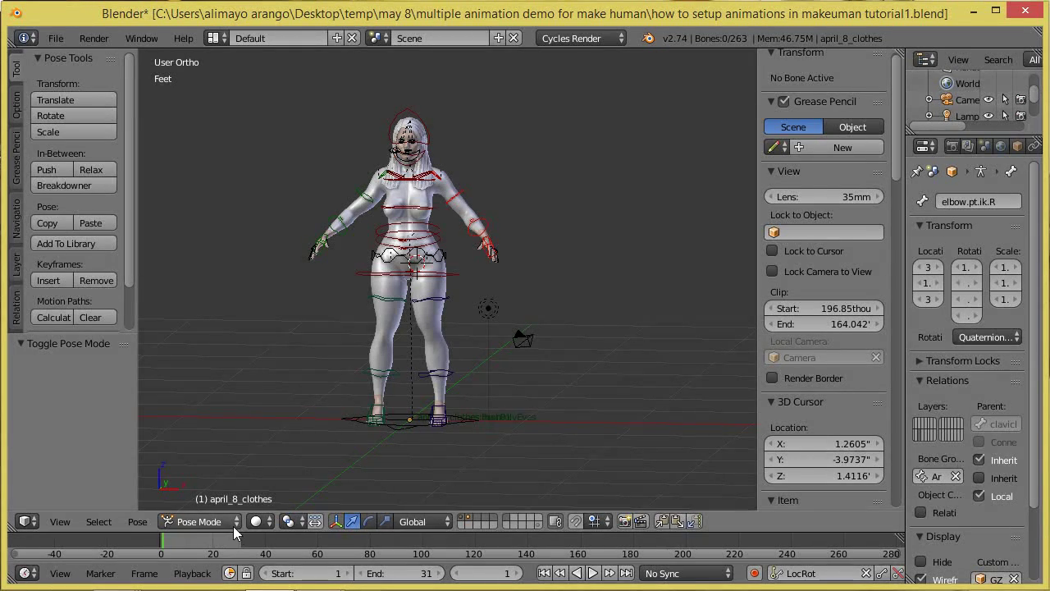
Switch the character's armature to Object Mode and back to Pose Mode
{"action": "left_click", "coordinate": [233, 523]}
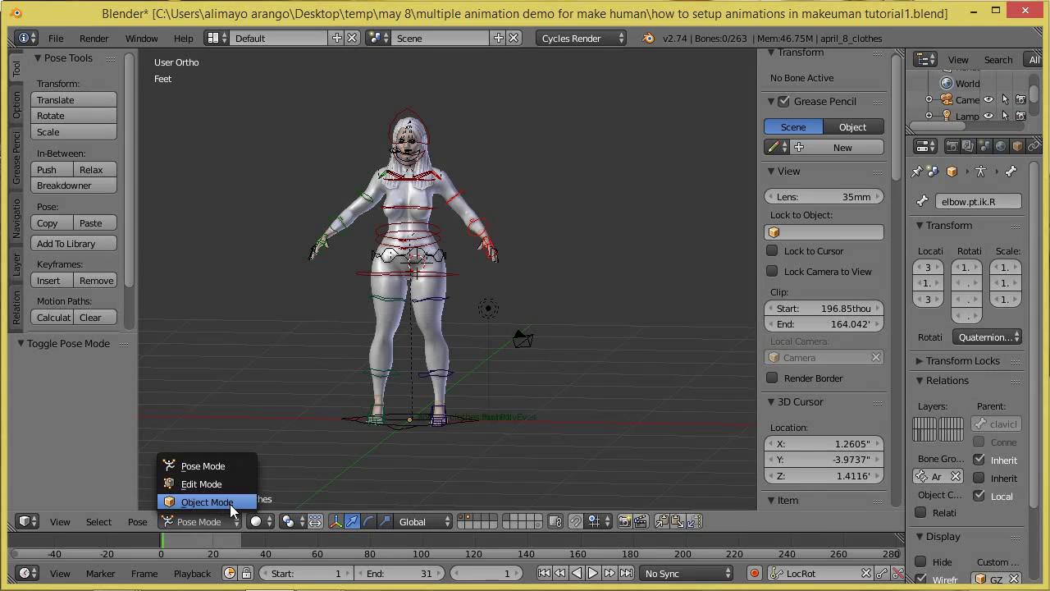
{"action": "left_click", "coordinate": [228, 503]}
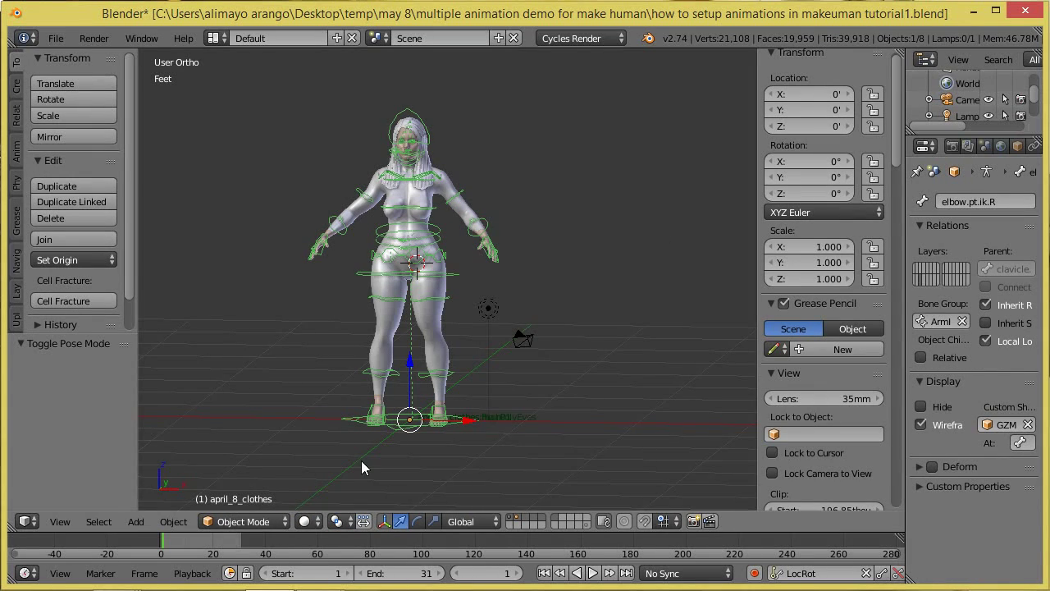
{"action": "left_click", "coordinate": [286, 524]}
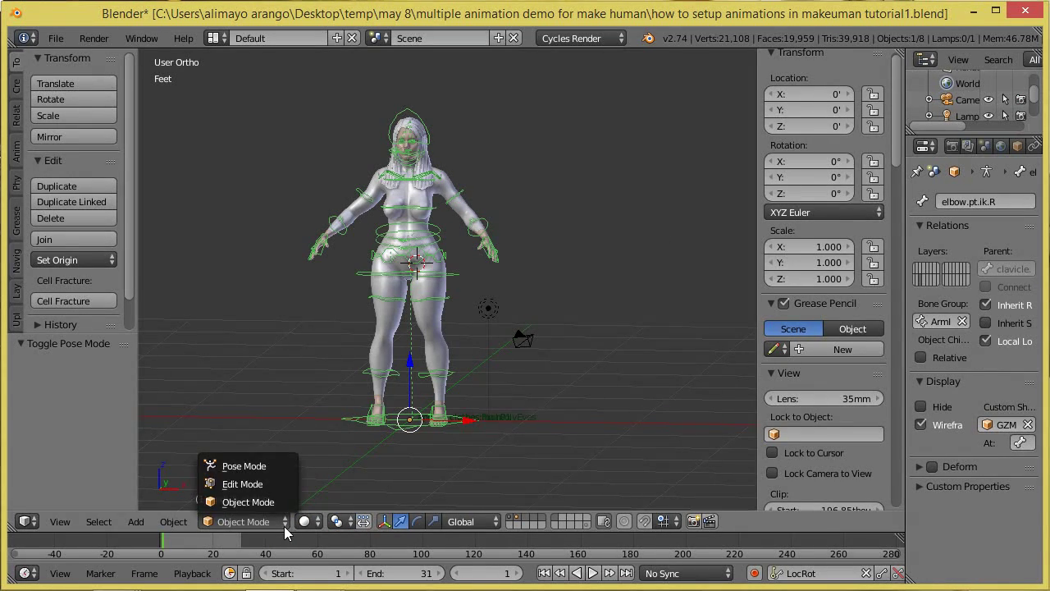
{"action": "left_click", "coordinate": [246, 466]}
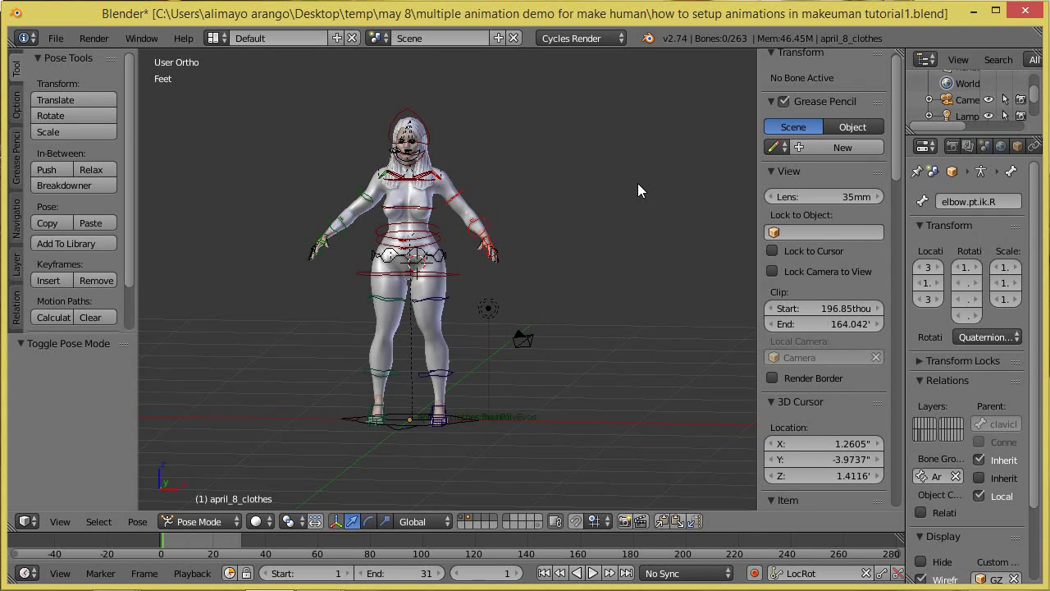
Switch to the Animation screen layout, frame the whole character and widen the 3D view
{"action": "left_click", "coordinate": [223, 41]}
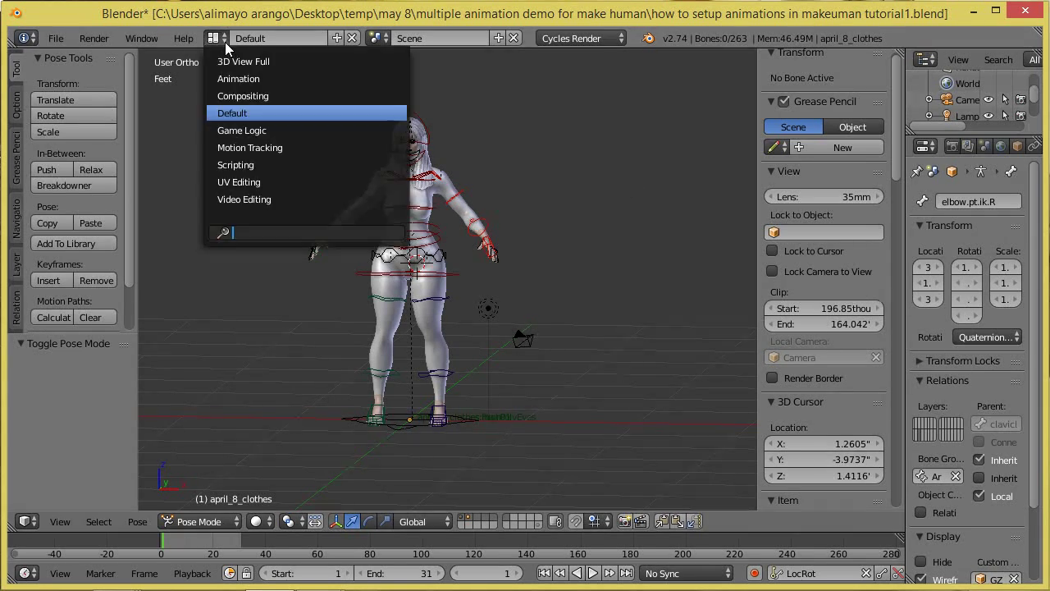
{"action": "left_click", "coordinate": [258, 80]}
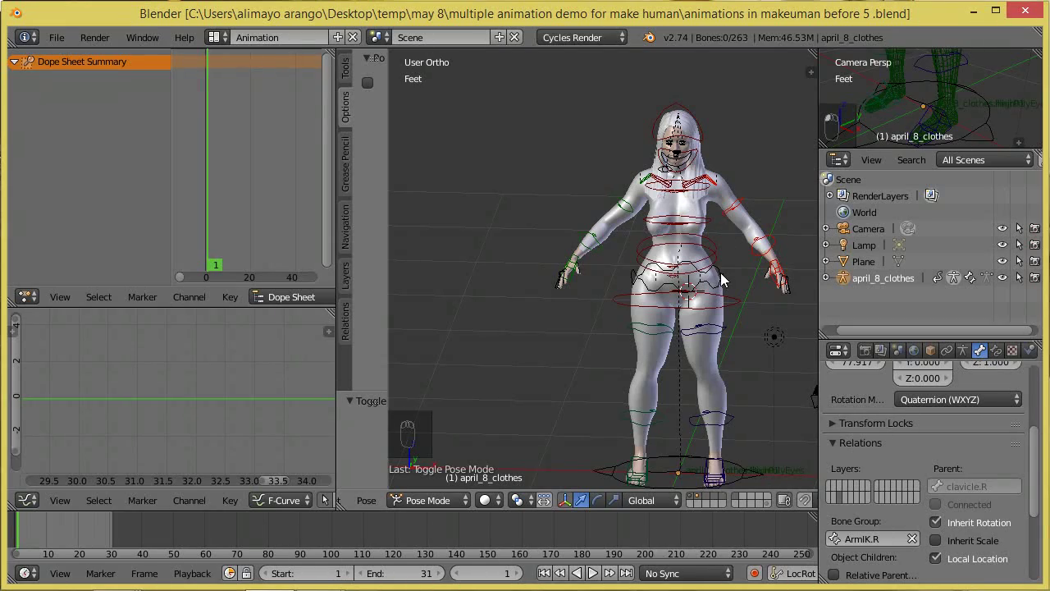
{"action": "scroll", "coordinate": [740, 288], "scroll_direction": "down", "scroll_amount": 1}
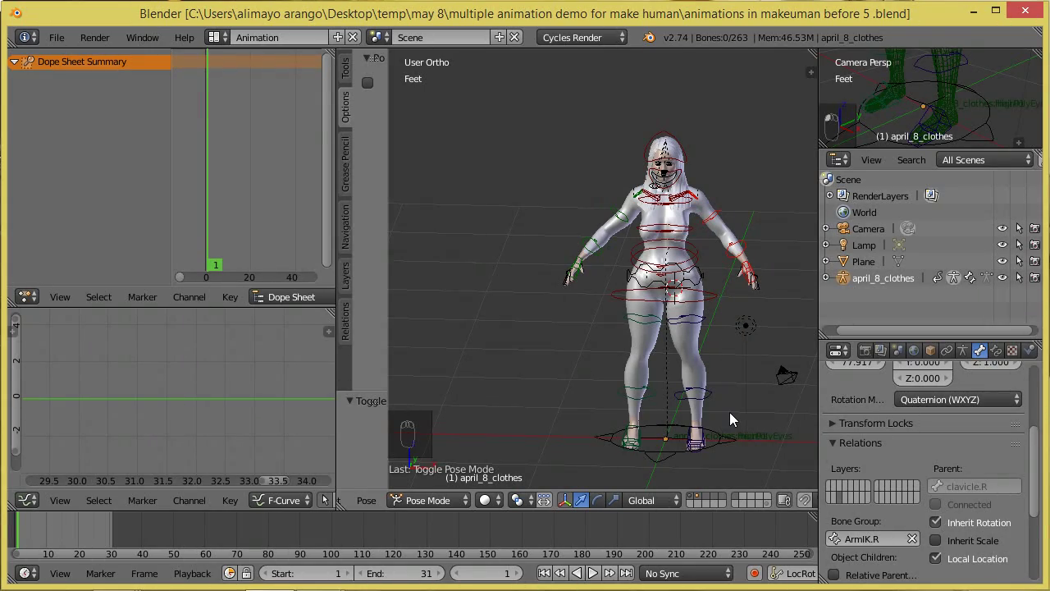
{"action": "middle_click_drag", "start_coordinate": [753, 380], "coordinate": [726, 413]}
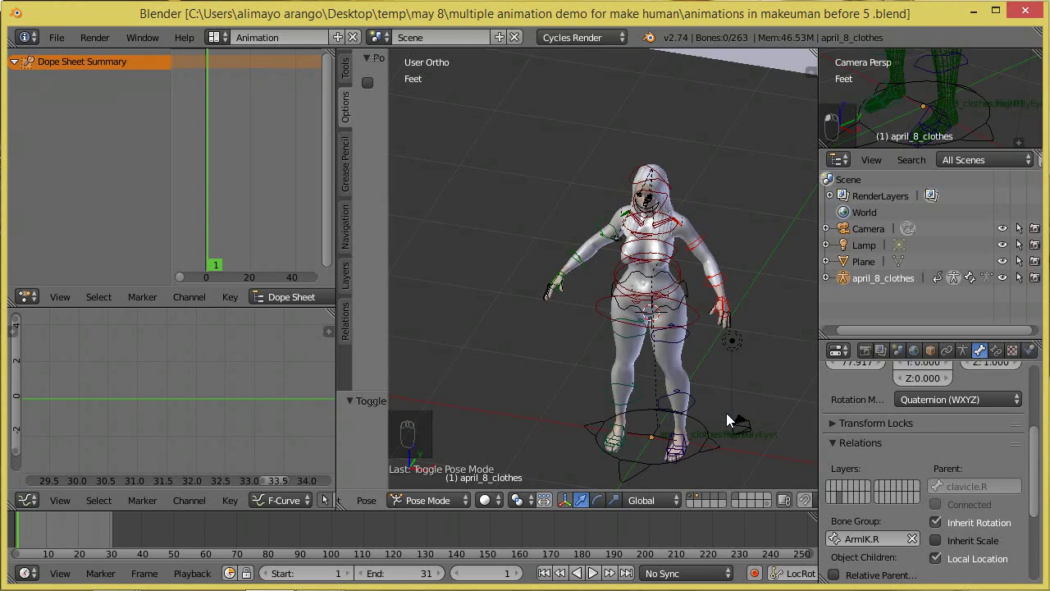
{"action": "middle_click_drag", "start_coordinate": [707, 392], "coordinate": [593, 335], "text": "shift"}
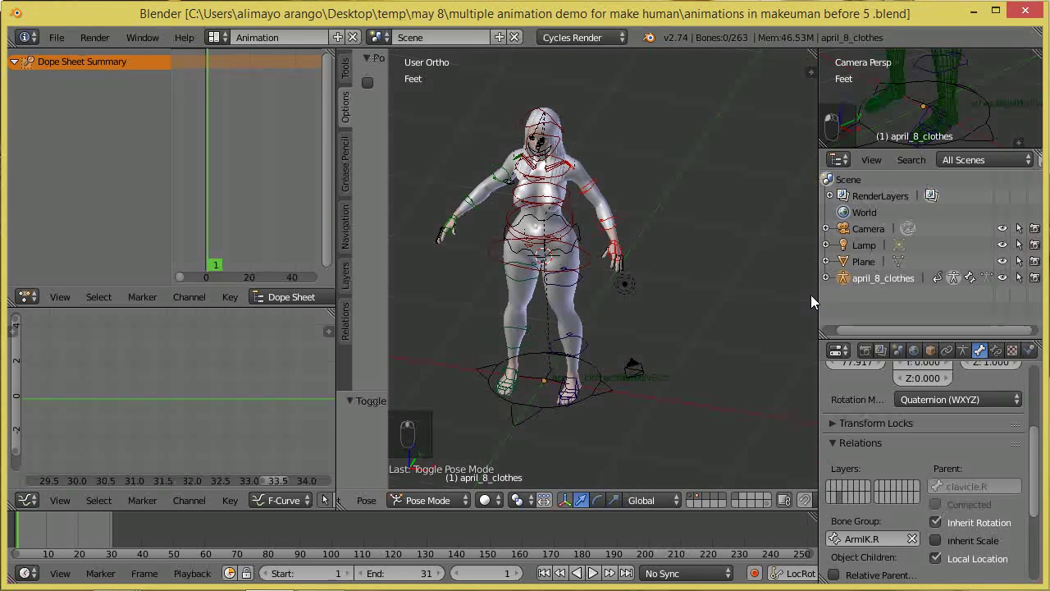
{"action": "left_click_drag", "start_coordinate": [818, 291], "coordinate": [879, 287]}
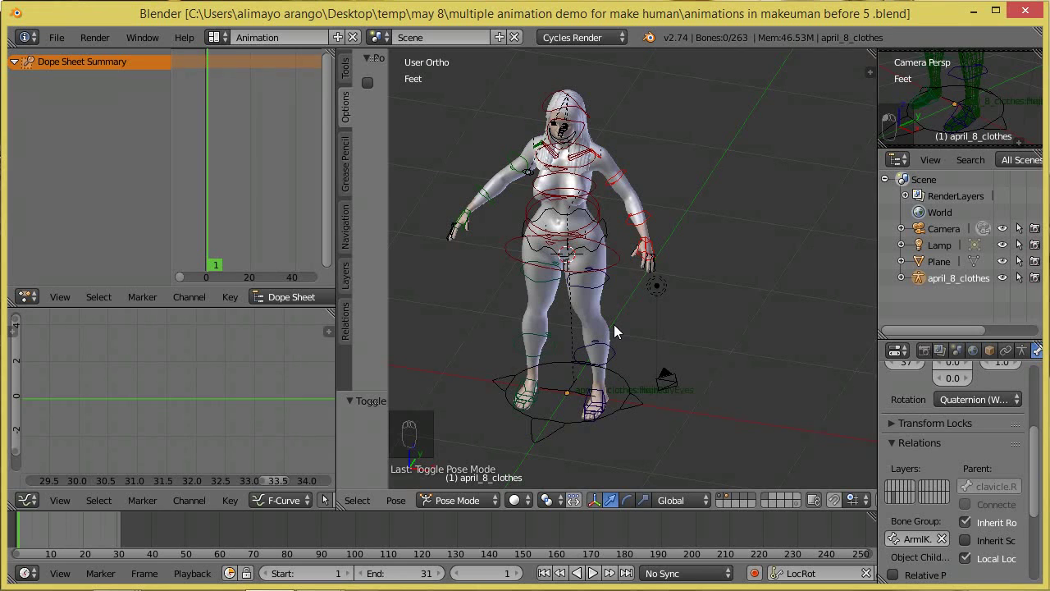
Show the 3D view's properties region and set the left and right legs to IK in the MHX FK/IK switch
{"action": "key", "text": "n"}
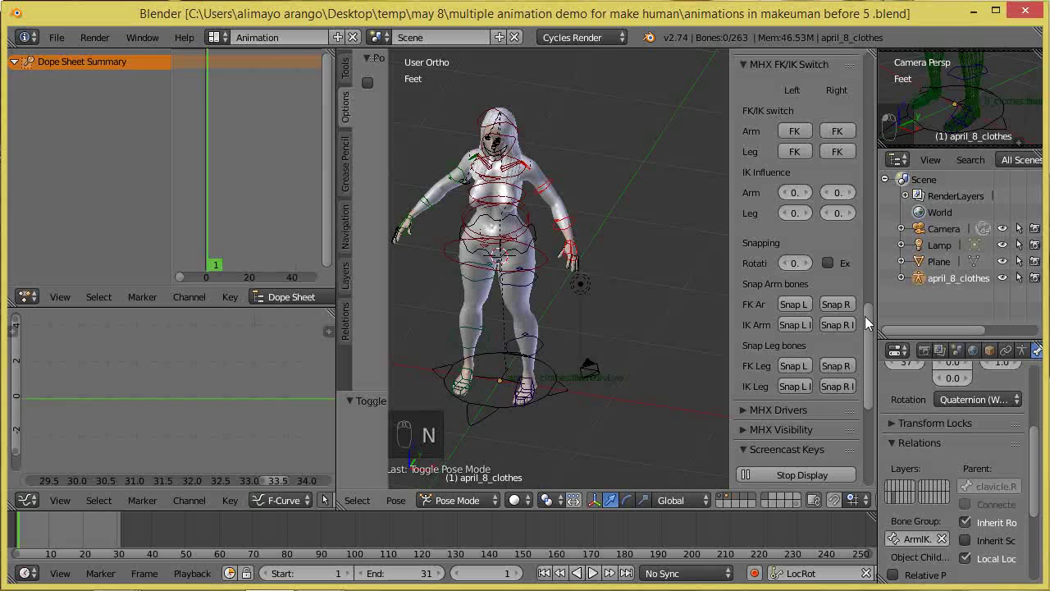
{"action": "mouse_move", "coordinate": [871, 330]}
{"action": "left_mouse_down"}
{"action": "mouse_move", "coordinate": [876, 68]}
{"action": "mouse_move", "coordinate": [873, 206]}
{"action": "left_mouse_up"}
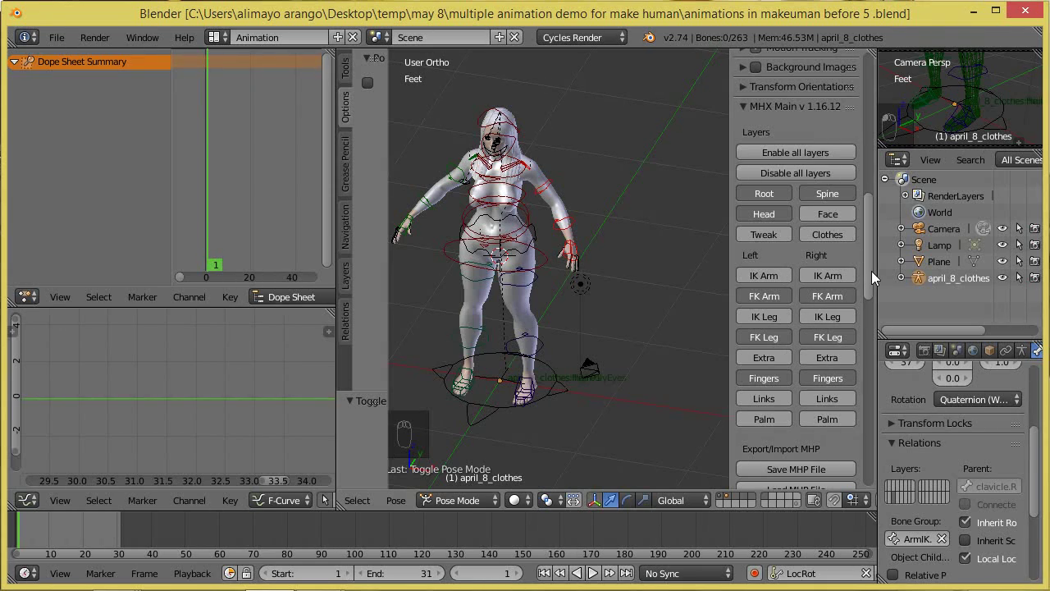
{"action": "left_click_drag", "start_coordinate": [873, 257], "coordinate": [872, 305]}
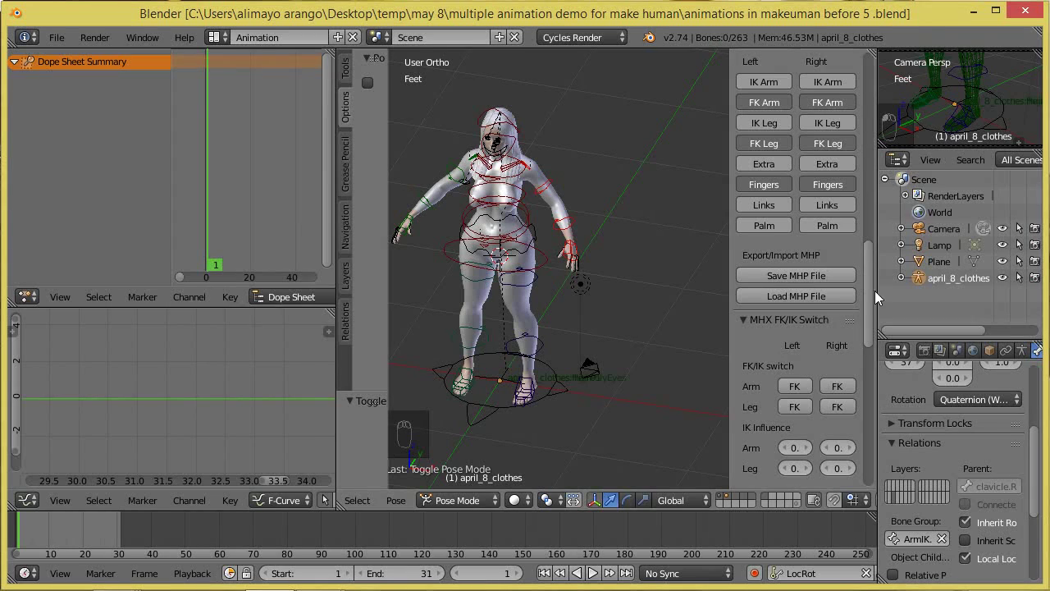
{"action": "left_click_drag", "start_coordinate": [868, 267], "coordinate": [877, 306]}
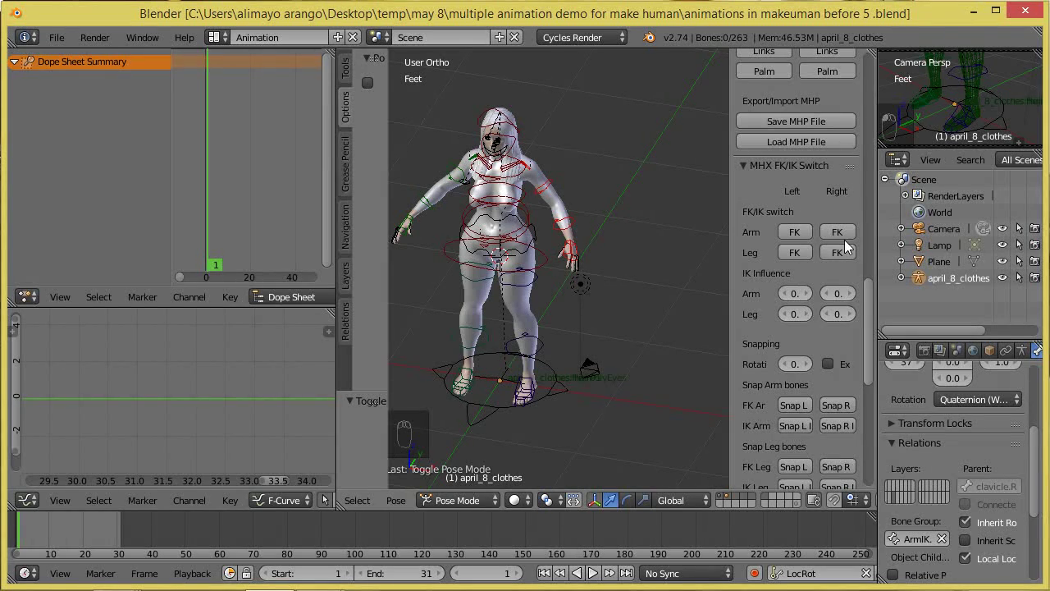
{"action": "left_click", "coordinate": [795, 254]}
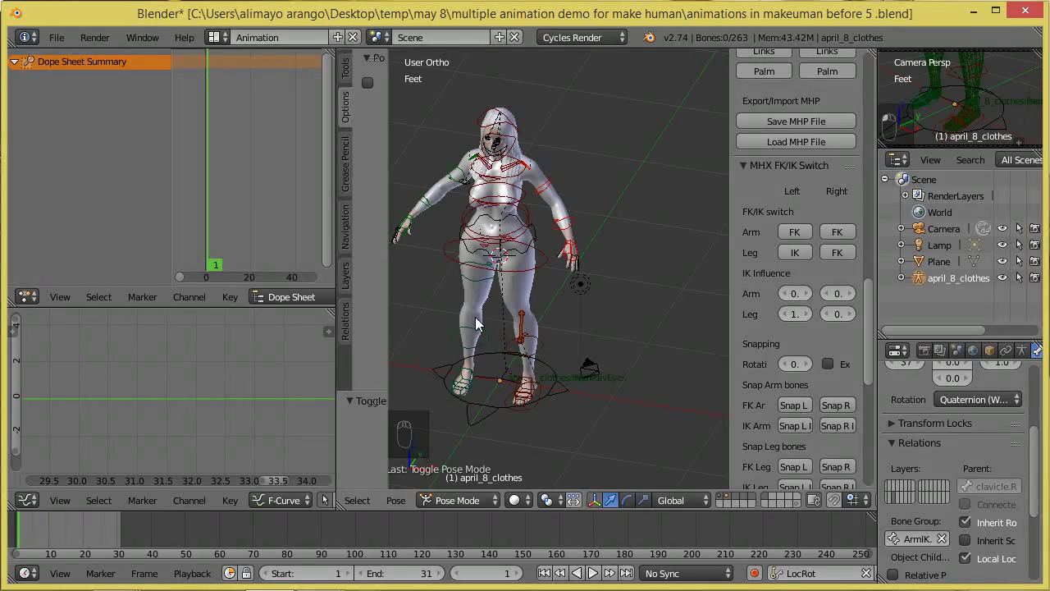
{"action": "left_click", "coordinate": [841, 252]}
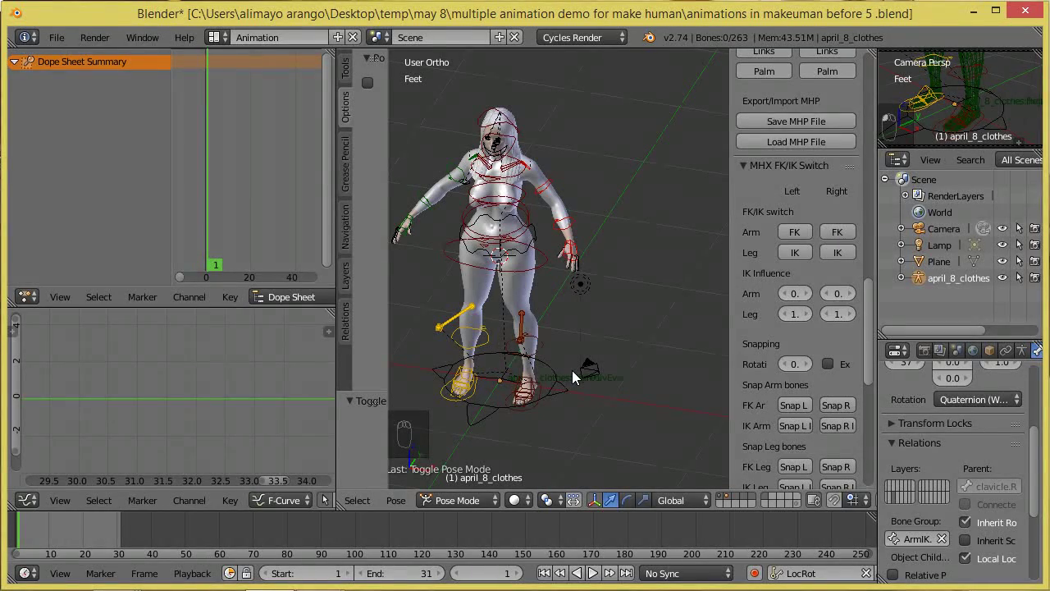
Select the root bone at the hips and lower it along Z so the character crouches on its IK legs
{"action": "middle_click_drag", "start_coordinate": [598, 335], "coordinate": [582, 263]}
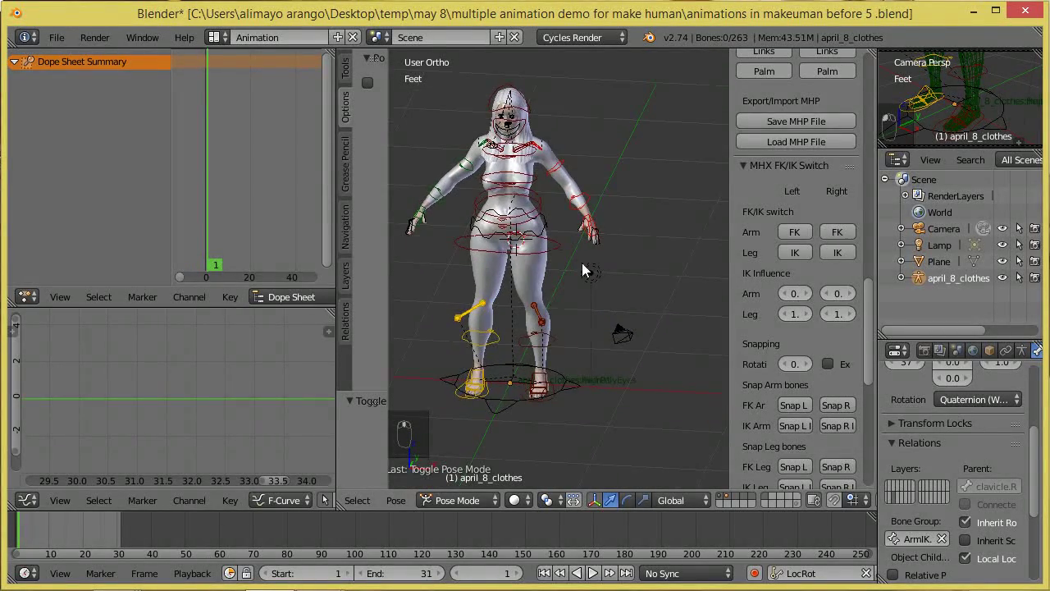
{"action": "right_click", "coordinate": [542, 238]}
{"action": "left_click_drag", "start_coordinate": [510, 151], "coordinate": [510, 207]}
{"action": "middle_click_drag", "start_coordinate": [584, 412], "coordinate": [519, 408]}
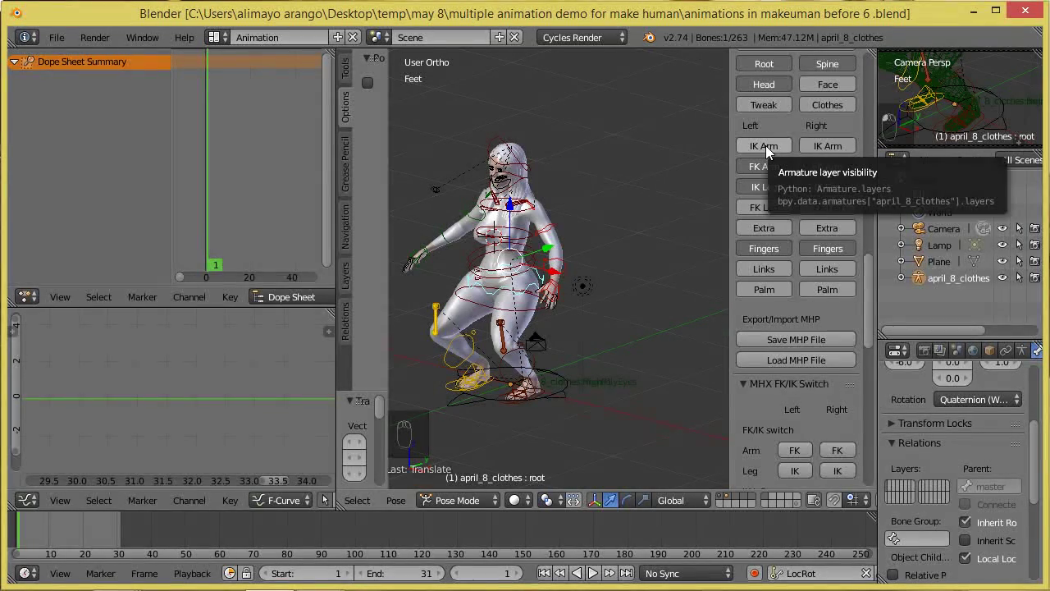
Set the left arm to IK in the MHX FK/IK switch and return it to FK
{"action": "left_click_drag", "start_coordinate": [871, 270], "coordinate": [872, 263]}
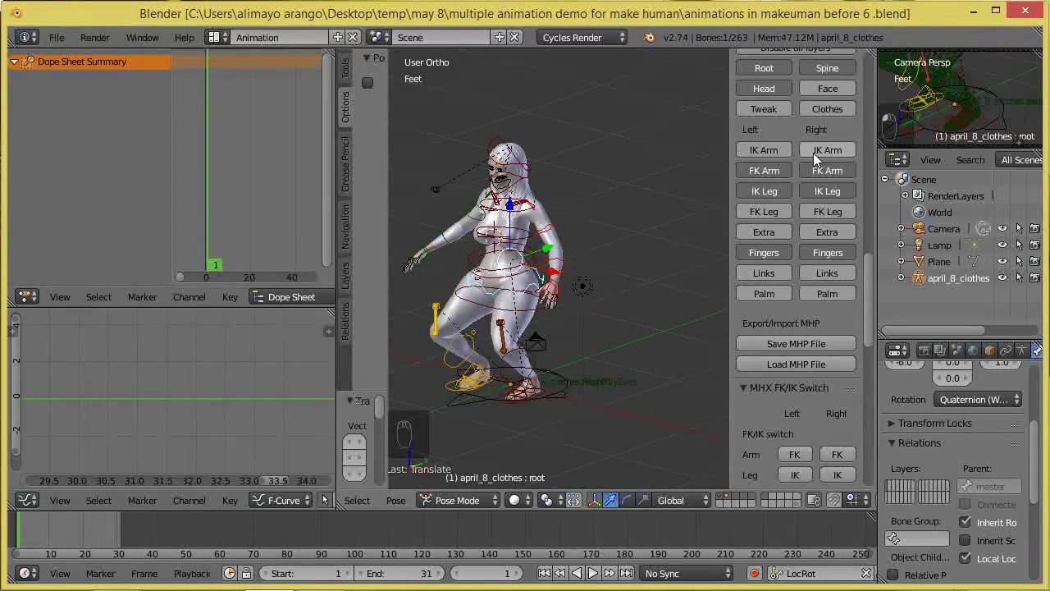
{"action": "left_click_drag", "start_coordinate": [871, 267], "coordinate": [865, 325]}
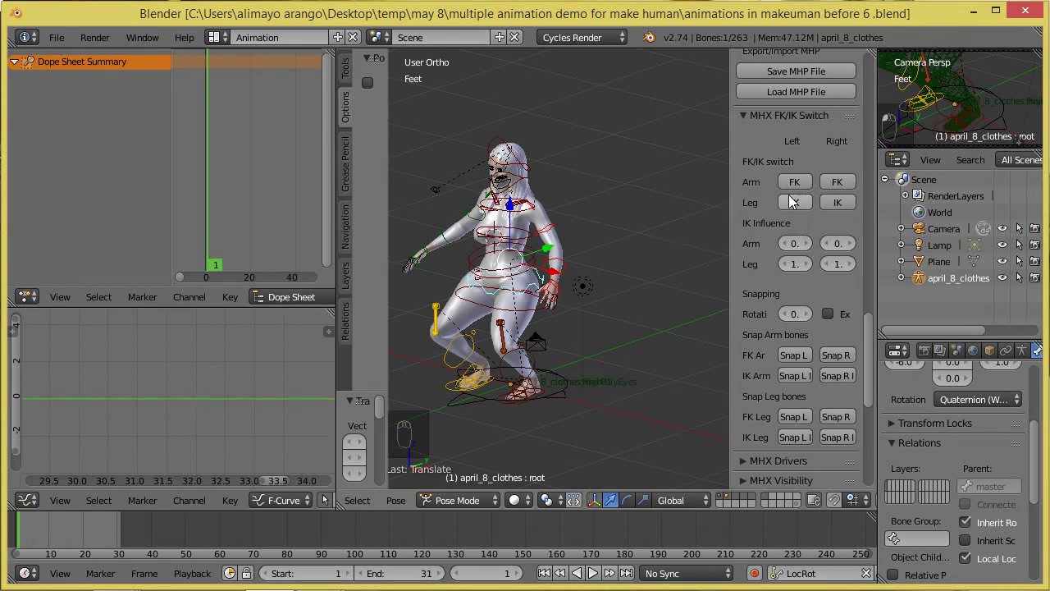
{"action": "scroll", "coordinate": [562, 312], "scroll_direction": "up", "scroll_amount": 5}
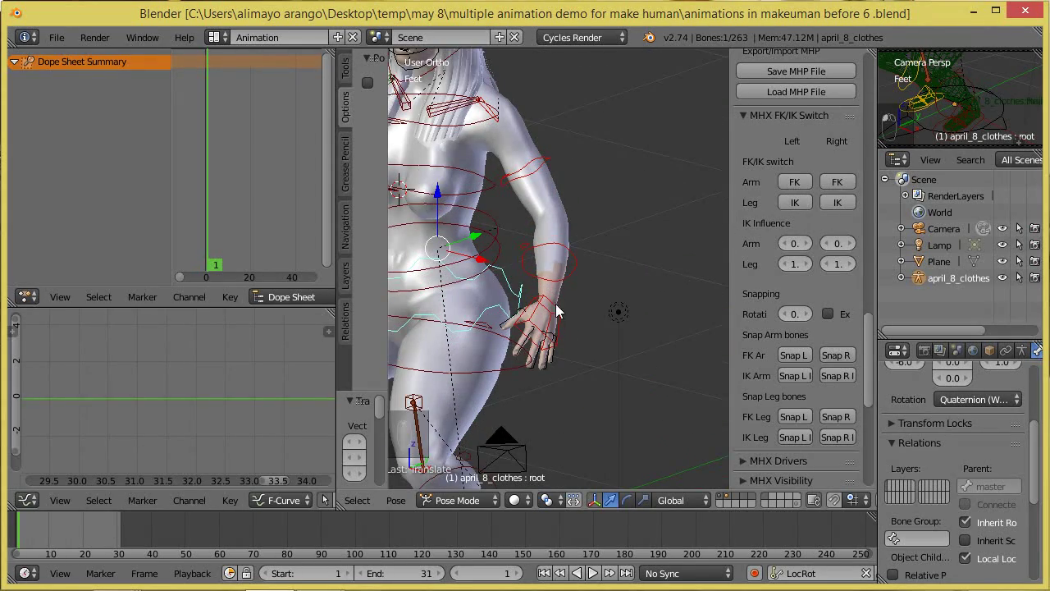
{"action": "left_click", "coordinate": [795, 184]}
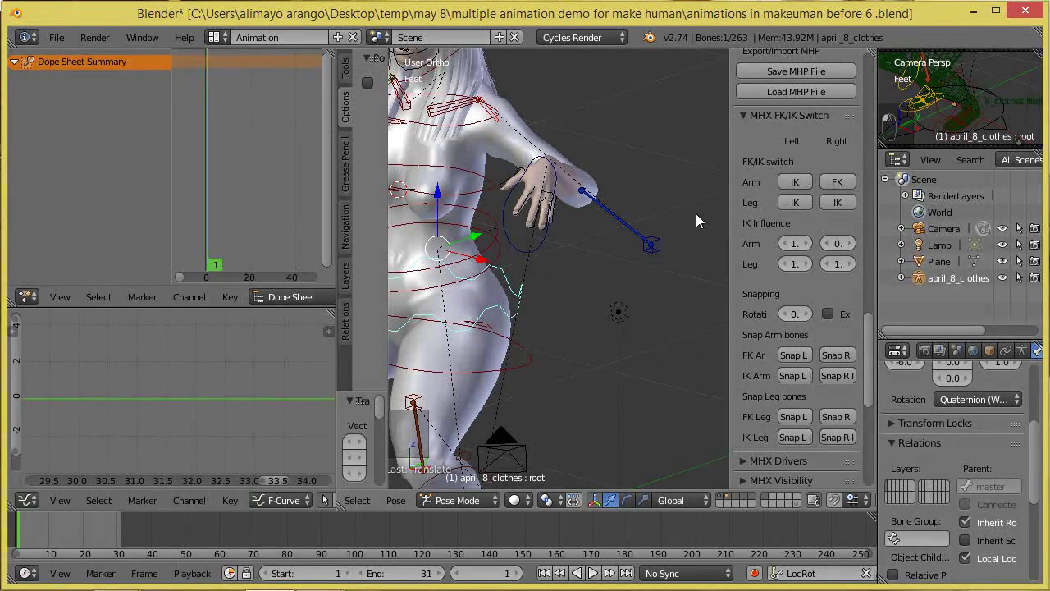
{"action": "left_click", "coordinate": [804, 181]}
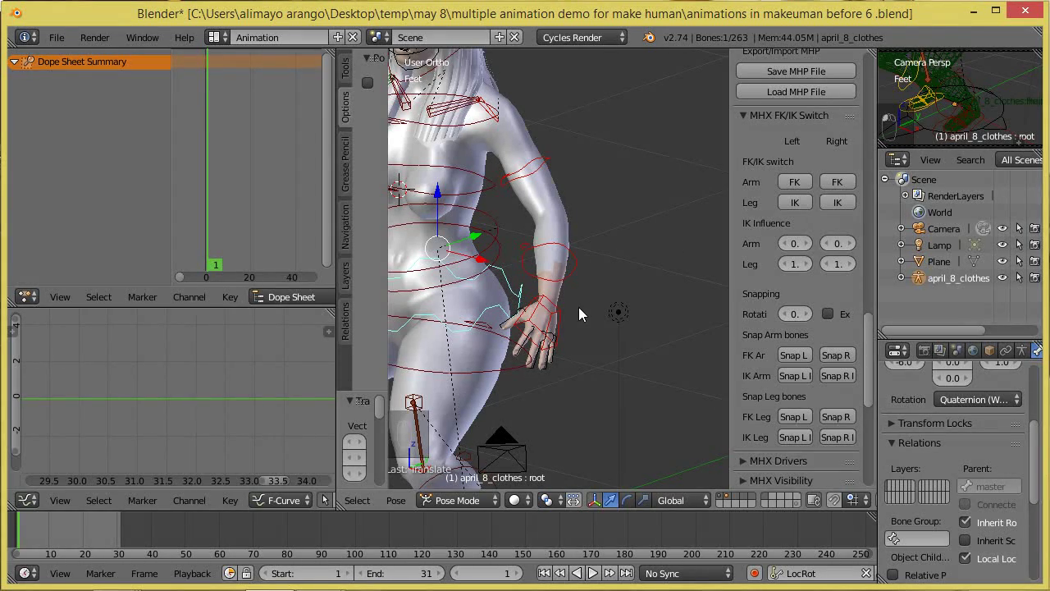
Clear the root bone's pose location to stand the character upright again
{"action": "scroll", "coordinate": [648, 275], "scroll_direction": "down", "scroll_amount": 2}
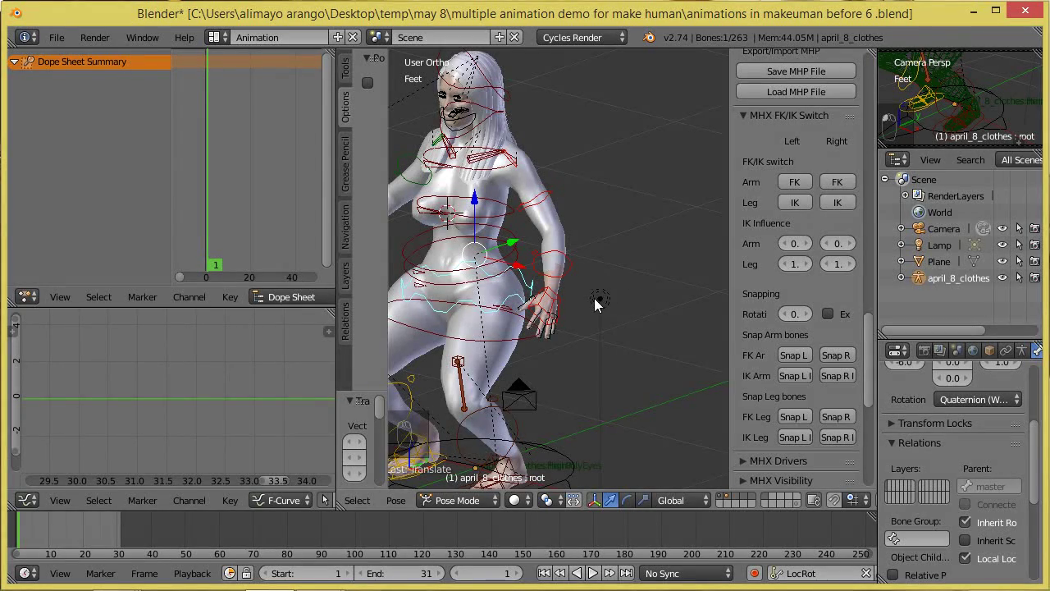
{"action": "scroll", "coordinate": [596, 299], "scroll_direction": "down", "scroll_amount": 1}
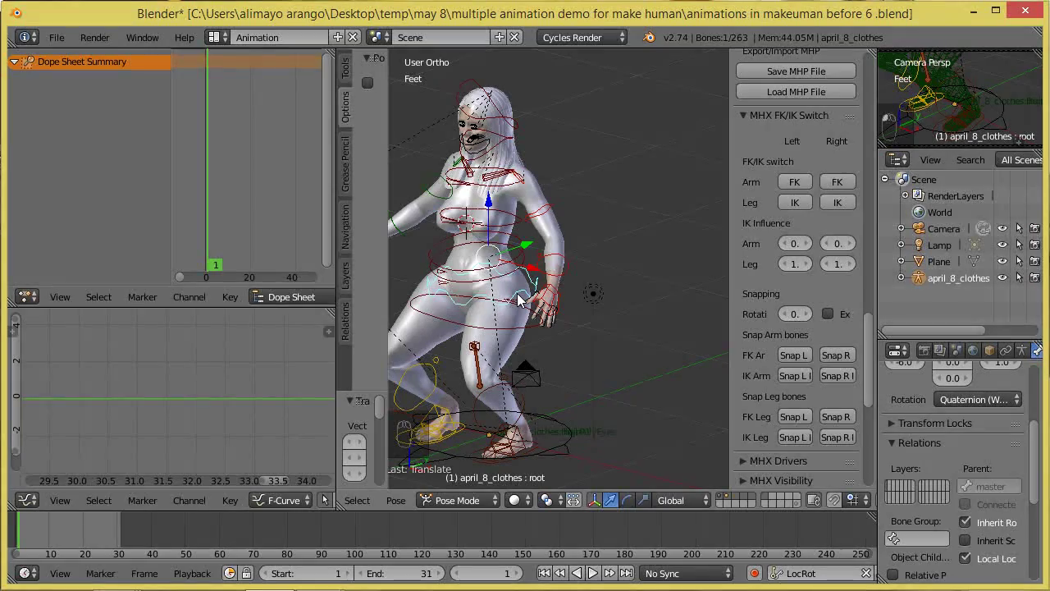
{"action": "key", "text": "alt+g"}
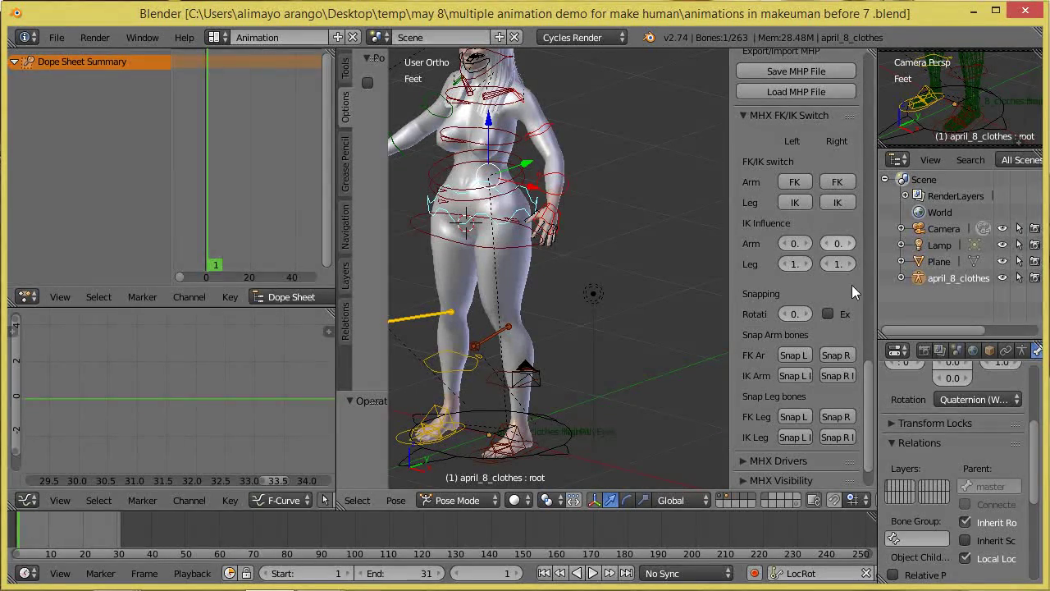
Lower the root bone along Z once more with the legs in IK, and clear its location again
{"action": "scroll", "coordinate": [866, 375], "scroll_direction": "up", "scroll_amount": 4}
{"action": "scroll", "coordinate": [874, 312], "scroll_direction": "up", "scroll_amount": 8}
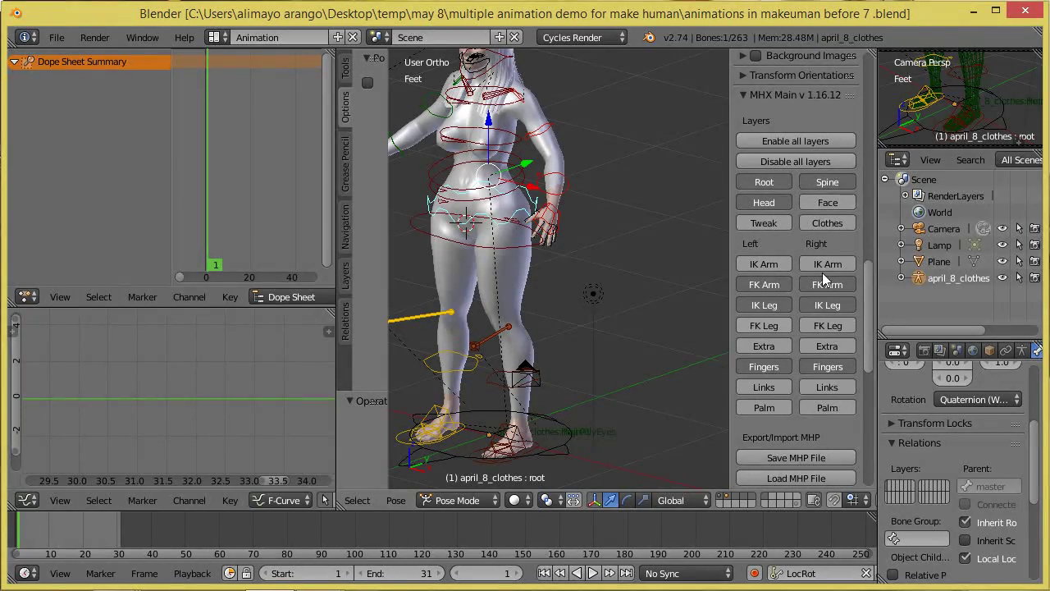
{"action": "left_click_drag", "start_coordinate": [866, 273], "coordinate": [865, 374]}
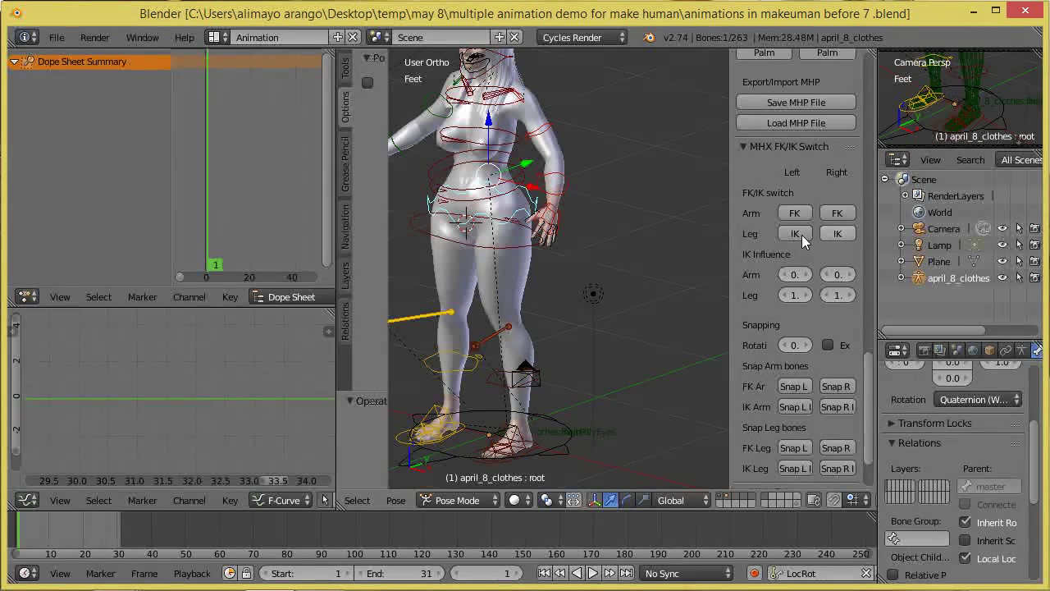
{"action": "right_click", "coordinate": [518, 215]}
{"action": "right_click", "coordinate": [526, 218]}
{"action": "key", "text": "g"}
{"action": "key", "text": "z"}
{"action": "left_click", "coordinate": [592, 268]}
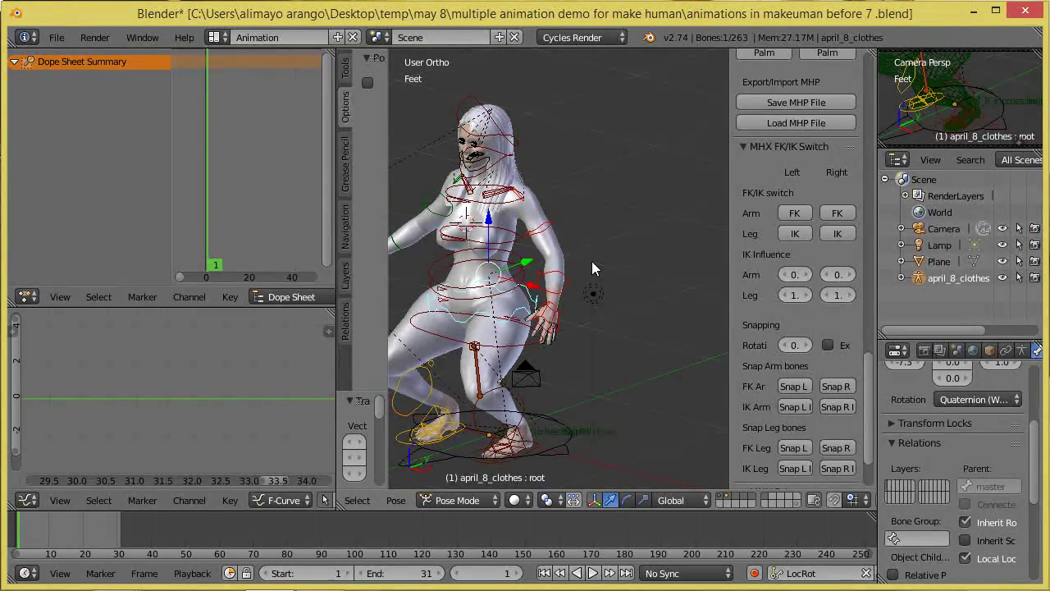
{"action": "key", "text": "alt+g"}
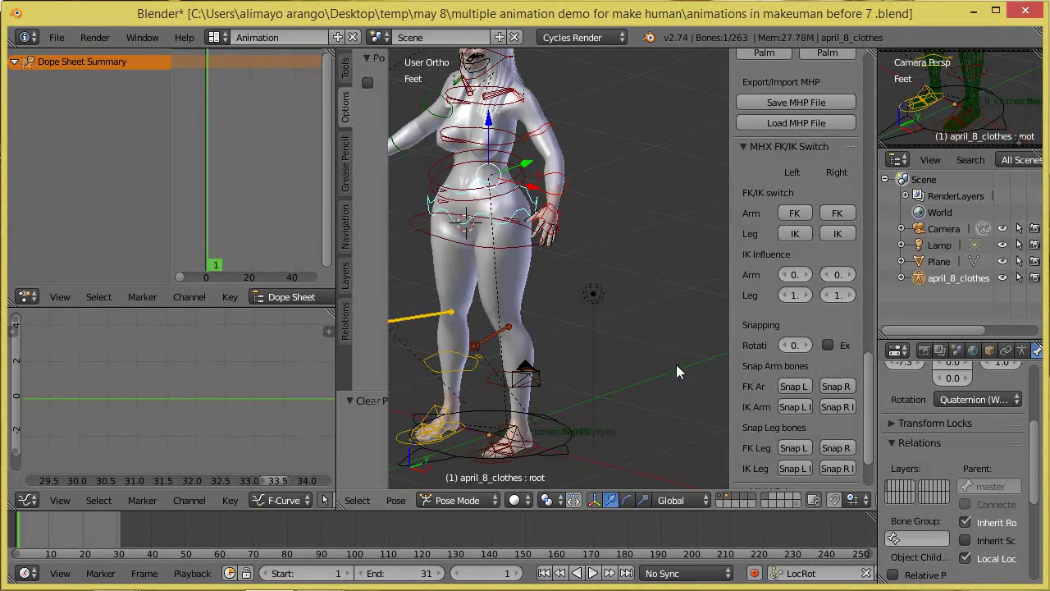
Set the left and right legs back to FK and move the root bone down along Z
{"action": "scroll", "coordinate": [870, 379], "scroll_direction": "down", "scroll_amount": 3}
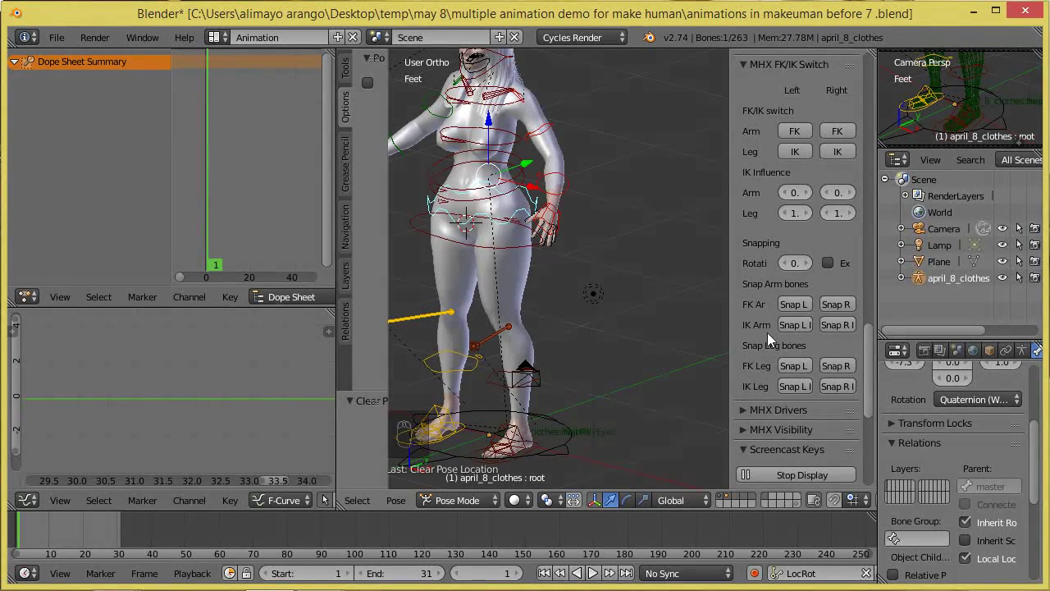
{"action": "left_click_drag", "start_coordinate": [865, 331], "coordinate": [870, 312]}
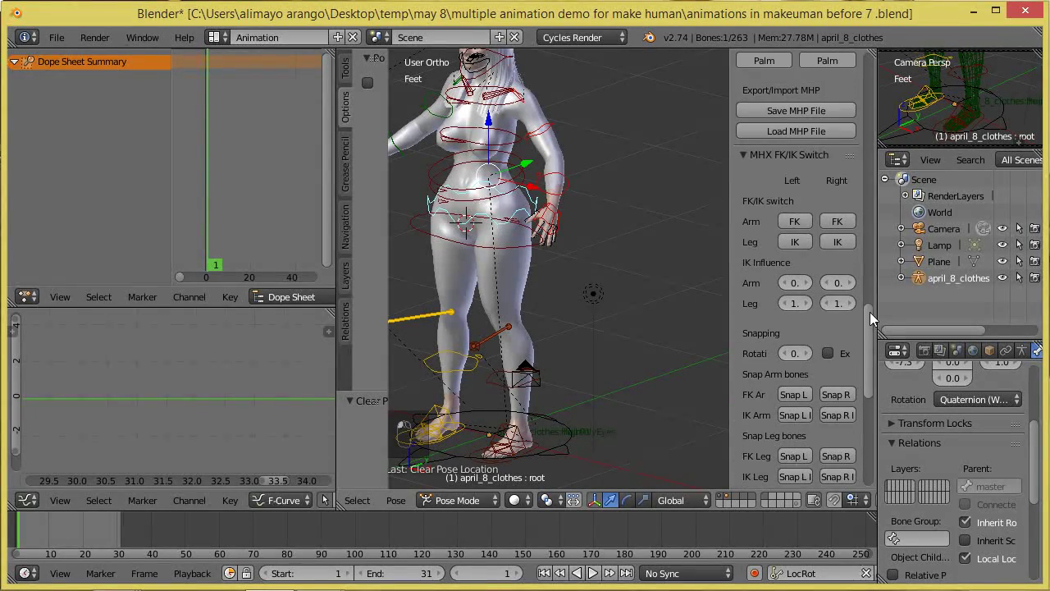
{"action": "left_click", "coordinate": [792, 240]}
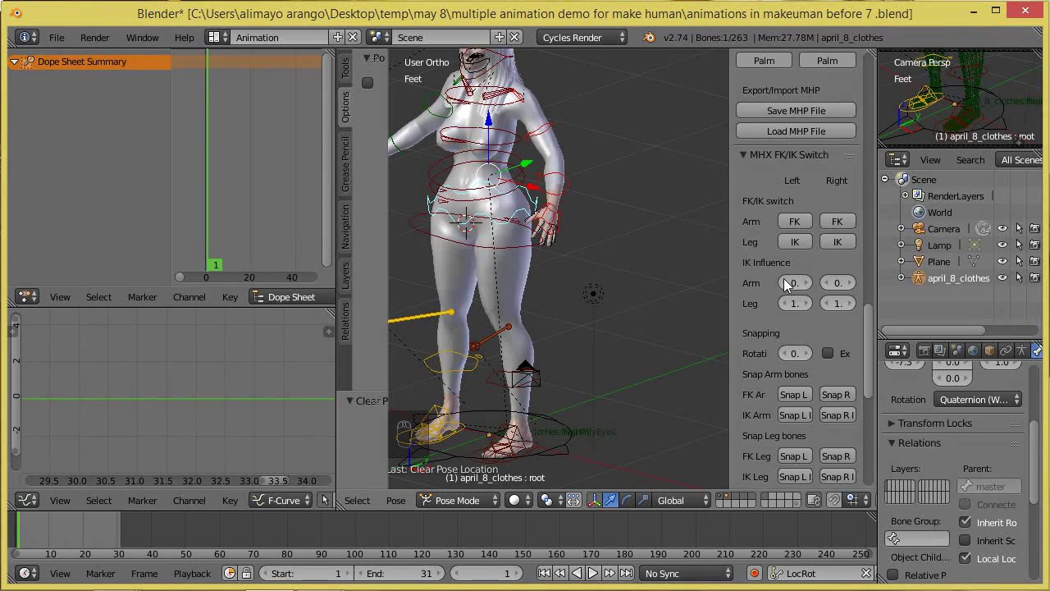
{"action": "left_click", "coordinate": [830, 242]}
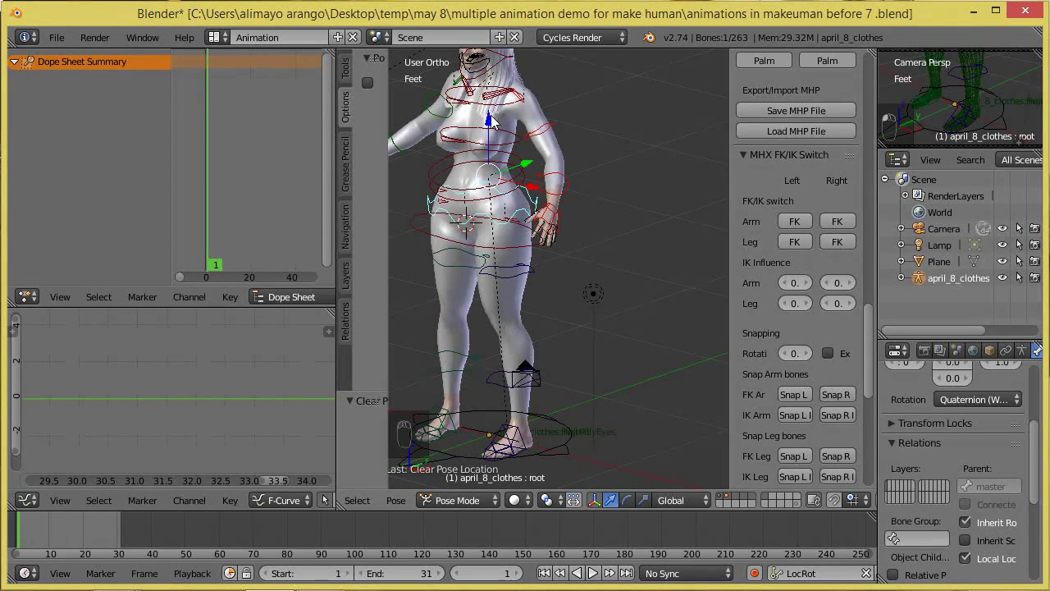
{"action": "left_click_drag", "start_coordinate": [491, 121], "coordinate": [608, 246]}
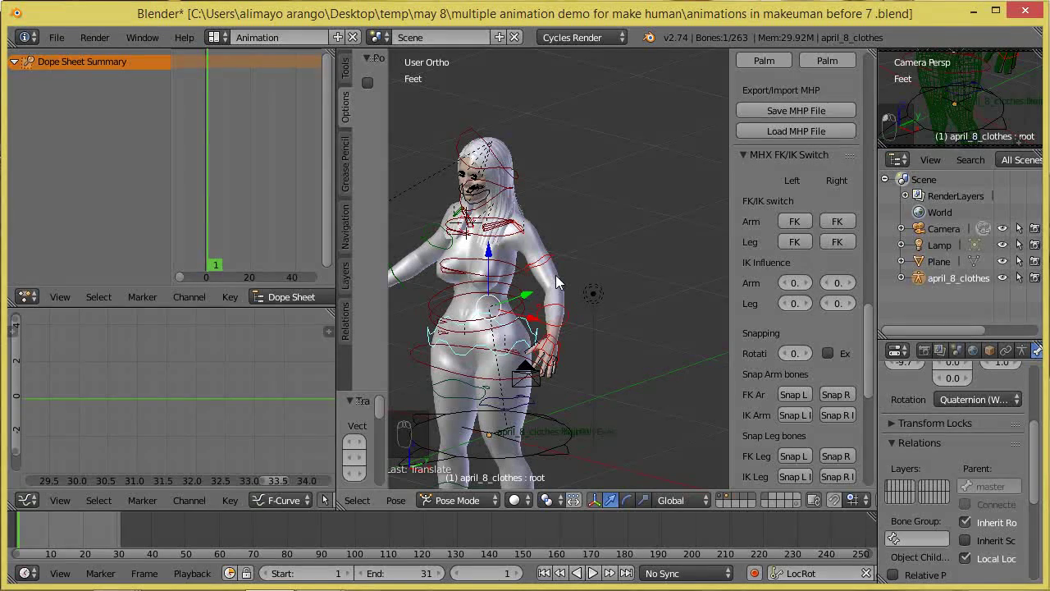
Clear the root bone's pose location and set both the left and right legs to IK in the FK/IK switch
{"action": "key", "text": "alt+g"}
{"action": "left_click", "coordinate": [795, 242]}
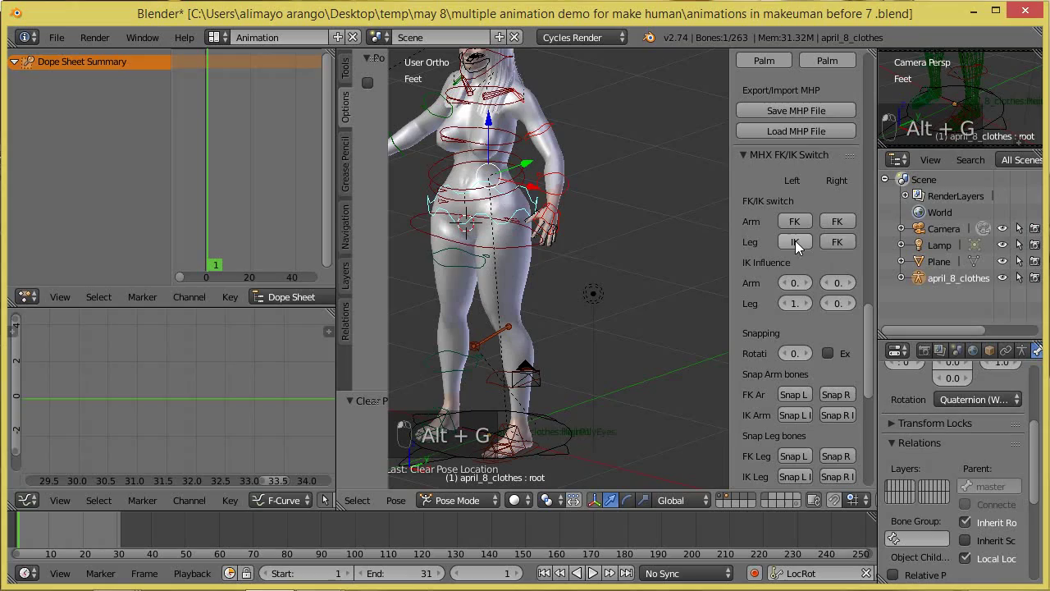
{"action": "left_click", "coordinate": [835, 242]}
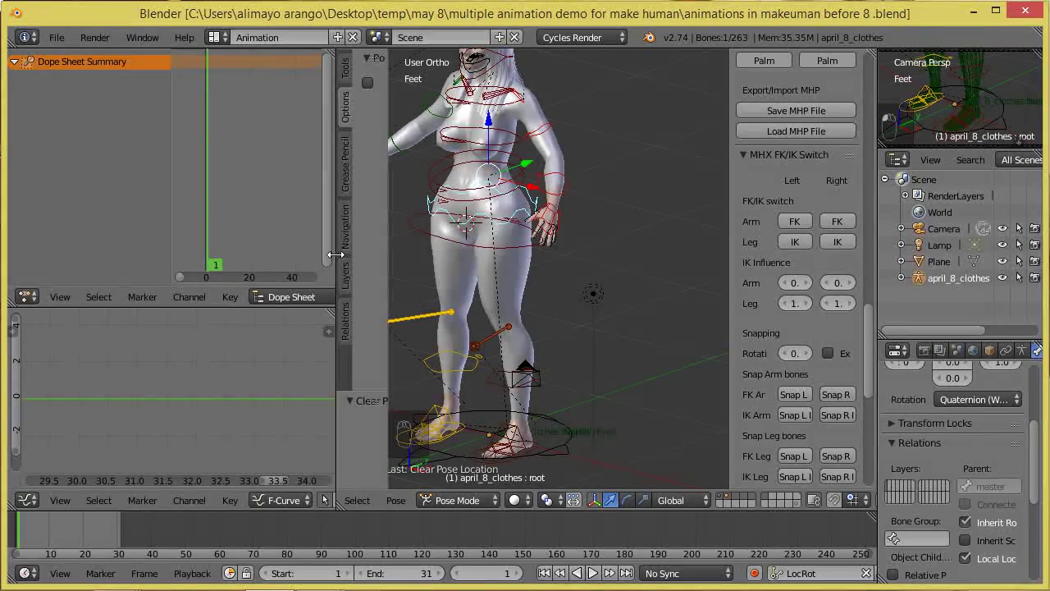
Widen the 3D viewport by narrowing the Dope Sheet and F-Curve editors beside it, so the whole character fits
{"action": "left_click_drag", "start_coordinate": [336, 254], "coordinate": [173, 250]}
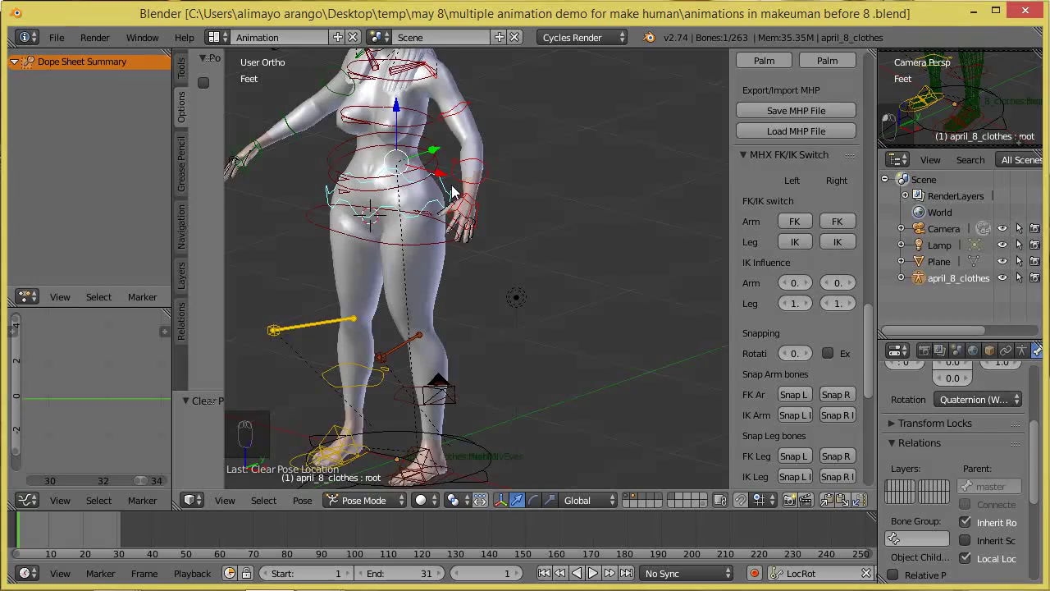
{"action": "scroll", "coordinate": [452, 191], "scroll_direction": "down", "scroll_amount": 1}
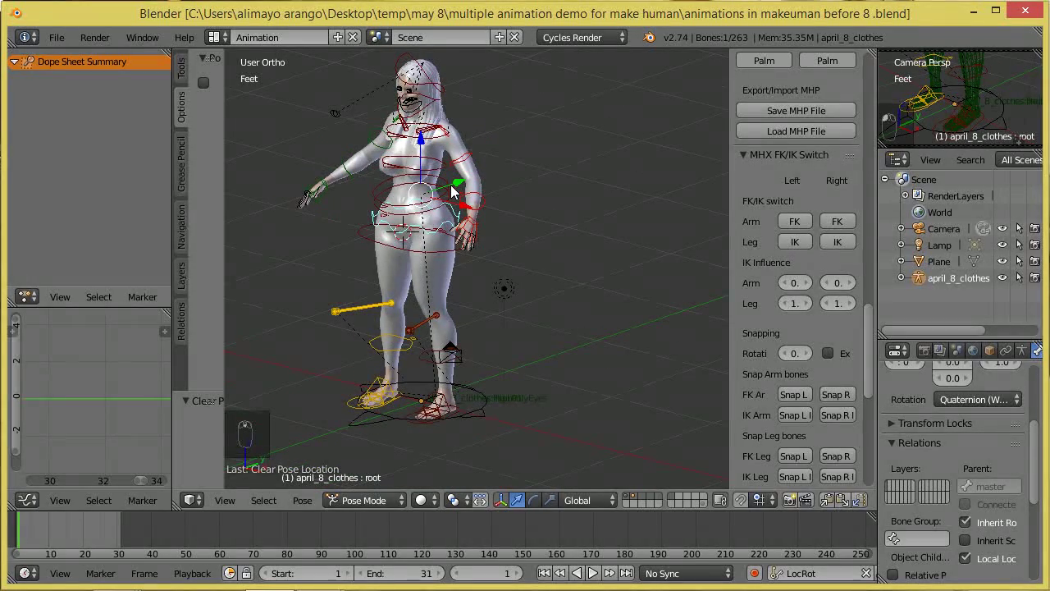
{"action": "middle_click_drag", "start_coordinate": [502, 158], "coordinate": [501, 199], "text": "shift"}
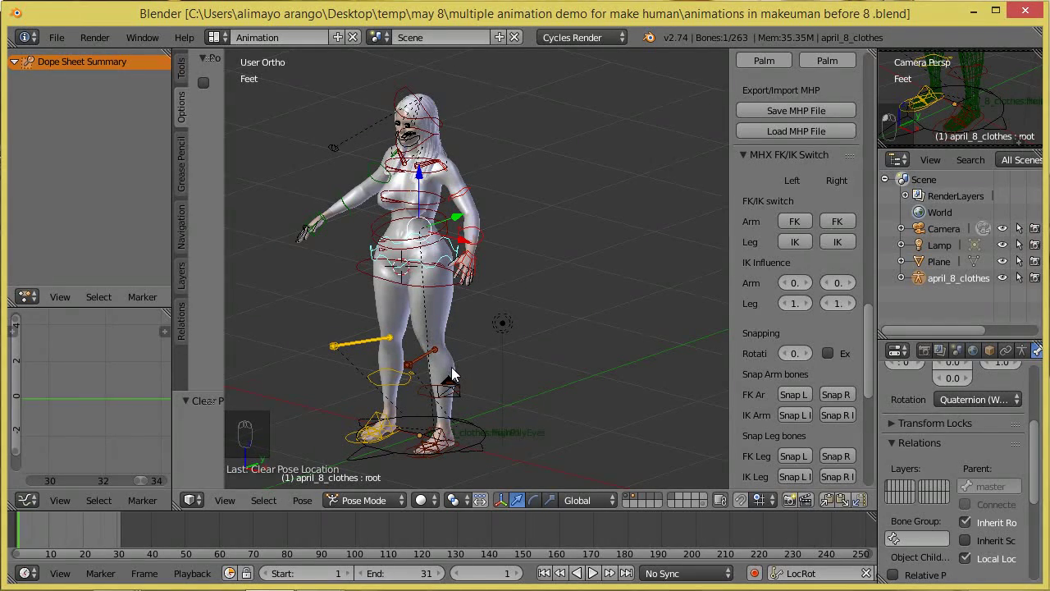
{"action": "middle_click_drag", "start_coordinate": [439, 318], "coordinate": [499, 324]}
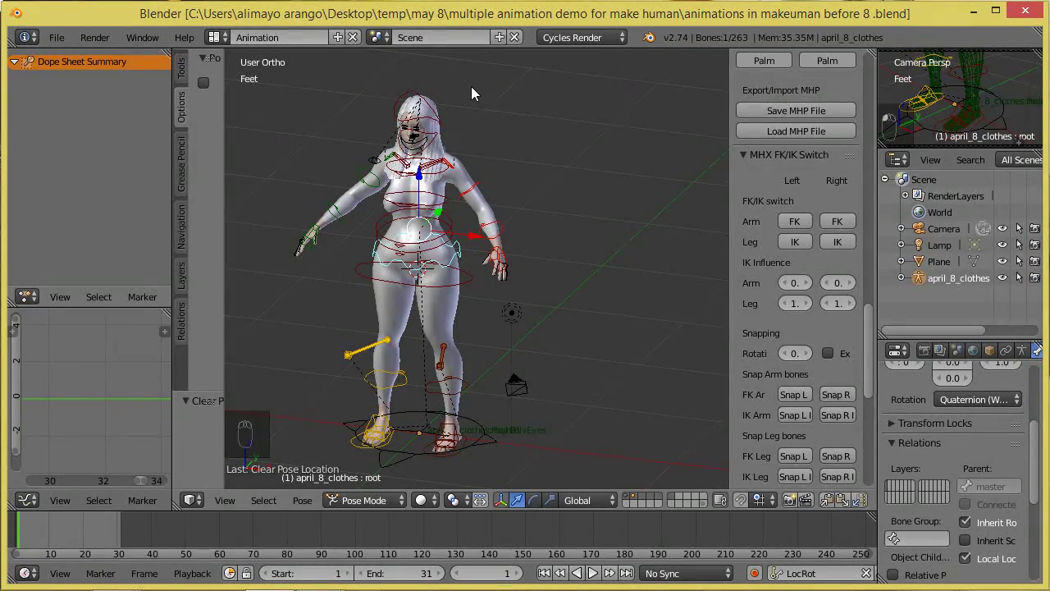
Lasso-select the character's upper-body control bones, hide them, and reveal them again
{"action": "mouse_move", "coordinate": [398, 70]}
{"action": "left_mouse_down", "text": "ctrl"}
{"action": "mouse_move", "coordinate": [368, 89]}
{"action": "mouse_move", "coordinate": [284, 215]}
{"action": "mouse_move", "coordinate": [269, 258]}
{"action": "mouse_move", "coordinate": [323, 317]}
{"action": "mouse_move", "coordinate": [402, 324]}
{"action": "mouse_move", "coordinate": [459, 306]}
{"action": "mouse_move", "coordinate": [553, 251]}
{"action": "mouse_move", "coordinate": [551, 227]}
{"action": "left_mouse_up", "text": "ctrl"}
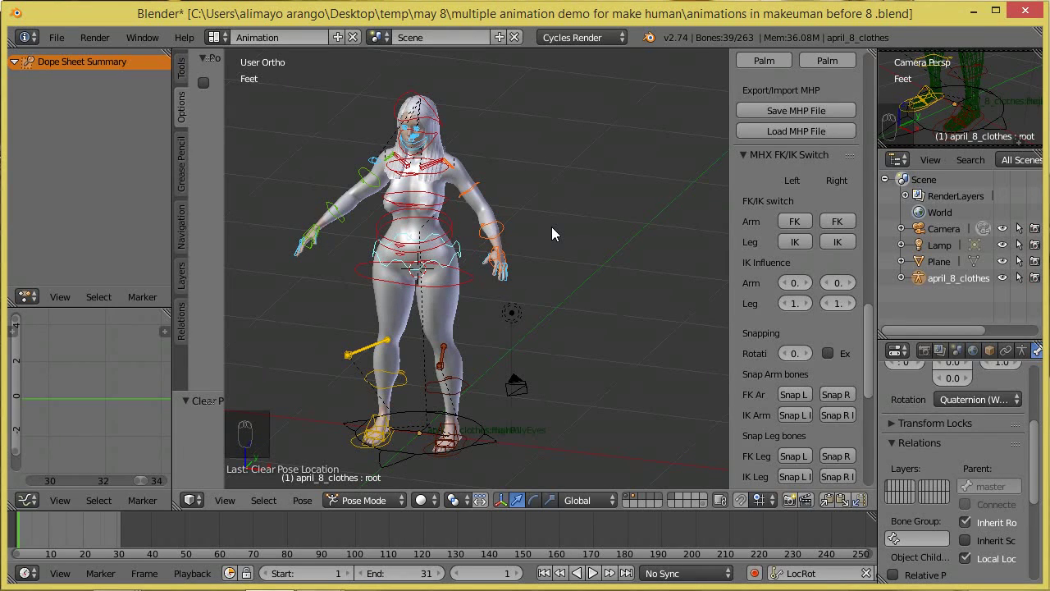
{"action": "key", "text": "h"}
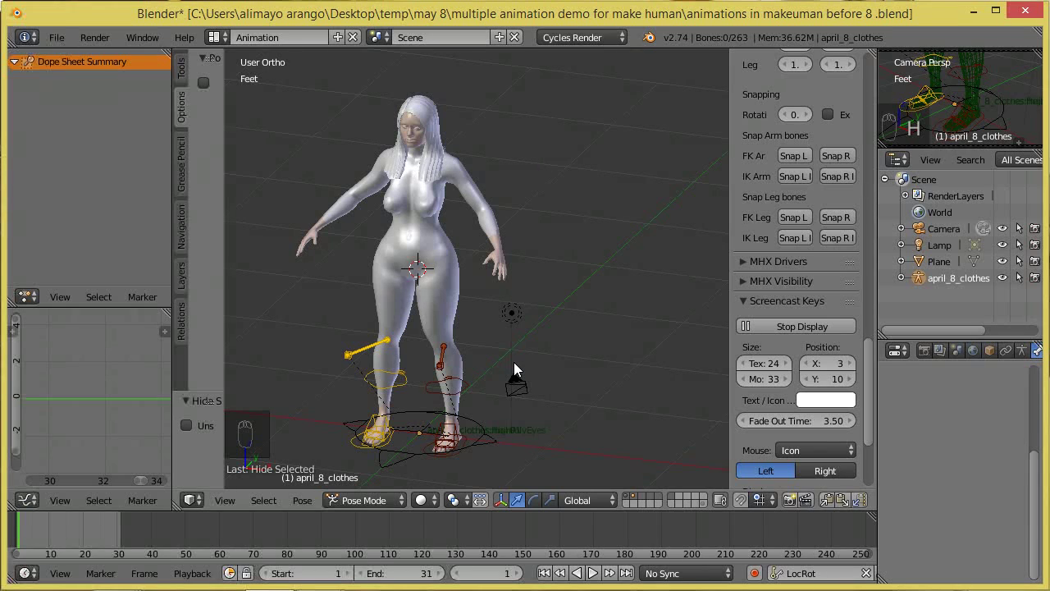
{"action": "key", "text": "a"}
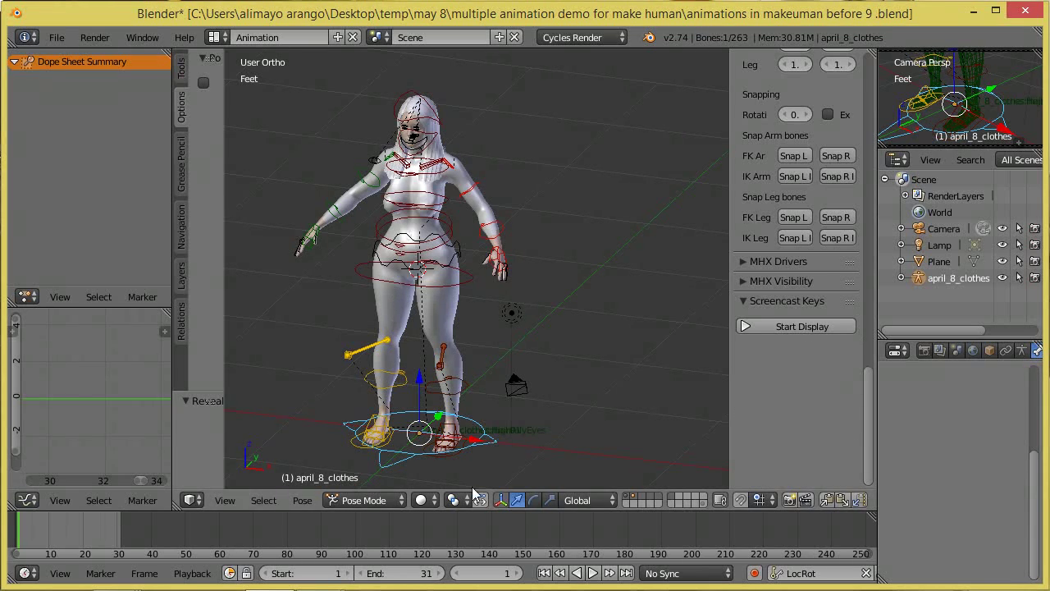
Try moving the whole character with the master bone at its feet, and cancel the move
{"action": "right_click", "coordinate": [484, 432]}
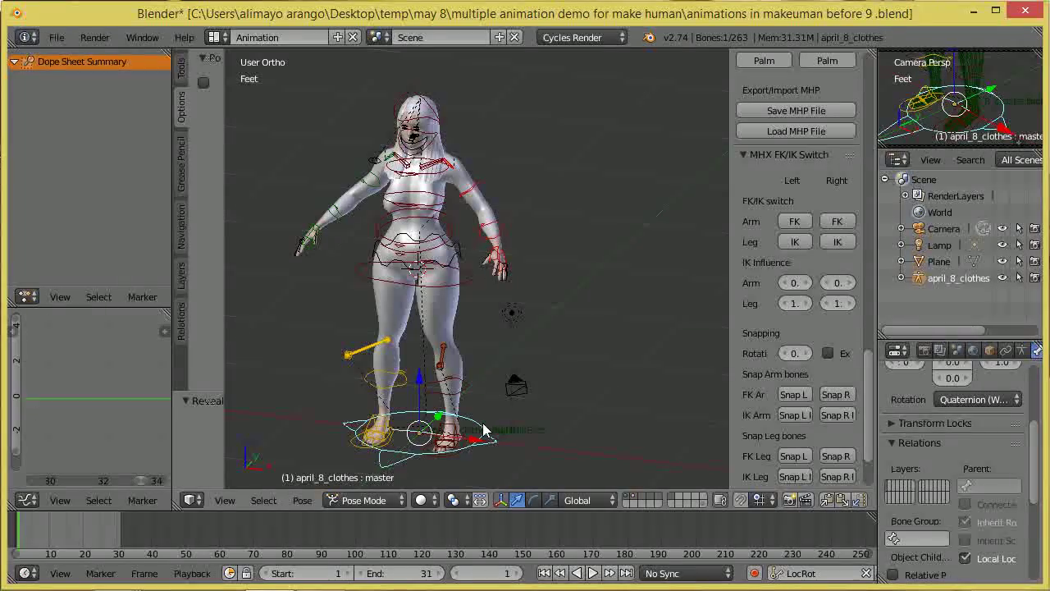
{"action": "key", "text": "g"}
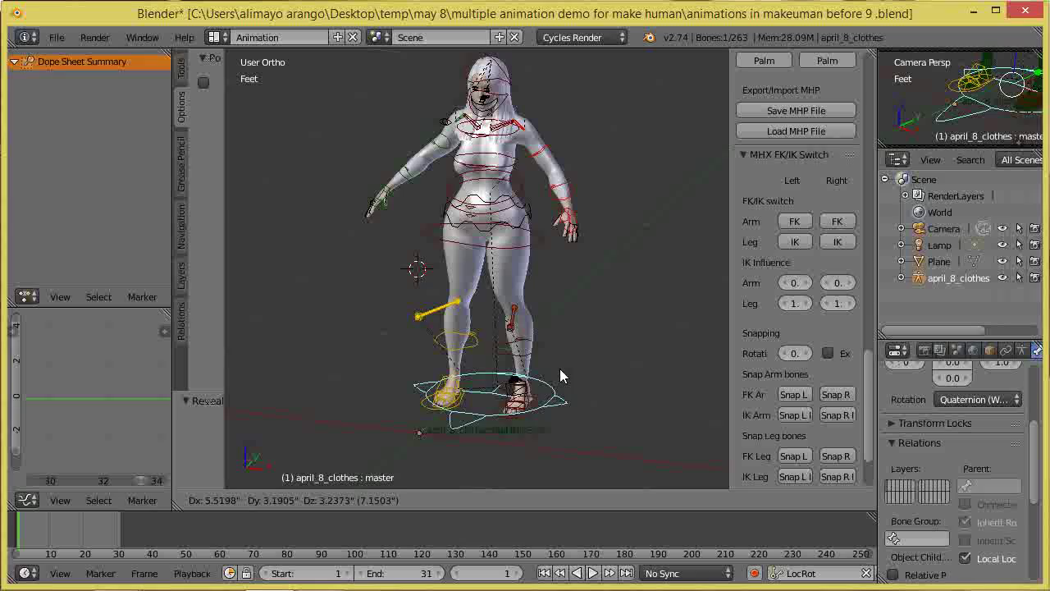
{"action": "right_click", "coordinate": [535, 351]}
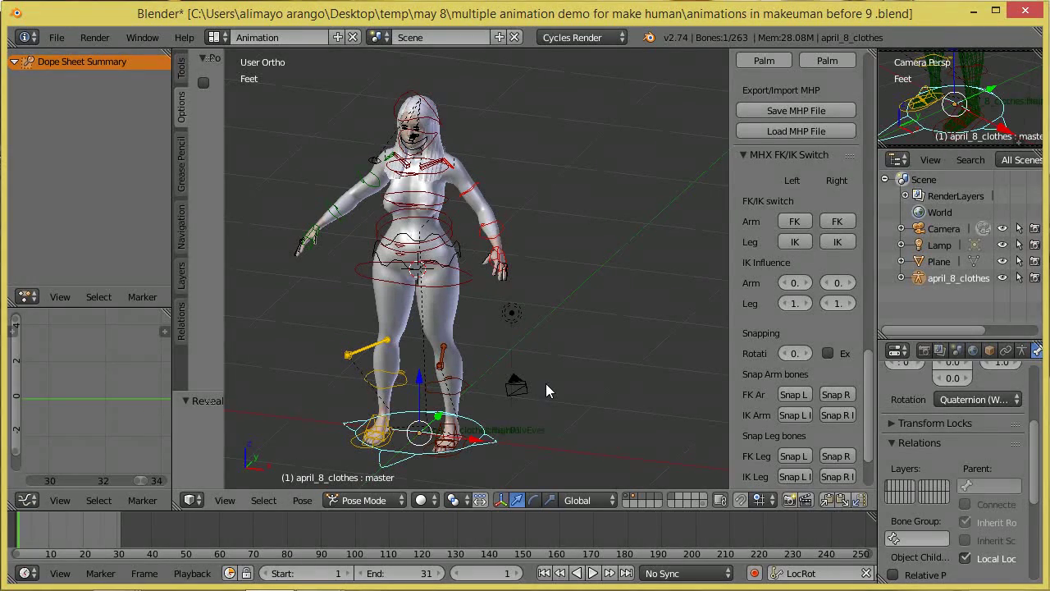
Hide the master bone and raise the left foot by moving the foot.ik.L bone about 4.5 inches up
{"action": "key", "text": "h"}
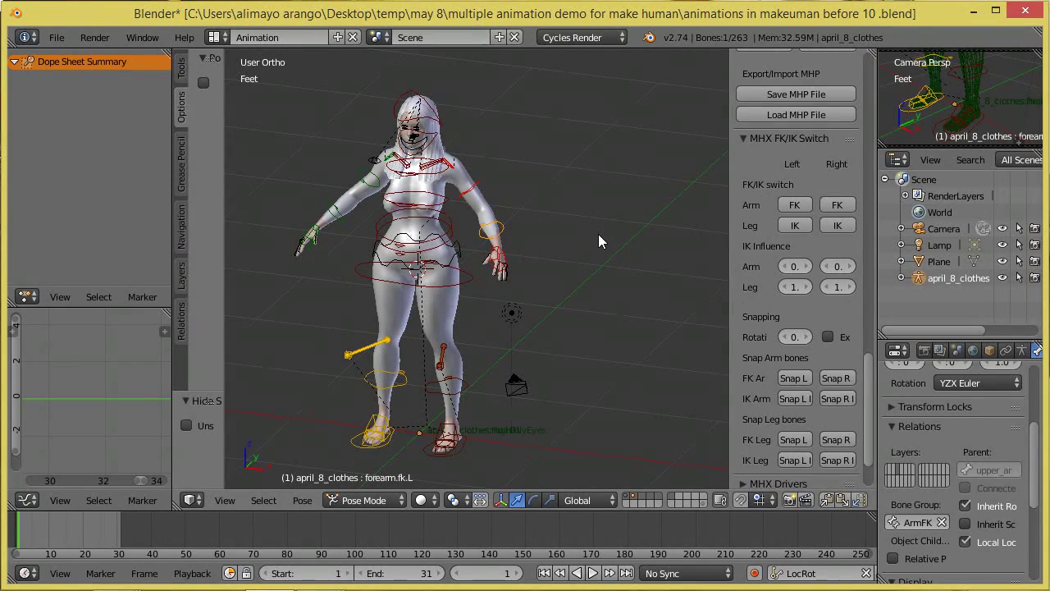
{"action": "right_click", "coordinate": [463, 448]}
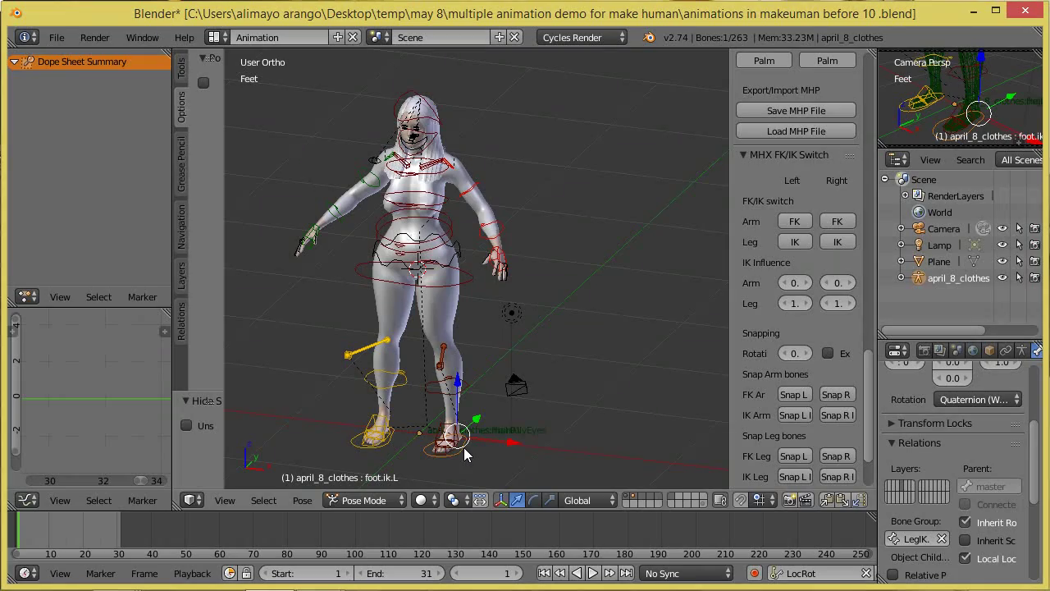
{"action": "key", "text": "g"}
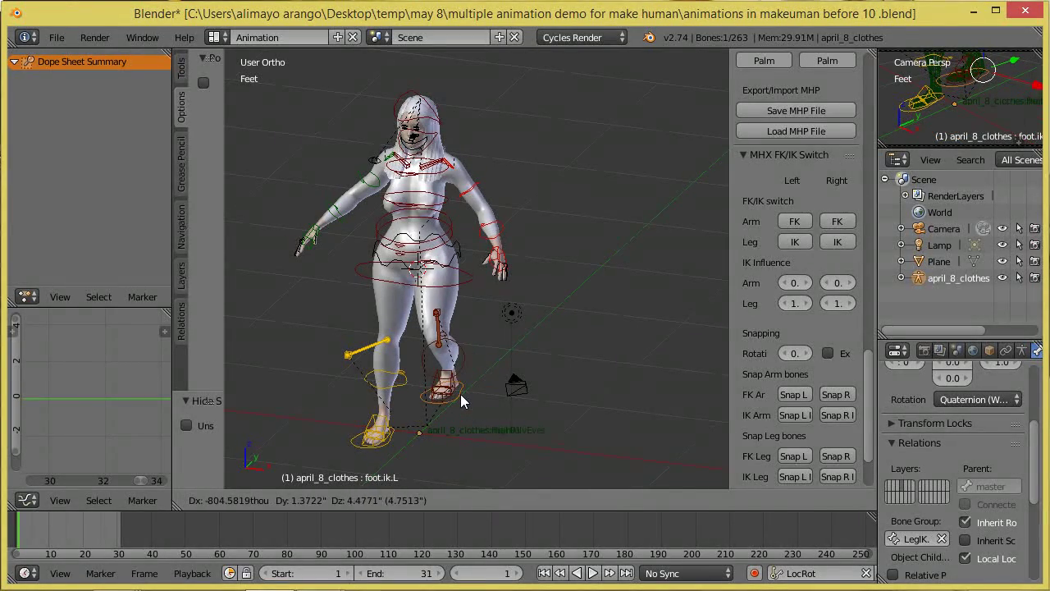
{"action": "left_click", "coordinate": [461, 394]}
Move the knee.pt.ik.L pole target around to change the direction in which the left knee points
{"action": "middle_click_drag", "start_coordinate": [500, 400], "coordinate": [447, 402]}
{"action": "scroll", "coordinate": [447, 402], "scroll_direction": "up", "scroll_amount": 2}
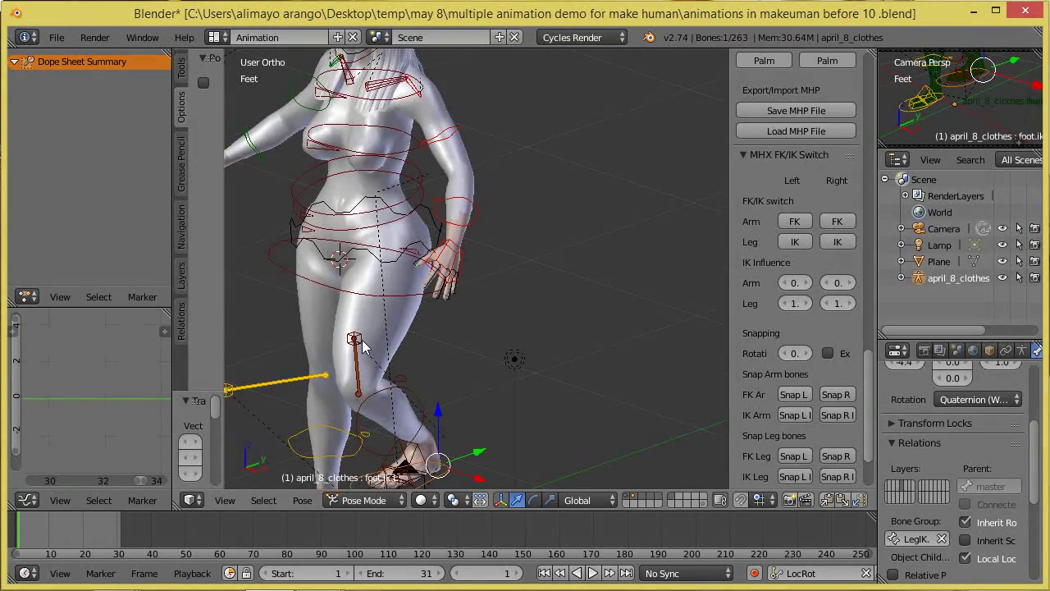
{"action": "scroll", "coordinate": [355, 341], "scroll_direction": "down", "scroll_amount": 1}
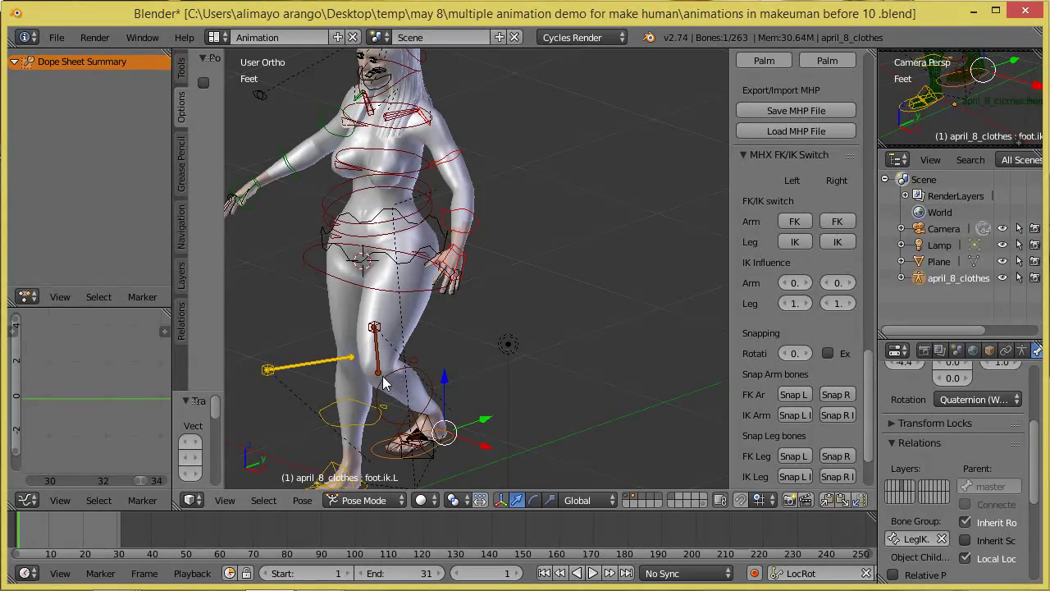
{"action": "right_click", "coordinate": [373, 328]}
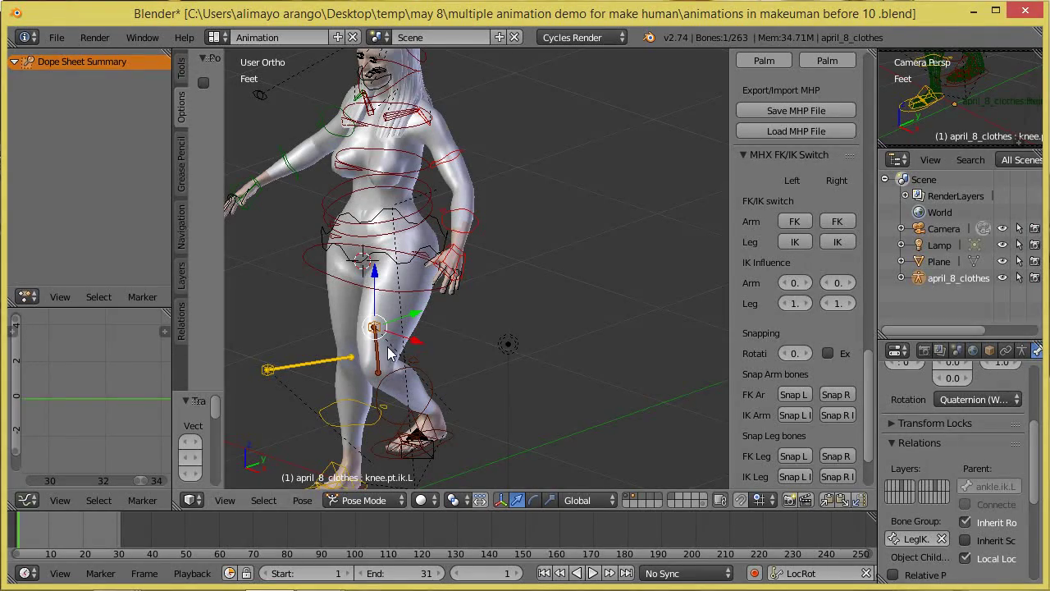
{"action": "mouse_move", "coordinate": [417, 348]}
{"action": "left_mouse_down"}
{"action": "mouse_move", "coordinate": [449, 355]}
{"action": "mouse_move", "coordinate": [413, 368]}
{"action": "left_mouse_up"}
{"action": "middle_click_drag", "start_coordinate": [413, 368], "coordinate": [532, 378]}
{"action": "left_click_drag", "start_coordinate": [432, 323], "coordinate": [408, 353]}
{"action": "middle_click_drag", "start_coordinate": [448, 384], "coordinate": [385, 398]}
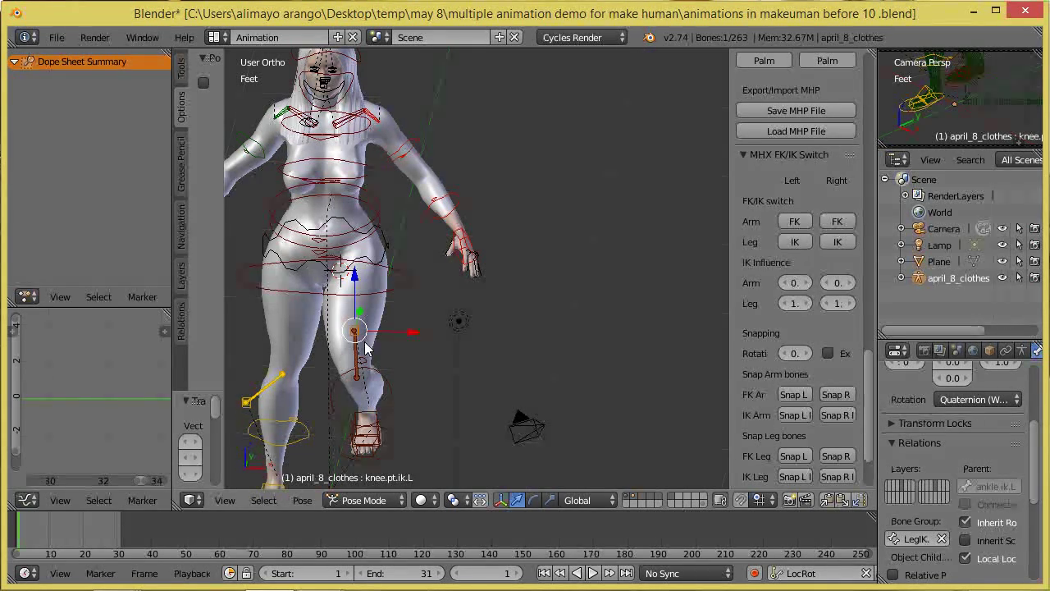
{"action": "middle_click_drag", "start_coordinate": [459, 410], "coordinate": [406, 401]}
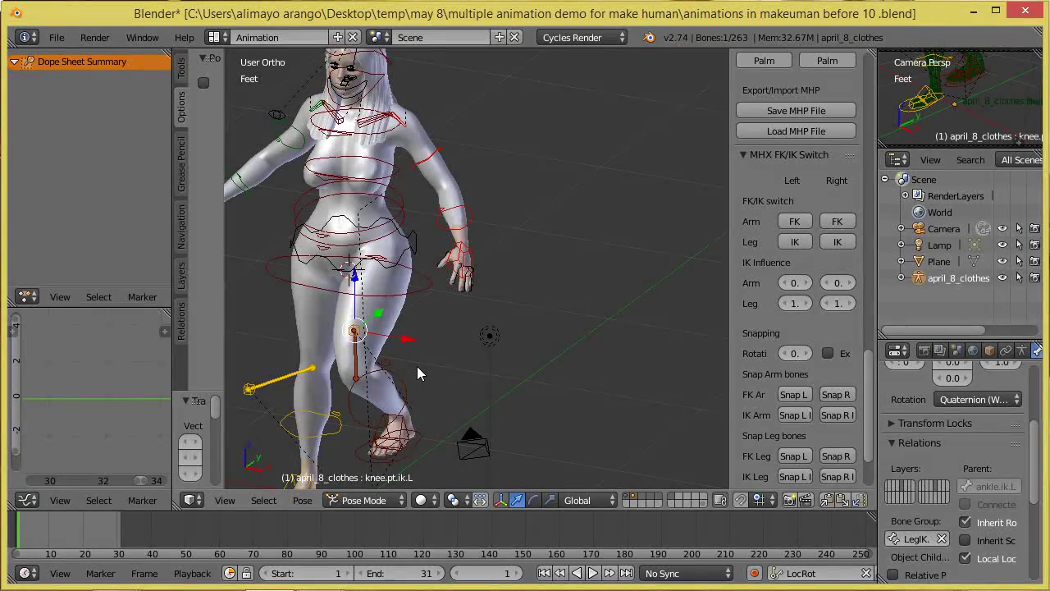
Select all visible bones and clear their pose location
{"action": "key", "text": "a"}
{"action": "key", "text": "a"}
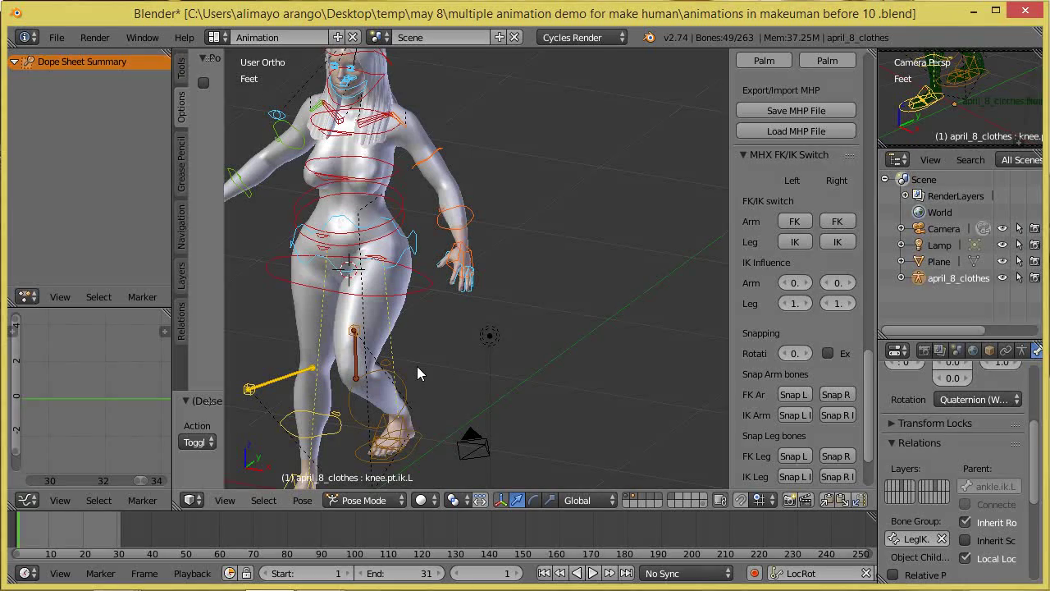
{"action": "key", "text": "alt+g"}
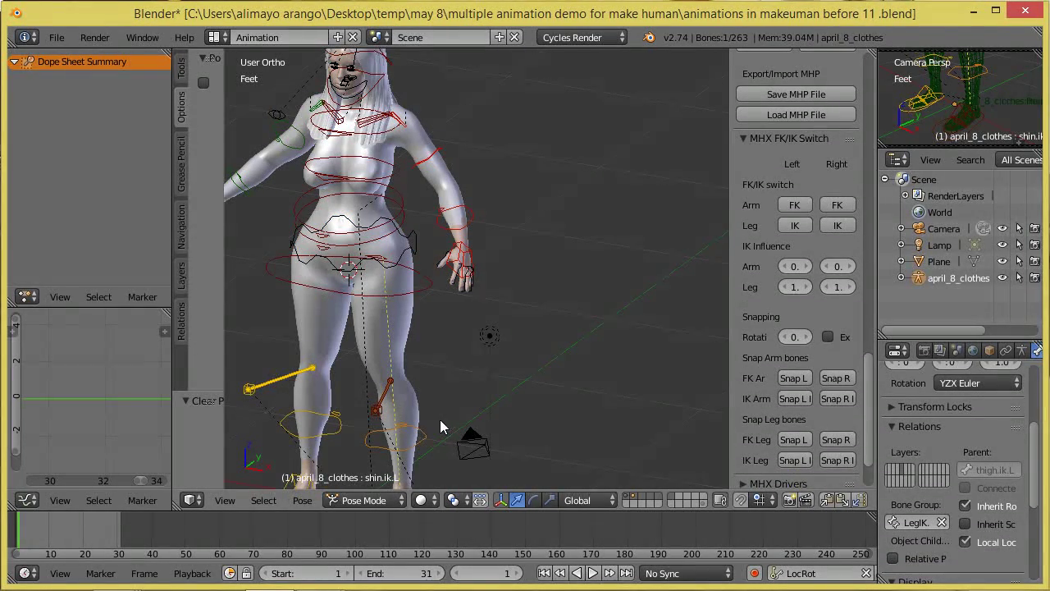
Try rotating the shin.ik.L bone on the left leg while the leg is in IK
{"action": "middle_click_drag", "start_coordinate": [460, 419], "coordinate": [523, 288], "text": "shift"}
{"action": "scroll", "coordinate": [518, 311], "scroll_direction": "up", "scroll_amount": 2}
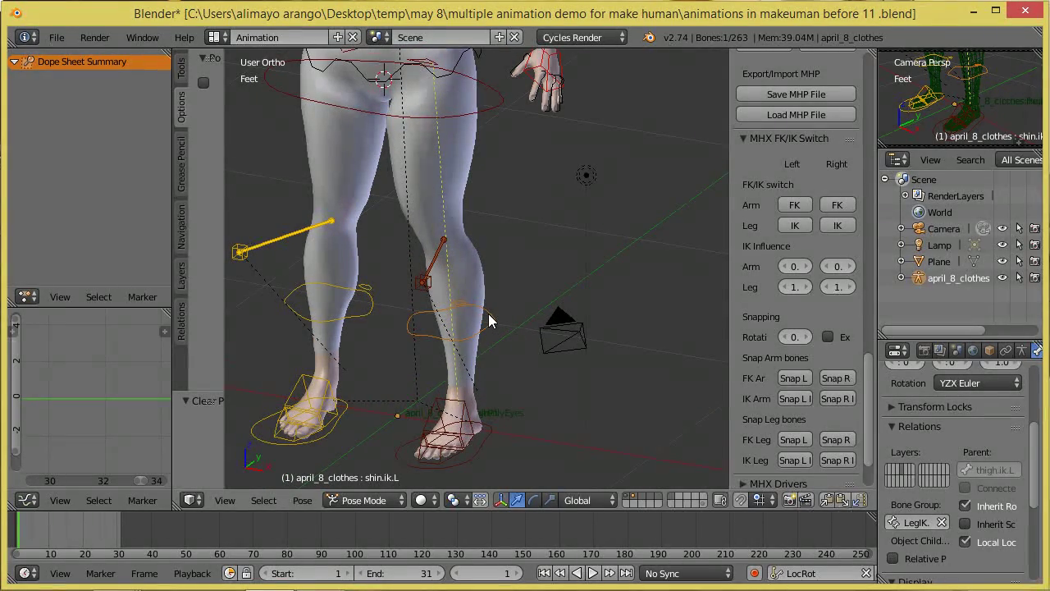
{"action": "key", "text": "r"}
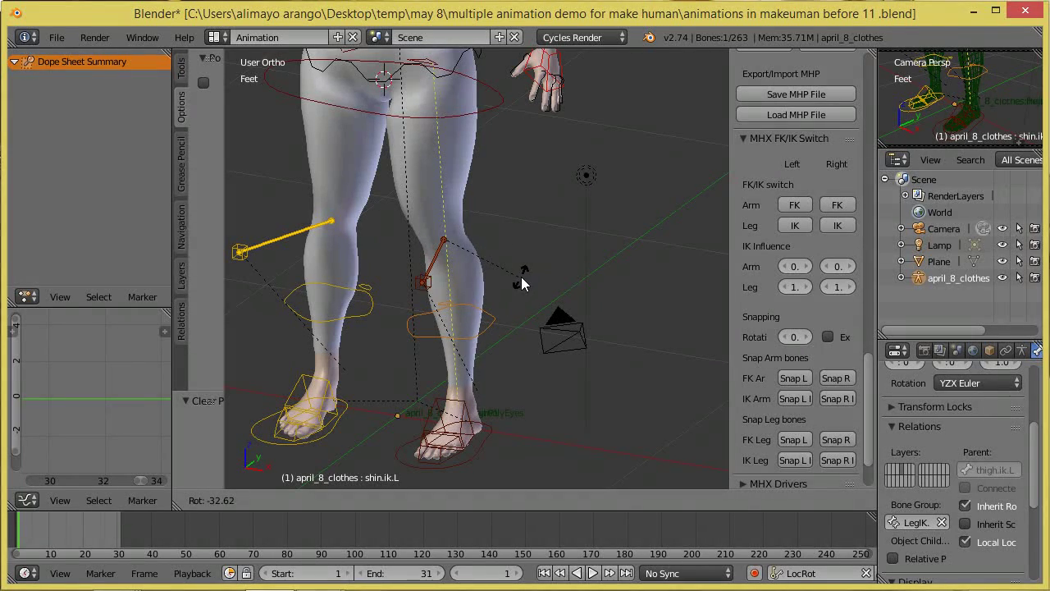
{"action": "left_click", "coordinate": [521, 277]}
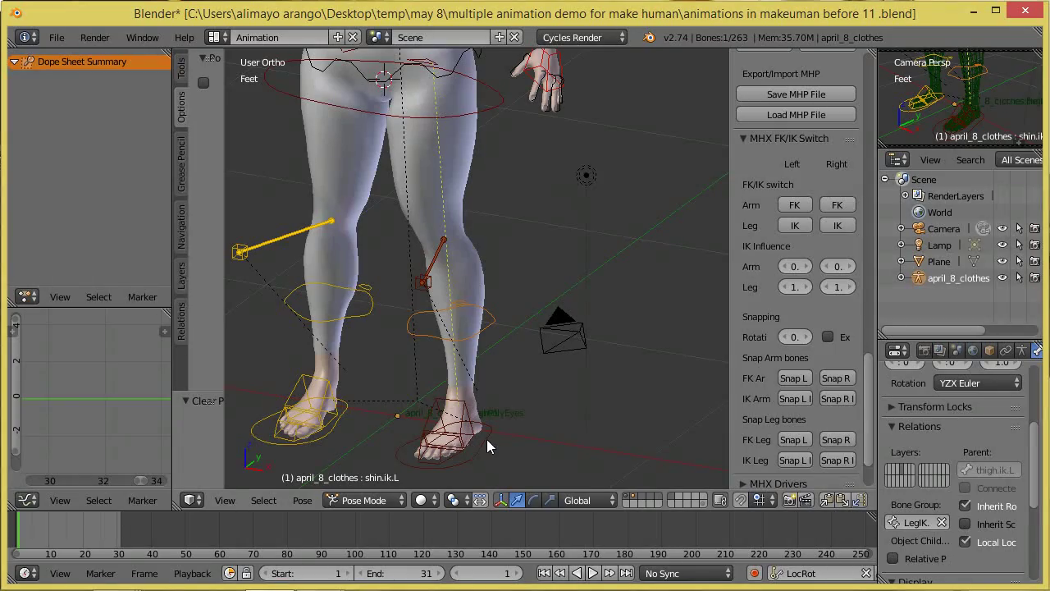
Try rotating the foot.rev.L bone around the global X axis to lift the left heel, and cancel the rotation
{"action": "middle_click_drag", "start_coordinate": [577, 422], "coordinate": [529, 424]}
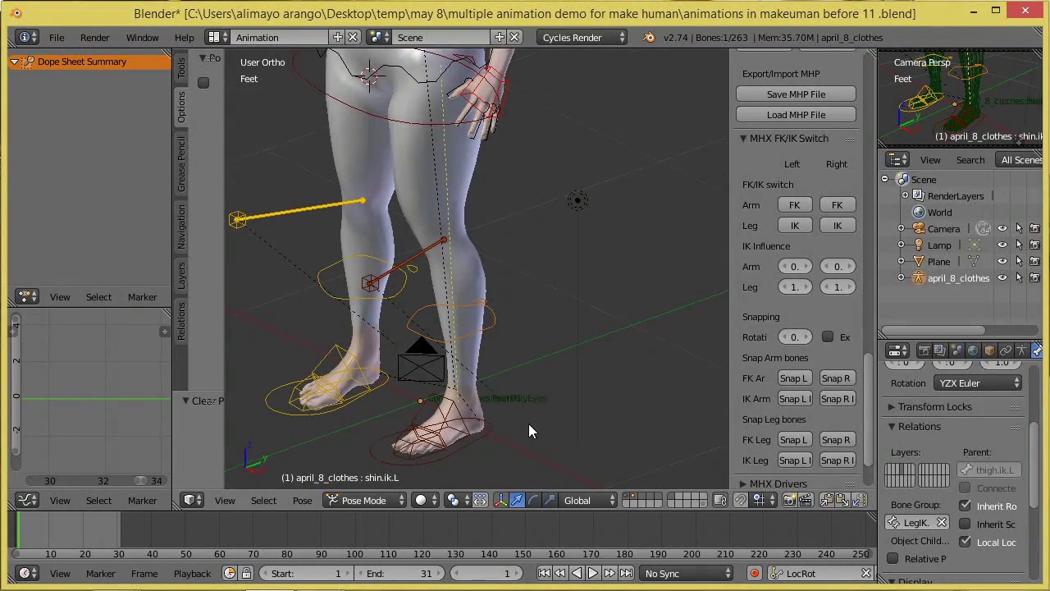
{"action": "right_click", "coordinate": [448, 417]}
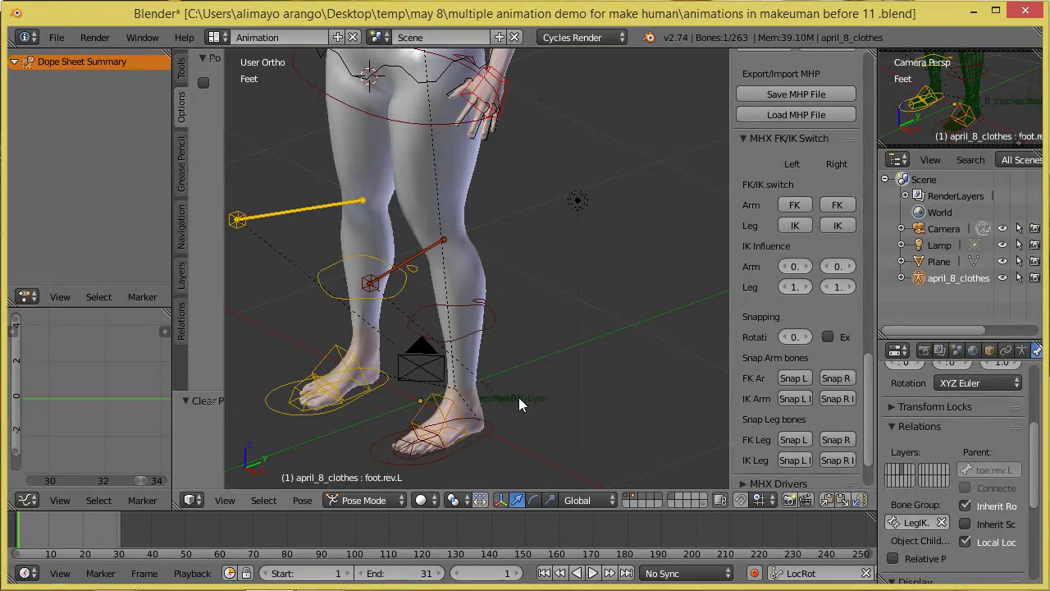
{"action": "scroll", "coordinate": [519, 397], "scroll_direction": "up", "scroll_amount": 3}
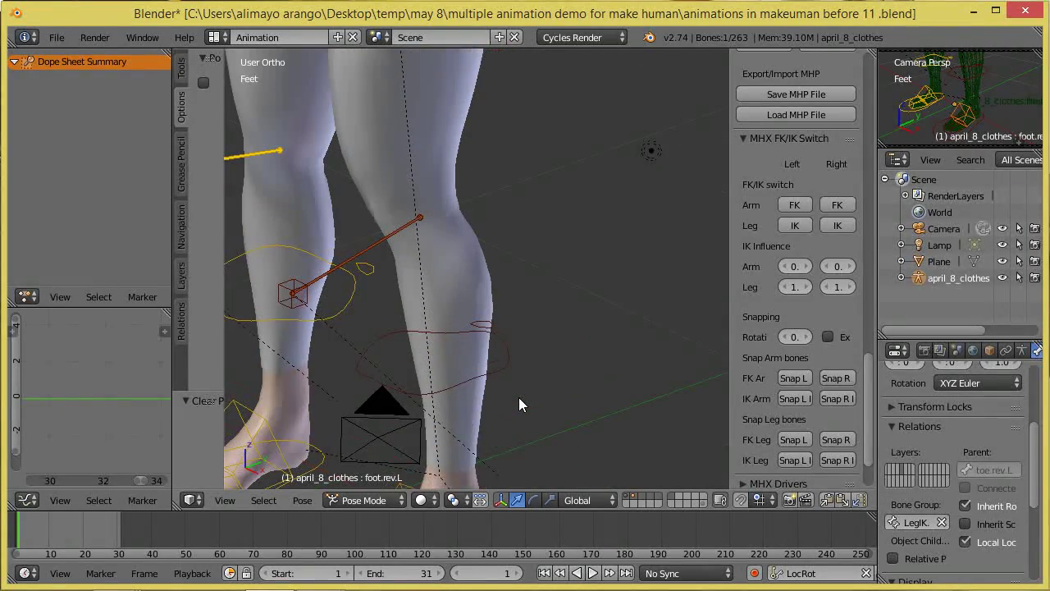
{"action": "middle_click_drag", "start_coordinate": [529, 424], "coordinate": [621, 234]}
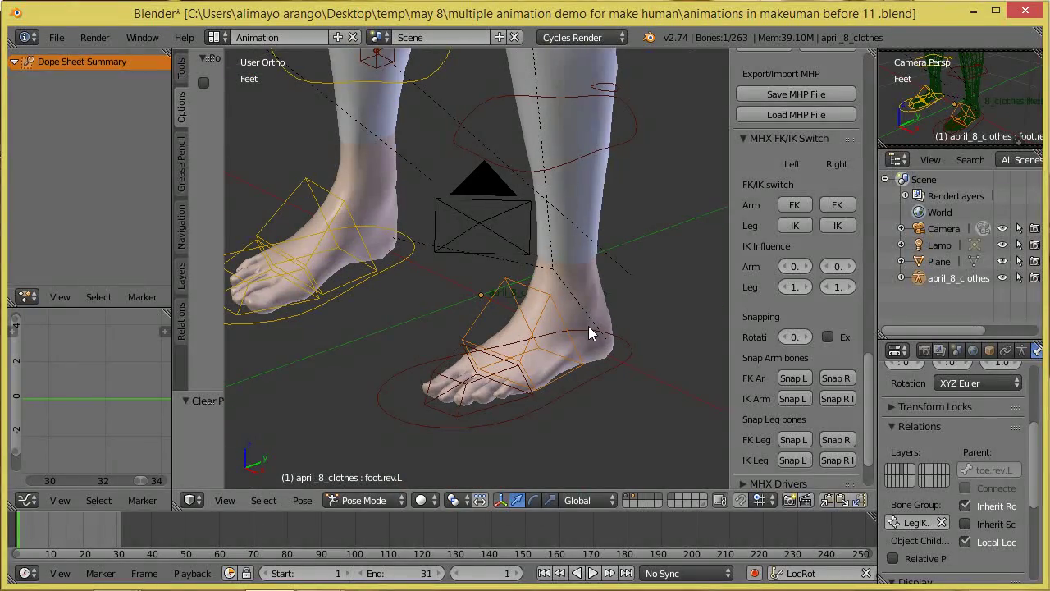
{"action": "key", "text": "r"}
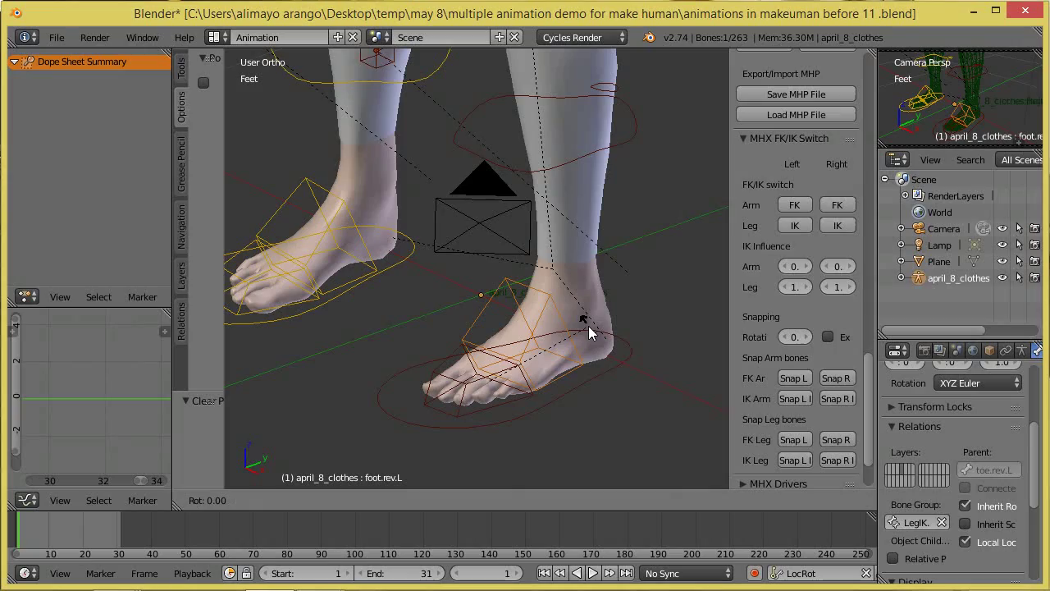
{"action": "key", "text": "x"}
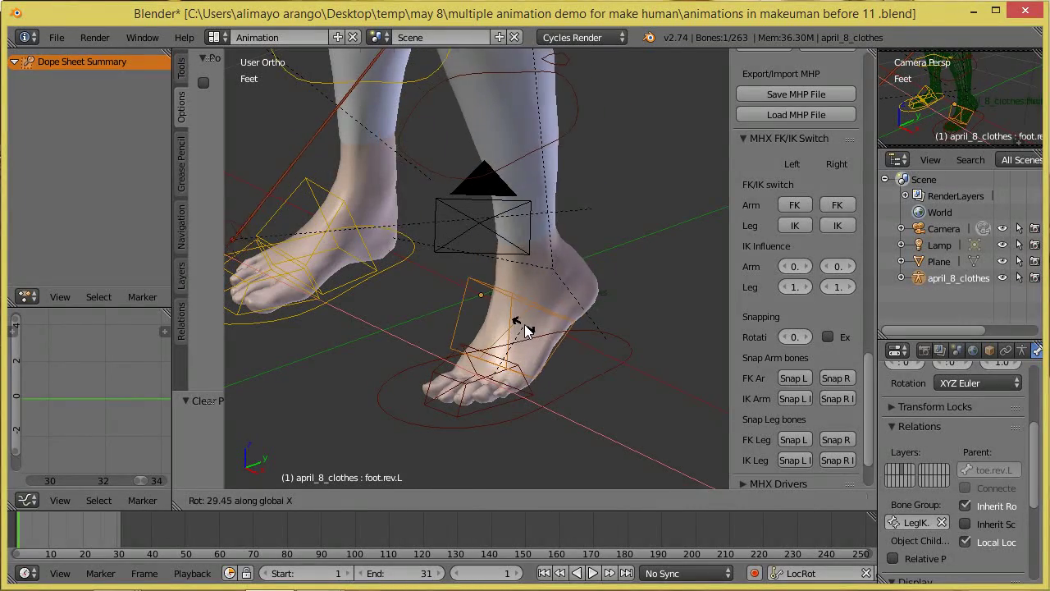
{"action": "right_click", "coordinate": [526, 330]}
Try rotating the toe.rev.L bone around the global X axis to tip the left foot onto its toes, and cancel
{"action": "right_click", "coordinate": [494, 380]}
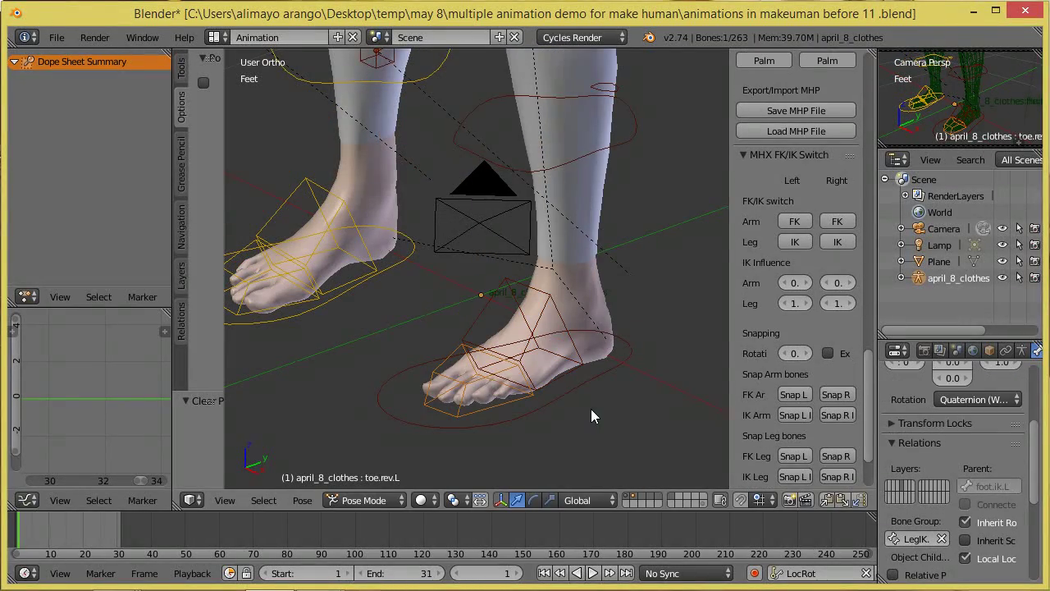
{"action": "key", "text": "r"}
{"action": "key", "text": "x"}
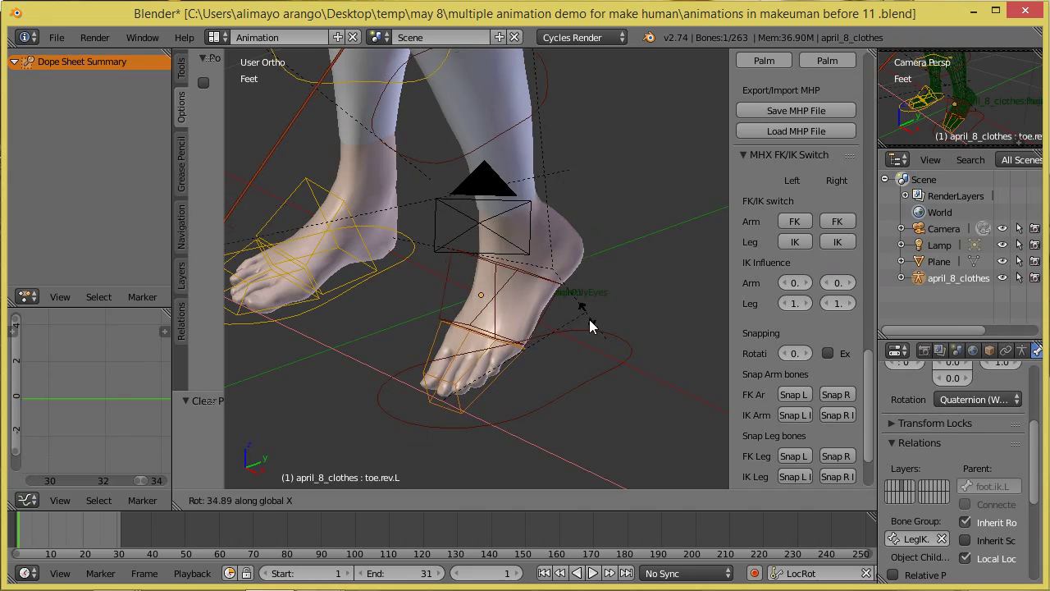
{"action": "right_click", "coordinate": [590, 341]}
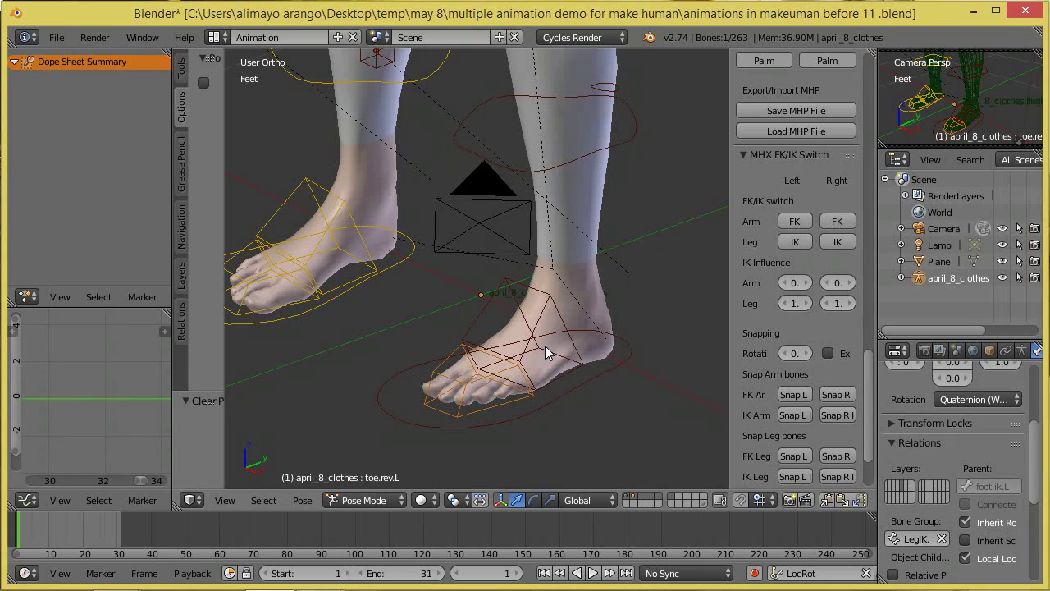
Try rotating the foot.rev.L bone freely and around the global X axis to lift the left heel, and cancel both rotations
{"action": "right_click", "coordinate": [546, 305]}
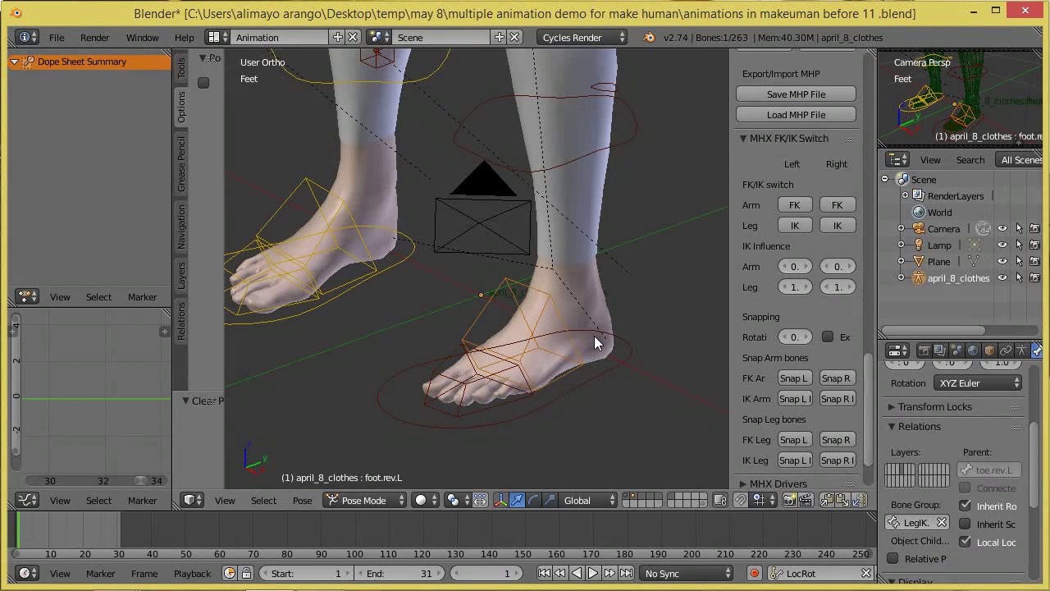
{"action": "key", "text": "r"}
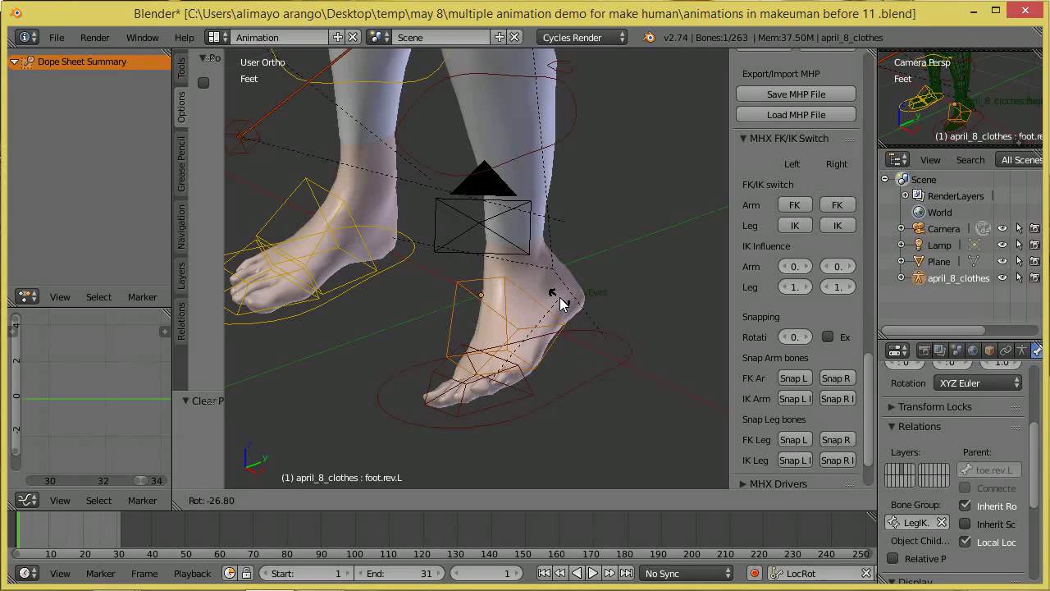
{"action": "right_click", "coordinate": [560, 298]}
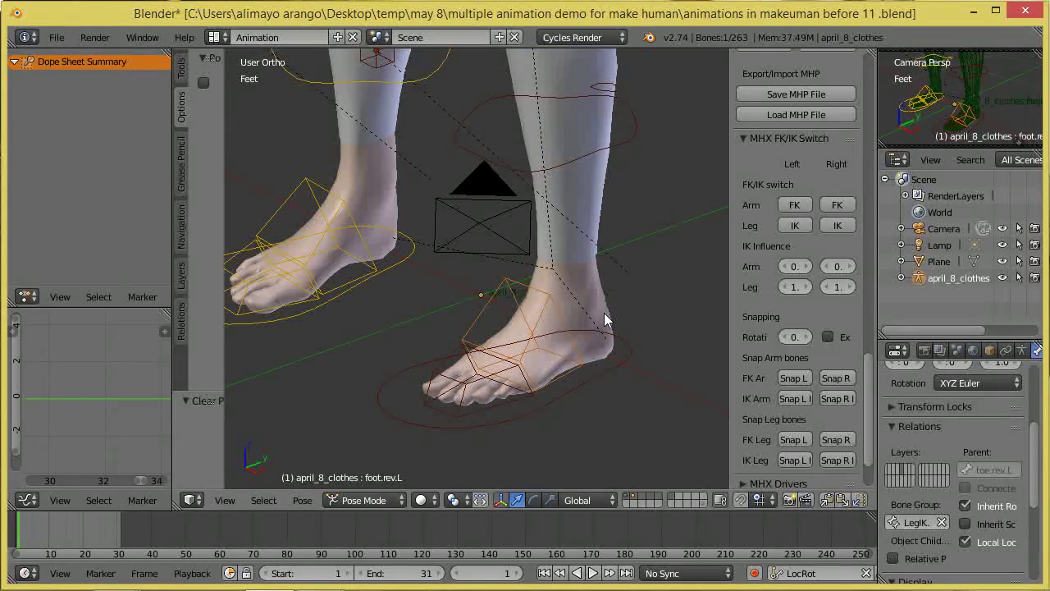
{"action": "key", "text": "r"}
{"action": "key", "text": "x"}
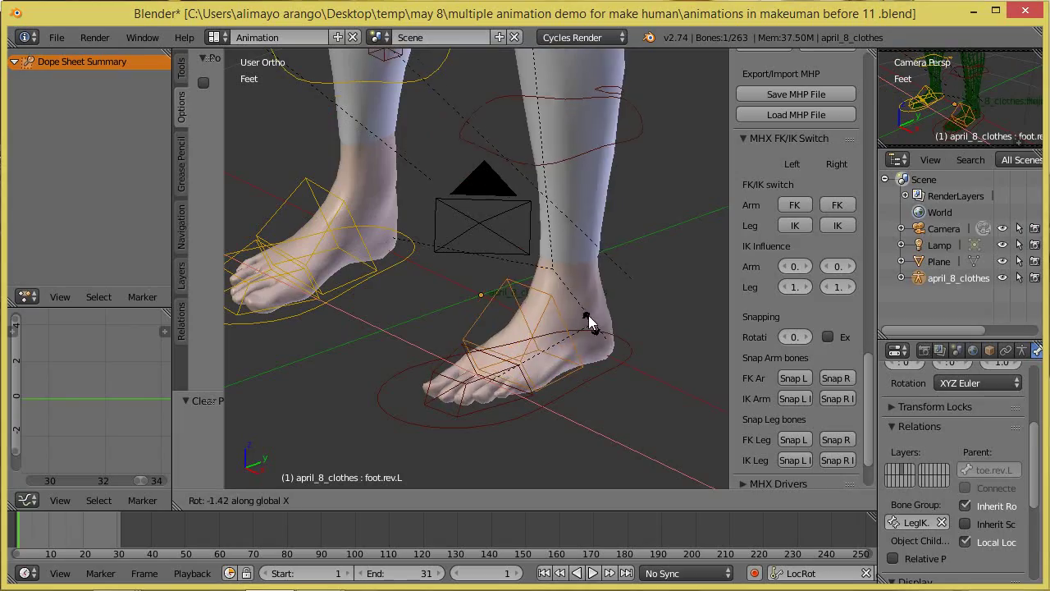
{"action": "right_click", "coordinate": [563, 293]}
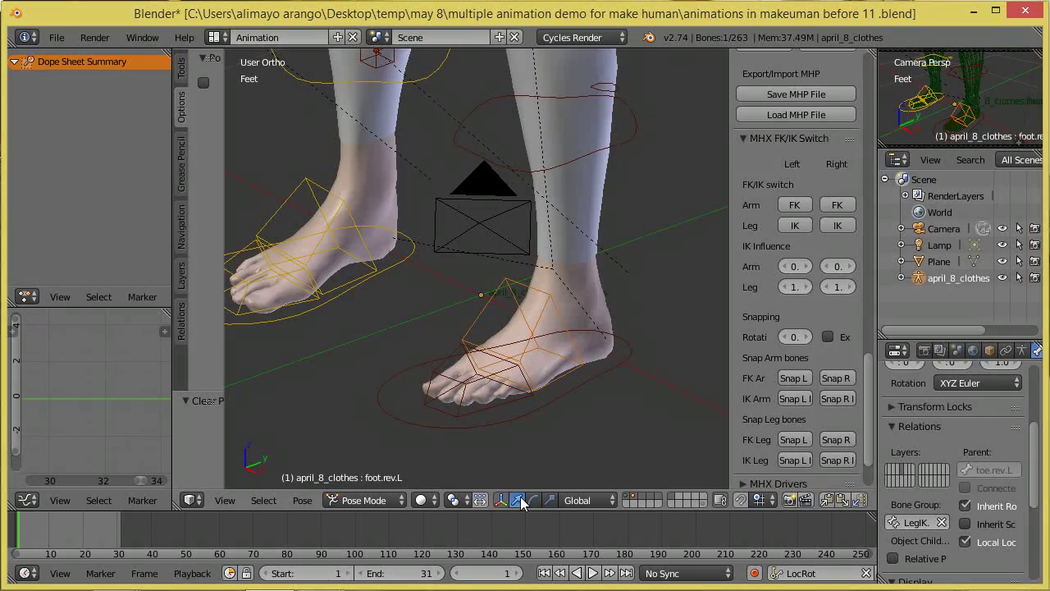
Try rotating the foot.rev.L bone with the rotation manipulator, cancel it, and switch back to the translation manipulator
{"action": "right_click", "coordinate": [597, 380]}
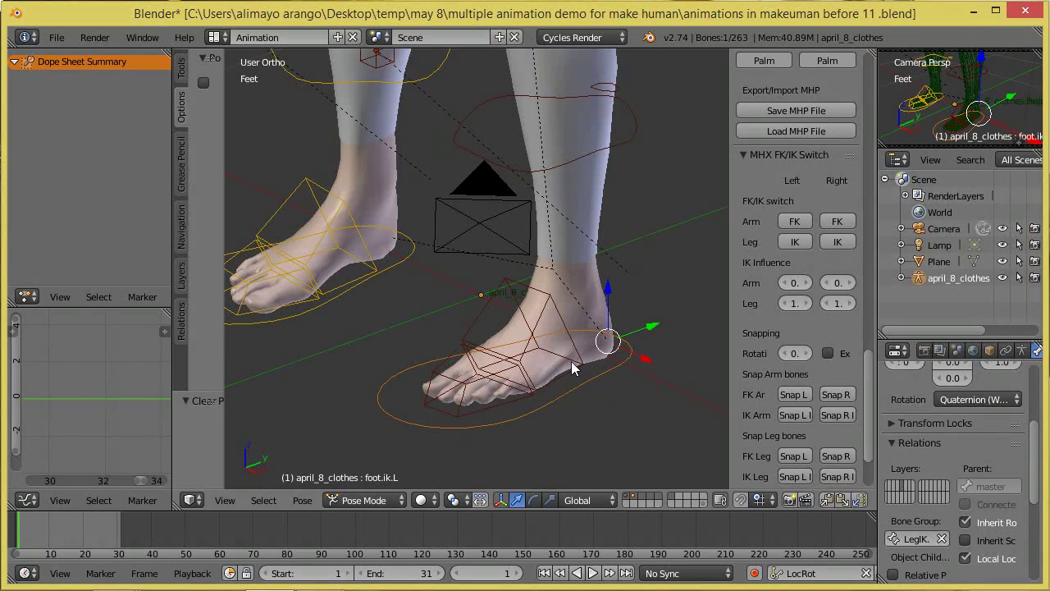
{"action": "right_click", "coordinate": [580, 335]}
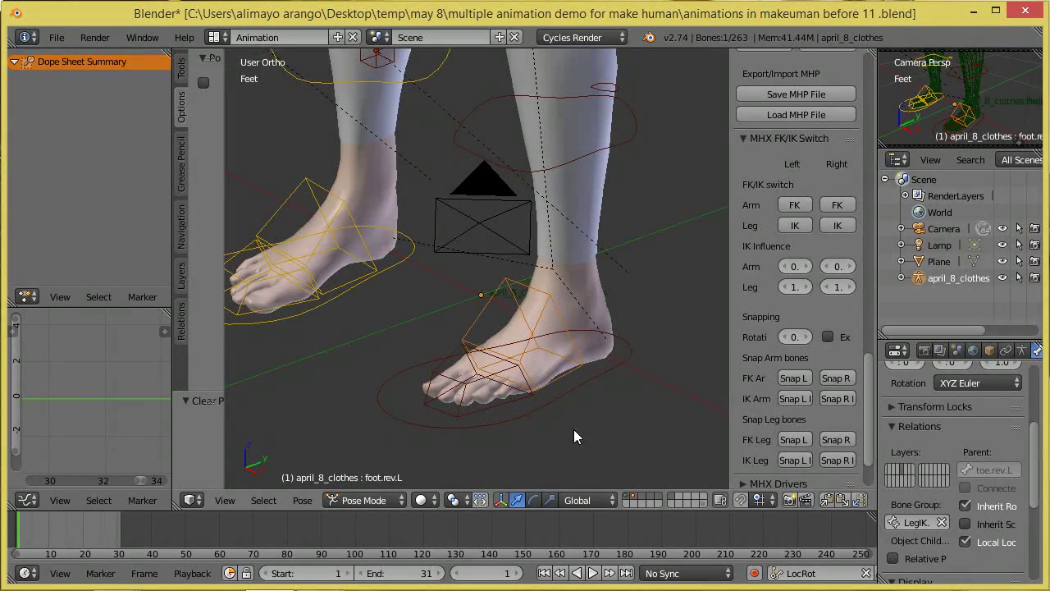
{"action": "left_click", "coordinate": [535, 500]}
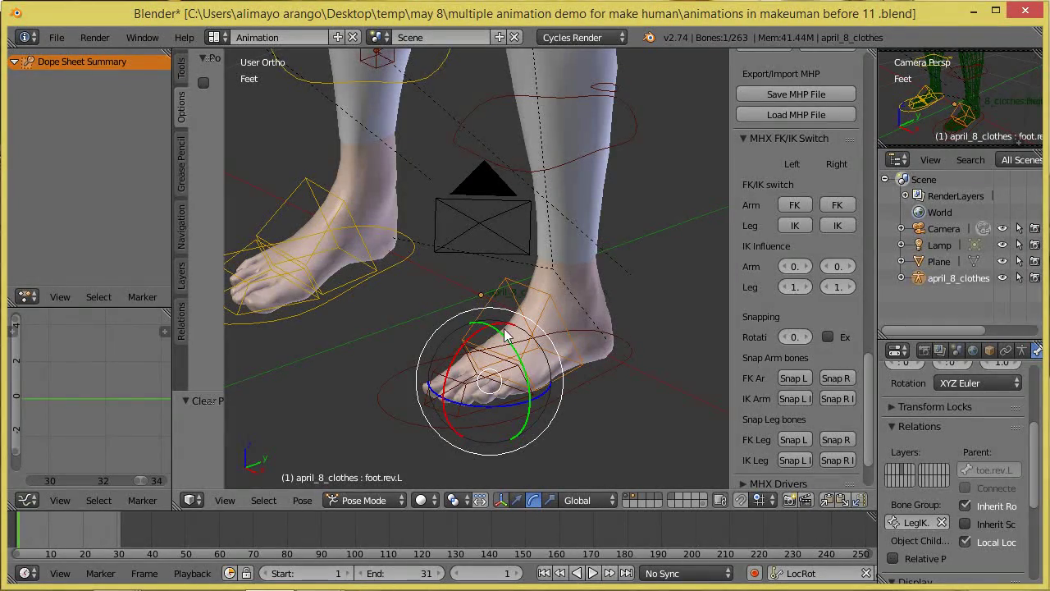
{"action": "left_click_drag", "start_coordinate": [469, 359], "coordinate": [517, 380]}
{"action": "left_click_drag", "start_coordinate": [502, 331], "coordinate": [468, 337]}
{"action": "right_click", "coordinate": [468, 337]}
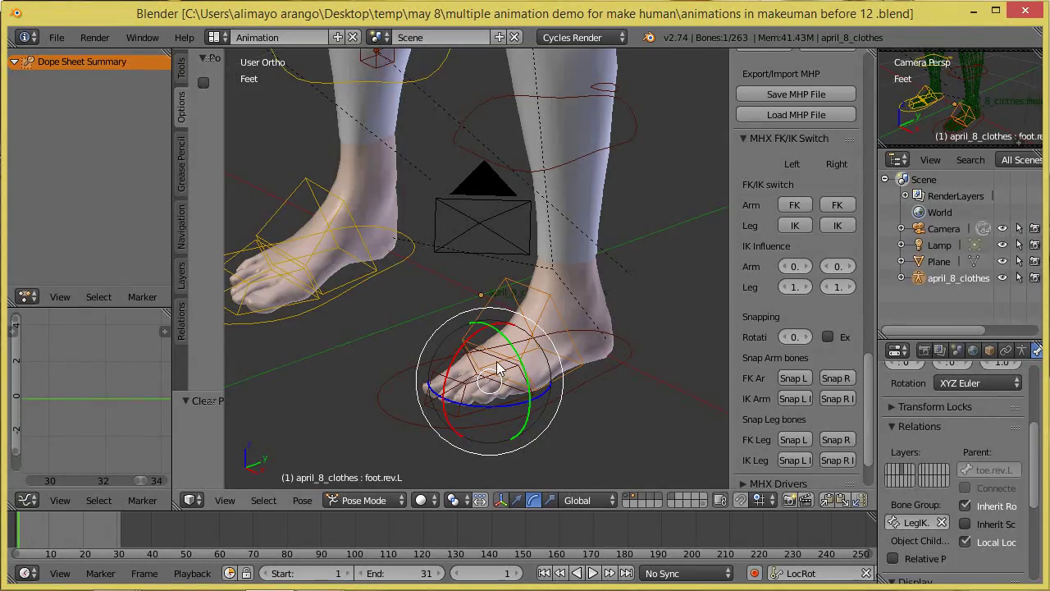
{"action": "left_click", "coordinate": [517, 501]}
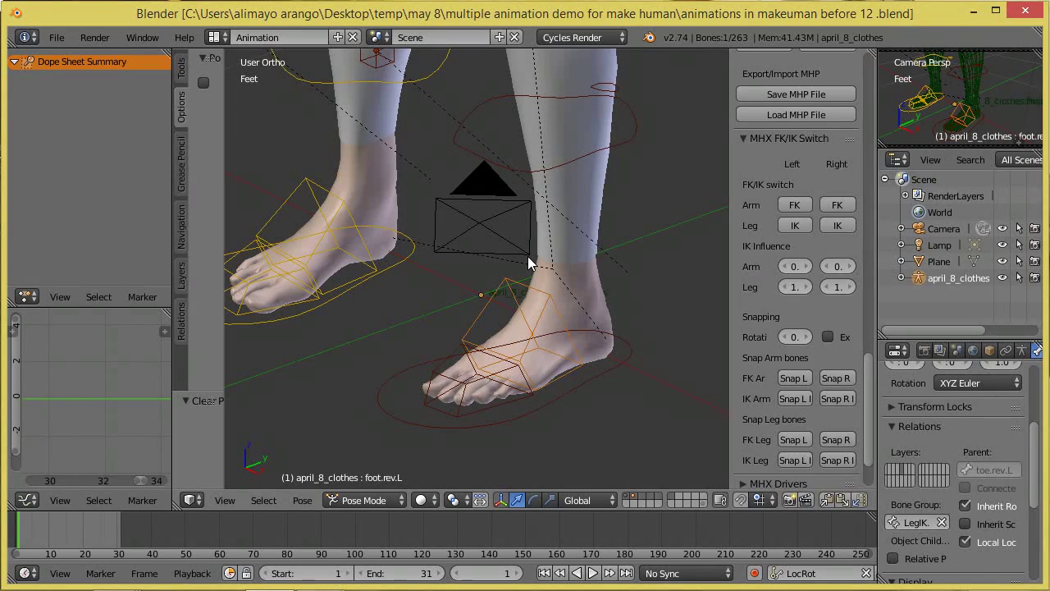
Select the index, middle, ring and pinky finger control bones of the left hand together
{"action": "scroll", "coordinate": [527, 261], "scroll_direction": "down", "scroll_amount": 3}
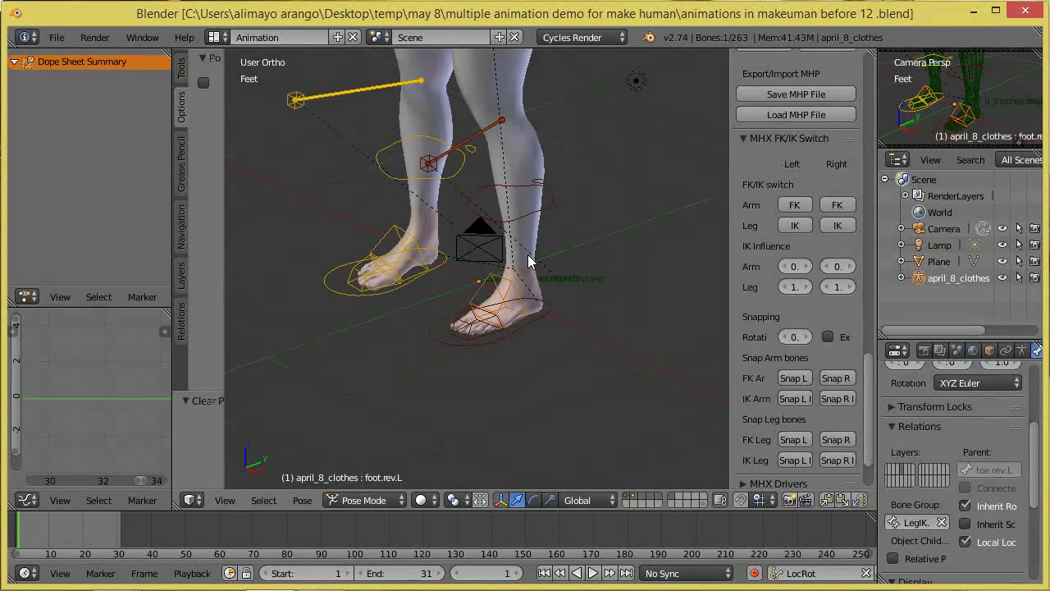
{"action": "scroll", "coordinate": [537, 234], "scroll_direction": "up", "scroll_amount": 6, "text": "shift"}
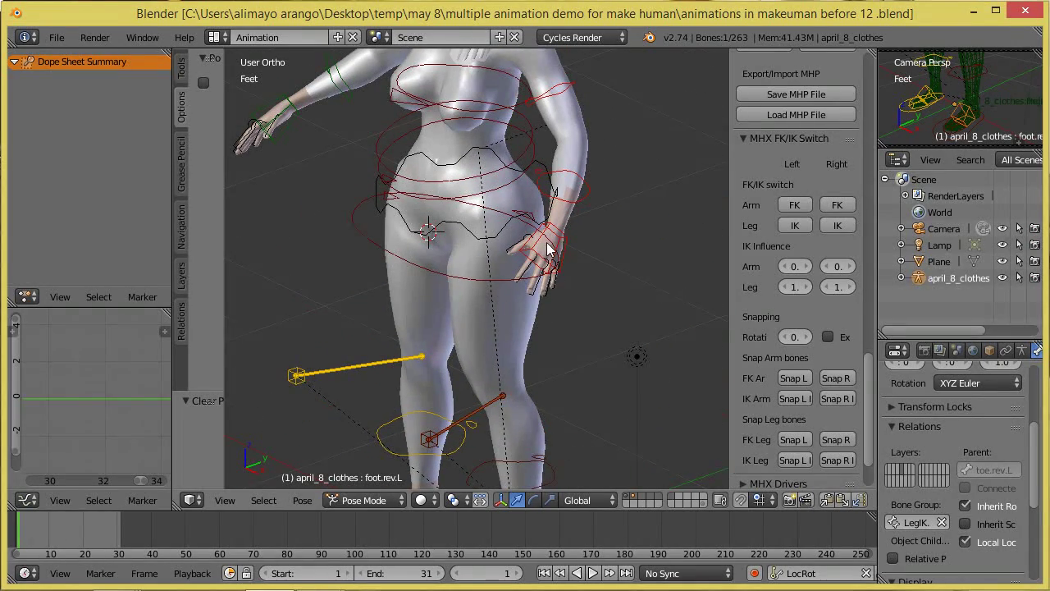
{"action": "scroll", "coordinate": [562, 271], "scroll_direction": "up", "scroll_amount": 4}
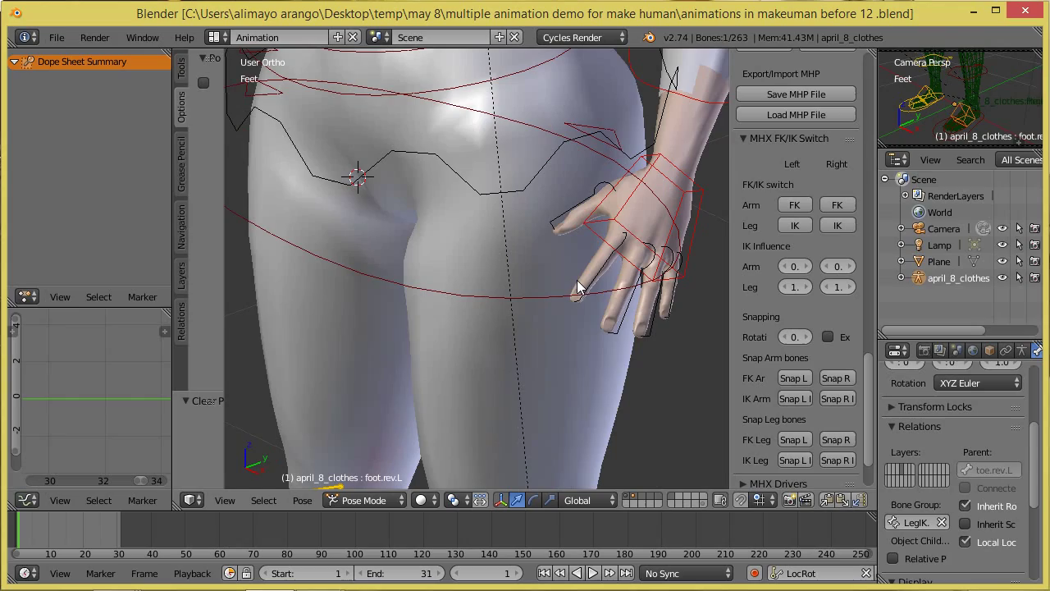
{"action": "scroll", "coordinate": [627, 303], "scroll_direction": "up", "scroll_amount": 1}
{"action": "middle_click_drag", "start_coordinate": [664, 319], "coordinate": [538, 313], "text": "shift"}
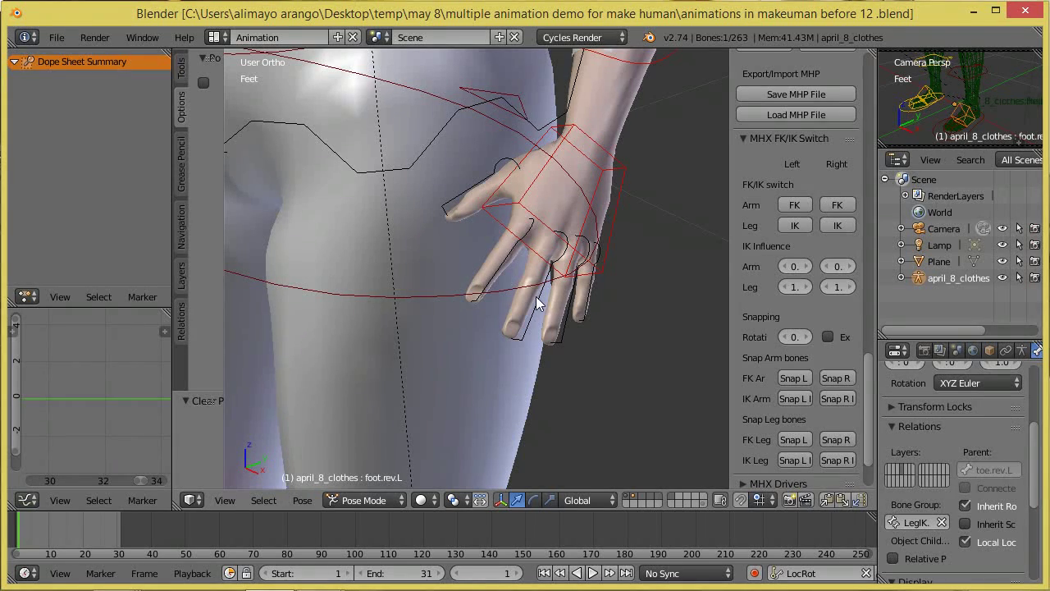
{"action": "right_click", "coordinate": [505, 264]}
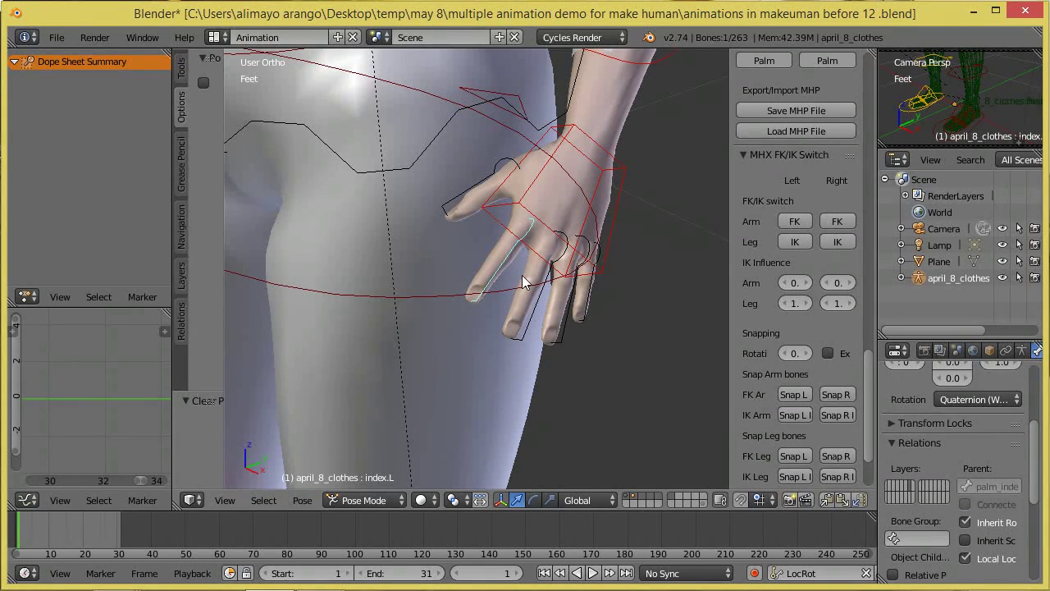
{"action": "right_click", "coordinate": [537, 316], "text": "shift"}
{"action": "right_click", "coordinate": [566, 325], "text": "shift"}
{"action": "right_click", "coordinate": [589, 309], "text": "shift"}
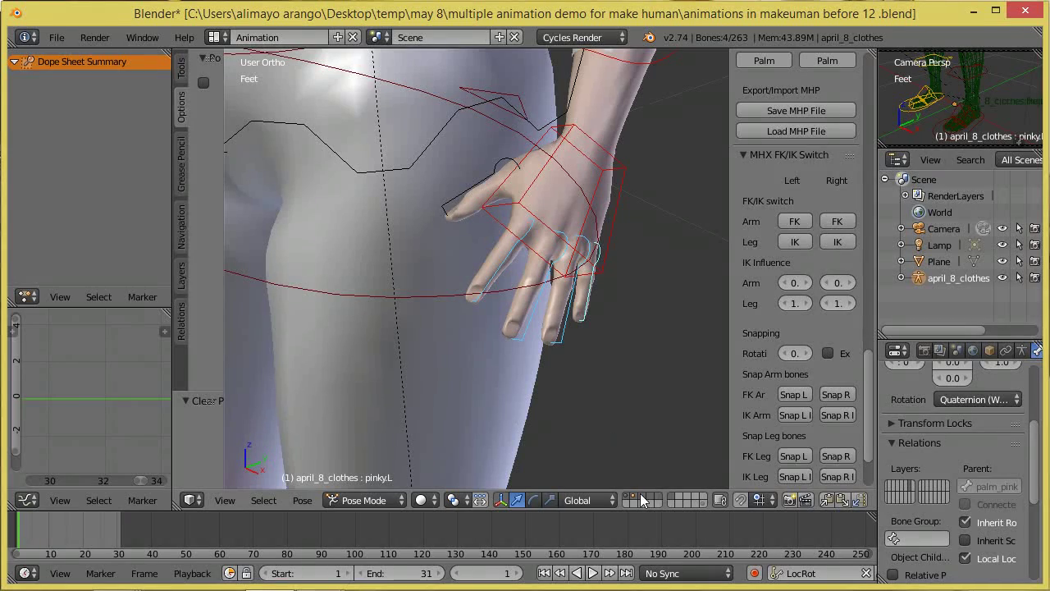
Set the transform orientation to Gimbal and try rotating the four selected finger bones with the rotation manipulator
{"action": "left_click", "coordinate": [599, 497]}
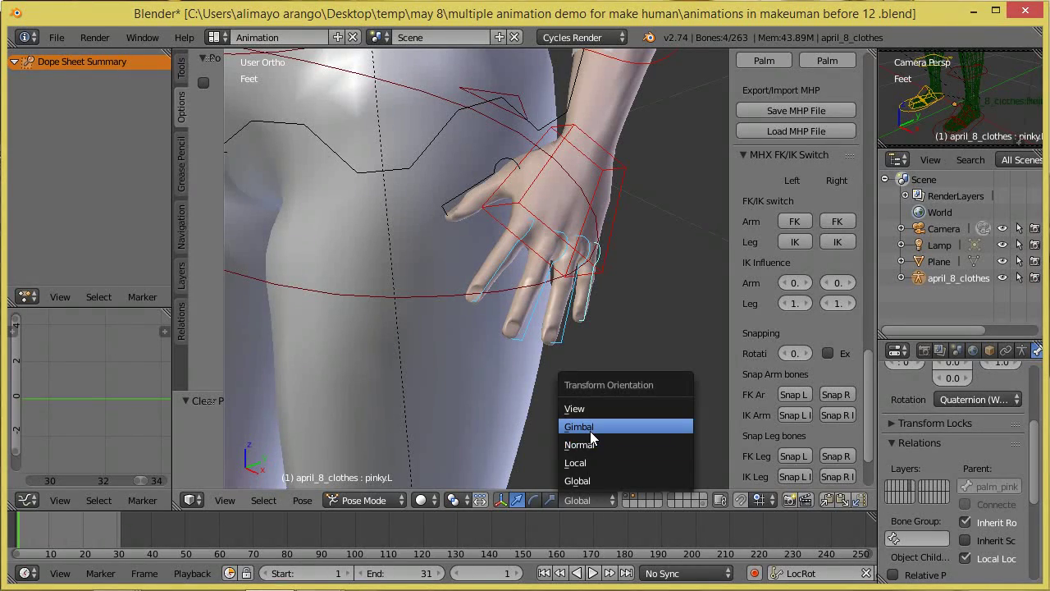
{"action": "left_click", "coordinate": [591, 430]}
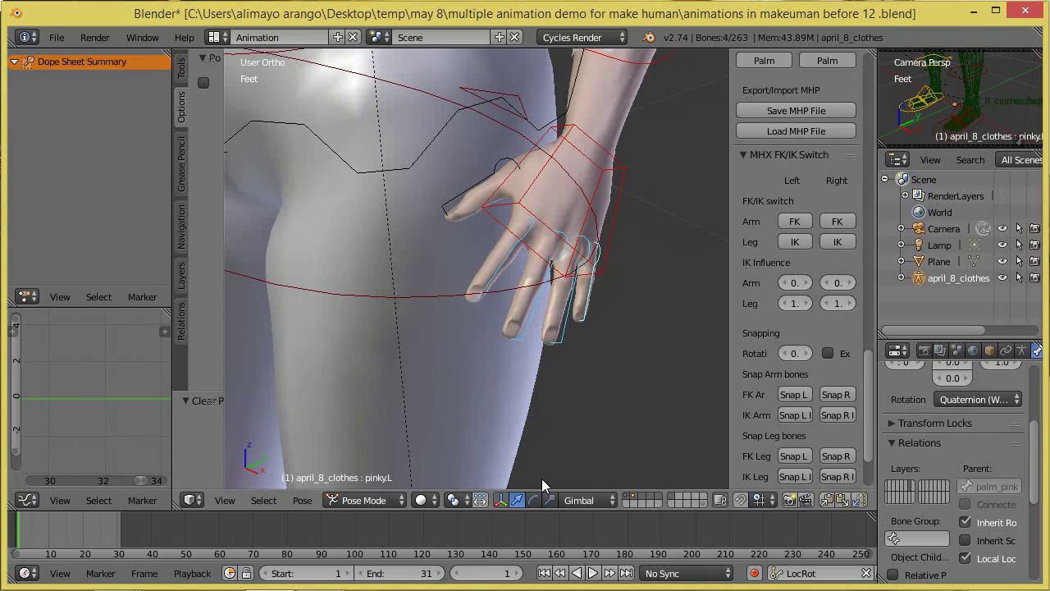
{"action": "left_click", "coordinate": [535, 500]}
{"action": "left_click_drag", "start_coordinate": [593, 244], "coordinate": [579, 271]}
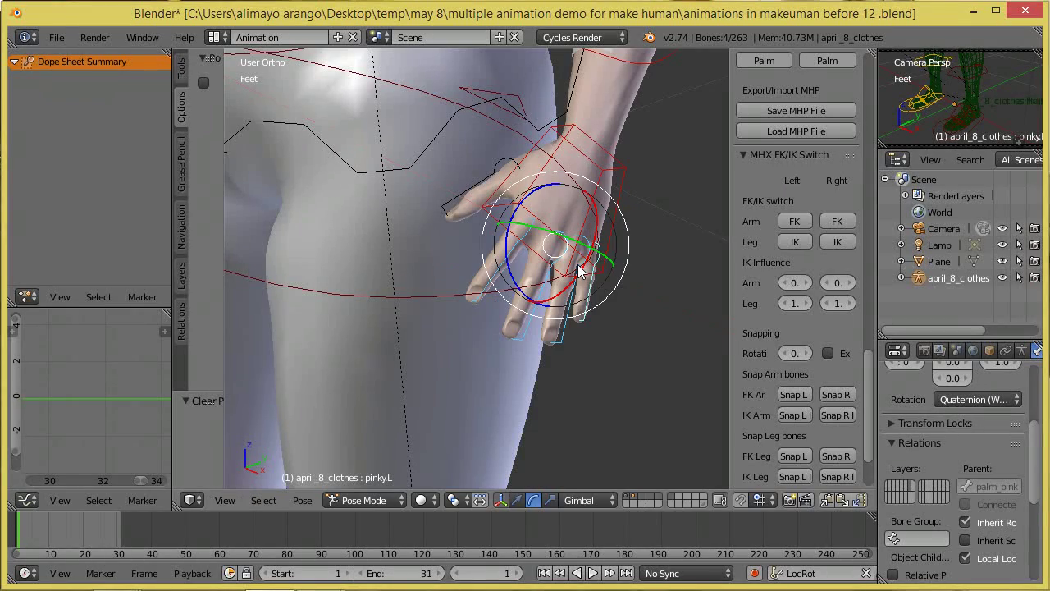
Try rotating the hand.fk.L bone with the manipulator and around the global Y, X and Z axes, and cancel the rotations
{"action": "right_click", "coordinate": [616, 158]}
{"action": "mouse_move", "coordinate": [623, 146]}
{"action": "left_mouse_down"}
{"action": "mouse_move", "coordinate": [605, 165]}
{"action": "mouse_move", "coordinate": [620, 145]}
{"action": "mouse_move", "coordinate": [616, 177]}
{"action": "mouse_move", "coordinate": [627, 154]}
{"action": "left_mouse_up"}
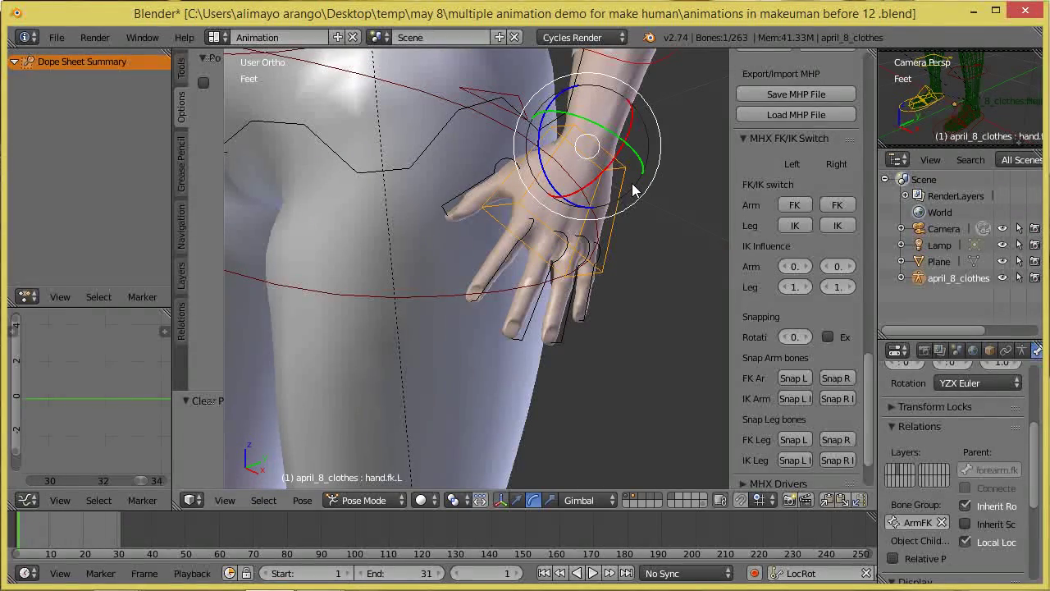
{"action": "key", "text": "r"}
{"action": "key", "text": "y"}
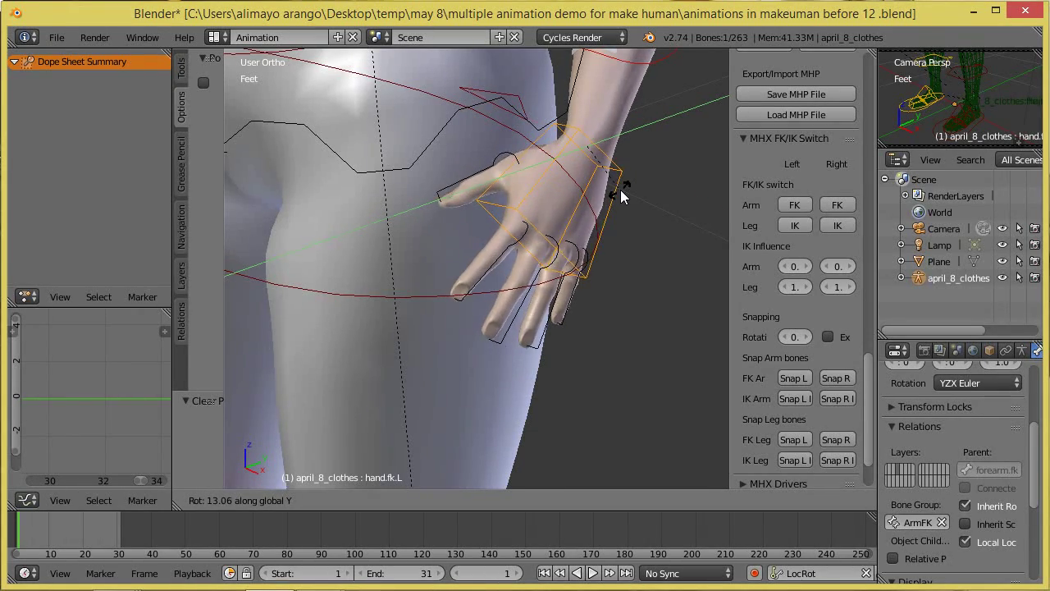
{"action": "key", "text": "x"}
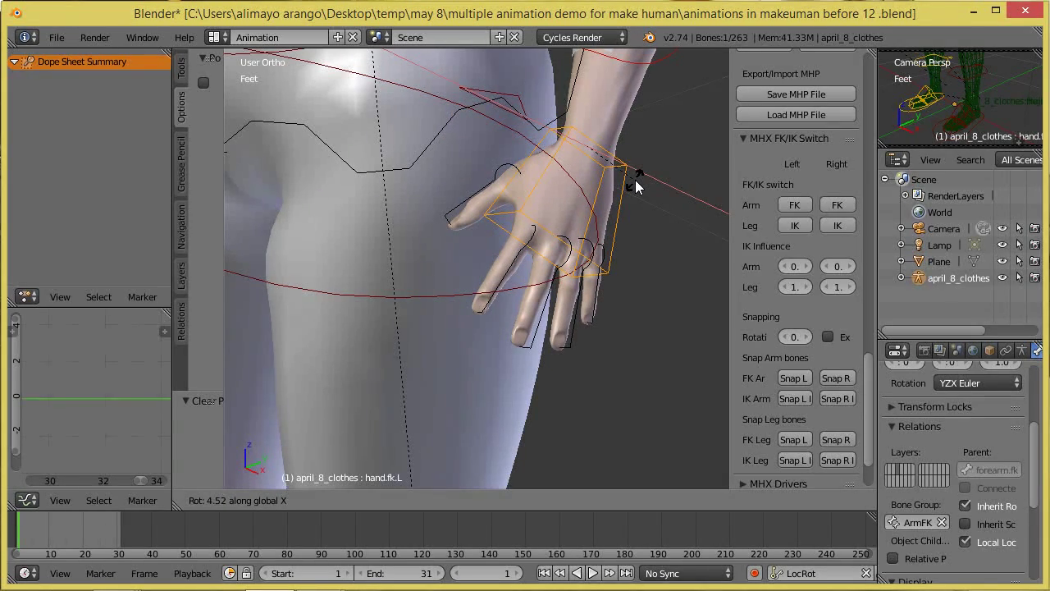
{"action": "key", "text": "z"}
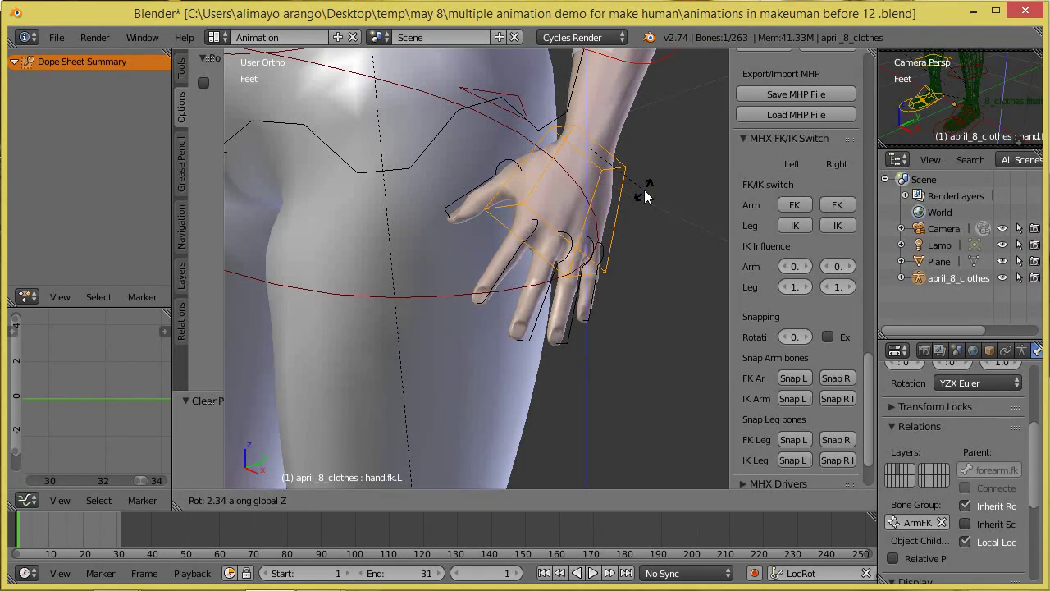
{"action": "left_click", "coordinate": [644, 190]}
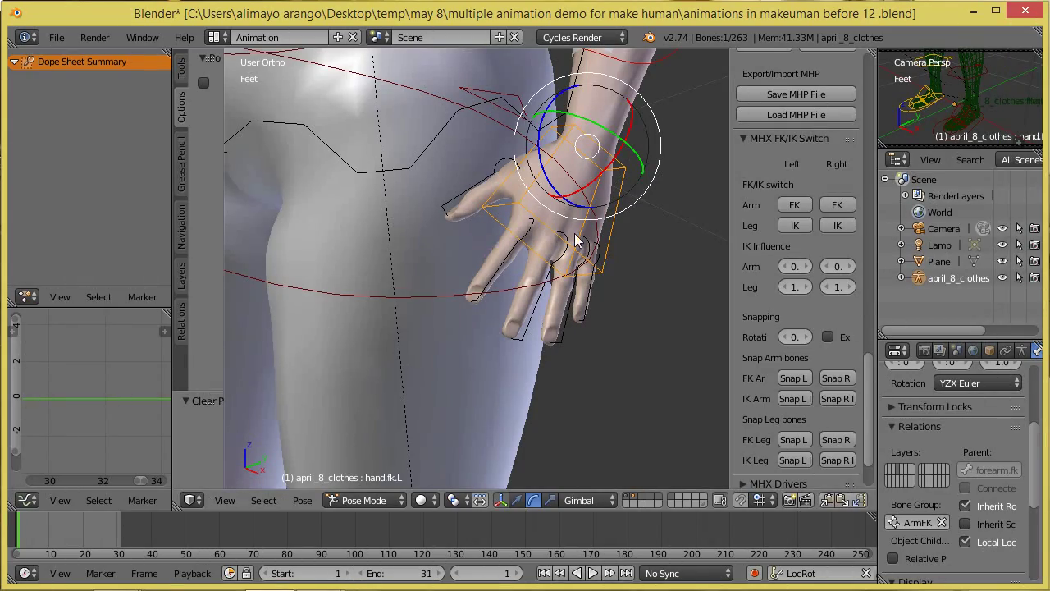
{"action": "mouse_move", "coordinate": [629, 129]}
{"action": "left_mouse_down"}
{"action": "mouse_move", "coordinate": [630, 119]}
{"action": "mouse_move", "coordinate": [621, 161]}
{"action": "mouse_move", "coordinate": [636, 113]}
{"action": "mouse_move", "coordinate": [608, 174]}
{"action": "mouse_move", "coordinate": [639, 134]}
{"action": "left_mouse_up"}
{"action": "right_click", "coordinate": [639, 134]}
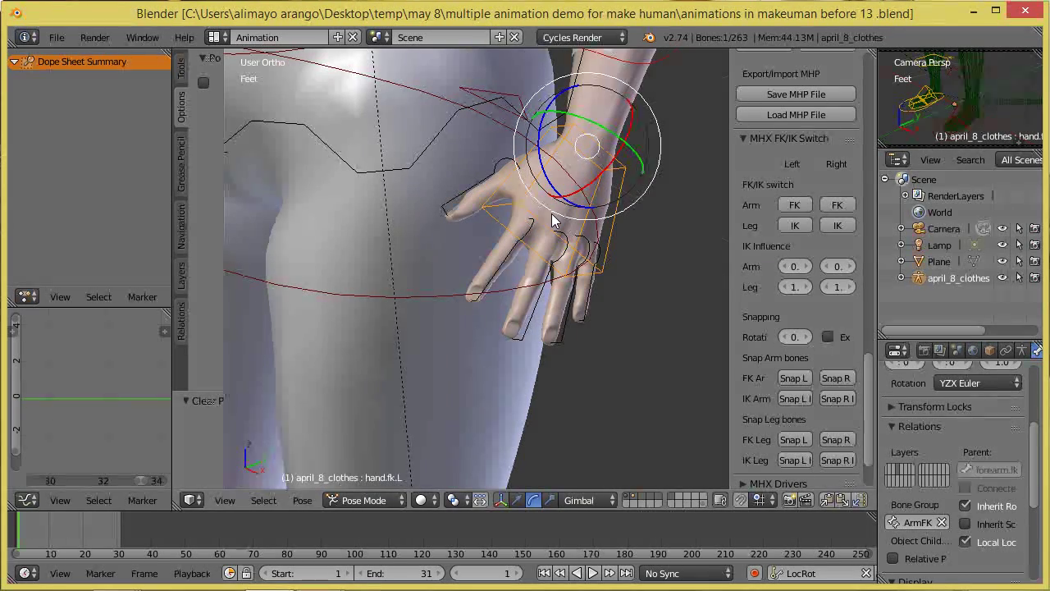
Select the character's hips bone and switch back to the translation manipulator
{"action": "scroll", "coordinate": [554, 220], "scroll_direction": "down", "scroll_amount": 4}
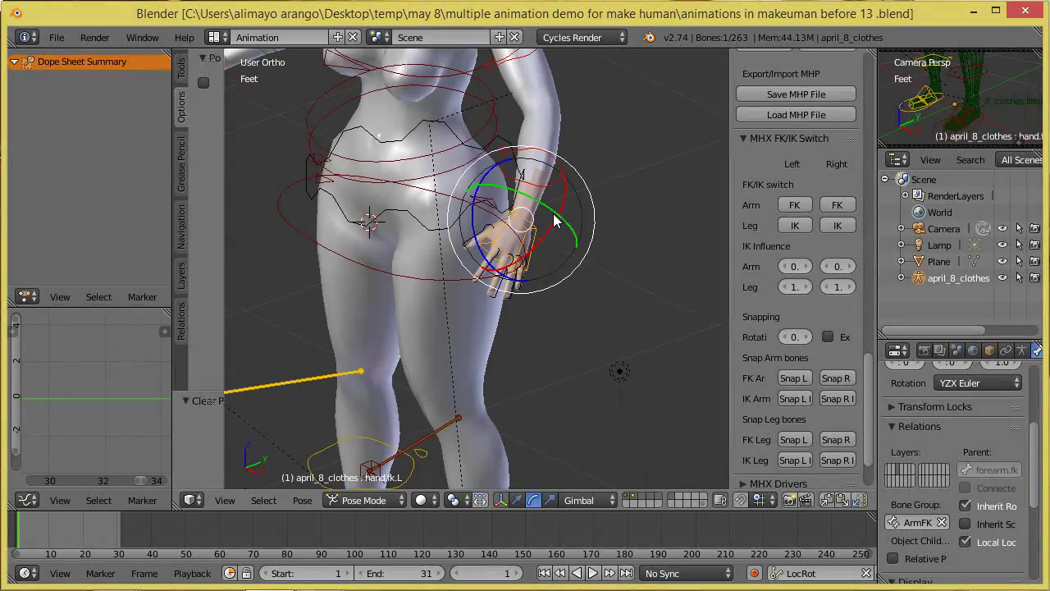
{"action": "middle_click_drag", "start_coordinate": [504, 304], "coordinate": [654, 358], "text": "shift"}
{"action": "right_click", "coordinate": [532, 370]}
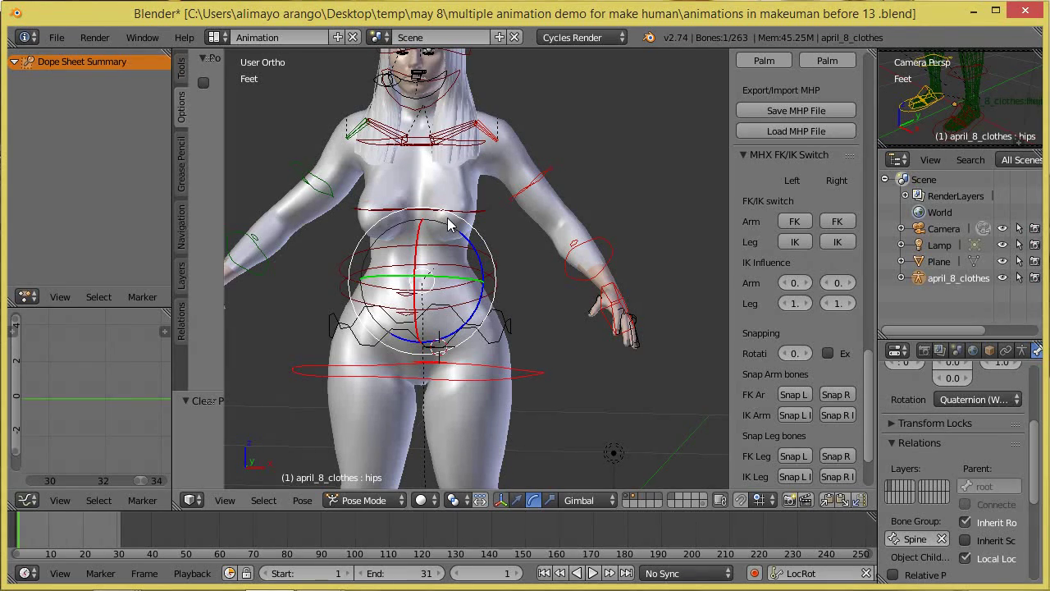
{"action": "scroll", "coordinate": [527, 312], "scroll_direction": "down", "scroll_amount": 3}
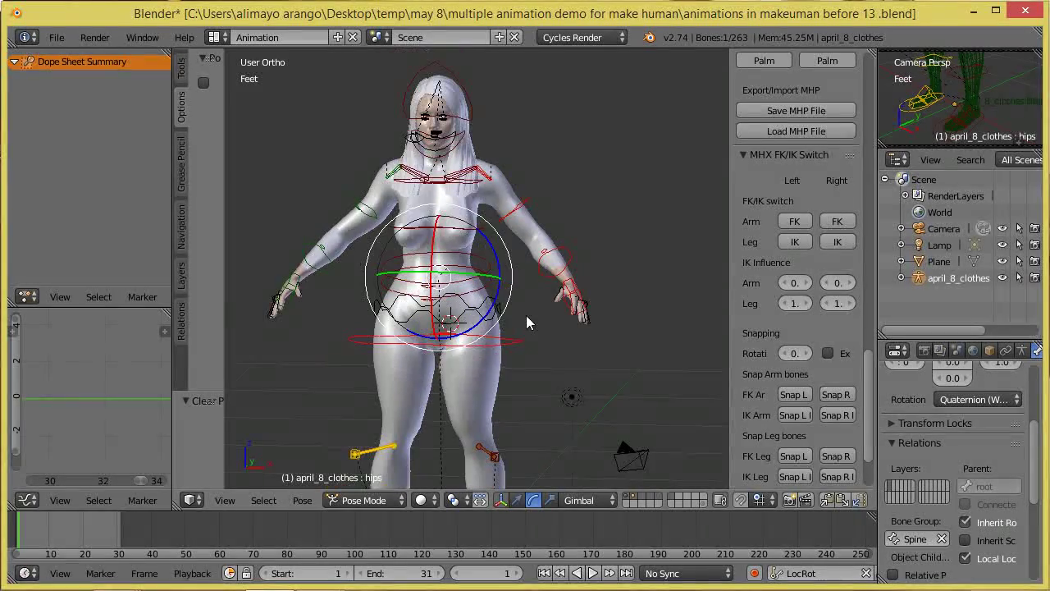
{"action": "scroll", "coordinate": [526, 315], "scroll_direction": "up", "scroll_amount": 2}
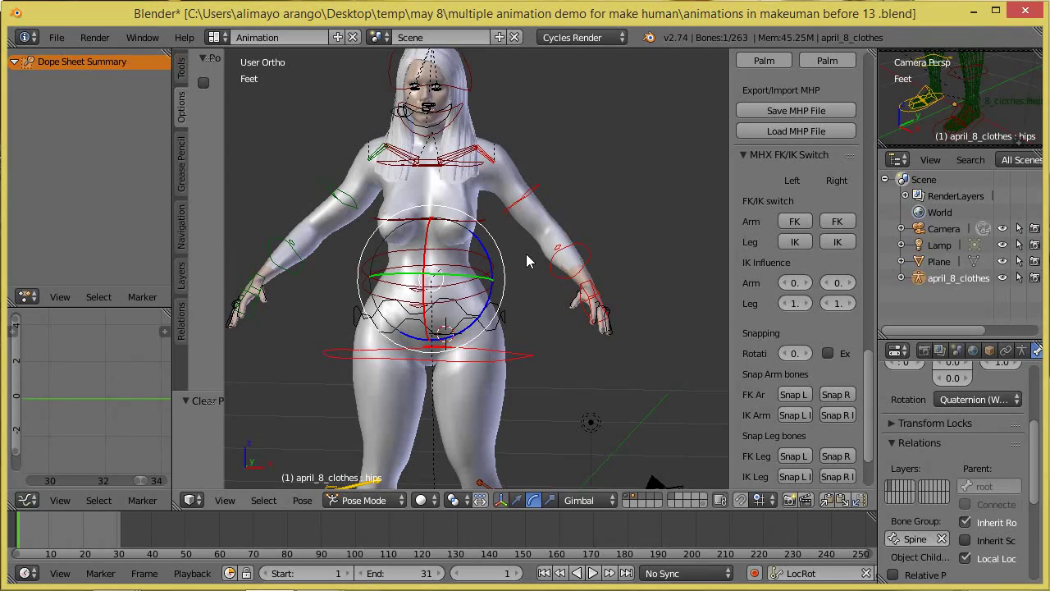
{"action": "left_click", "coordinate": [518, 500]}
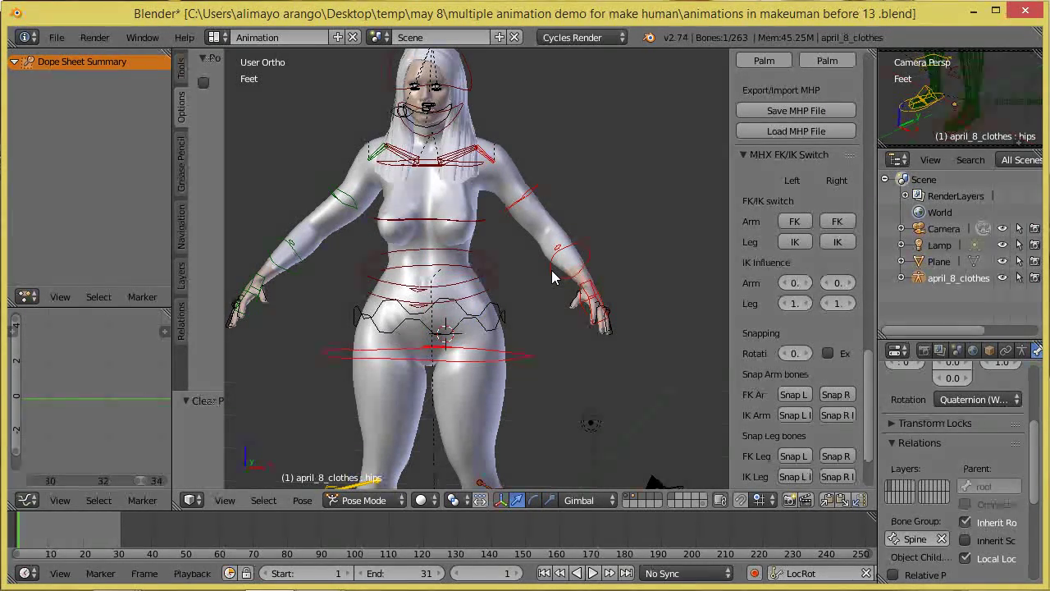
Show the 3D navigation tools at full width and try the front, right and left aligned views
{"action": "left_click", "coordinate": [182, 223]}
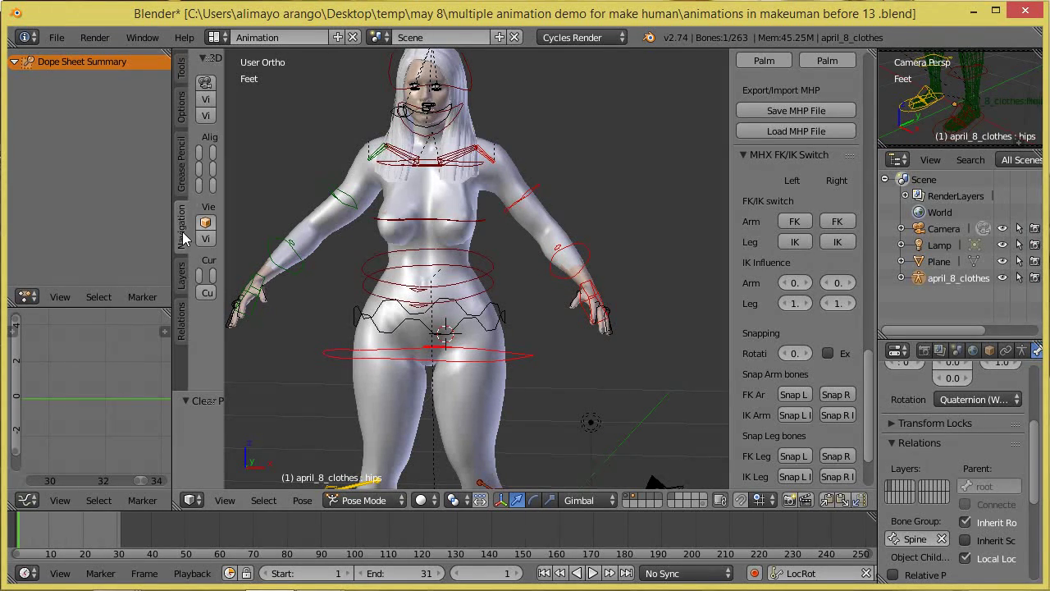
{"action": "left_click_drag", "start_coordinate": [222, 204], "coordinate": [296, 211]}
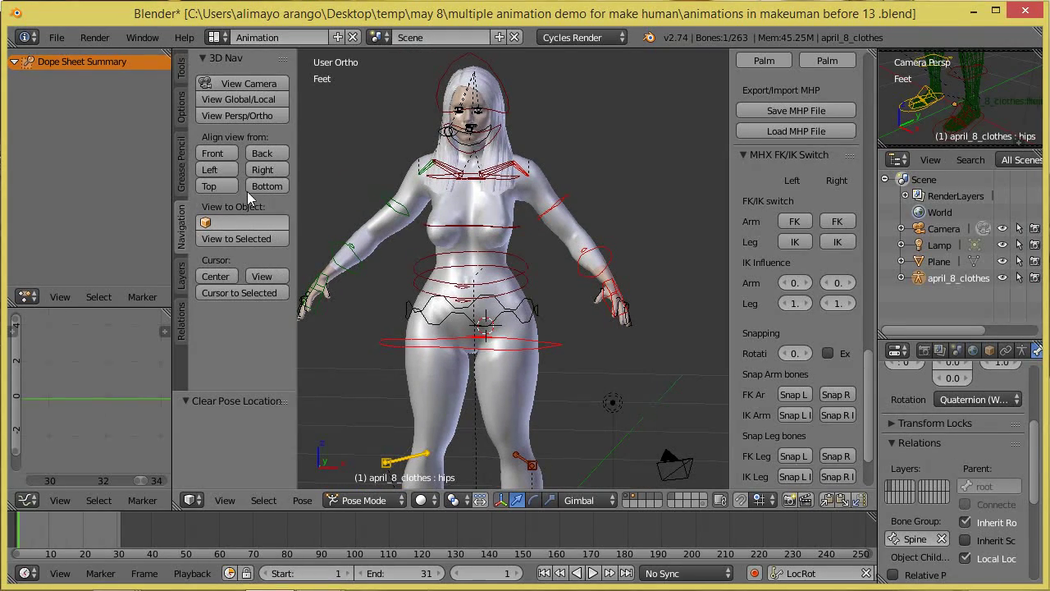
{"action": "left_click", "coordinate": [220, 155]}
{"action": "left_click", "coordinate": [263, 169]}
{"action": "left_click", "coordinate": [212, 168]}
{"action": "scroll", "coordinate": [384, 241], "scroll_direction": "down", "scroll_amount": 6}
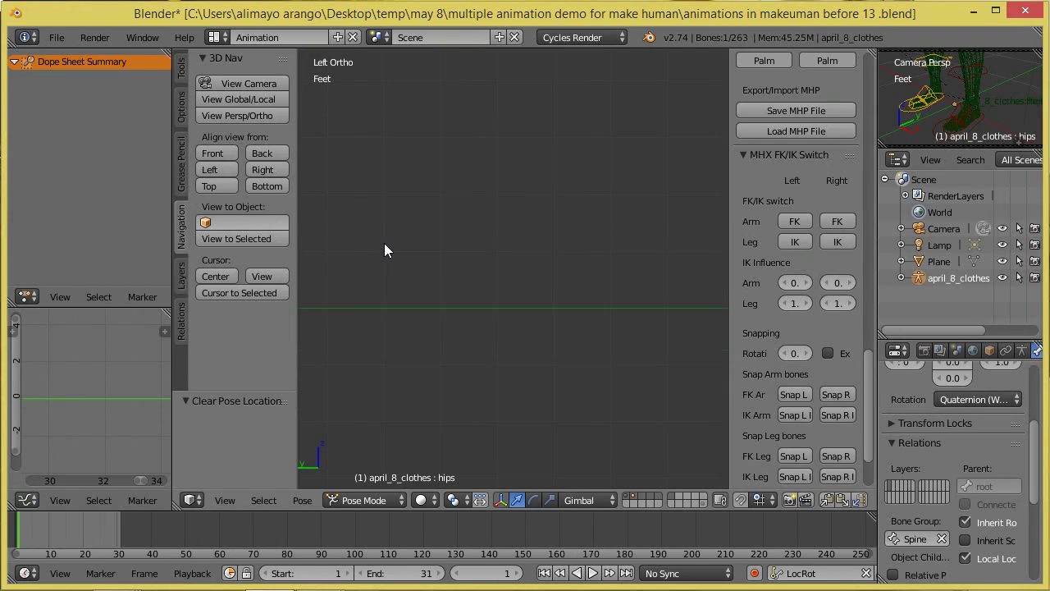
{"action": "middle_click_drag", "start_coordinate": [444, 288], "coordinate": [632, 277], "text": "shift"}
{"action": "scroll", "coordinate": [544, 286], "scroll_direction": "down", "scroll_amount": 5}
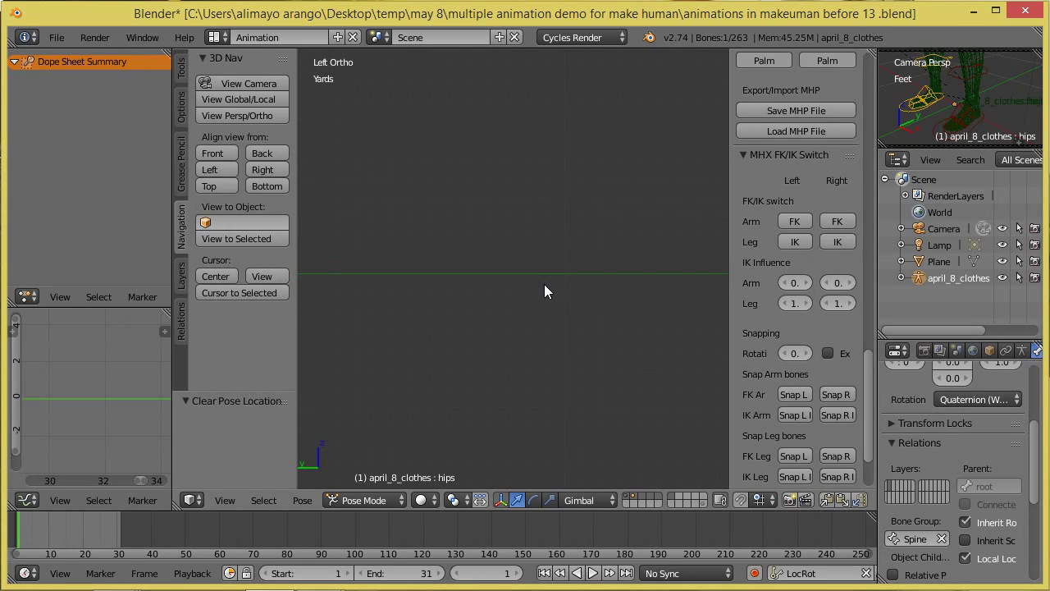
{"action": "middle_click_drag", "start_coordinate": [445, 268], "coordinate": [539, 256], "text": "shift"}
{"action": "scroll", "coordinate": [541, 254], "scroll_direction": "up", "scroll_amount": 3}
Align the 3D view to the front and frame the whole character
{"action": "left_click", "coordinate": [212, 151]}
{"action": "scroll", "coordinate": [494, 256], "scroll_direction": "up", "scroll_amount": 3}
{"action": "scroll", "coordinate": [496, 257], "scroll_direction": "up", "scroll_amount": 3}
{"action": "middle_click_drag", "start_coordinate": [566, 160], "coordinate": [517, 339], "text": "shift"}
{"action": "scroll", "coordinate": [519, 339], "scroll_direction": "up", "scroll_amount": 7}
{"action": "middle_click_drag", "start_coordinate": [492, 283], "coordinate": [610, 321], "text": "shift"}
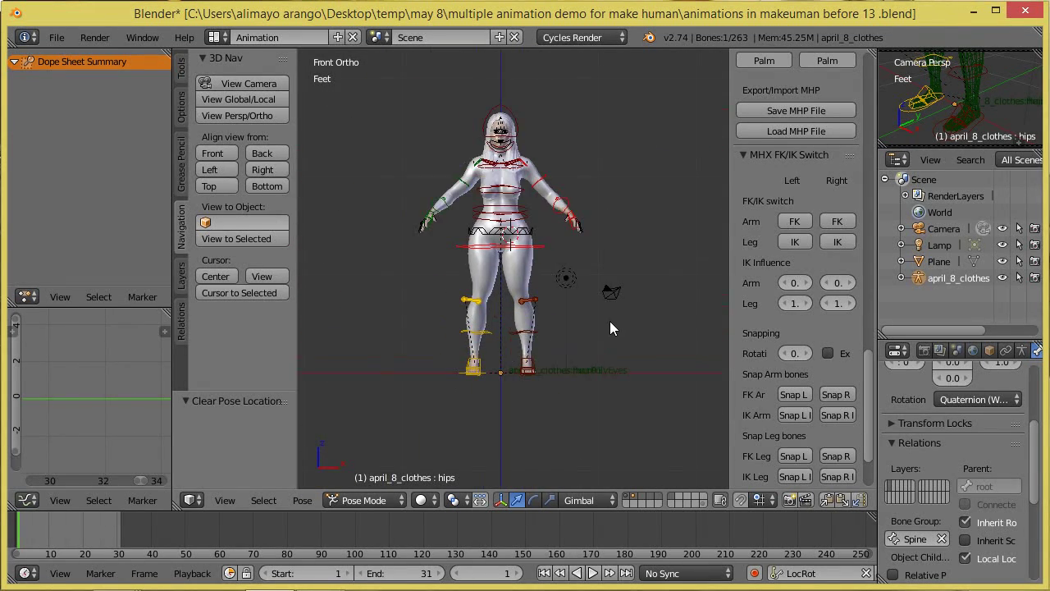
Try rotating the hips bone freely and around the global Y axis in the front view, and cancel both rotations
{"action": "scroll", "coordinate": [610, 321], "scroll_direction": "up", "scroll_amount": 1}
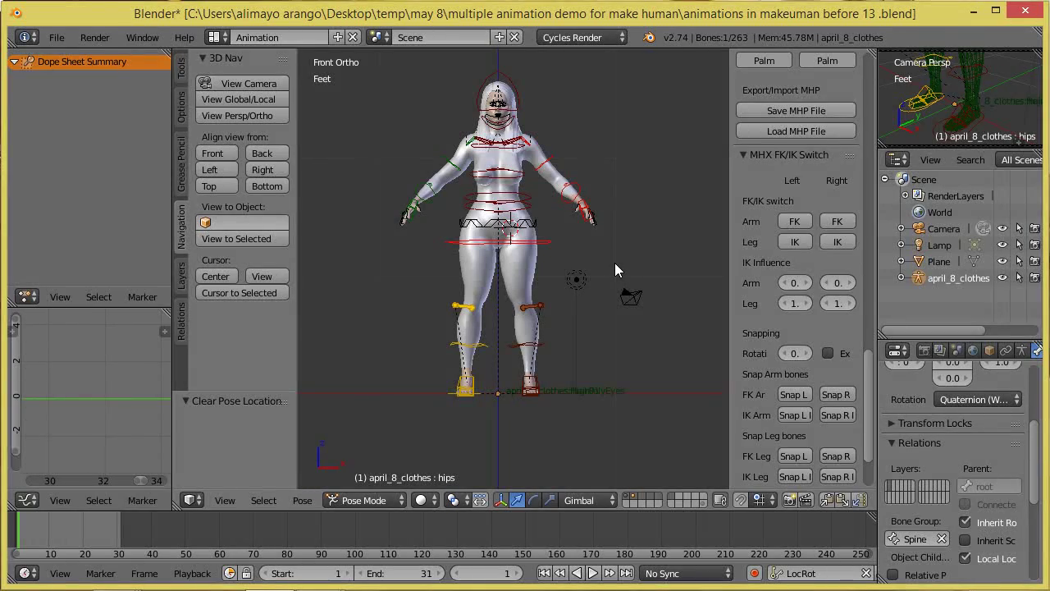
{"action": "key", "text": "r"}
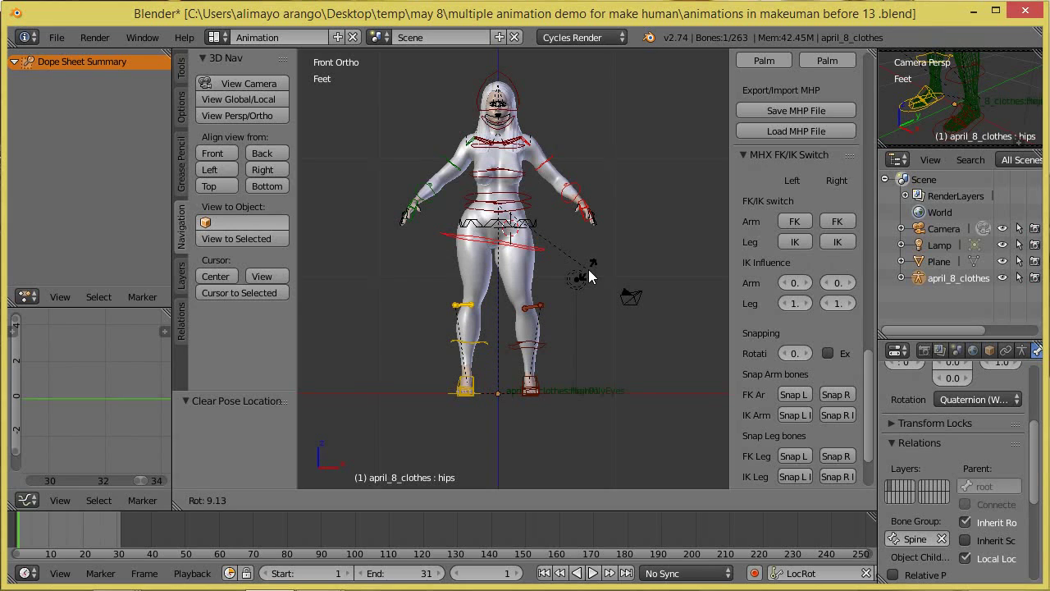
{"action": "right_click", "coordinate": [597, 250]}
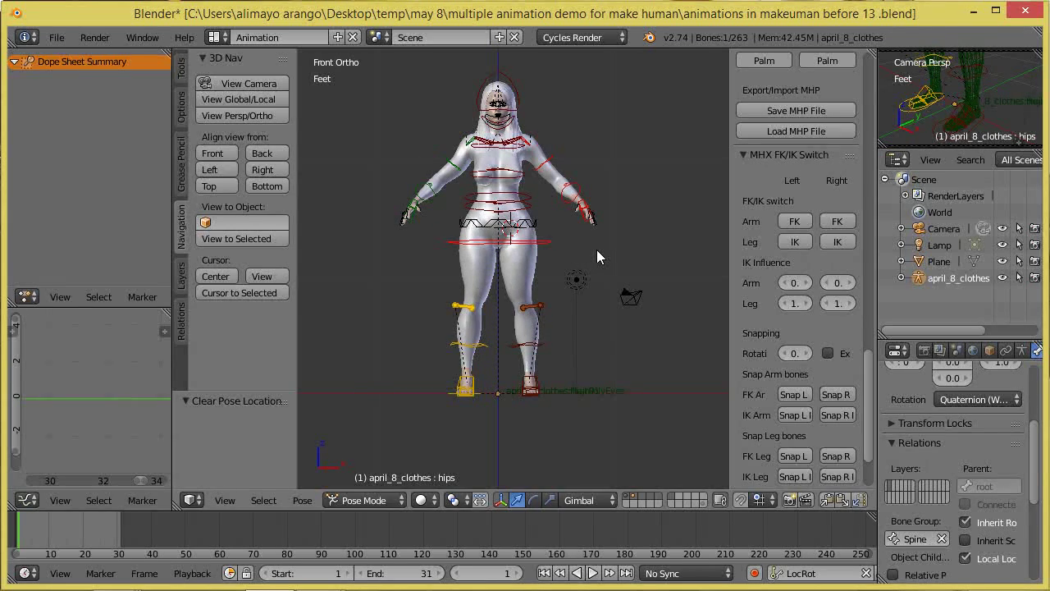
{"action": "key", "text": "r"}
{"action": "key", "text": "y"}
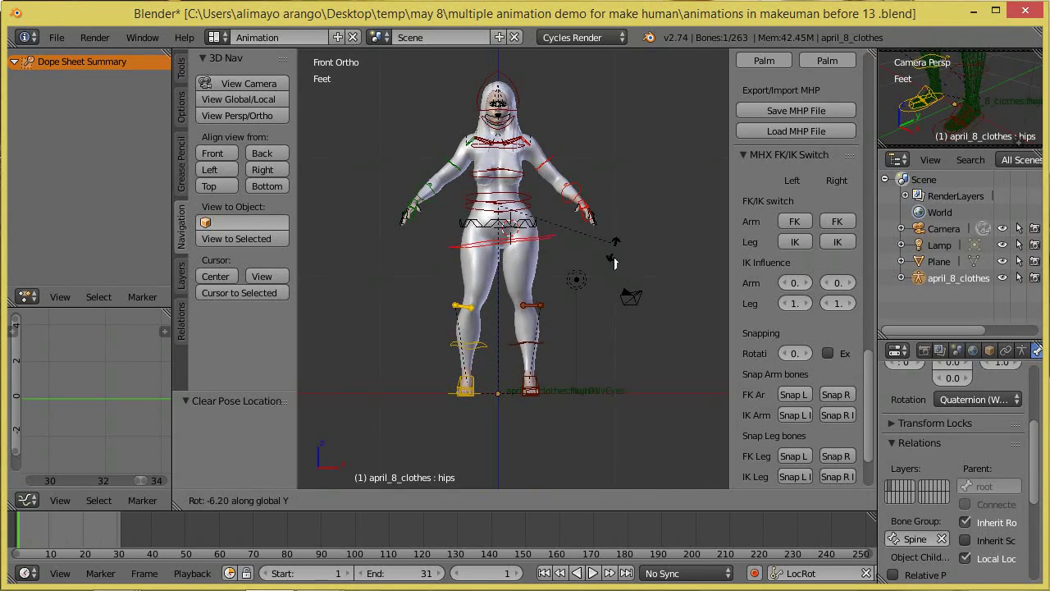
{"action": "right_click", "coordinate": [603, 247]}
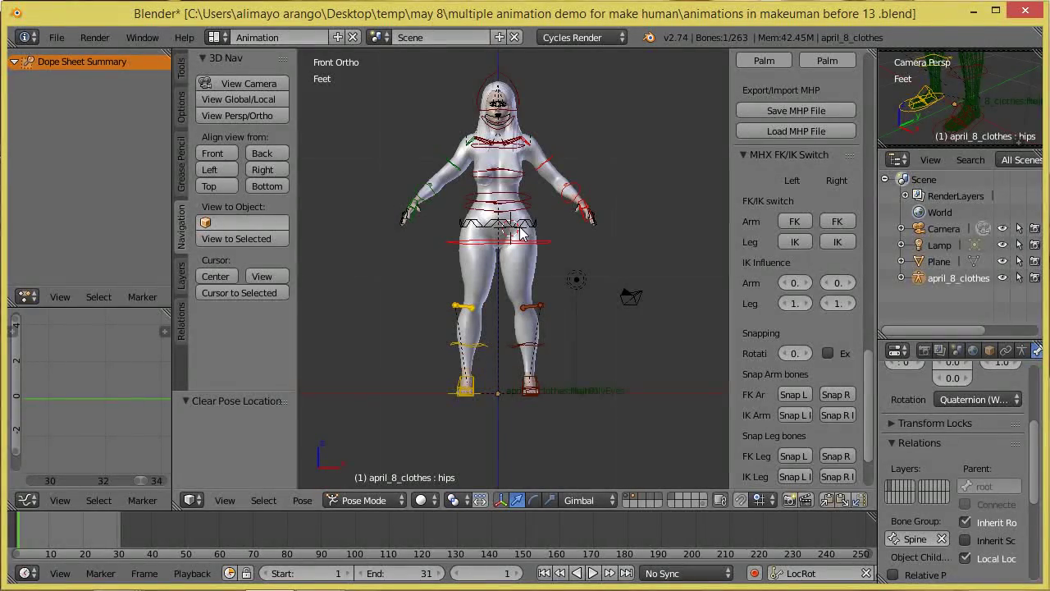
Align the view to the right, frame the whole character and try rotating the hips bone from the side
{"action": "left_click", "coordinate": [272, 172]}
{"action": "scroll", "coordinate": [644, 315], "scroll_direction": "down", "scroll_amount": 3}
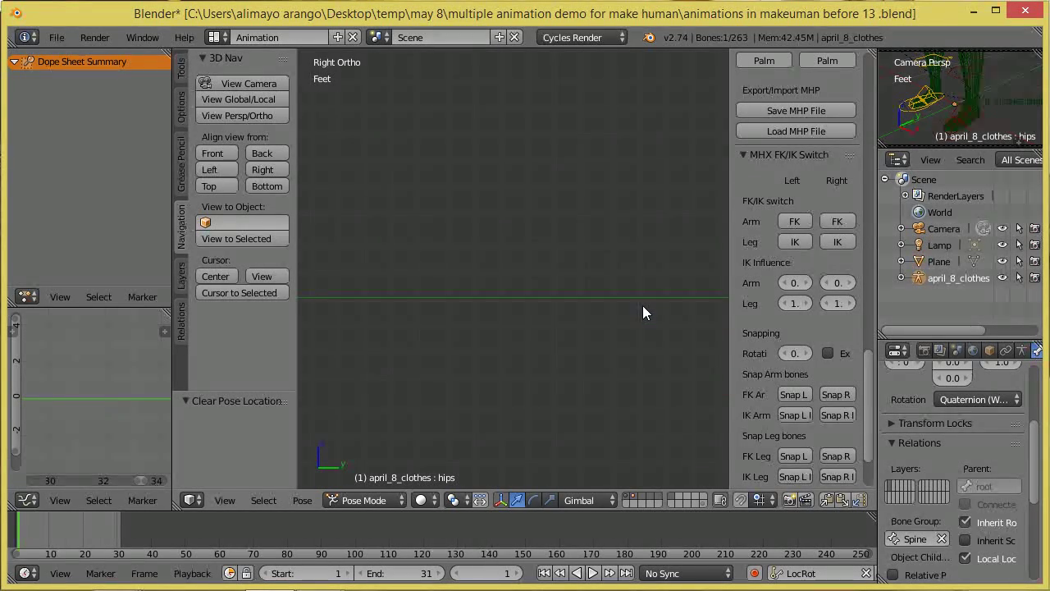
{"action": "key", "text": "KP_Decimal"}
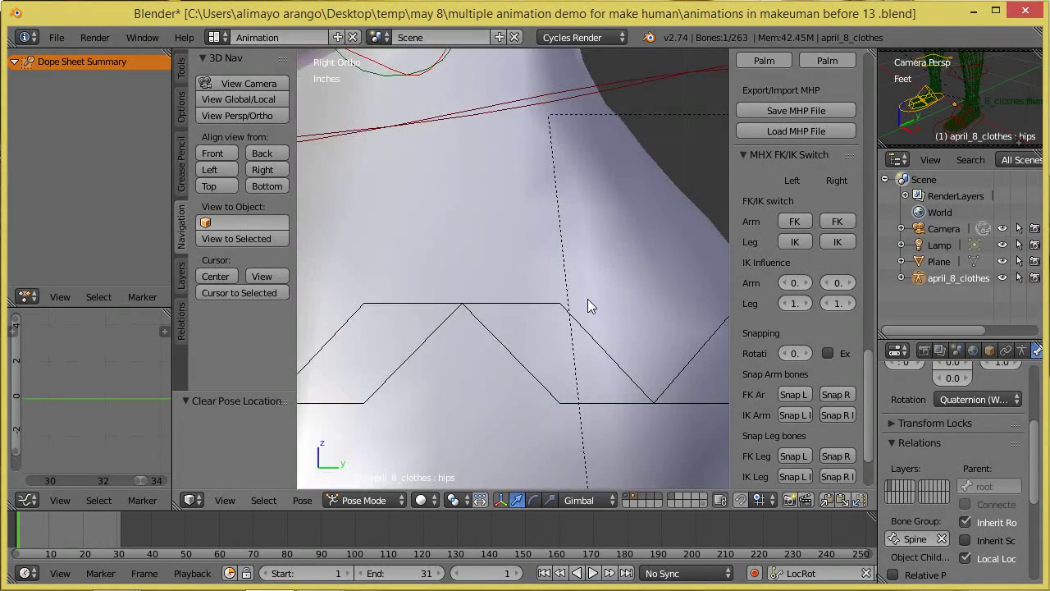
{"action": "scroll", "coordinate": [578, 303], "scroll_direction": "down", "scroll_amount": 8}
{"action": "scroll", "coordinate": [578, 303], "scroll_direction": "down", "scroll_amount": 2}
{"action": "scroll", "coordinate": [572, 304], "scroll_direction": "down", "scroll_amount": 2}
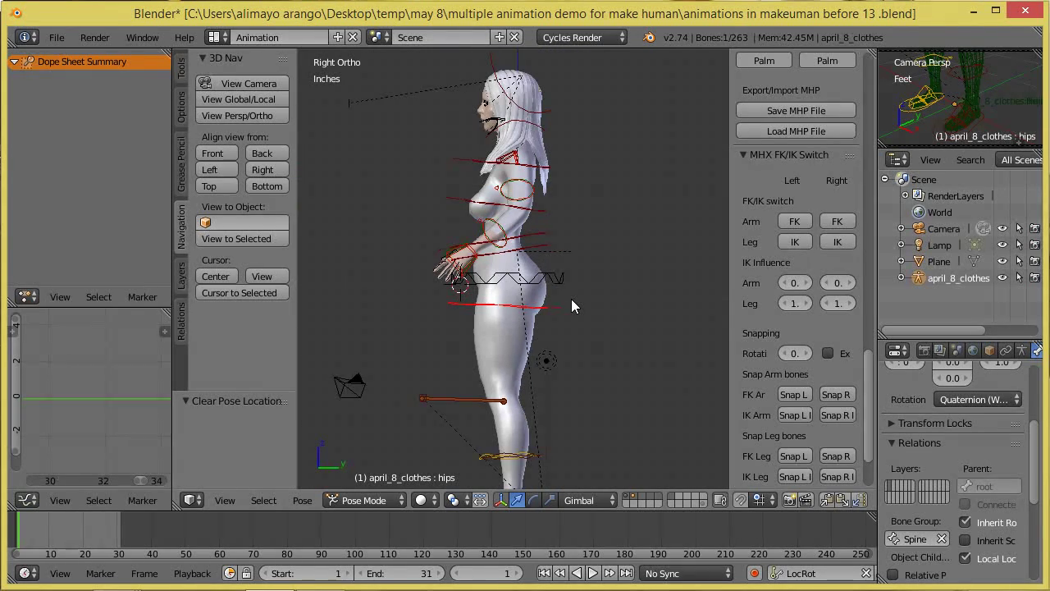
{"action": "scroll", "coordinate": [565, 304], "scroll_direction": "down", "scroll_amount": 1}
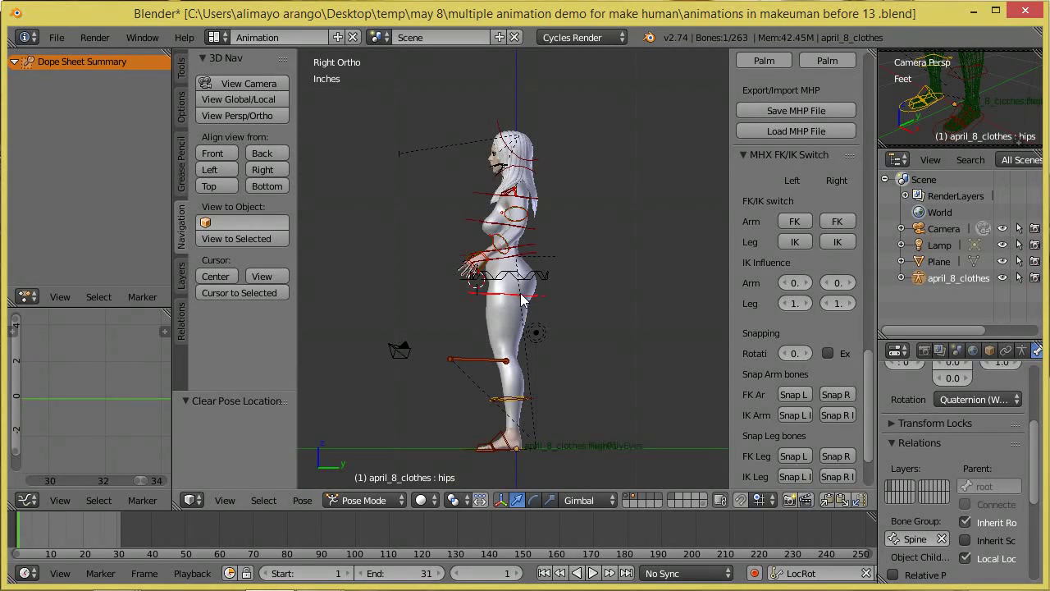
{"action": "key", "text": "r"}
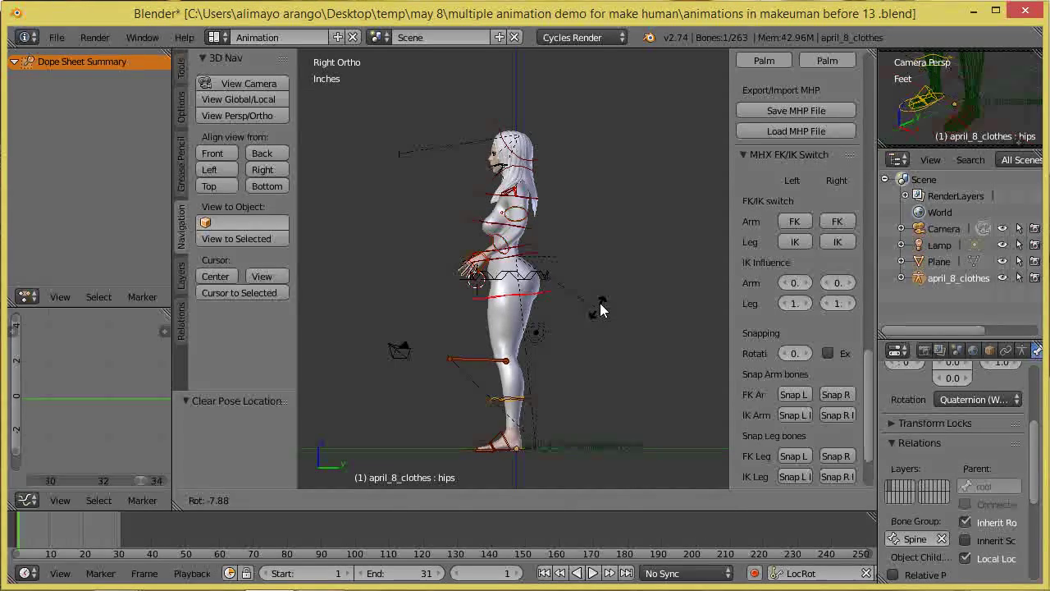
{"action": "left_click", "coordinate": [577, 312]}
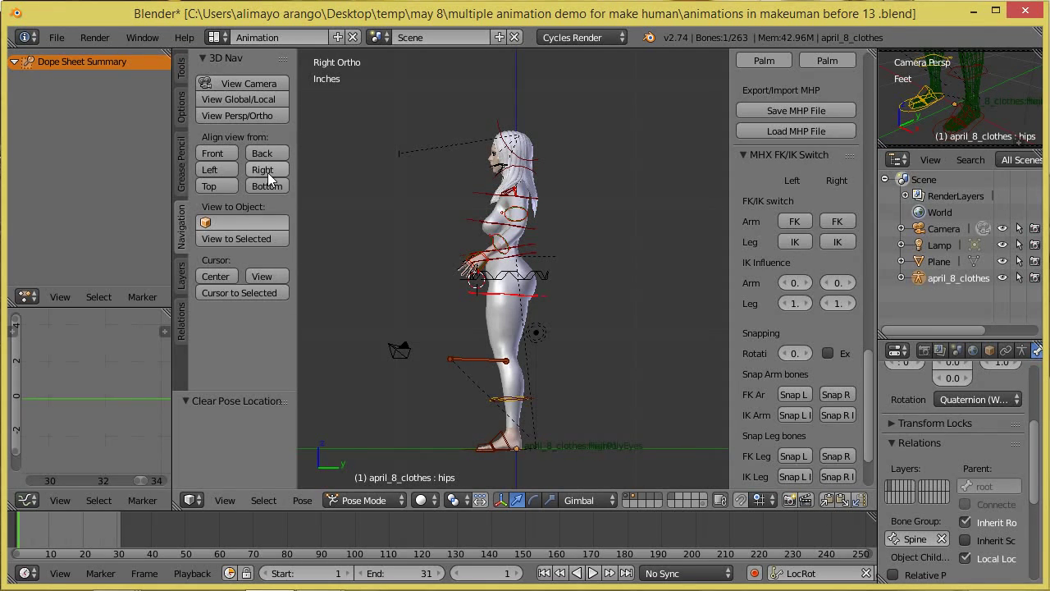
Return to the front view, toggle perspective on and back to orthographic, and set the transform orientation to Global
{"action": "left_click", "coordinate": [221, 155]}
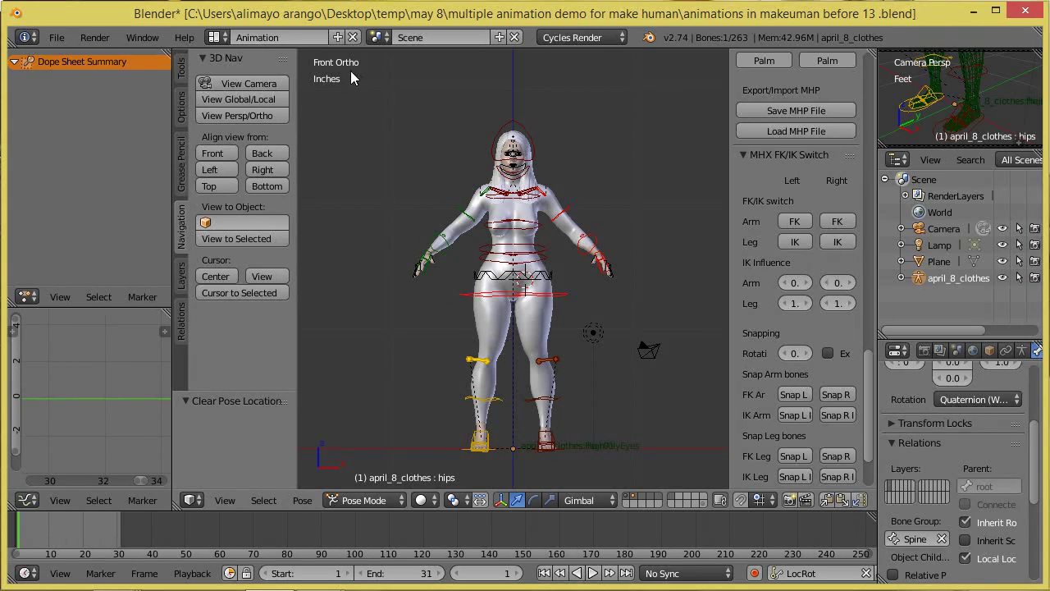
{"action": "left_click", "coordinate": [258, 118]}
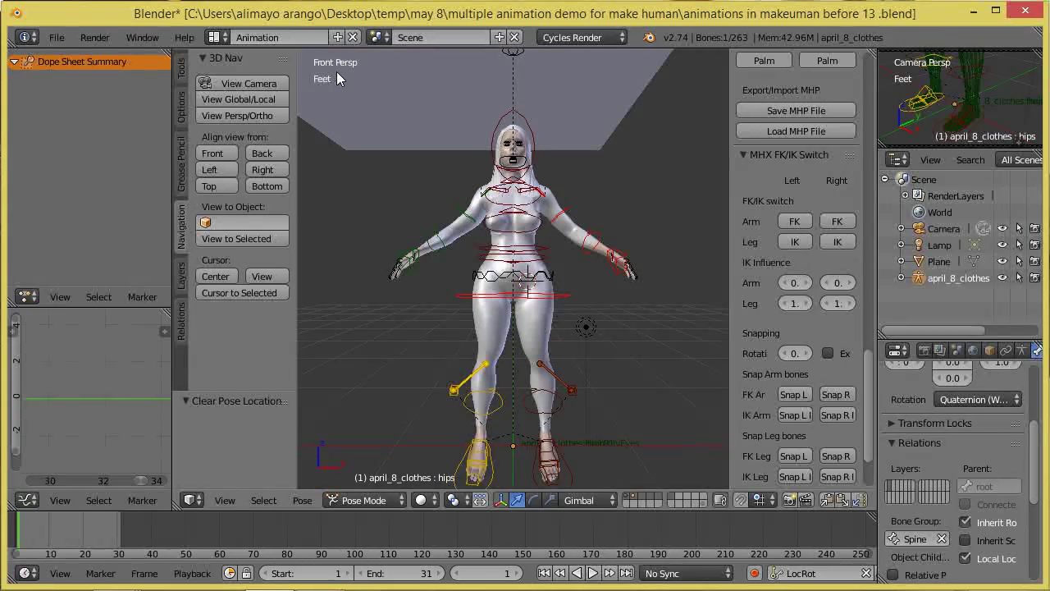
{"action": "left_click", "coordinate": [254, 116]}
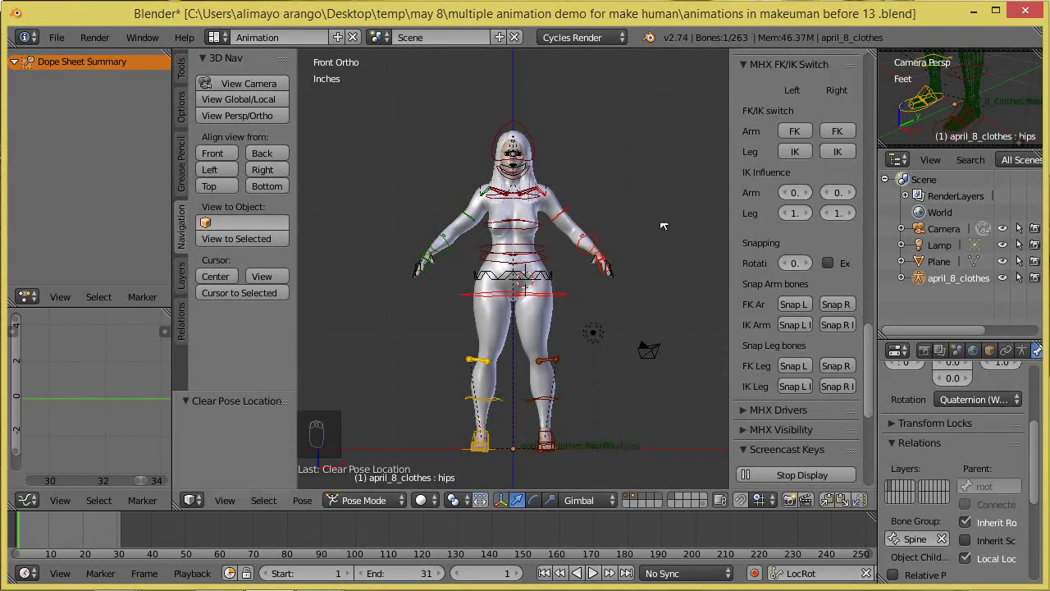
{"action": "left_click", "coordinate": [610, 500]}
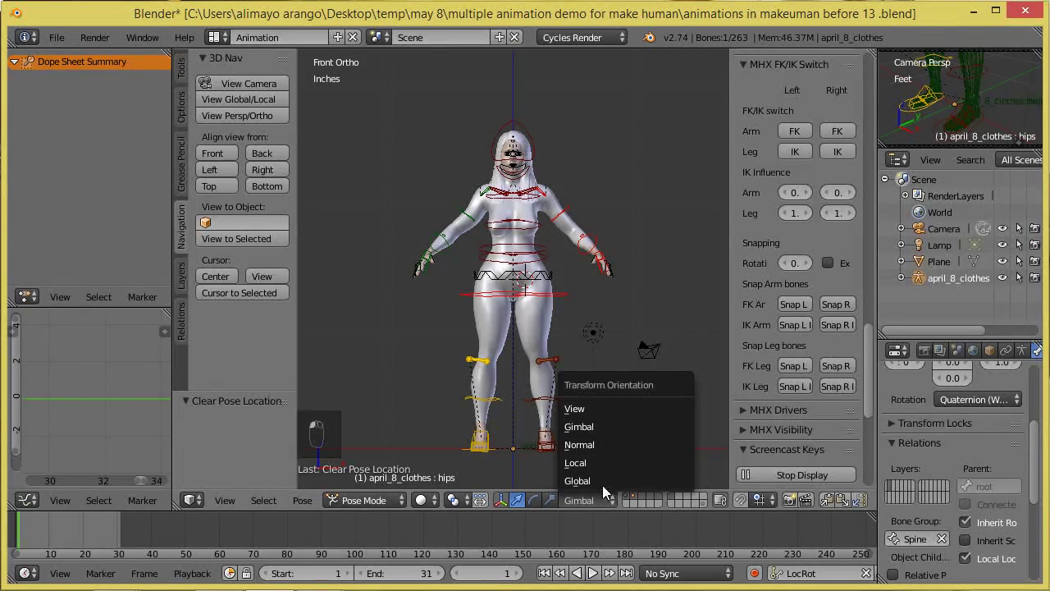
{"action": "left_click", "coordinate": [601, 482]}
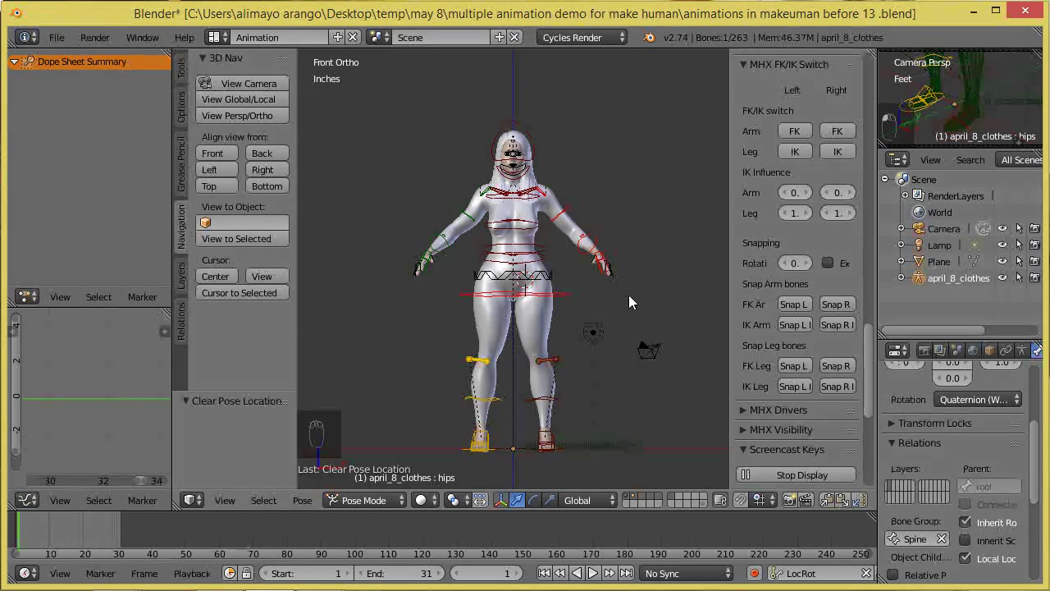
Select the root bone around the pelvis, try moving it downward and cancel the move
{"action": "scroll", "coordinate": [577, 278], "scroll_direction": "up", "scroll_amount": 3}
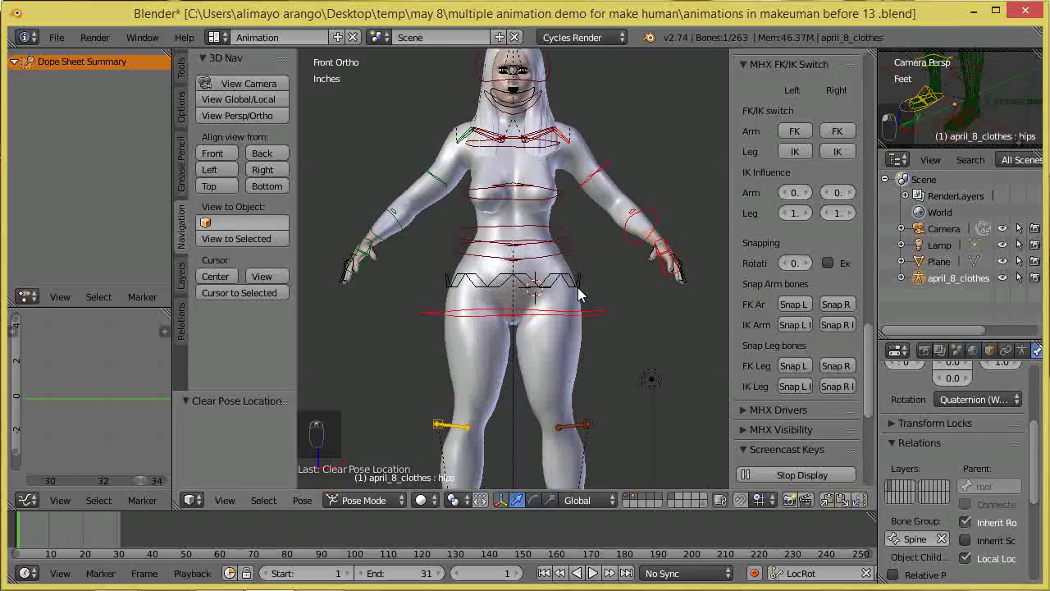
{"action": "right_click", "coordinate": [552, 286]}
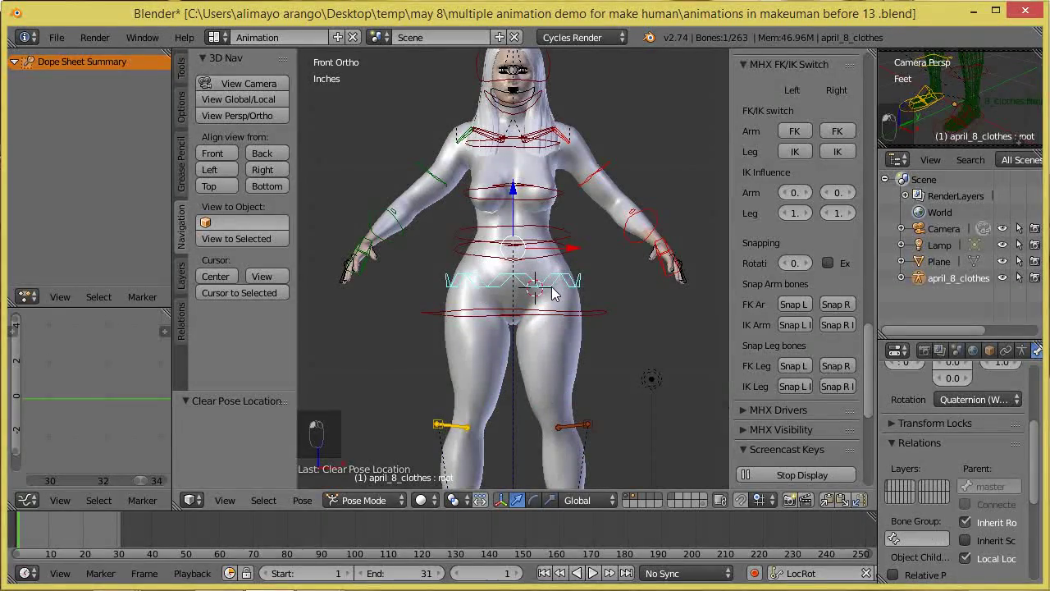
{"action": "key", "text": "g"}
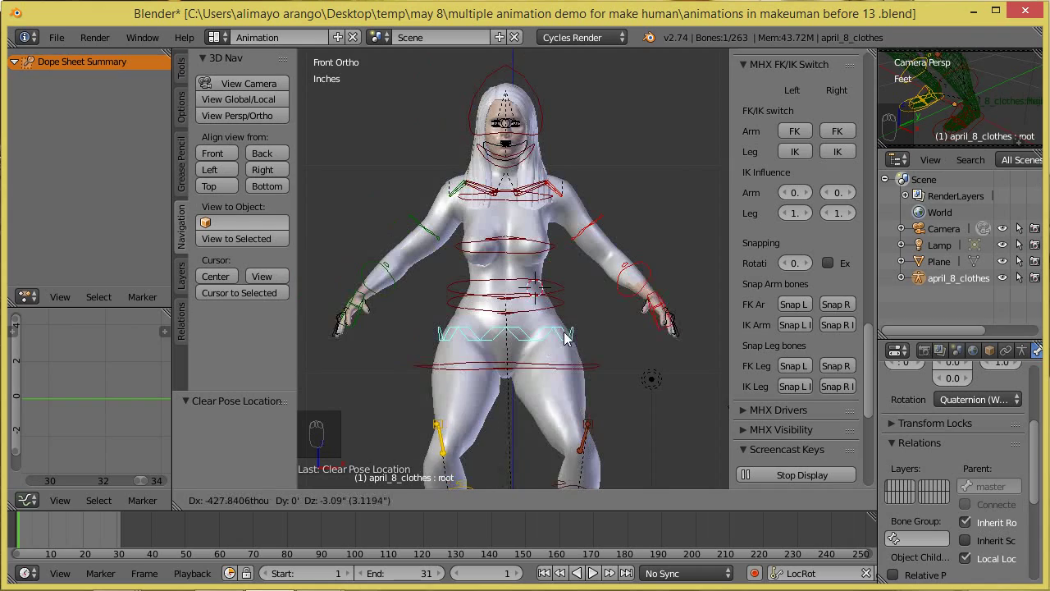
{"action": "right_click", "coordinate": [550, 326]}
{"action": "scroll", "coordinate": [549, 326], "scroll_direction": "down", "scroll_amount": 2}
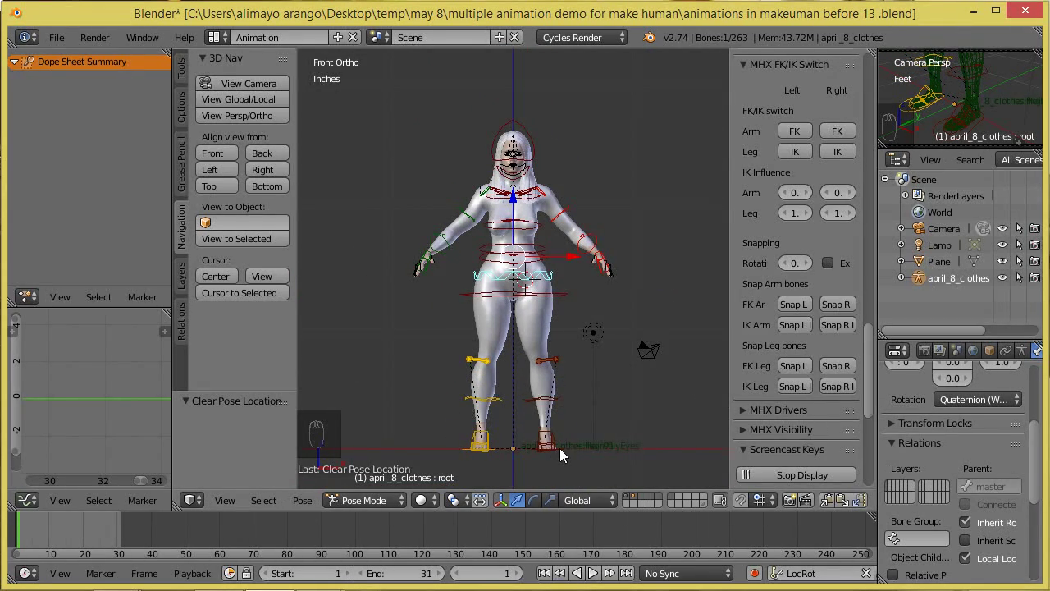
Try rotating the upper_arm.fk.L bone and the forearm.fk.L bone, discarding both rotations
{"action": "scroll", "coordinate": [542, 302], "scroll_direction": "up", "scroll_amount": 2}
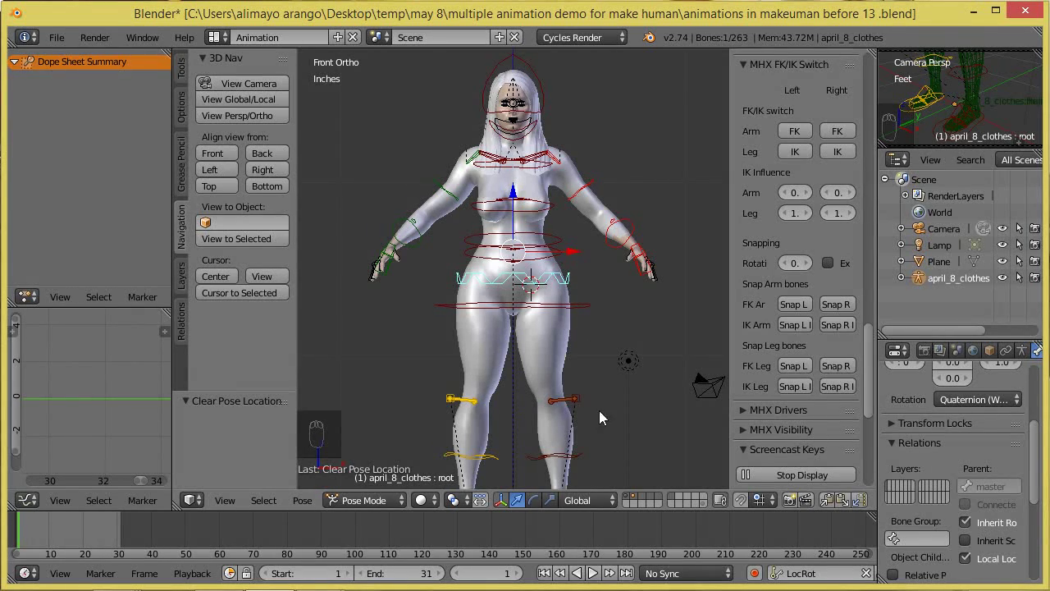
{"action": "right_click", "coordinate": [583, 192]}
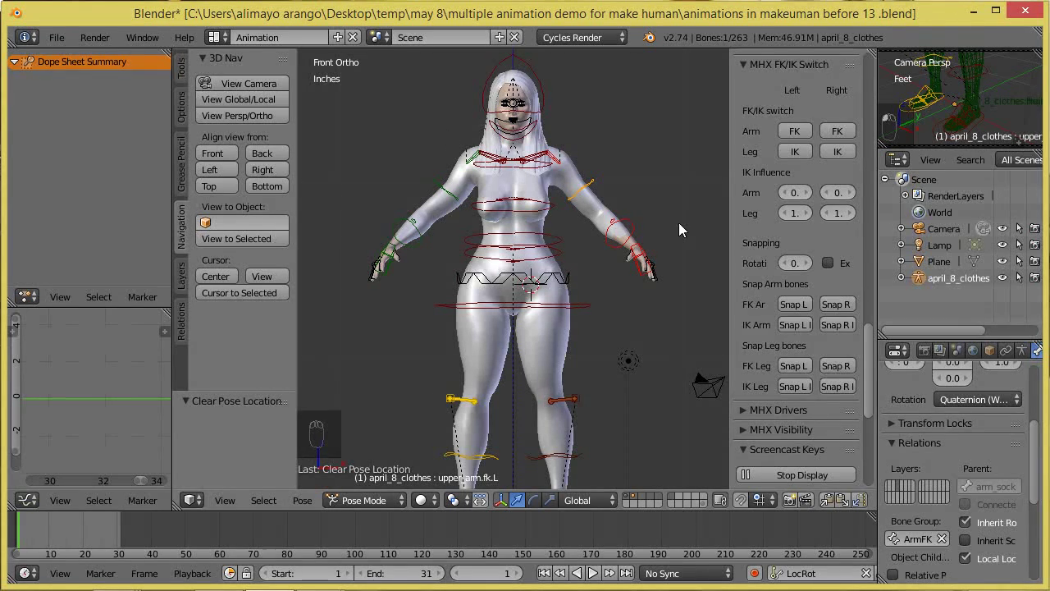
{"action": "key", "text": "r"}
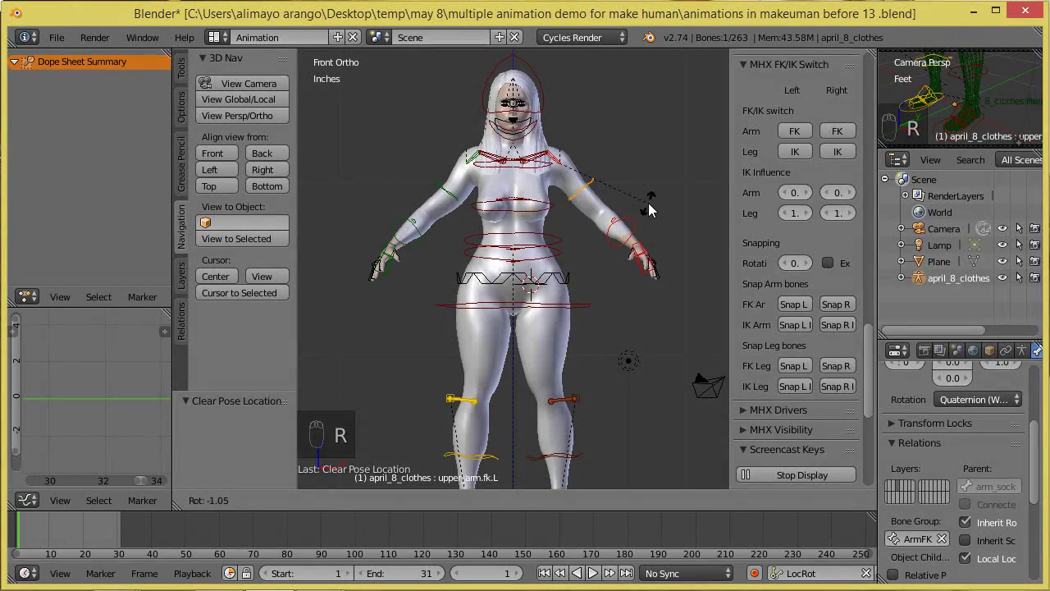
{"action": "right_click", "coordinate": [643, 215]}
{"action": "right_click", "coordinate": [632, 228]}
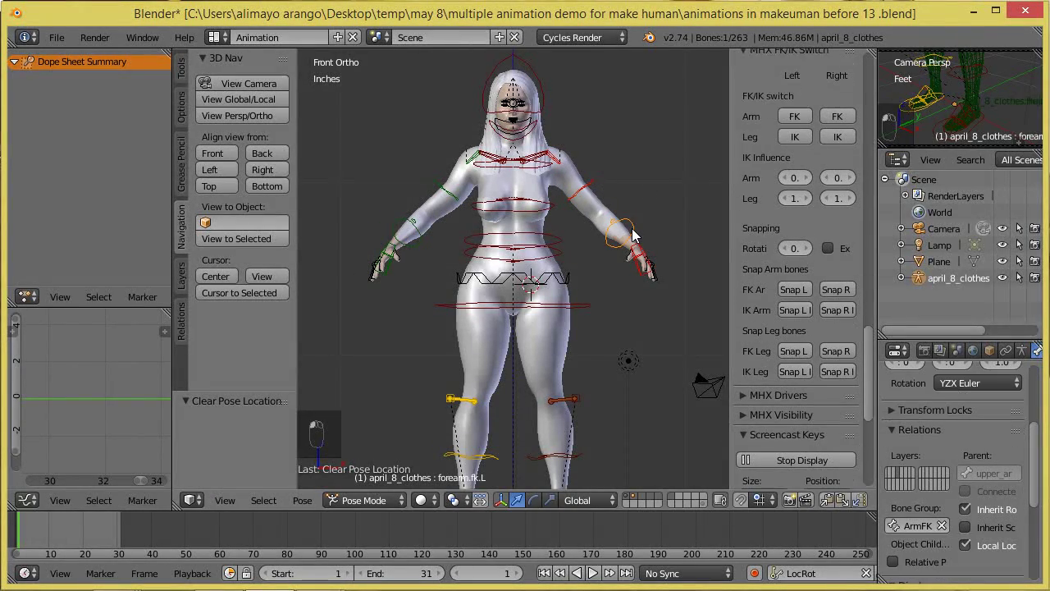
{"action": "key", "text": "r"}
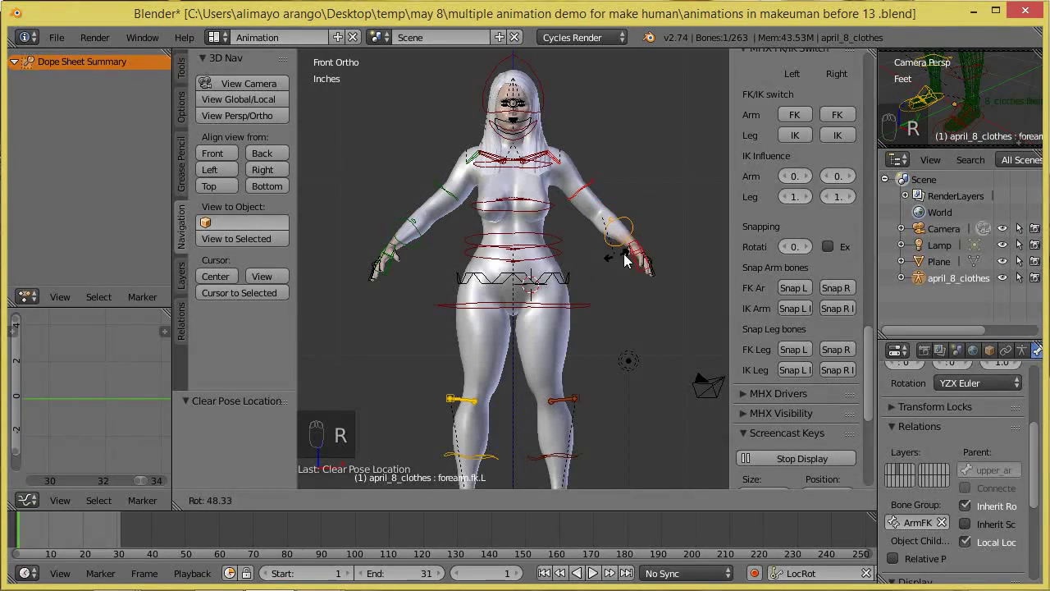
{"action": "left_click", "coordinate": [632, 257]}
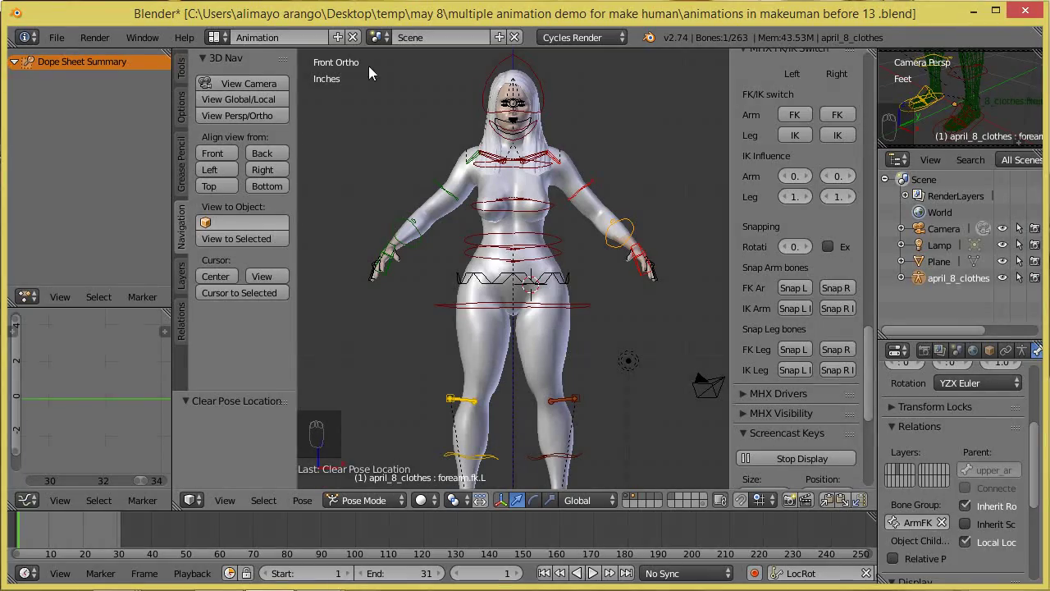
Rotate the left clavicle bone by about 27.3° and the left deltoid bone by about -82.8° to raise the left arm
{"action": "right_click", "coordinate": [542, 163]}
{"action": "key", "text": "r"}
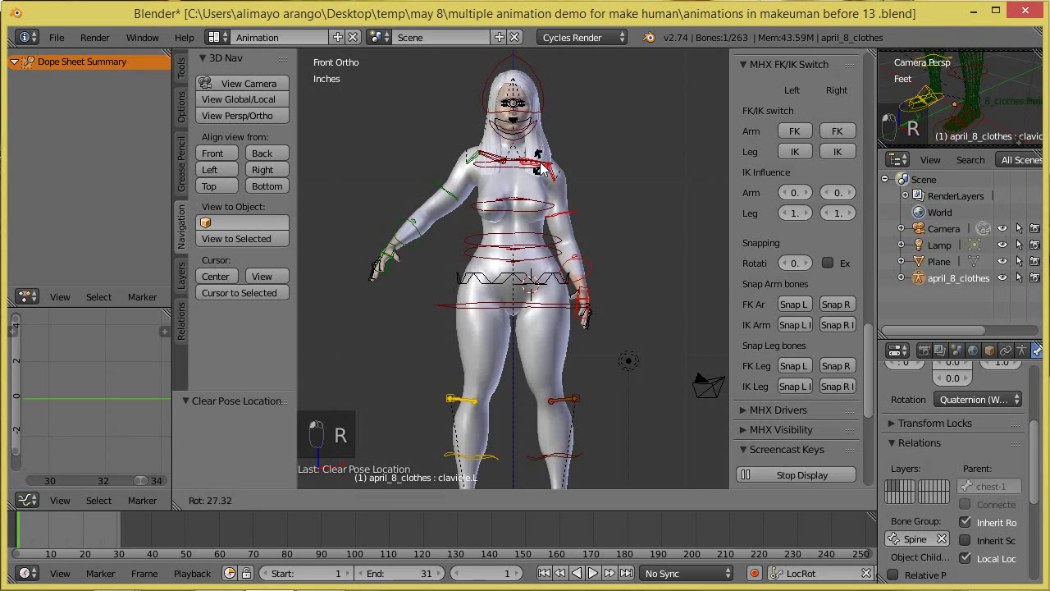
{"action": "left_click", "coordinate": [542, 168]}
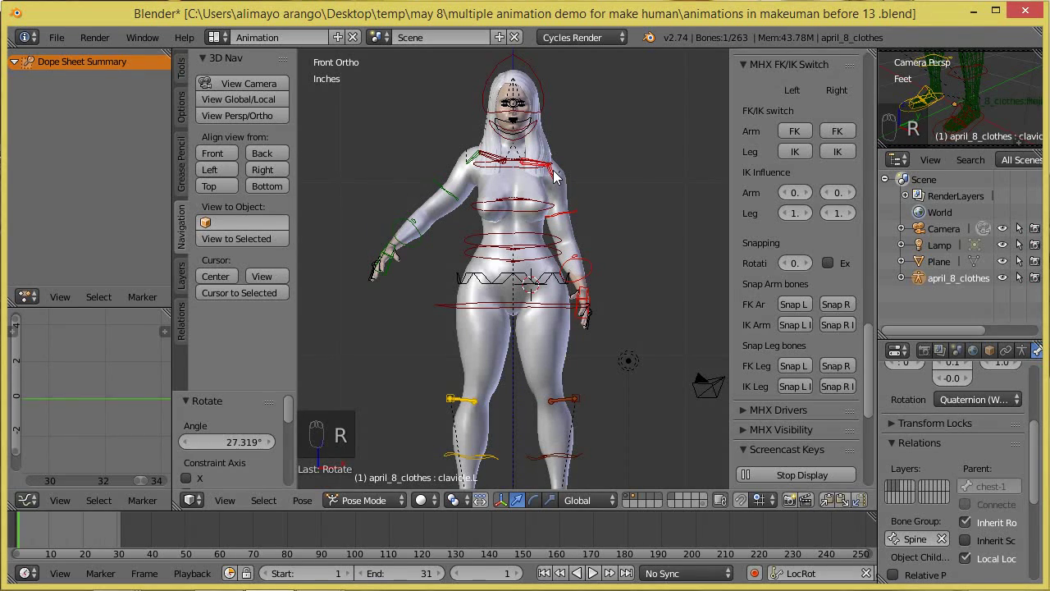
{"action": "right_click", "coordinate": [562, 177]}
{"action": "key", "text": "r"}
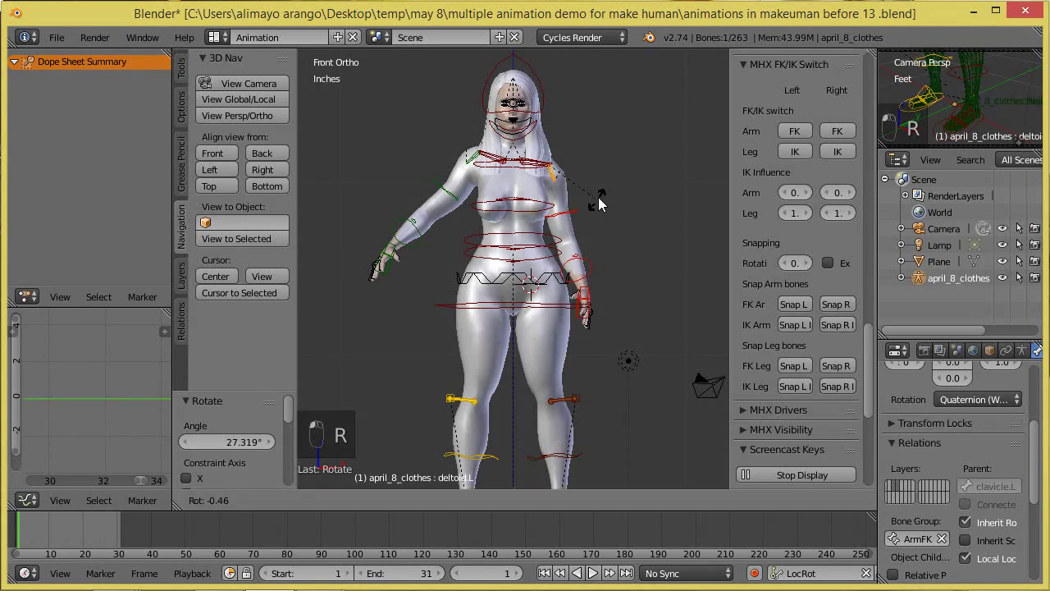
{"action": "left_click", "coordinate": [600, 110]}
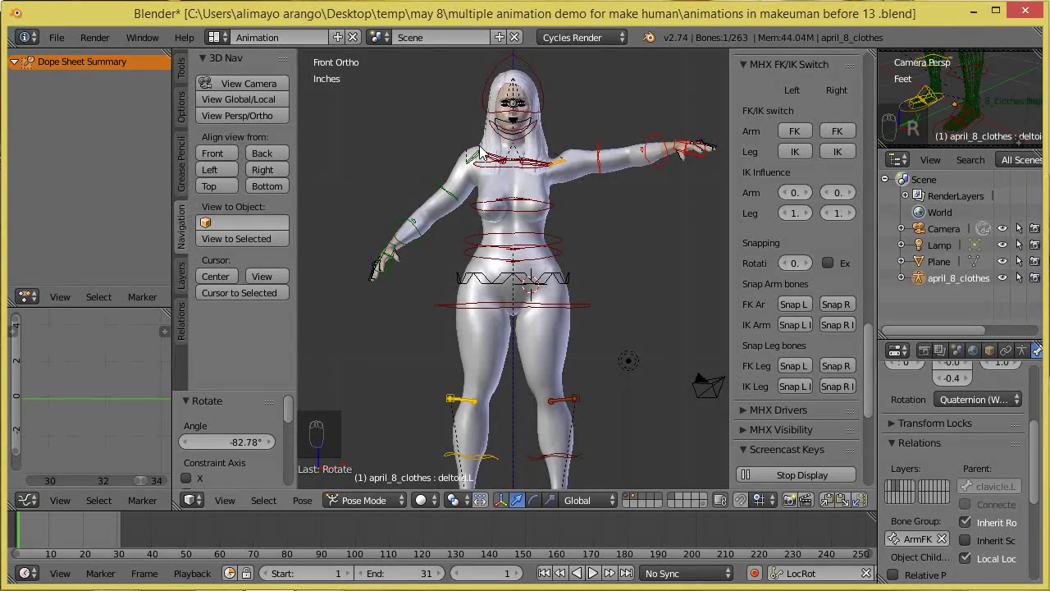
Rotate the right clavicle bone by about 6.9°
{"action": "right_click", "coordinate": [482, 154]}
{"action": "key", "text": "r"}
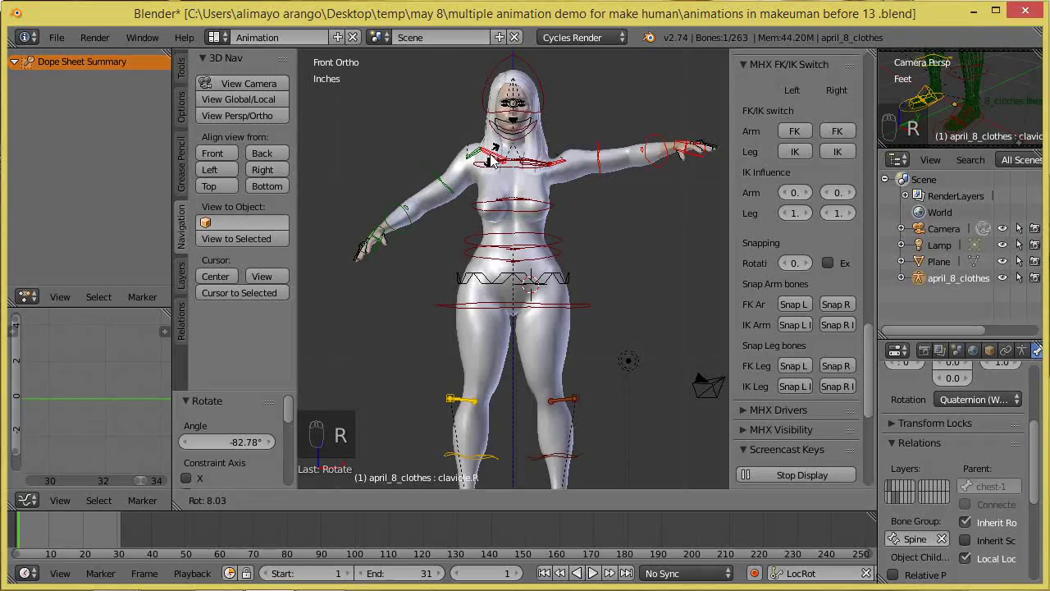
{"action": "left_click", "coordinate": [493, 161]}
Rotate the chest bone by about 31.4° around the global X axis to bend the upper body forward
{"action": "middle_click_drag", "start_coordinate": [599, 229], "coordinate": [527, 233]}
{"action": "right_click", "coordinate": [539, 216]}
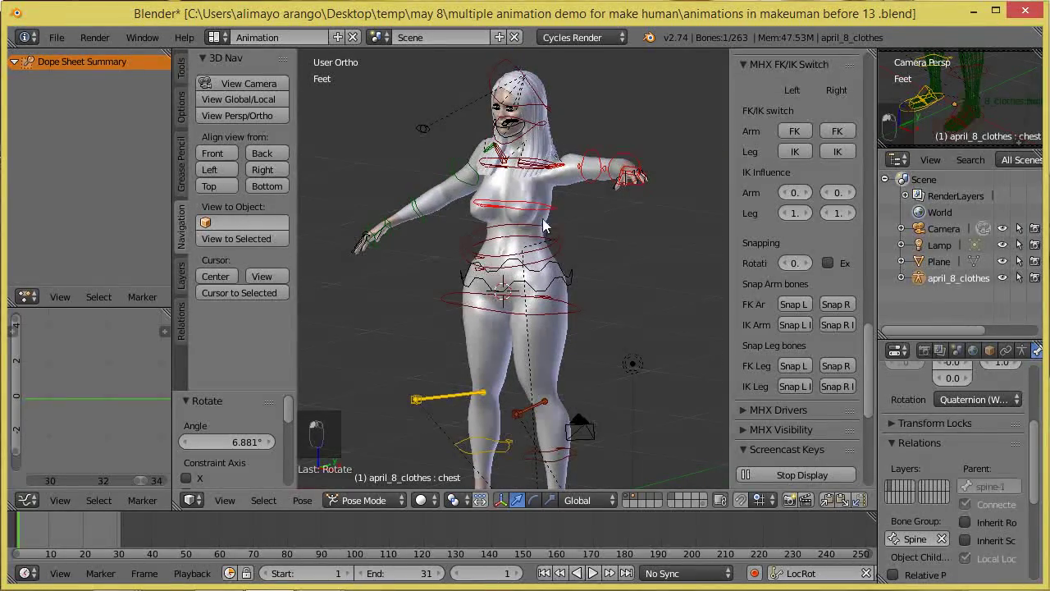
{"action": "key", "text": "r"}
{"action": "key", "text": "x"}
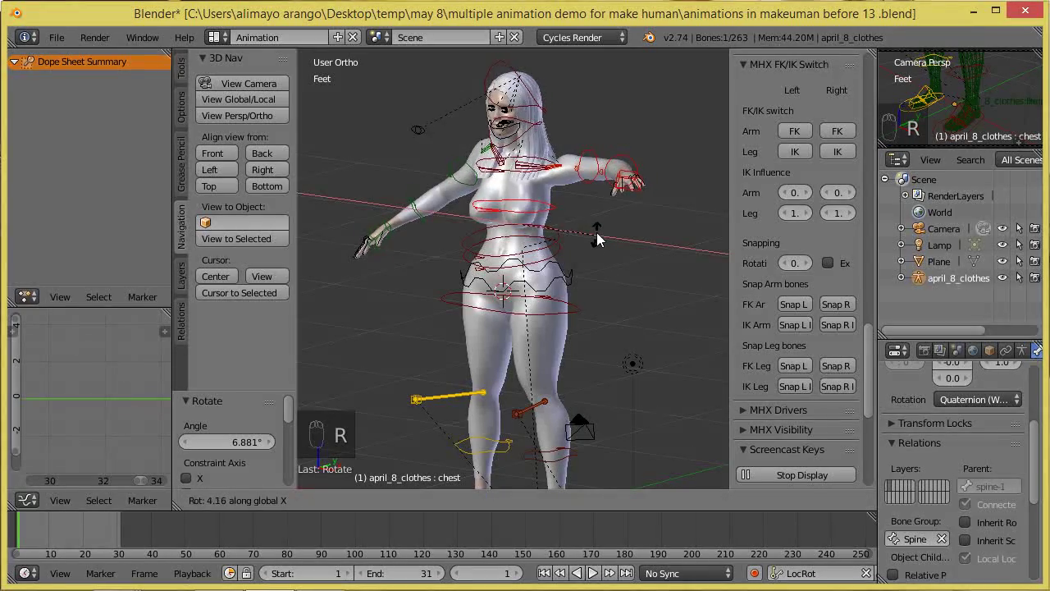
{"action": "left_click", "coordinate": [574, 222]}
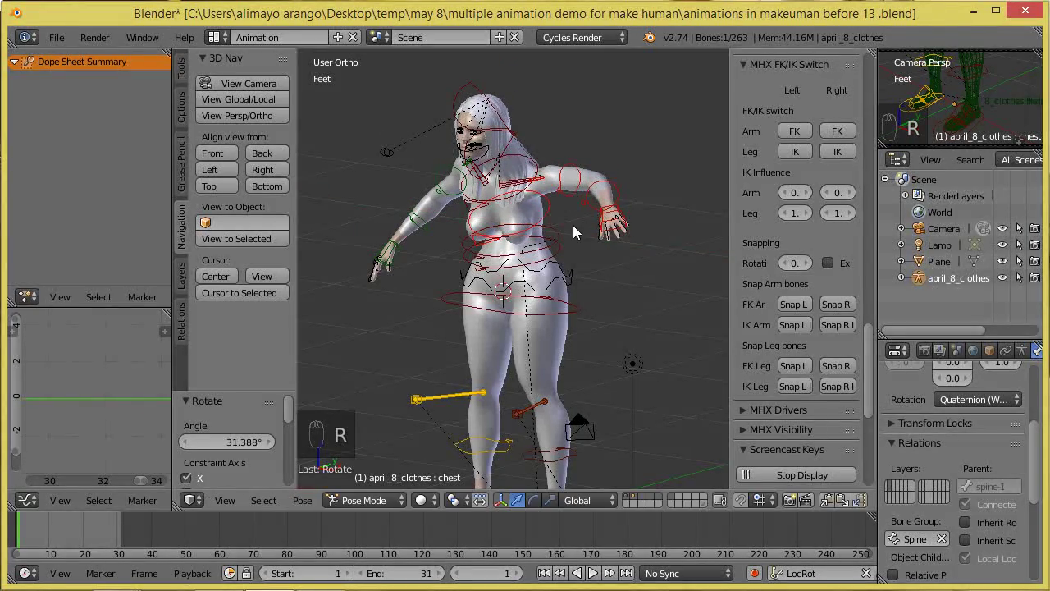
Rotate the spine-1 bone by about 28.95° around the global X axis to bend the torso
{"action": "mouse_move", "coordinate": [553, 237]}
{"action": "middle_mouse_down"}
{"action": "mouse_move", "coordinate": [559, 262]}
{"action": "mouse_move", "coordinate": [535, 245]}
{"action": "middle_mouse_up"}
{"action": "right_click", "coordinate": [535, 244]}
{"action": "key", "text": "r"}
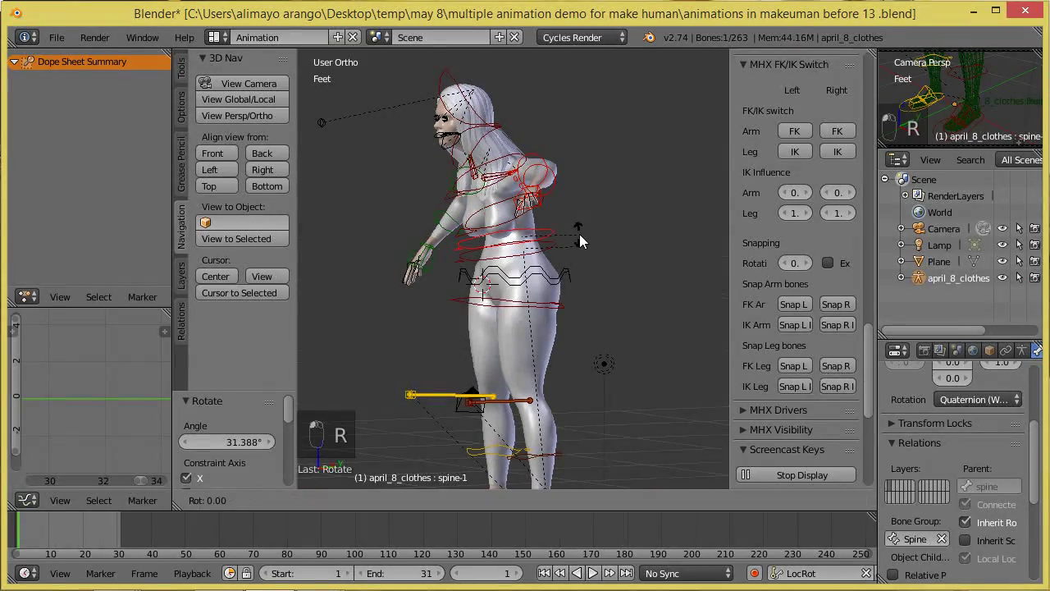
{"action": "key", "text": "x"}
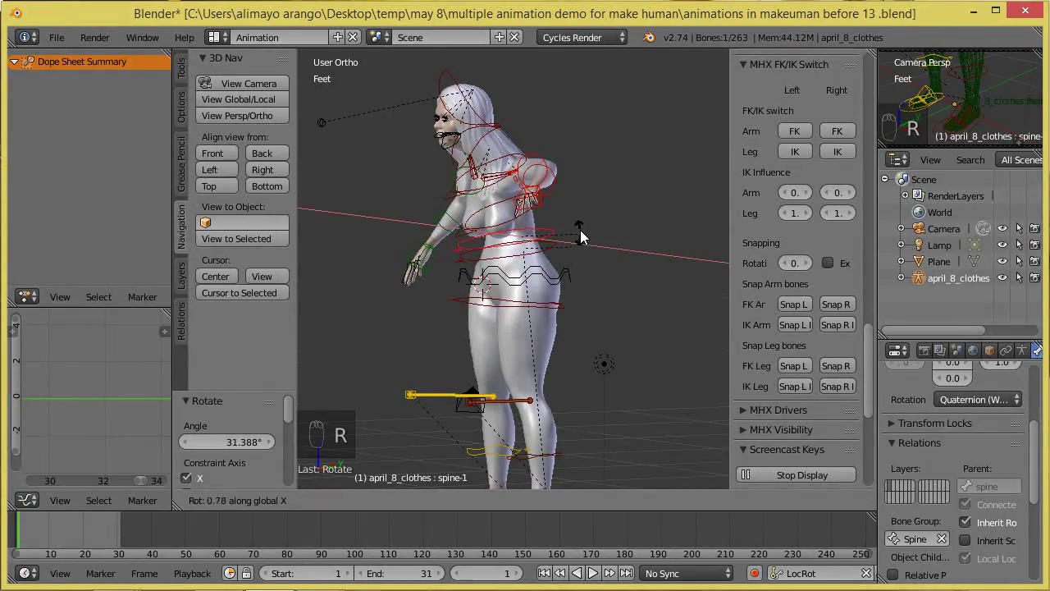
{"action": "left_click", "coordinate": [575, 204]}
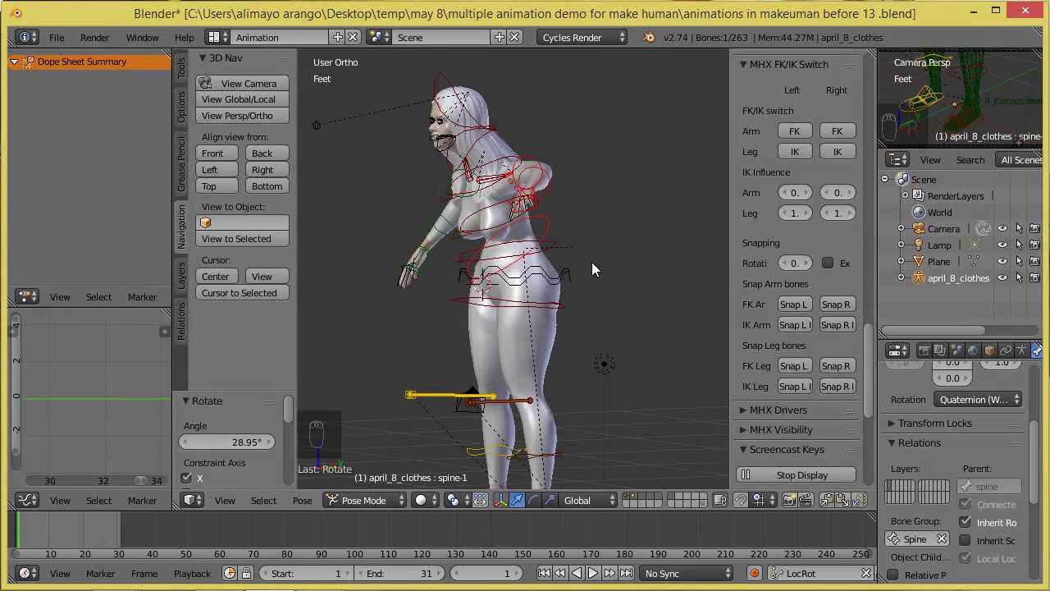
Try rotating the lowest spine bone around the global X axis, discarding the rotation
{"action": "right_click", "coordinate": [551, 248]}
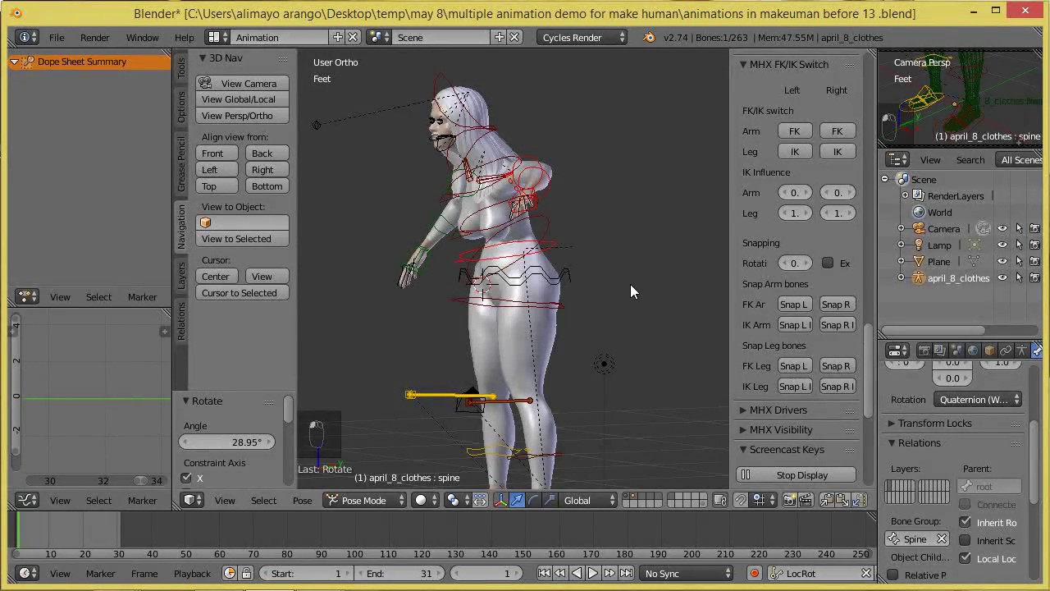
{"action": "key", "text": "r"}
{"action": "key", "text": "x"}
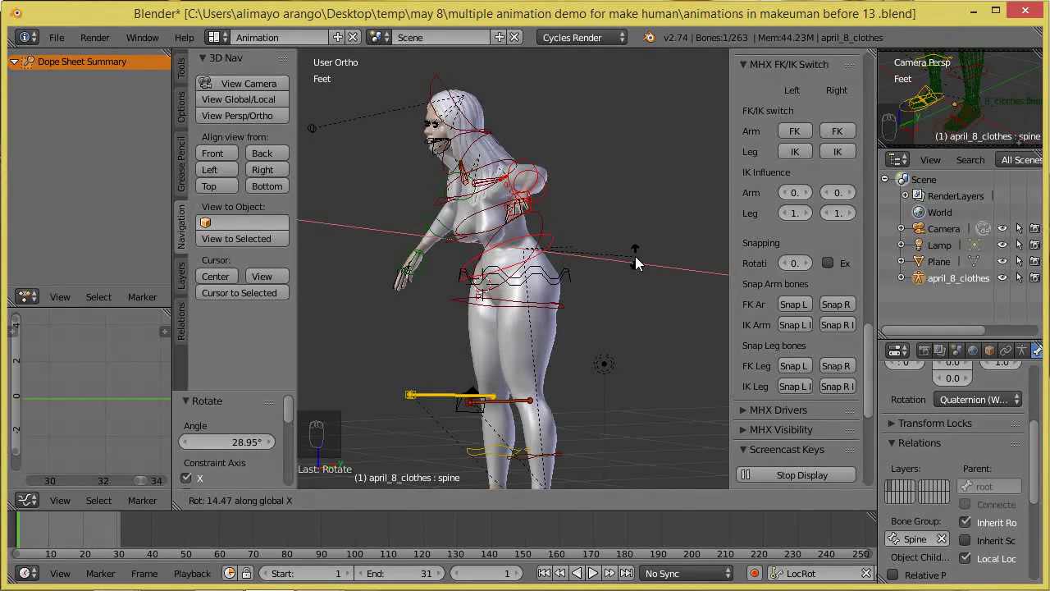
{"action": "right_click", "coordinate": [637, 261]}
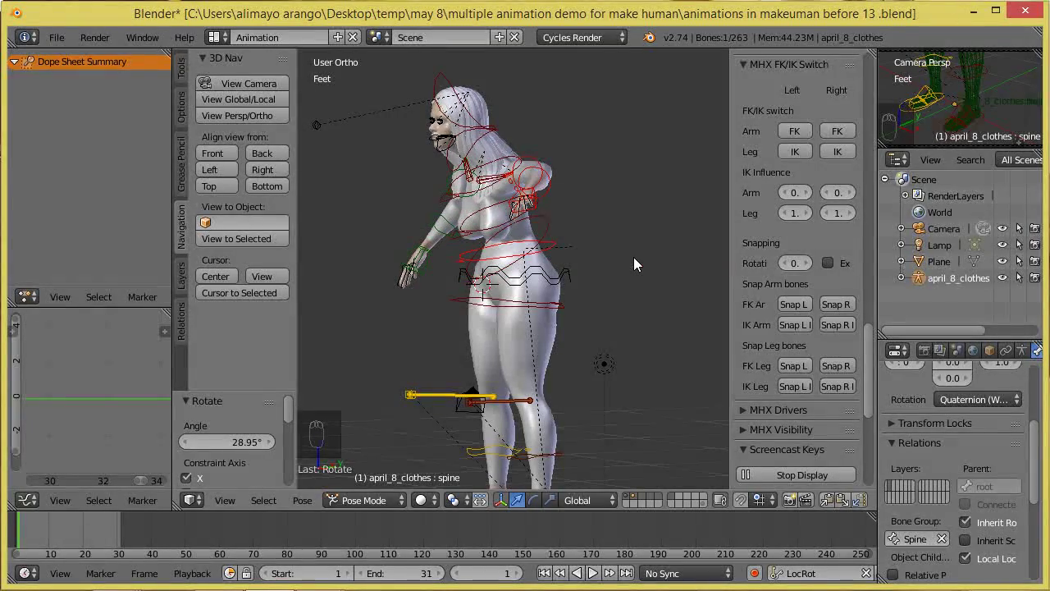
Clear the location and rotation of all visible pose bones in front view, leaving nothing selected
{"action": "left_click", "coordinate": [224, 154]}
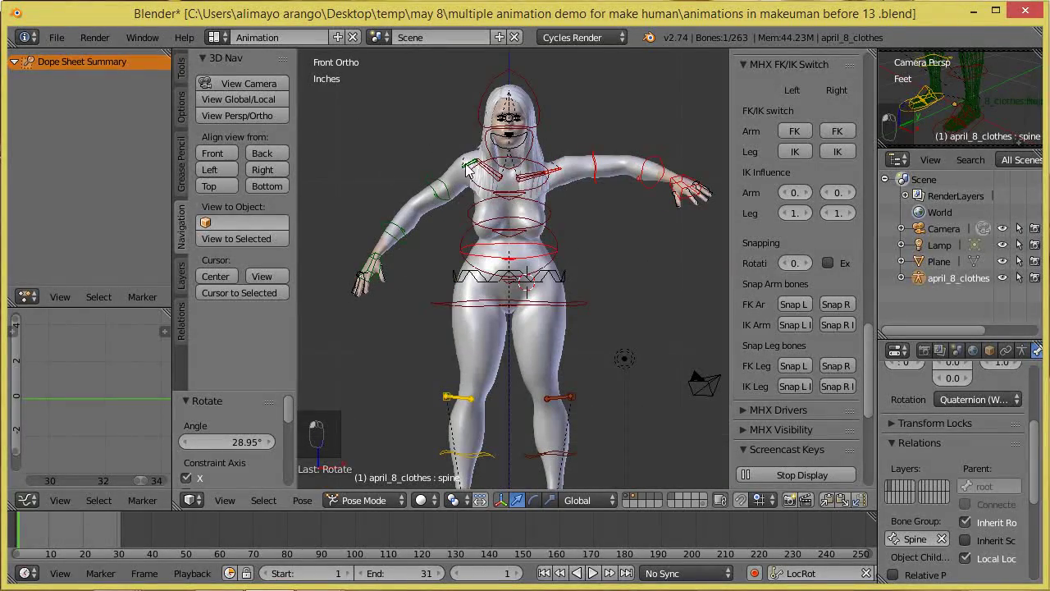
{"action": "key", "text": "a"}
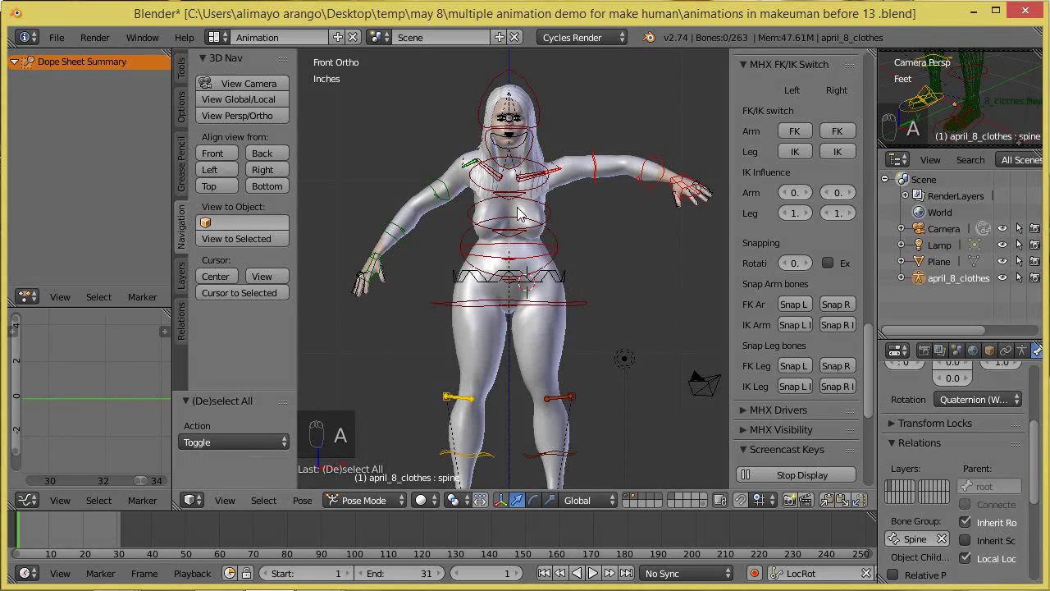
{"action": "key", "text": "a"}
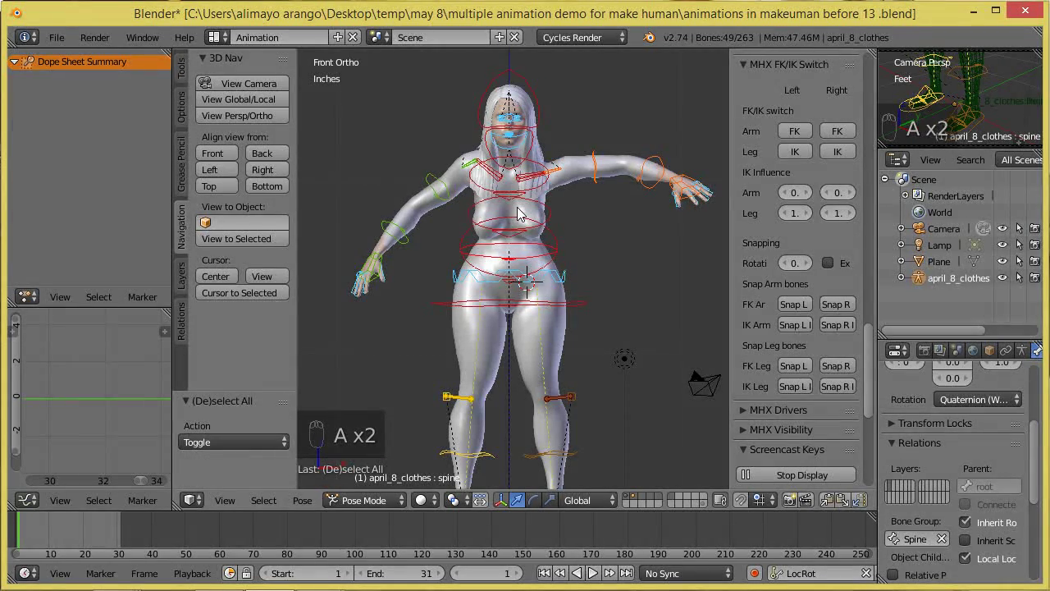
{"action": "key", "text": "alt+g"}
{"action": "key", "text": "alt+r"}
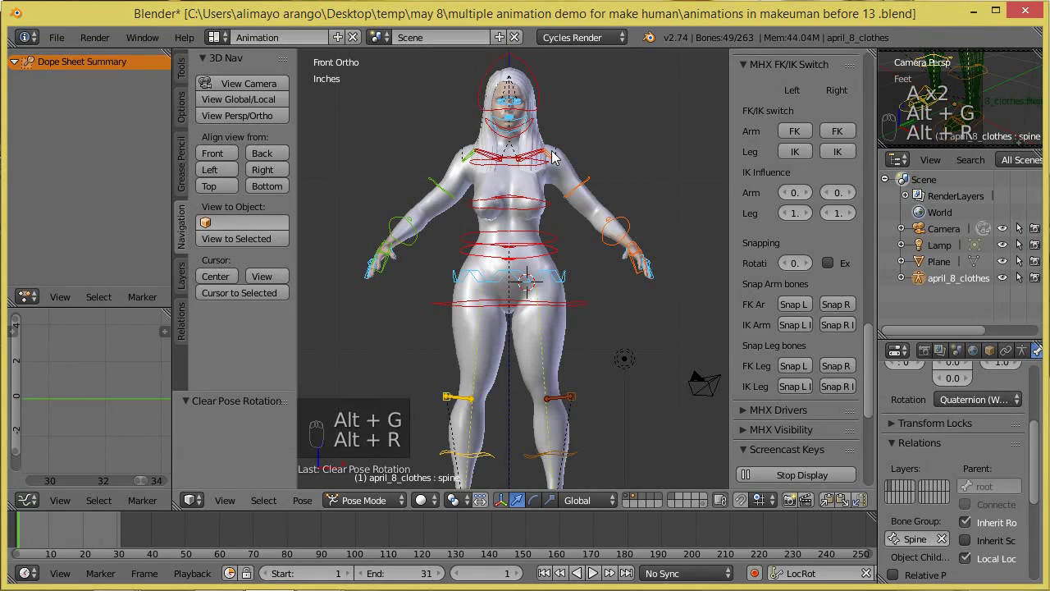
{"action": "scroll", "coordinate": [558, 164], "scroll_direction": "up", "scroll_amount": 1}
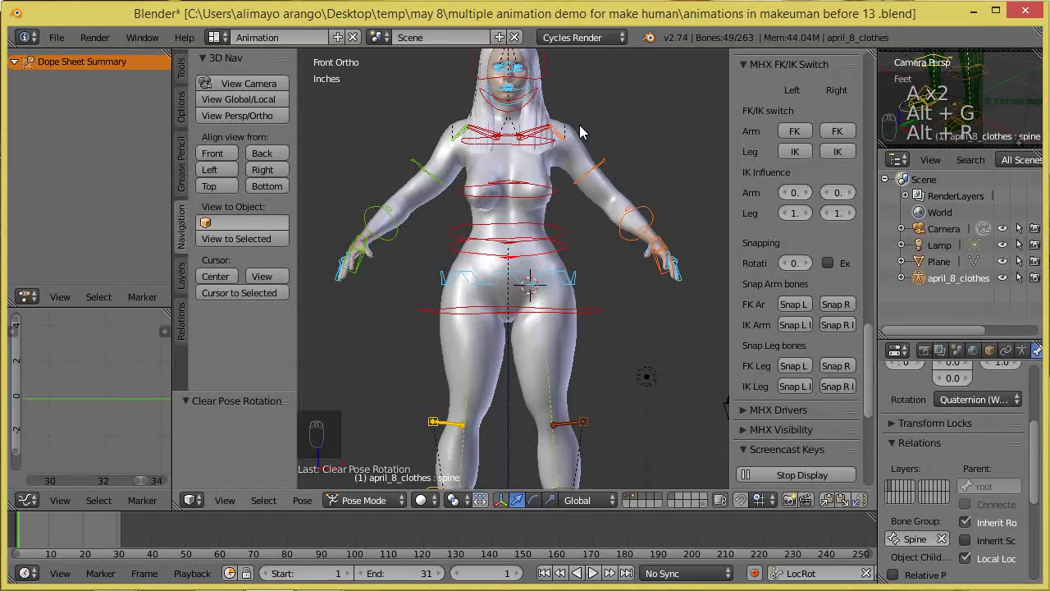
{"action": "middle_click_drag", "start_coordinate": [579, 131], "coordinate": [563, 253], "text": "shift"}
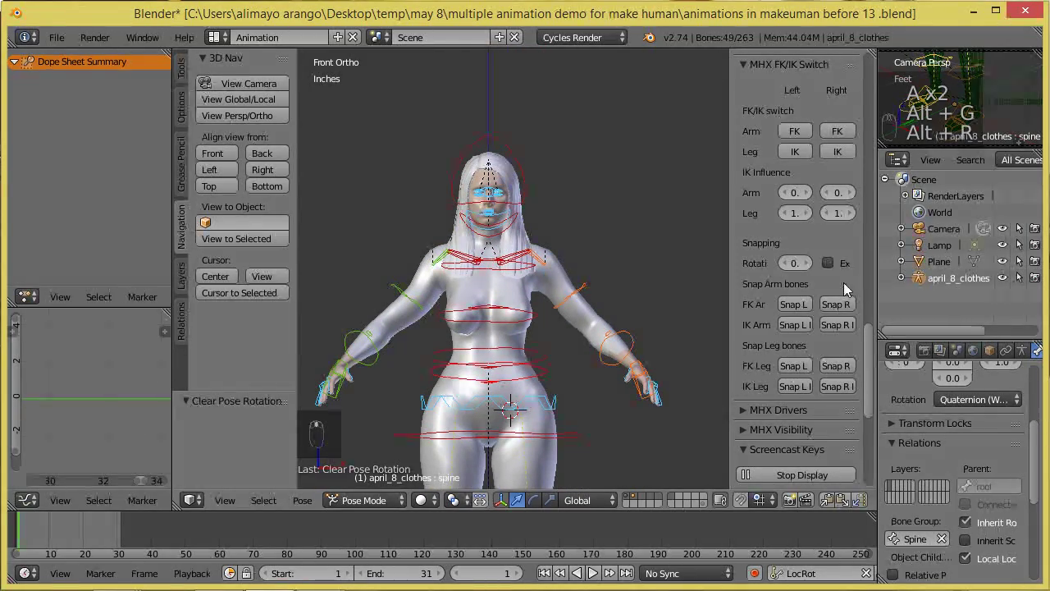
{"action": "key", "text": "a"}
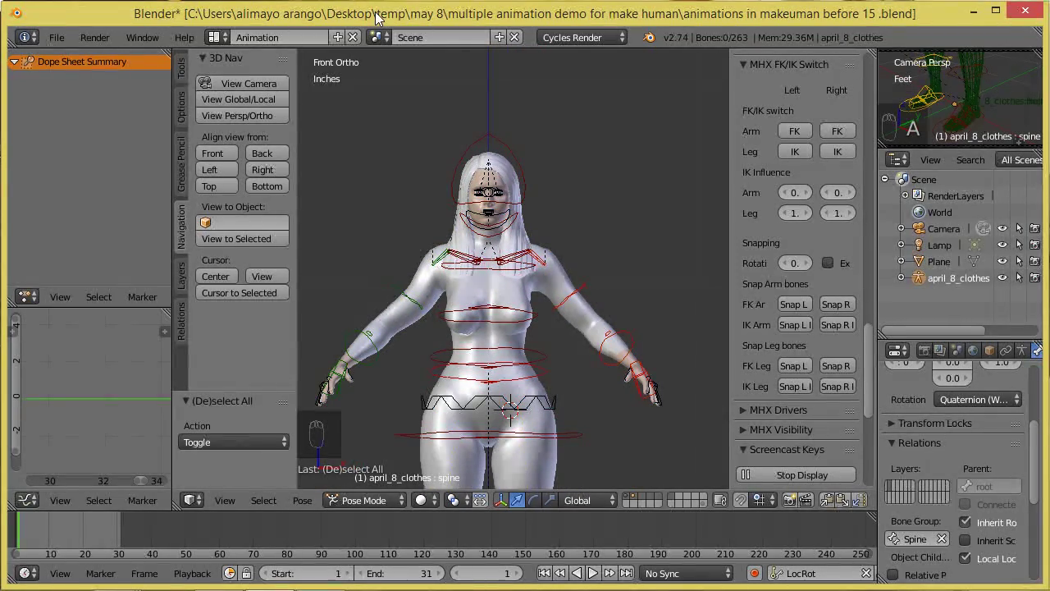
Try rotating the neck bone around the global X axis and around the global Z axis, discarding both rotations
{"action": "middle_click_drag", "start_coordinate": [591, 276], "coordinate": [542, 322]}
{"action": "scroll", "coordinate": [533, 324], "scroll_direction": "up", "scroll_amount": 4}
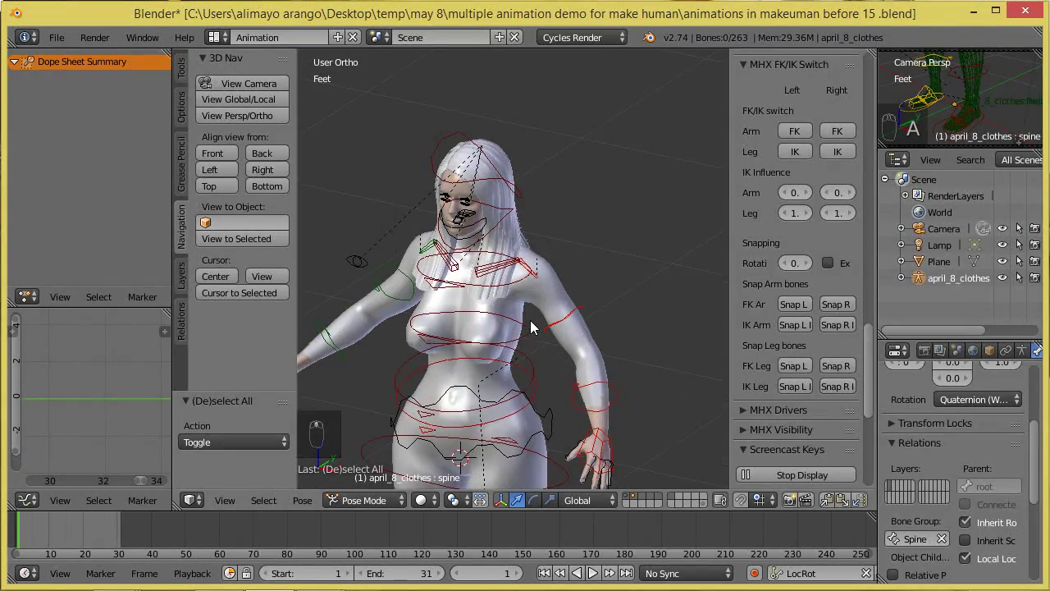
{"action": "scroll", "coordinate": [531, 326], "scroll_direction": "up", "scroll_amount": 1}
{"action": "right_click", "coordinate": [500, 202]}
{"action": "key", "text": "r"}
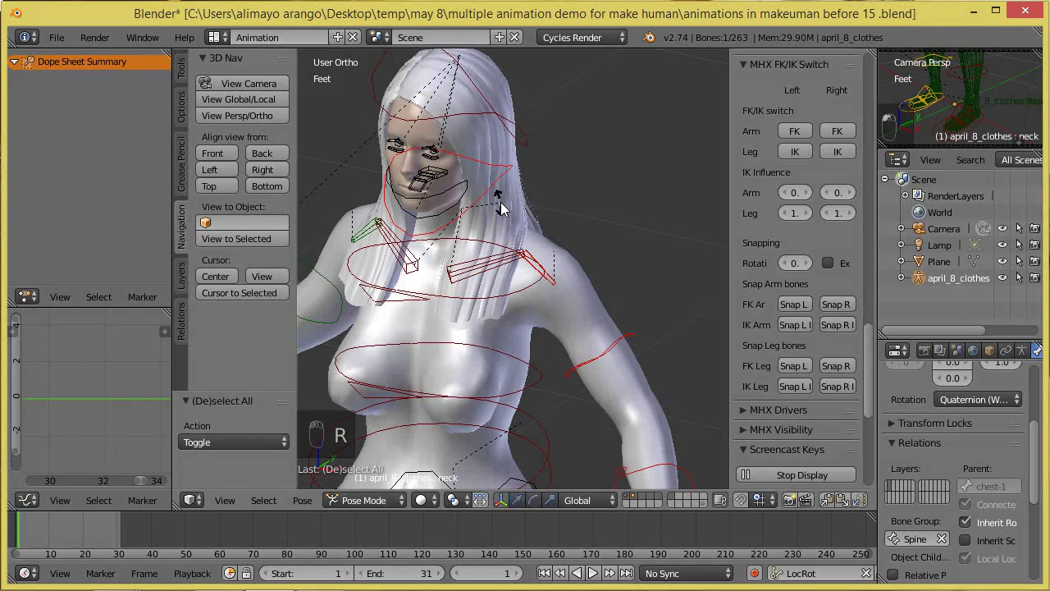
{"action": "key", "text": "x"}
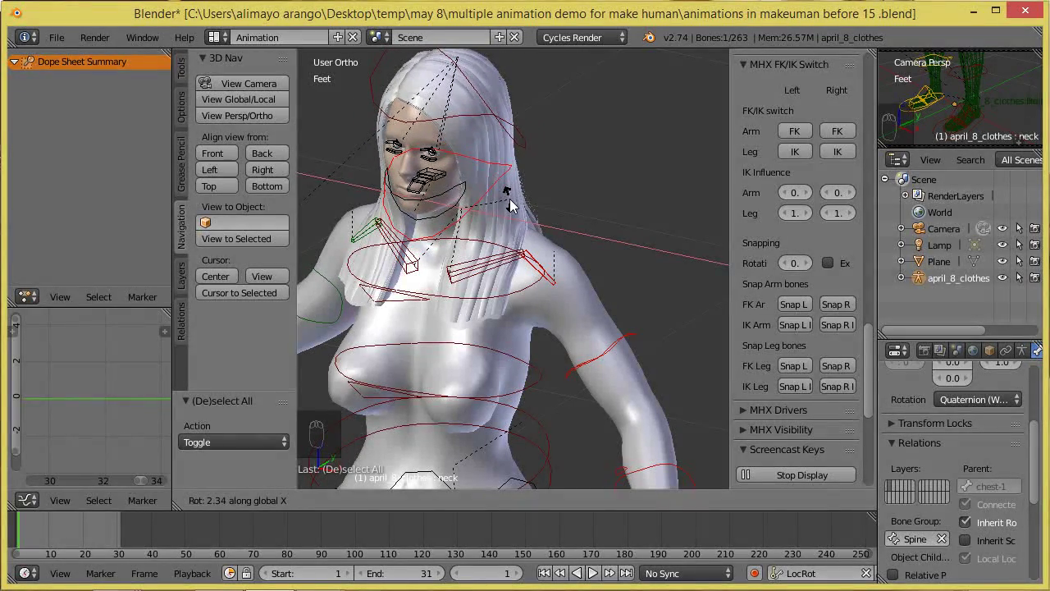
{"action": "right_click", "coordinate": [510, 200]}
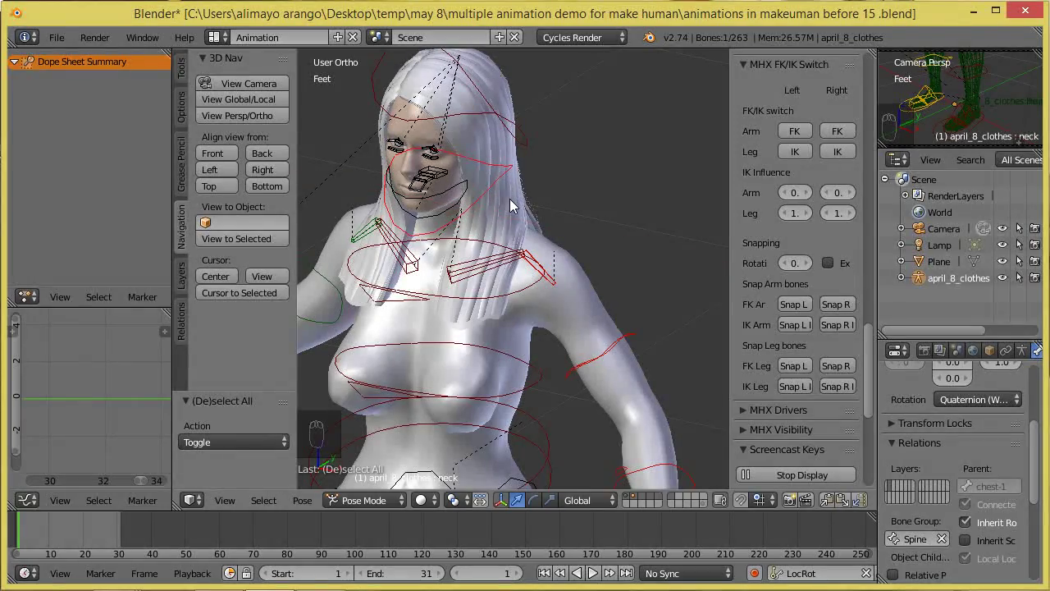
{"action": "key", "text": "r"}
{"action": "key", "text": "z"}
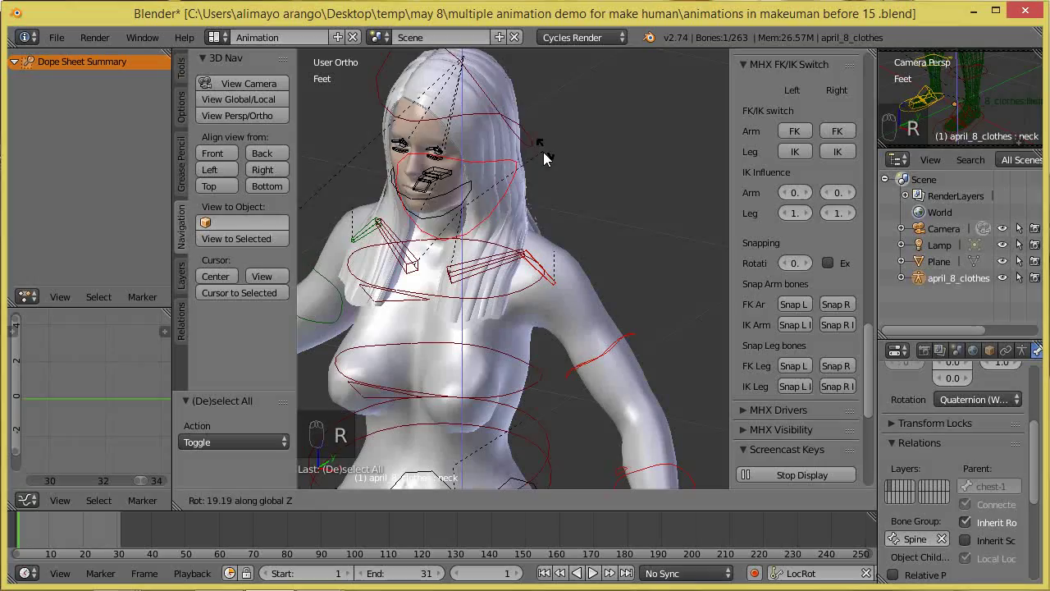
{"action": "left_click", "coordinate": [558, 215]}
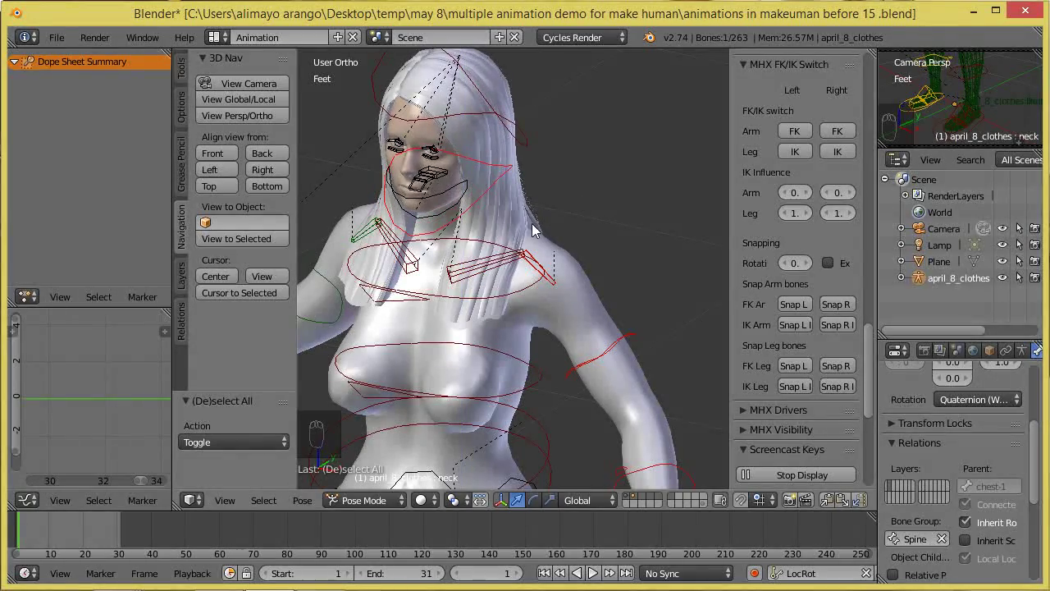
Try rotating the head bone around the global X axis and around the global Z axis, discarding both rotations
{"action": "middle_click_drag", "start_coordinate": [534, 228], "coordinate": [553, 279]}
{"action": "right_click", "coordinate": [520, 119]}
{"action": "key", "text": "r"}
{"action": "key", "text": "x"}
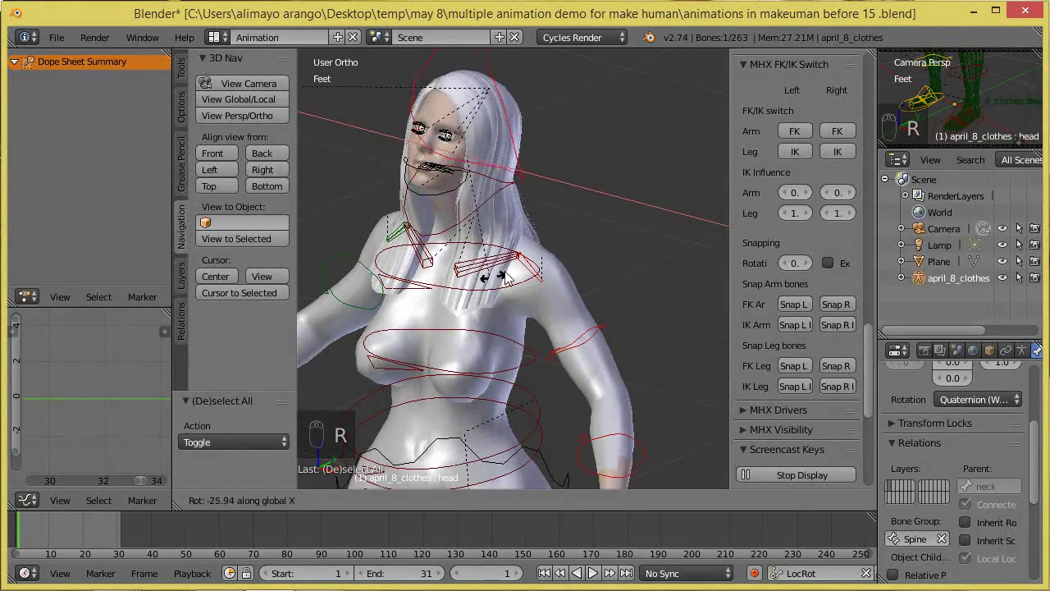
{"action": "right_click", "coordinate": [540, 251]}
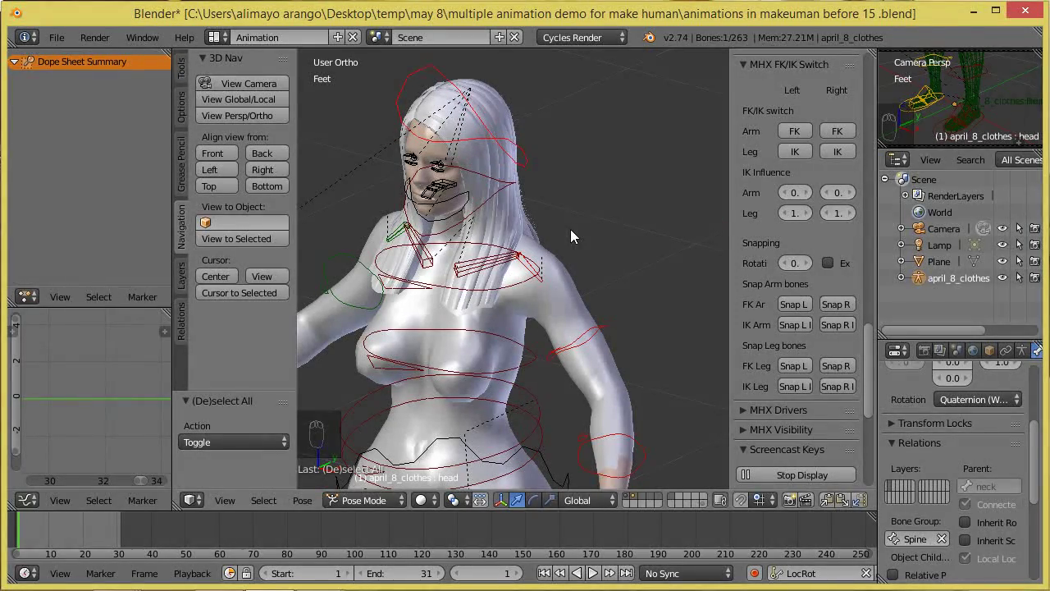
{"action": "key", "text": "r"}
{"action": "key", "text": "z"}
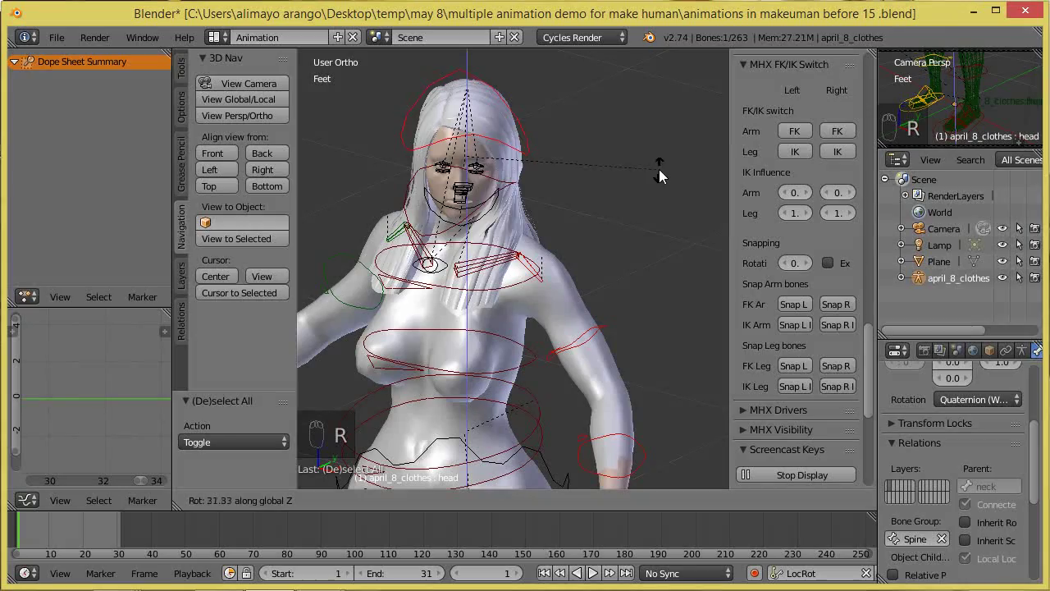
{"action": "right_click", "coordinate": [599, 239]}
Save the file as "animations in makeuman before 16.blend" and widen the properties editor so its option names are readable
{"action": "key", "text": "ctrl+alt+s"}
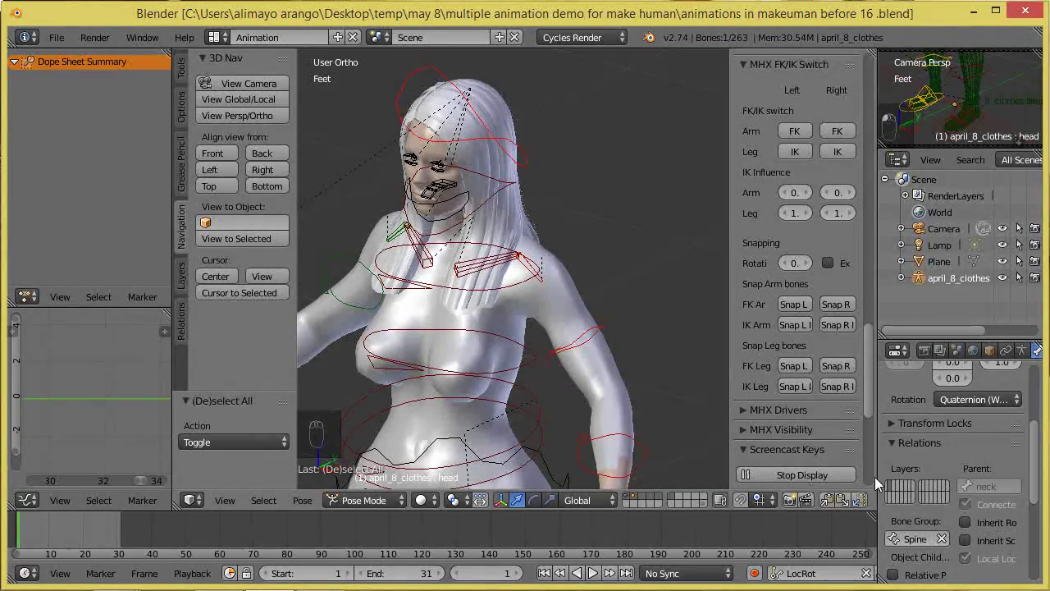
{"action": "left_click_drag", "start_coordinate": [875, 476], "coordinate": [834, 474]}
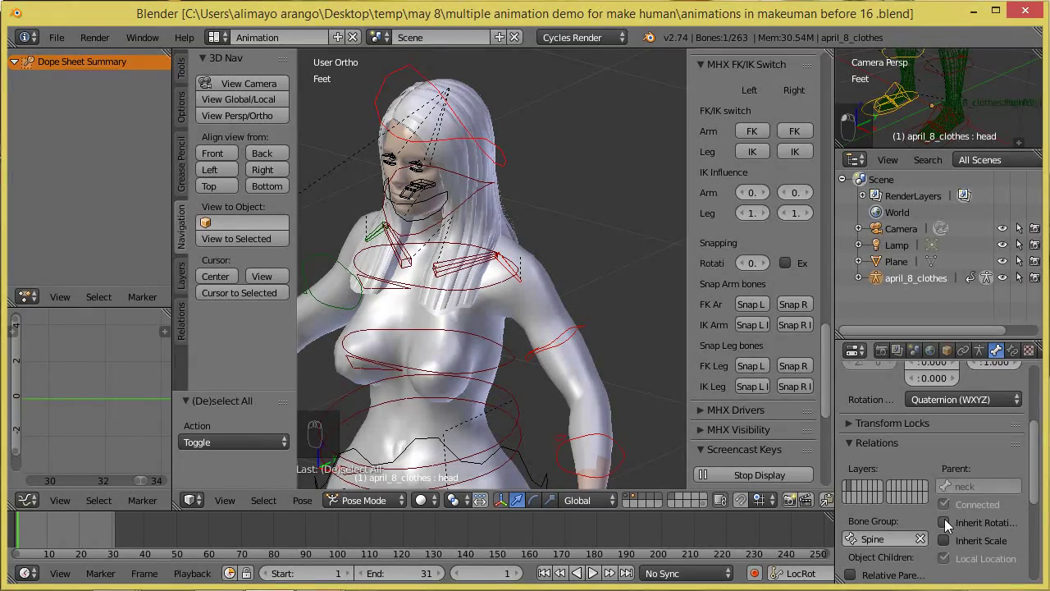
Turn Inherit Rotation on for the head bone and switch it back off
{"action": "left_click", "coordinate": [944, 522]}
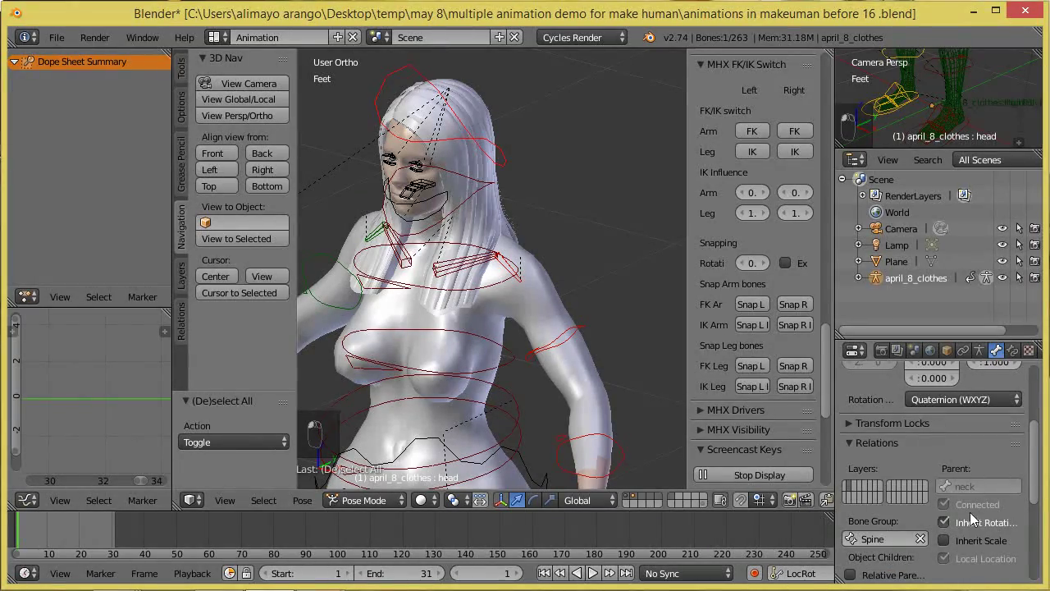
{"action": "left_click", "coordinate": [945, 521]}
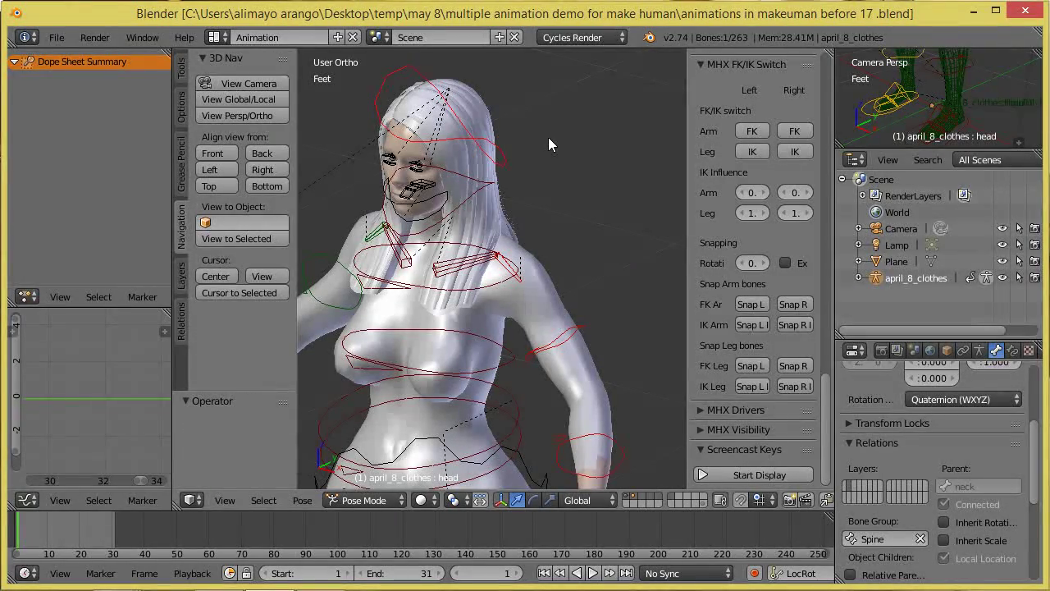
Narrow the tool shelf and the dope sheet area to give the 3D view more room around the head
{"action": "scroll", "coordinate": [549, 137], "scroll_direction": "up", "scroll_amount": 1}
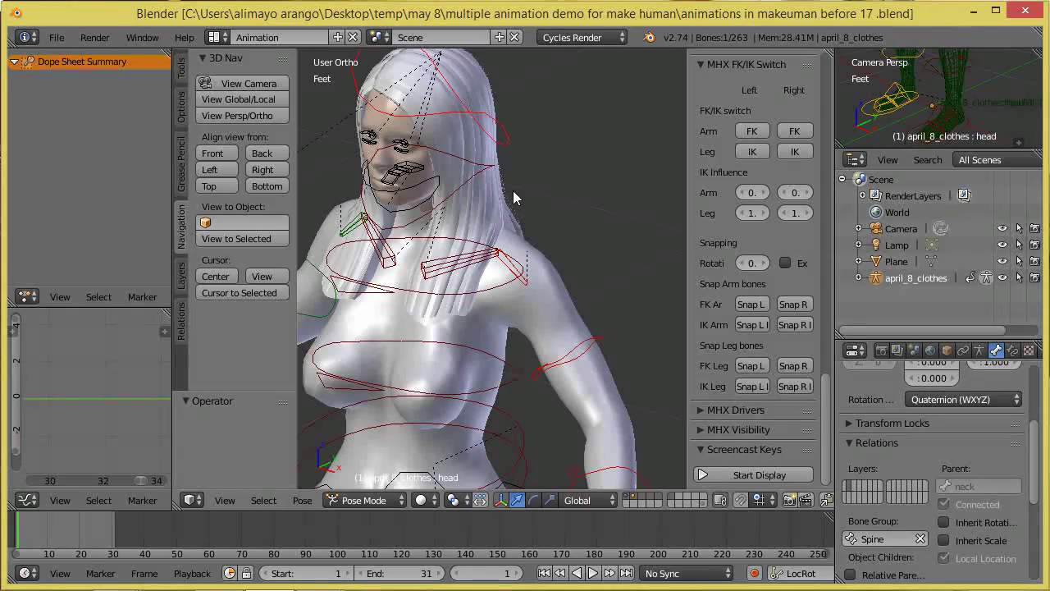
{"action": "scroll", "coordinate": [512, 190], "scroll_direction": "up", "scroll_amount": 1}
{"action": "scroll", "coordinate": [513, 190], "scroll_direction": "up", "scroll_amount": 1}
{"action": "middle_click_drag", "start_coordinate": [455, 175], "coordinate": [555, 237]}
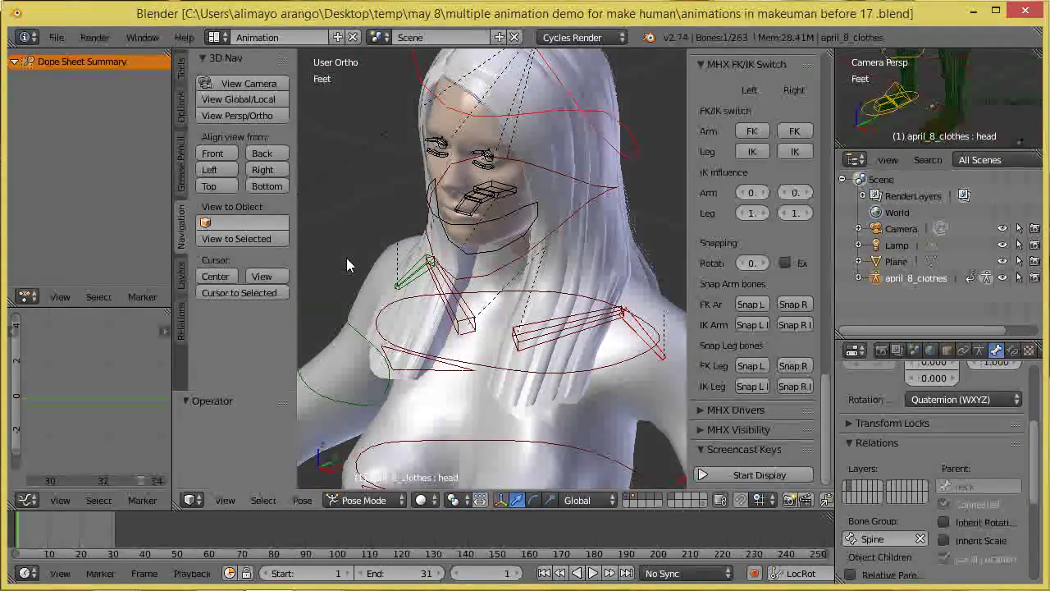
{"action": "left_click_drag", "start_coordinate": [297, 238], "coordinate": [256, 239]}
{"action": "left_click_drag", "start_coordinate": [164, 205], "coordinate": [126, 198]}
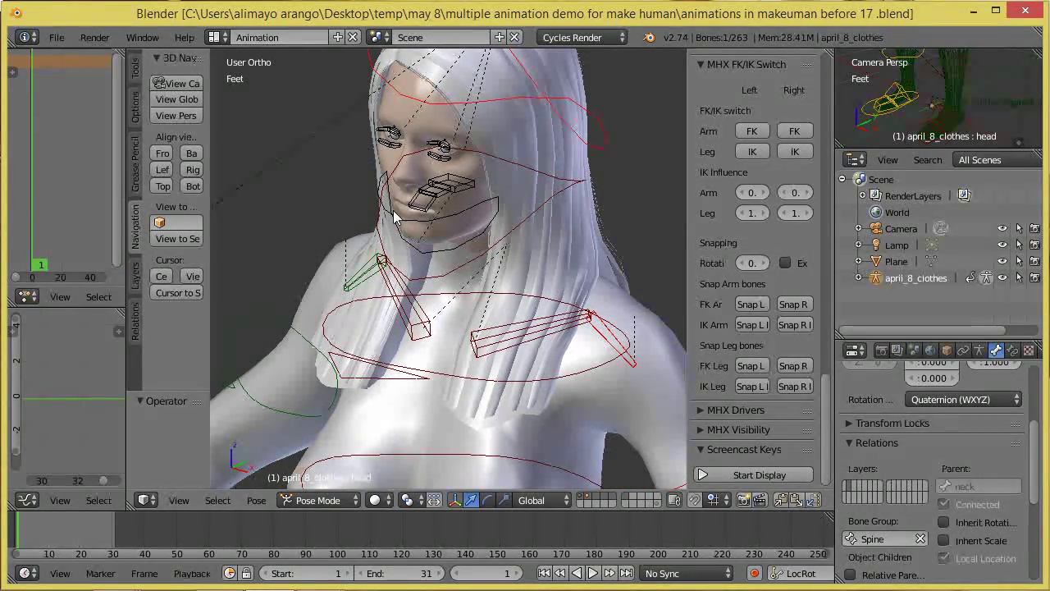
Try rotating the jaw bone around the global X axis to open the mouth, discarding the rotation
{"action": "right_click", "coordinate": [462, 216]}
{"action": "key", "text": "r"}
{"action": "key", "text": "x"}
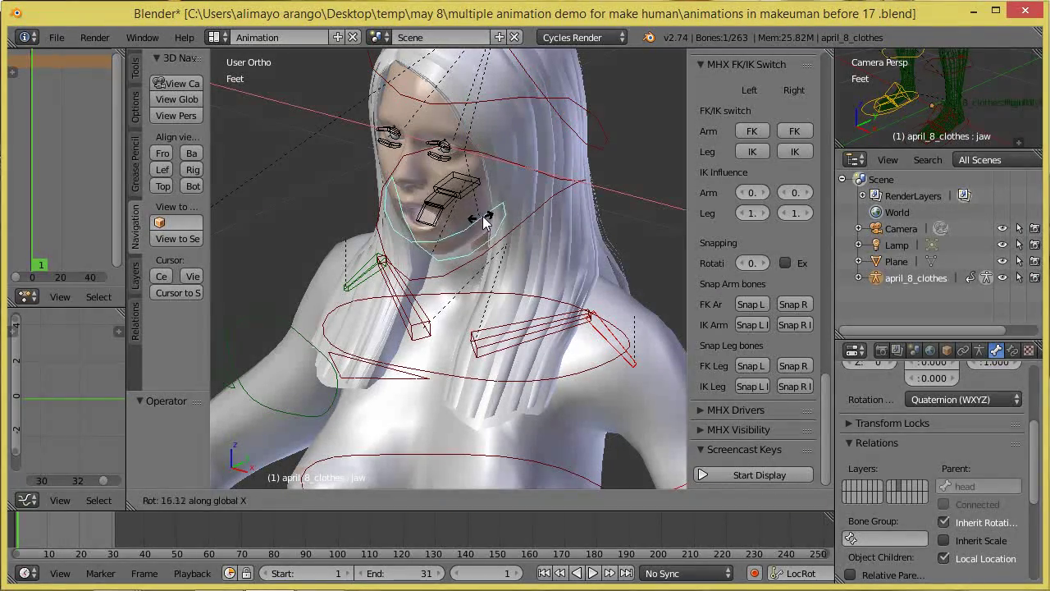
{"action": "right_click", "coordinate": [472, 229]}
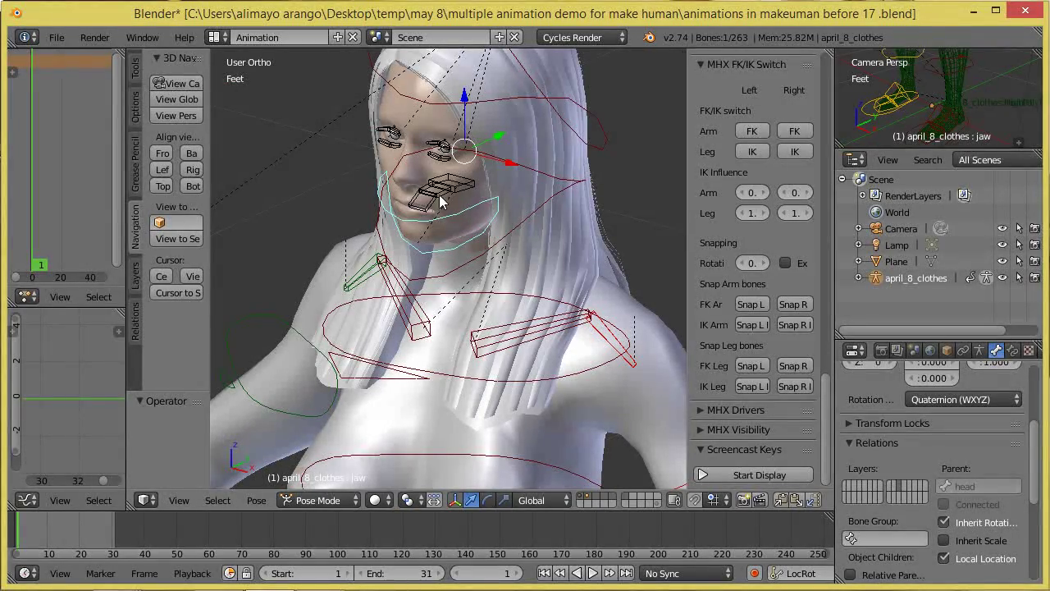
Try moving the gaze bone in front of the face to redirect the eyes, discarding the move
{"action": "scroll", "coordinate": [443, 196], "scroll_direction": "down", "scroll_amount": 2}
{"action": "scroll", "coordinate": [443, 196], "scroll_direction": "down", "scroll_amount": 1}
{"action": "right_click", "coordinate": [246, 281]}
{"action": "key", "text": "g"}
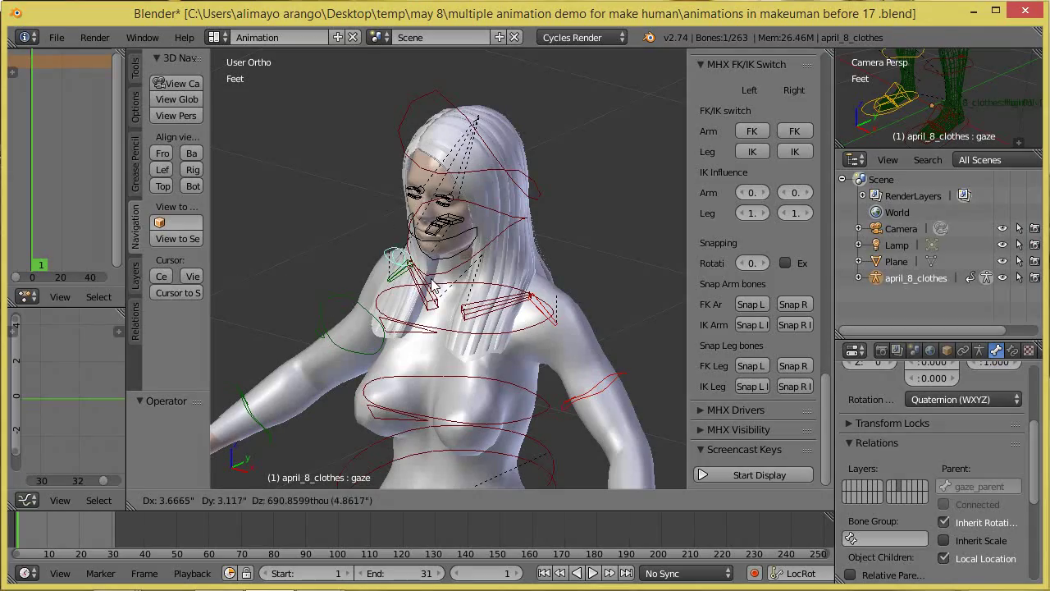
{"action": "left_click", "coordinate": [354, 308]}
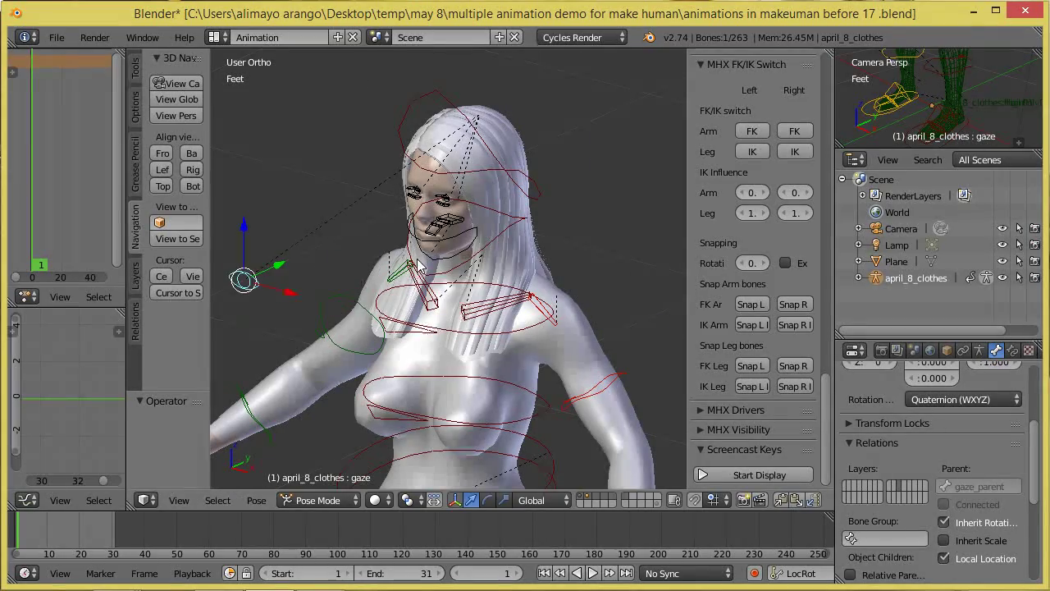
Try rotating the left upper eyelid bone around the global X axis
{"action": "scroll", "coordinate": [417, 262], "scroll_direction": "up", "scroll_amount": 4}
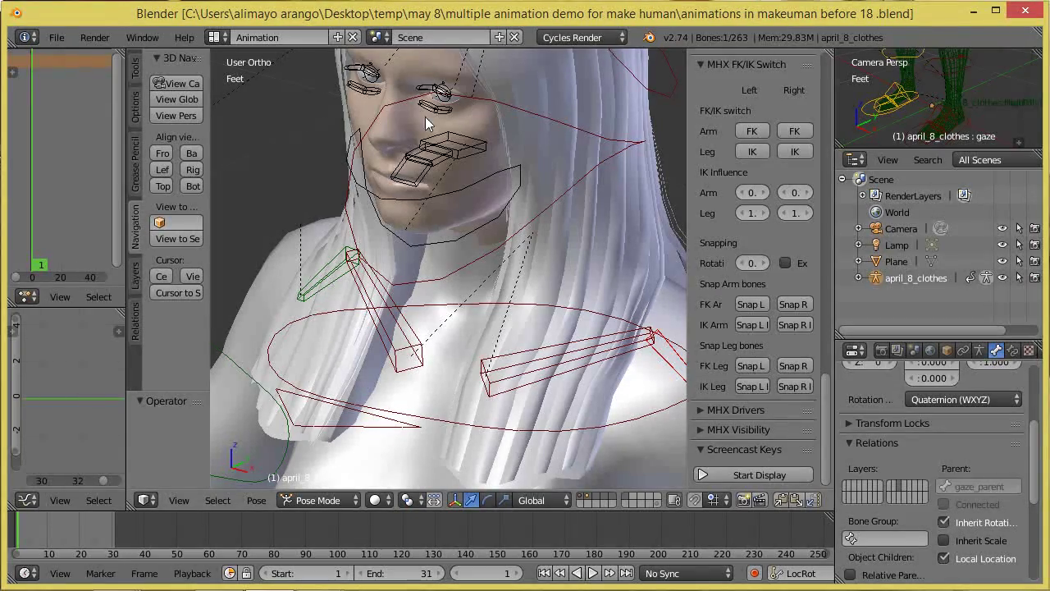
{"action": "scroll", "coordinate": [420, 102], "scroll_direction": "up", "scroll_amount": 2}
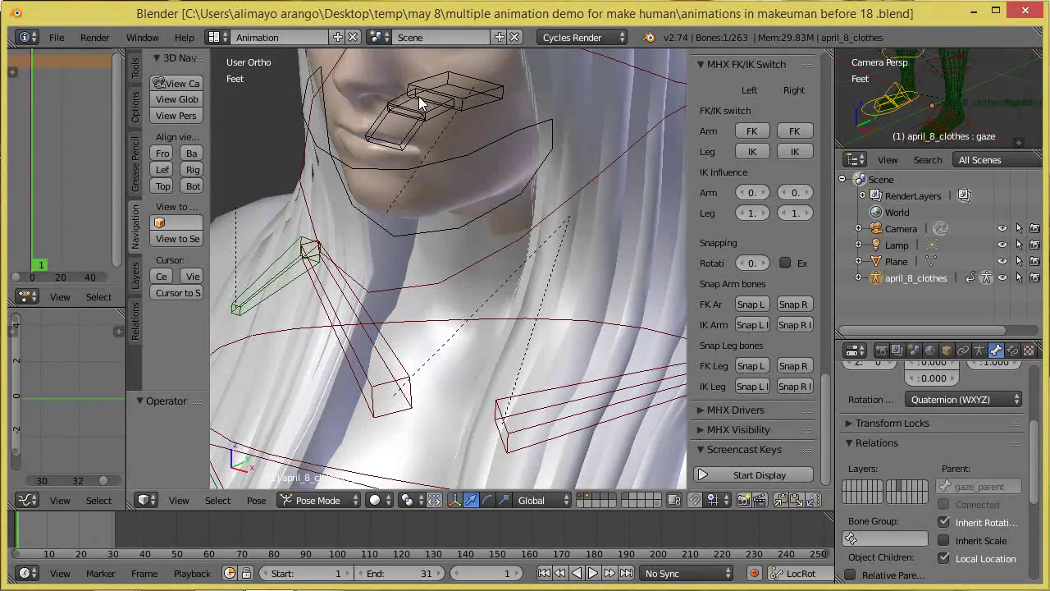
{"action": "middle_click_drag", "start_coordinate": [419, 96], "coordinate": [479, 301], "text": "shift"}
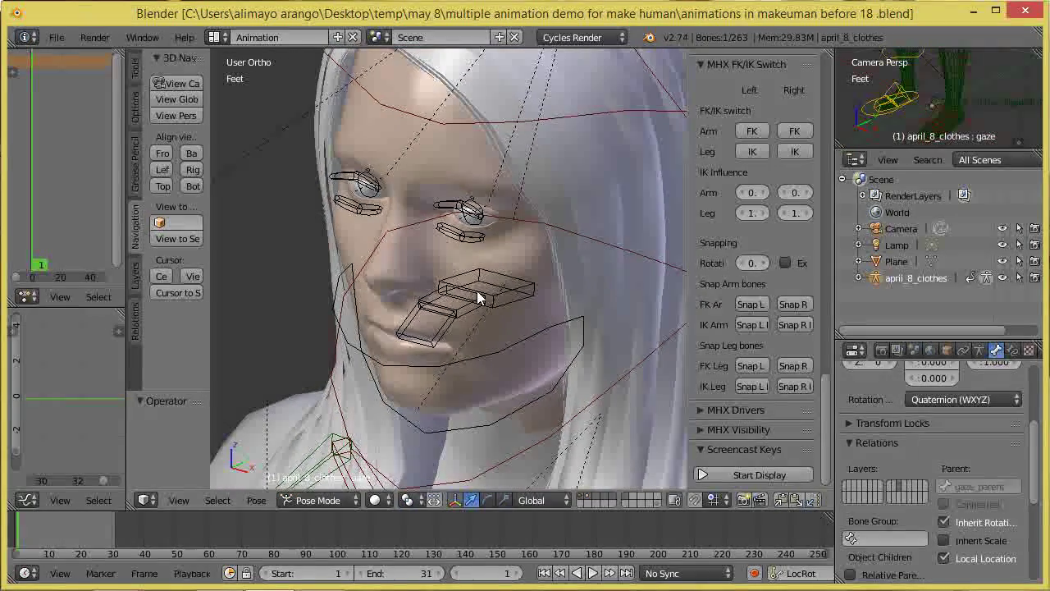
{"action": "right_click", "coordinate": [458, 205]}
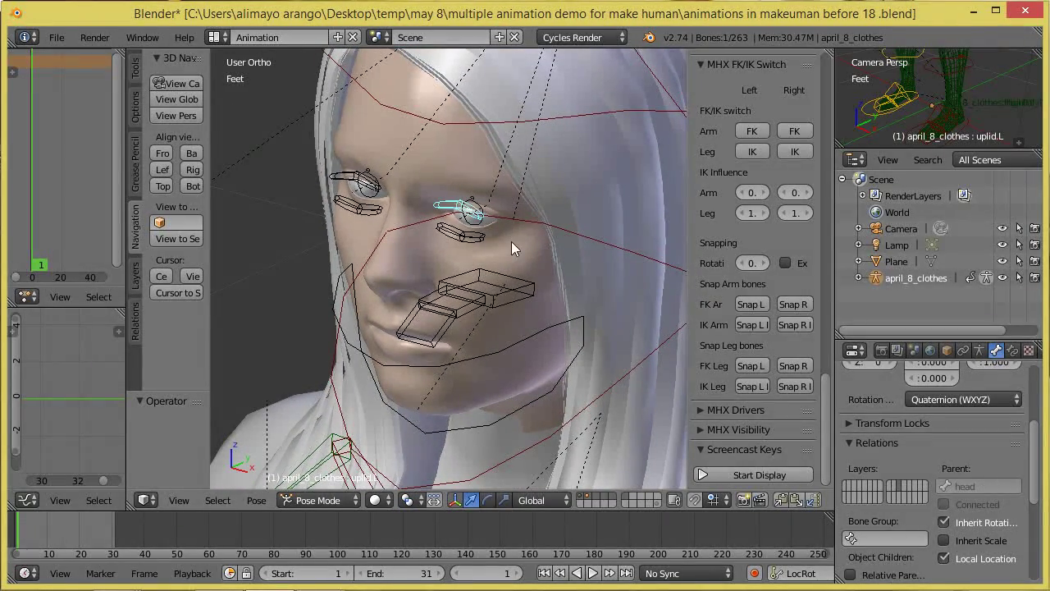
{"action": "key", "text": "r"}
{"action": "key", "text": "x"}
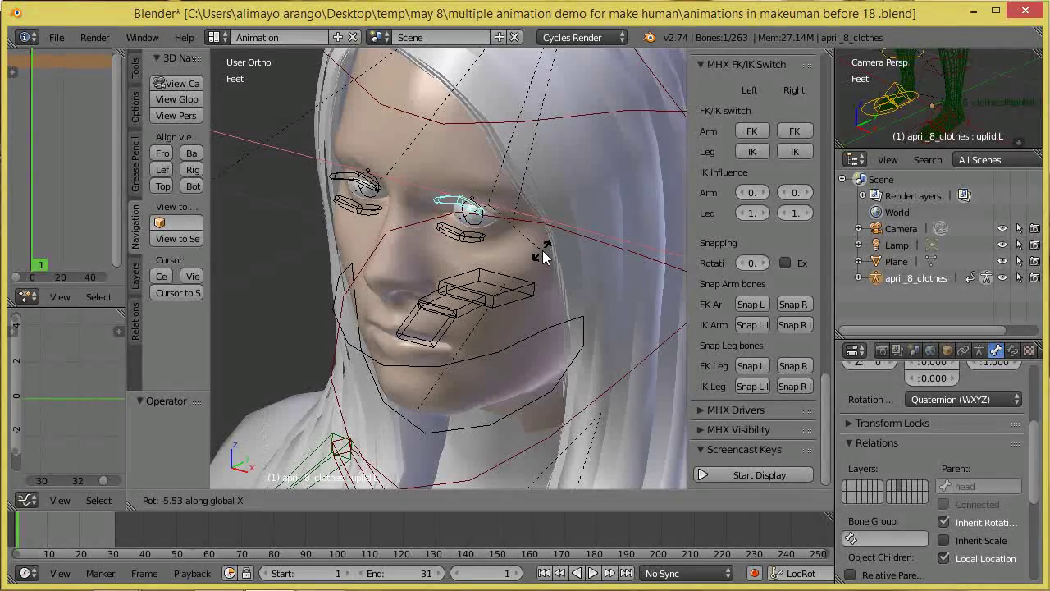
{"action": "left_click", "coordinate": [542, 249]}
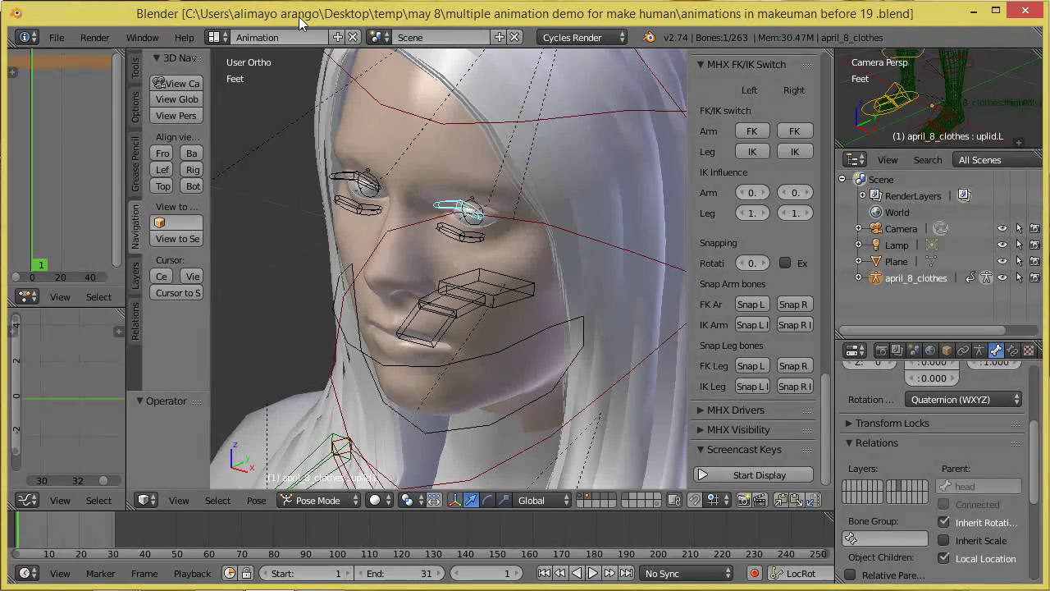
Select all visible bones of the rig and clear their pose location and rotation
{"action": "scroll", "coordinate": [381, 180], "scroll_direction": "down", "scroll_amount": 10}
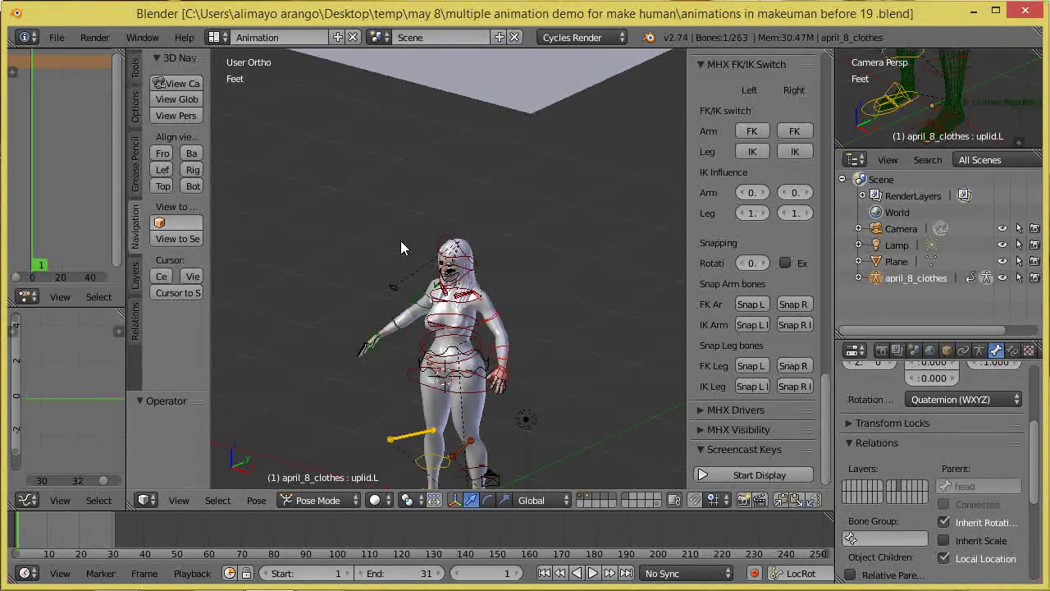
{"action": "middle_click_drag", "start_coordinate": [456, 242], "coordinate": [458, 167]}
{"action": "scroll", "coordinate": [458, 171], "scroll_direction": "up", "scroll_amount": 2}
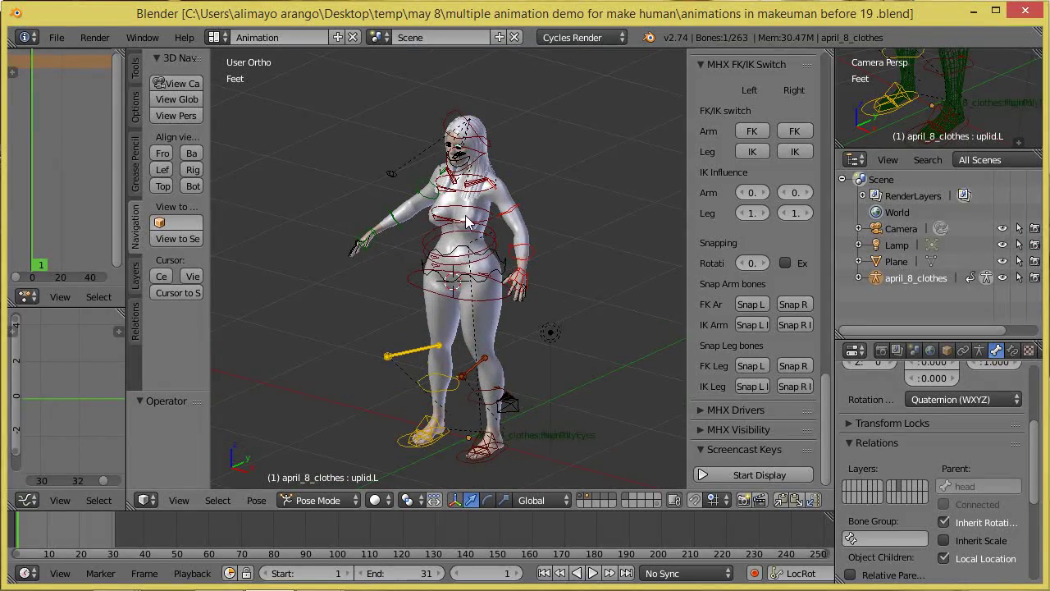
{"action": "key", "text": "a"}
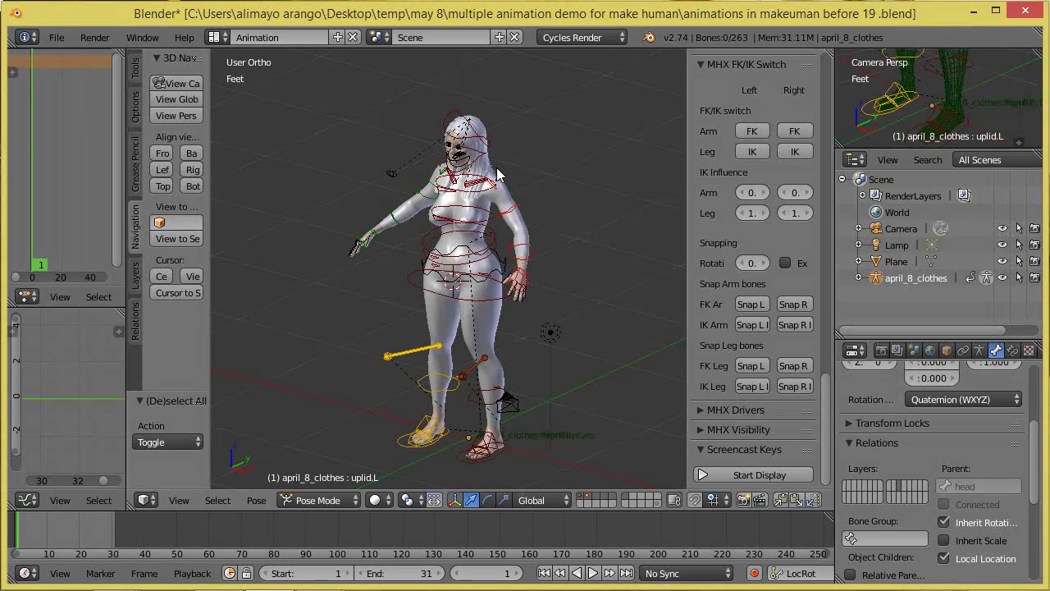
{"action": "key", "text": "a"}
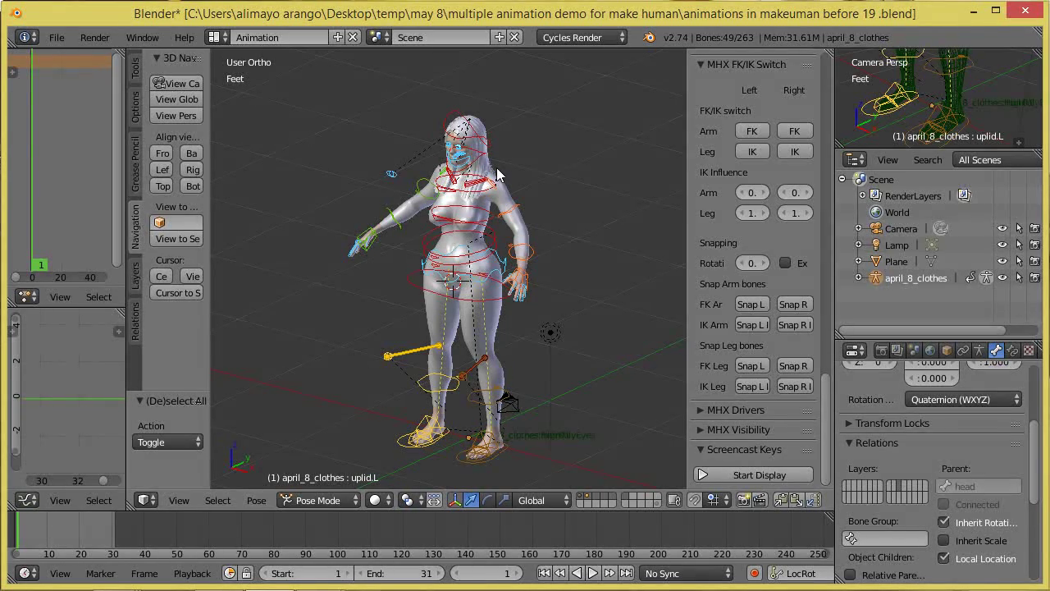
{"action": "key", "text": "alt+g"}
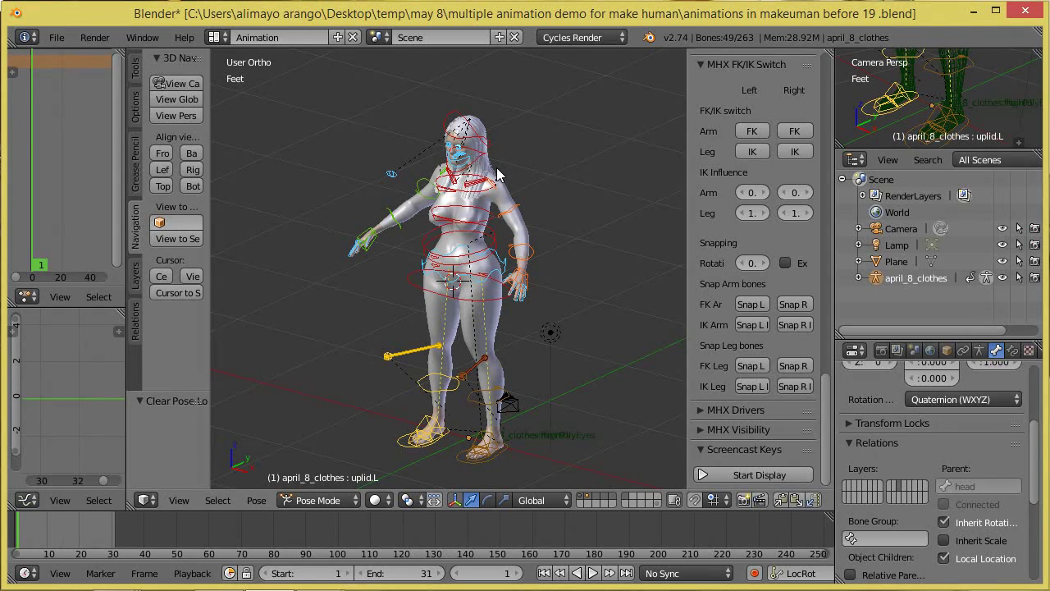
{"action": "key", "text": "alt+r"}
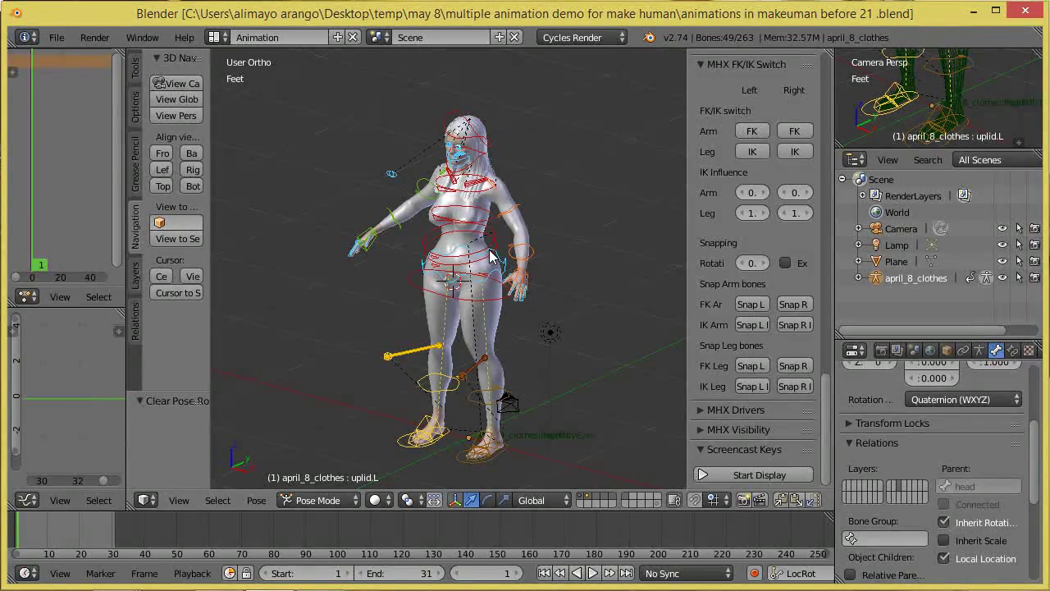
Move the left foot IK control about 2.2 inches inward along X and paste the flipped pose onto the right foot
{"action": "middle_click_drag", "start_coordinate": [425, 318], "coordinate": [486, 315]}
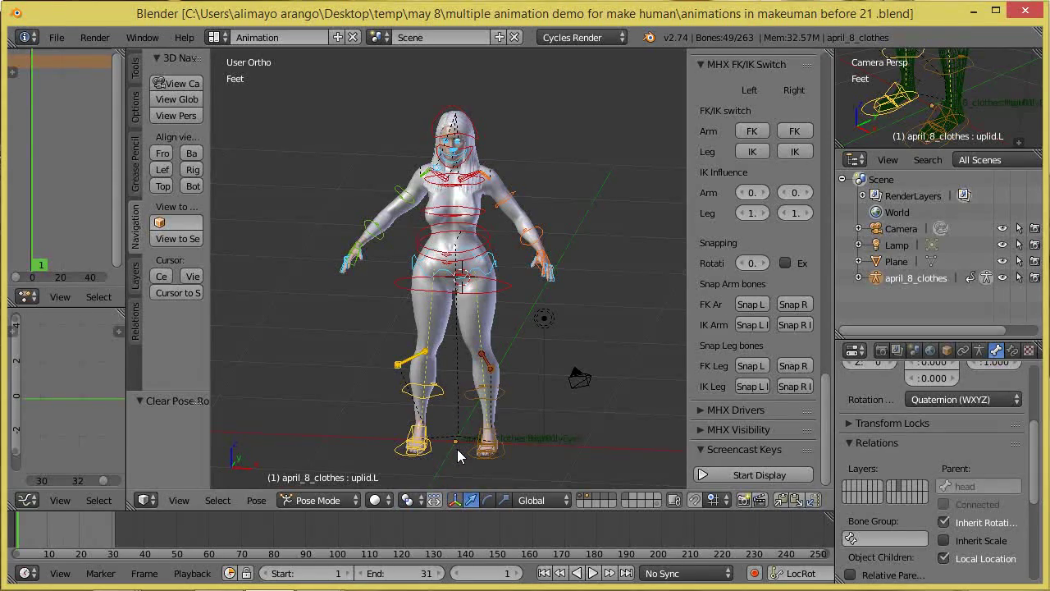
{"action": "scroll", "coordinate": [457, 400], "scroll_direction": "up", "scroll_amount": 2}
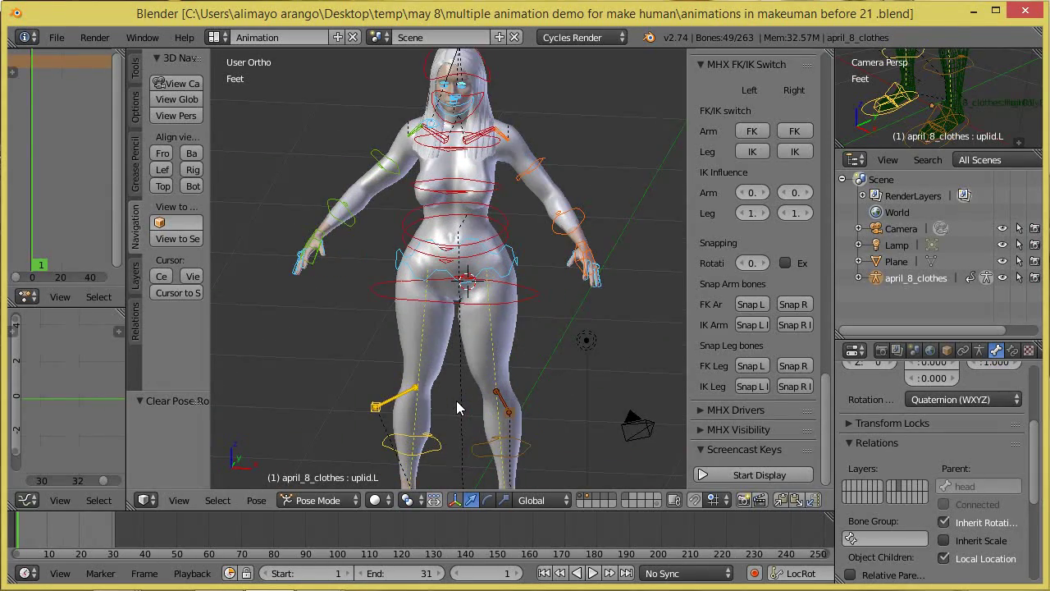
{"action": "scroll", "coordinate": [456, 400], "scroll_direction": "up", "scroll_amount": 1}
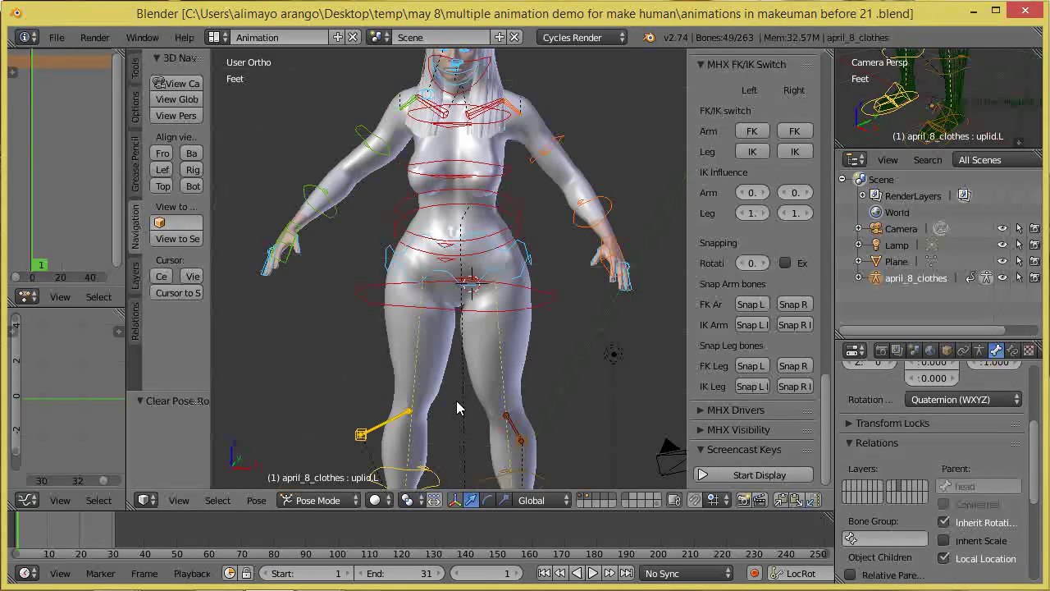
{"action": "middle_click_drag", "start_coordinate": [461, 407], "coordinate": [458, 250], "text": "shift"}
{"action": "right_click", "coordinate": [538, 426]}
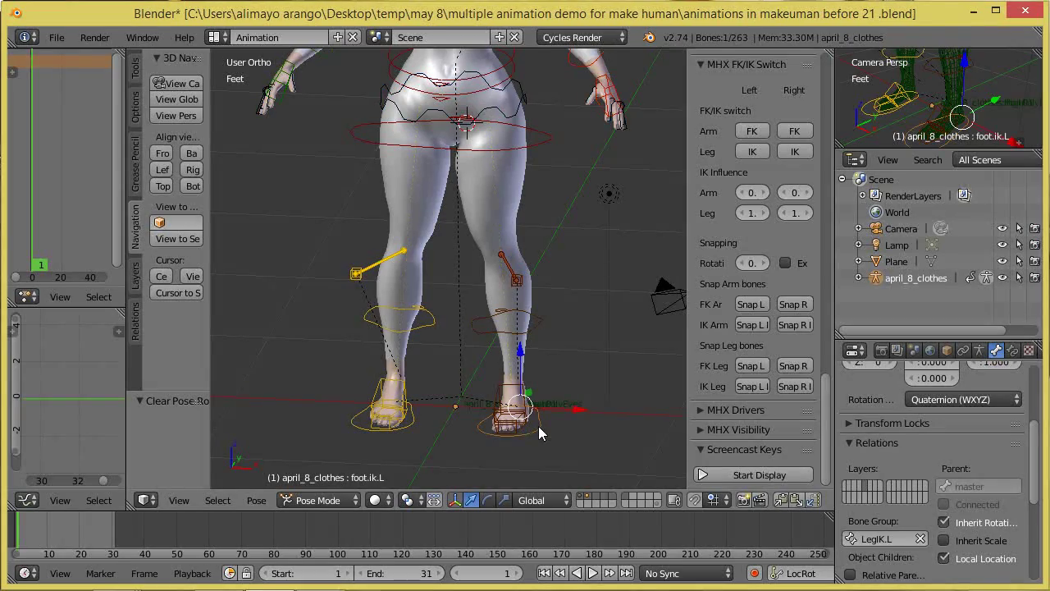
{"action": "left_click_drag", "start_coordinate": [581, 409], "coordinate": [540, 415]}
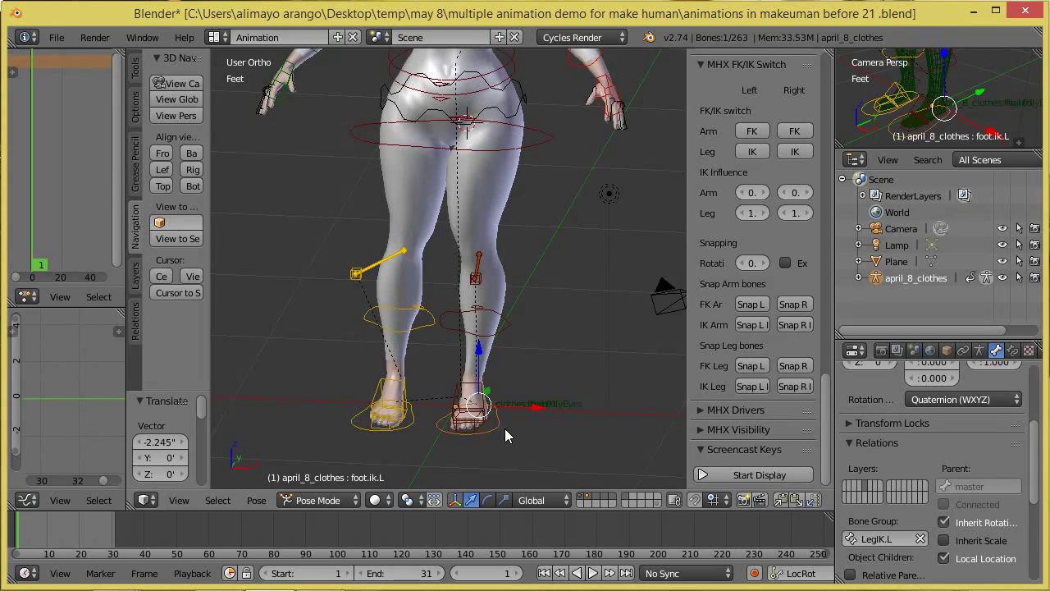
{"action": "left_click", "coordinate": [815, 500]}
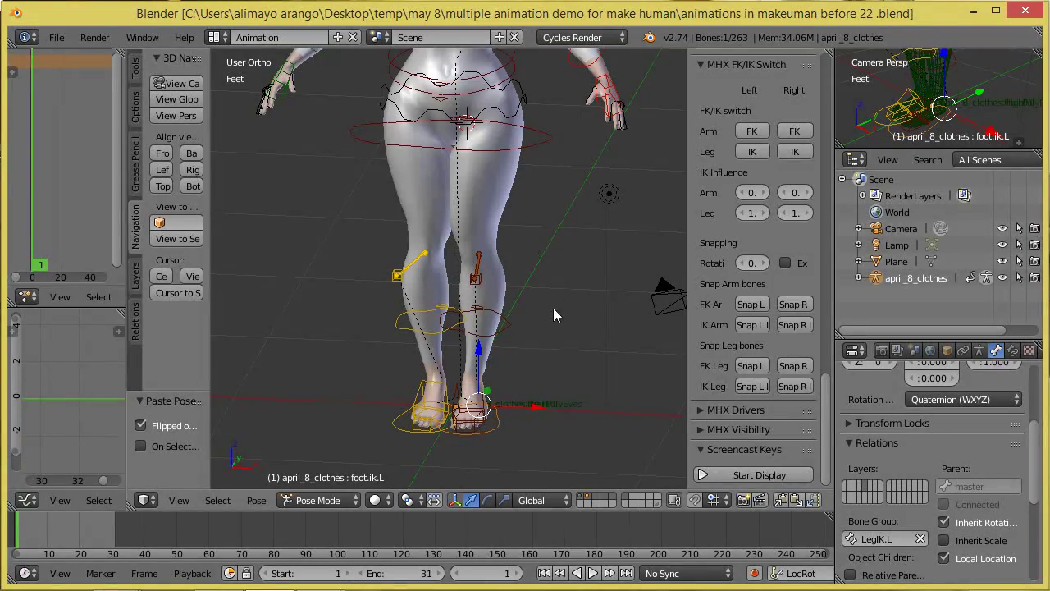
Move the left foot IK control forward and the right foot IK control about 5.9 inches backward along Y to form a stride
{"action": "scroll", "coordinate": [548, 343], "scroll_direction": "down", "scroll_amount": 2}
{"action": "middle_click_drag", "start_coordinate": [577, 298], "coordinate": [407, 379]}
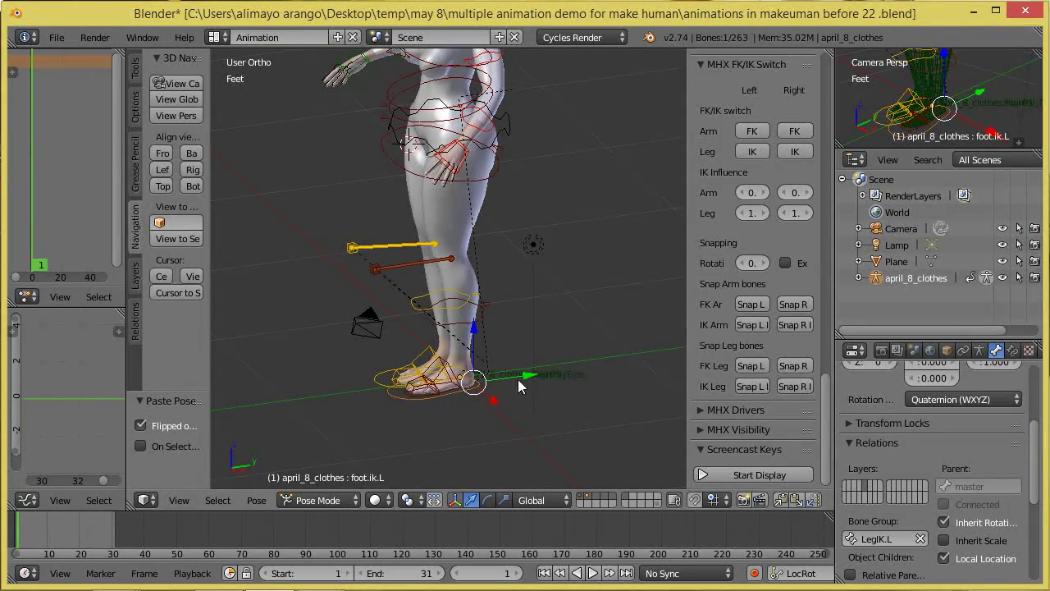
{"action": "left_click_drag", "start_coordinate": [527, 380], "coordinate": [481, 386]}
{"action": "mouse_move", "coordinate": [480, 385]}
{"action": "middle_mouse_down"}
{"action": "mouse_move", "coordinate": [504, 394]}
{"action": "mouse_move", "coordinate": [470, 390]}
{"action": "middle_mouse_up"}
{"action": "mouse_move", "coordinate": [485, 385]}
{"action": "left_mouse_down"}
{"action": "mouse_move", "coordinate": [445, 390]}
{"action": "mouse_move", "coordinate": [476, 380]}
{"action": "left_mouse_up"}
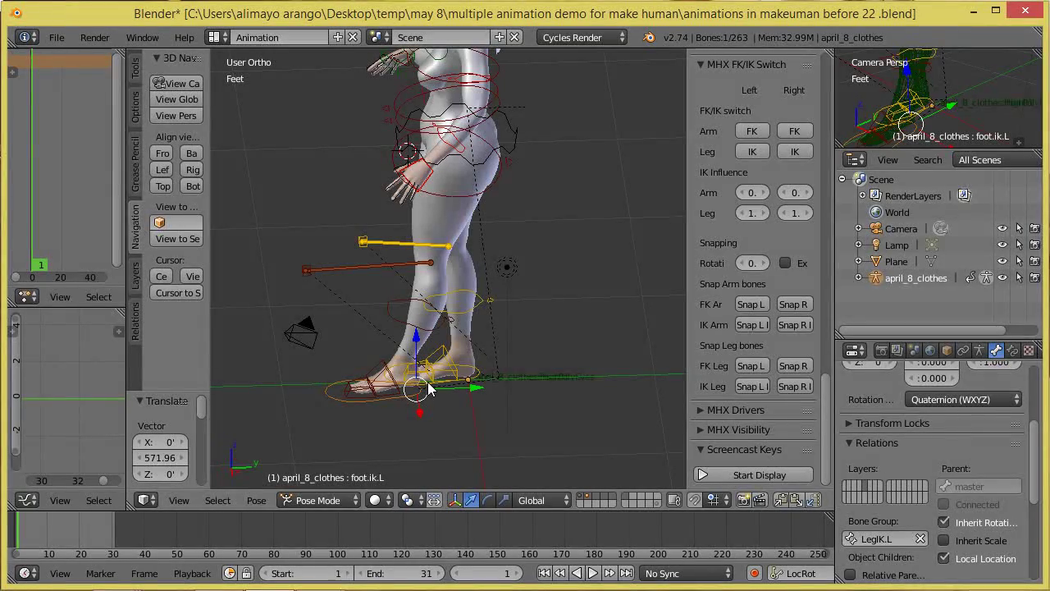
{"action": "right_click", "coordinate": [479, 377]}
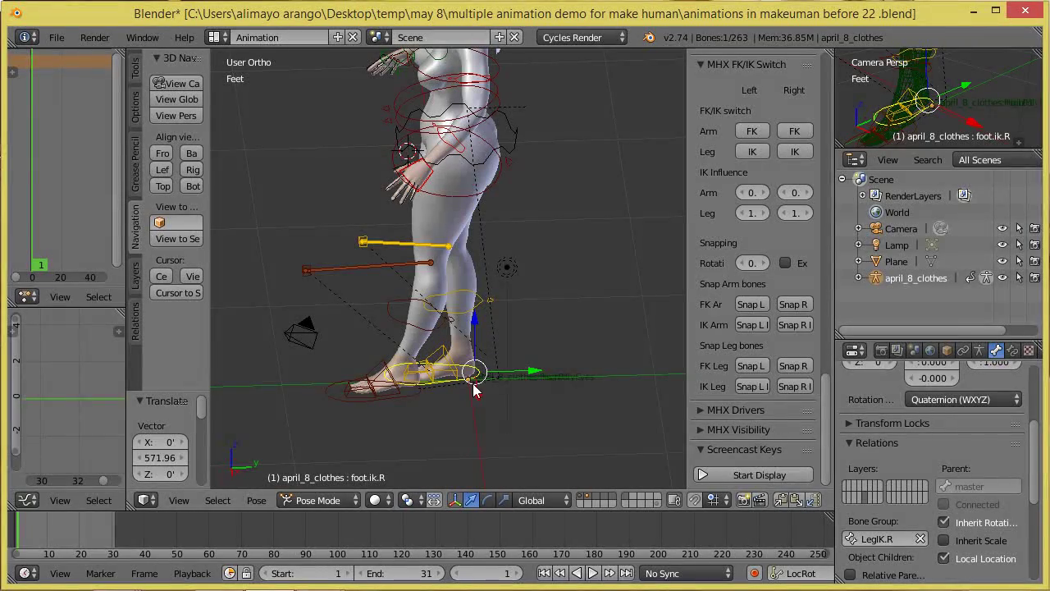
{"action": "left_click_drag", "start_coordinate": [534, 375], "coordinate": [627, 371]}
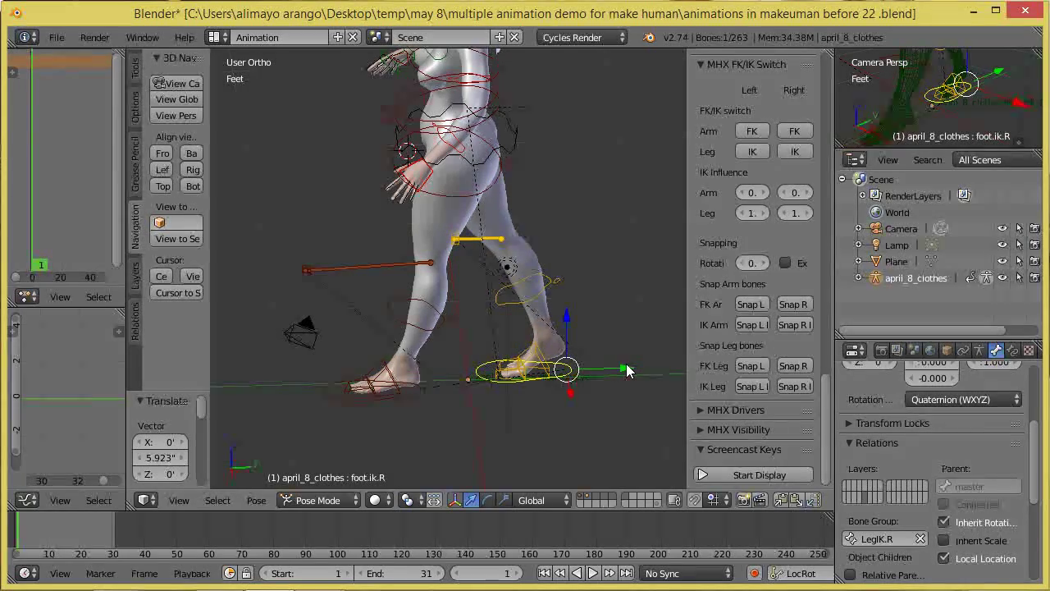
Rotate the right reverse foot bone about 65° around the global X axis to raise the heel
{"action": "middle_click_drag", "start_coordinate": [594, 391], "coordinate": [583, 364]}
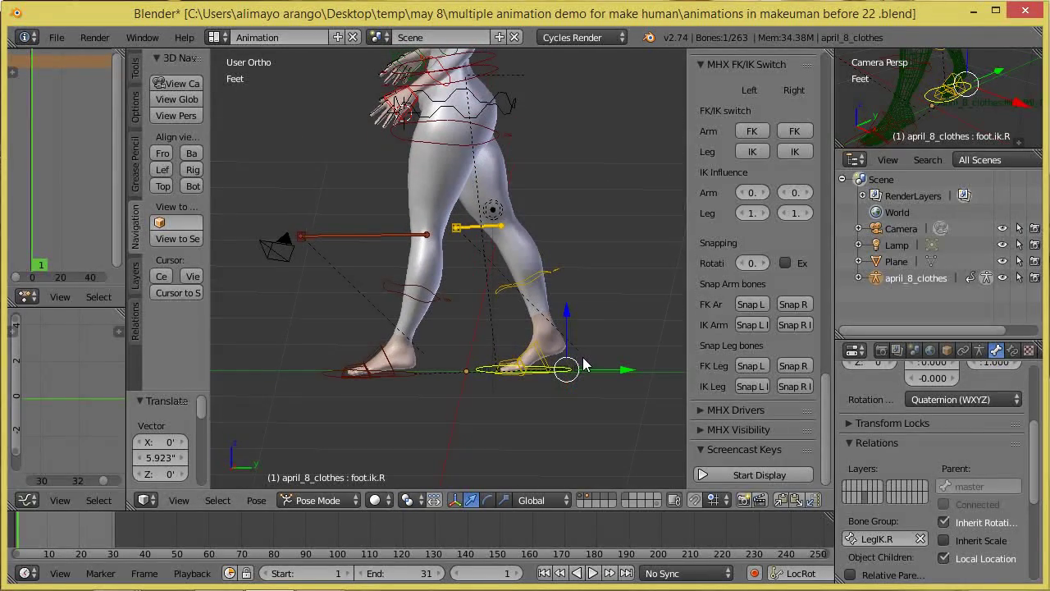
{"action": "middle_click_drag", "start_coordinate": [582, 246], "coordinate": [597, 353], "text": "shift"}
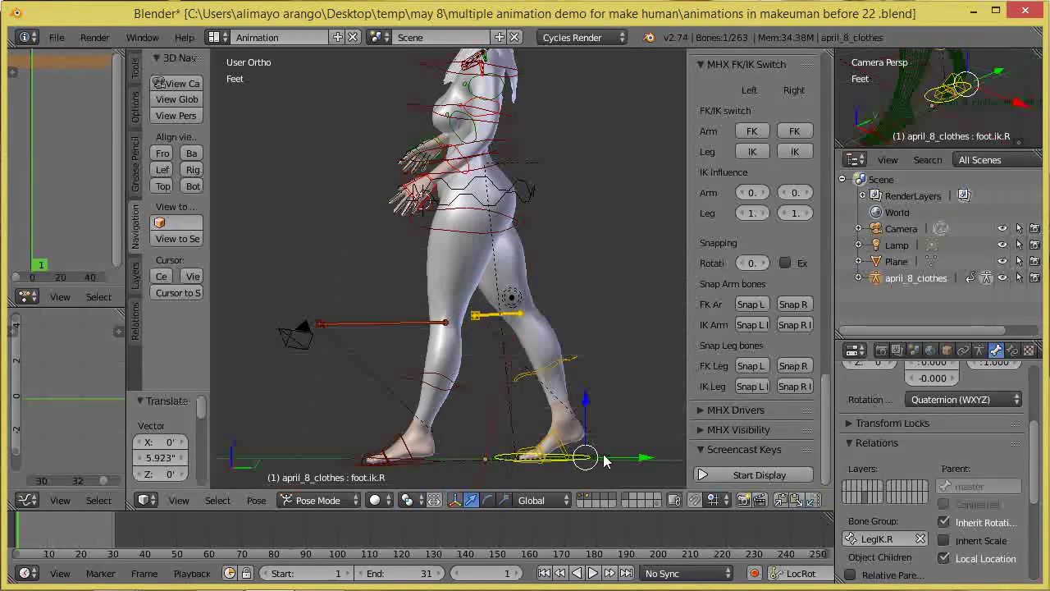
{"action": "right_click", "coordinate": [559, 447]}
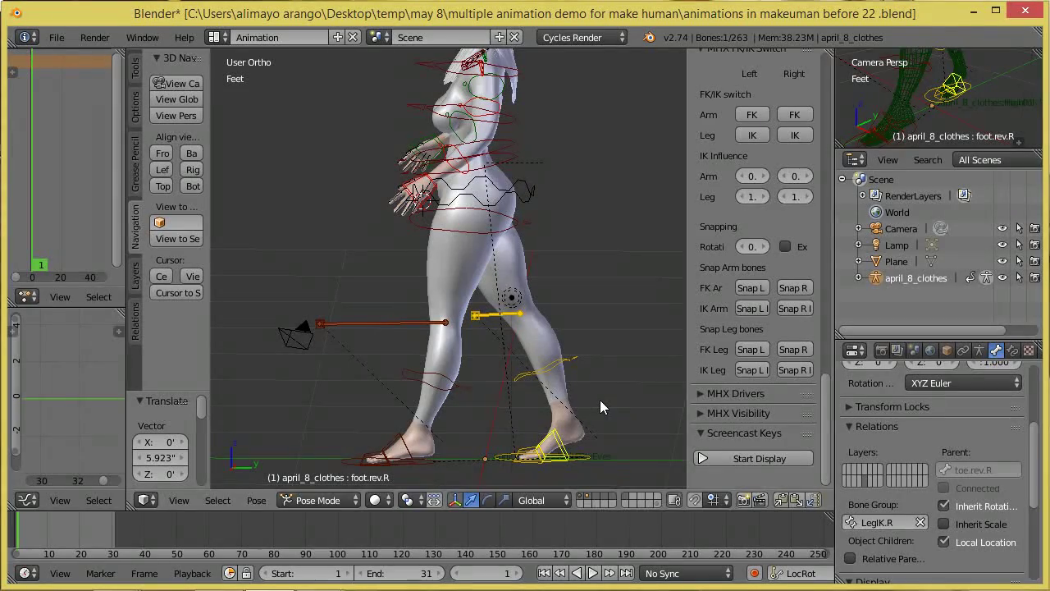
{"action": "key", "text": "r"}
{"action": "key", "text": "x"}
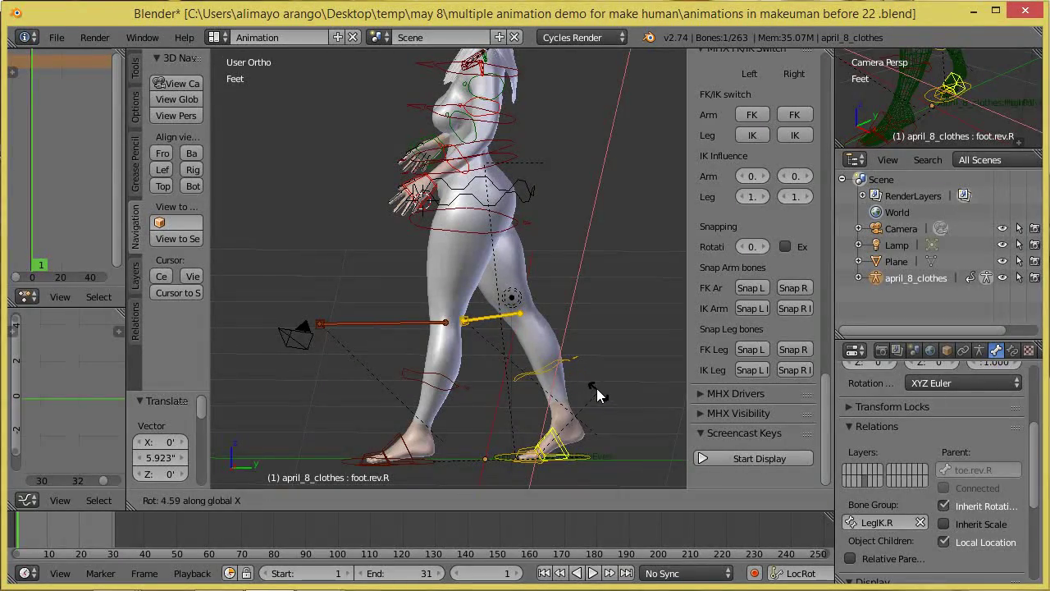
{"action": "left_click", "coordinate": [509, 359]}
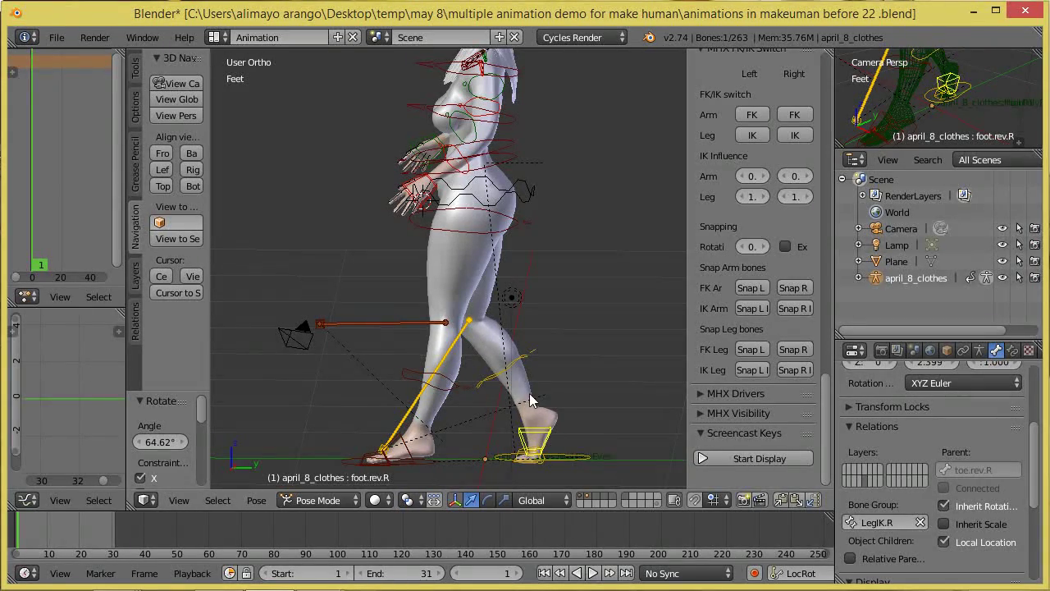
Widen the stride along Y by moving the right foot IK control back about 1.2 inches and the left one forward about 0.79 inches
{"action": "right_click", "coordinate": [589, 458]}
{"action": "key", "text": "g"}
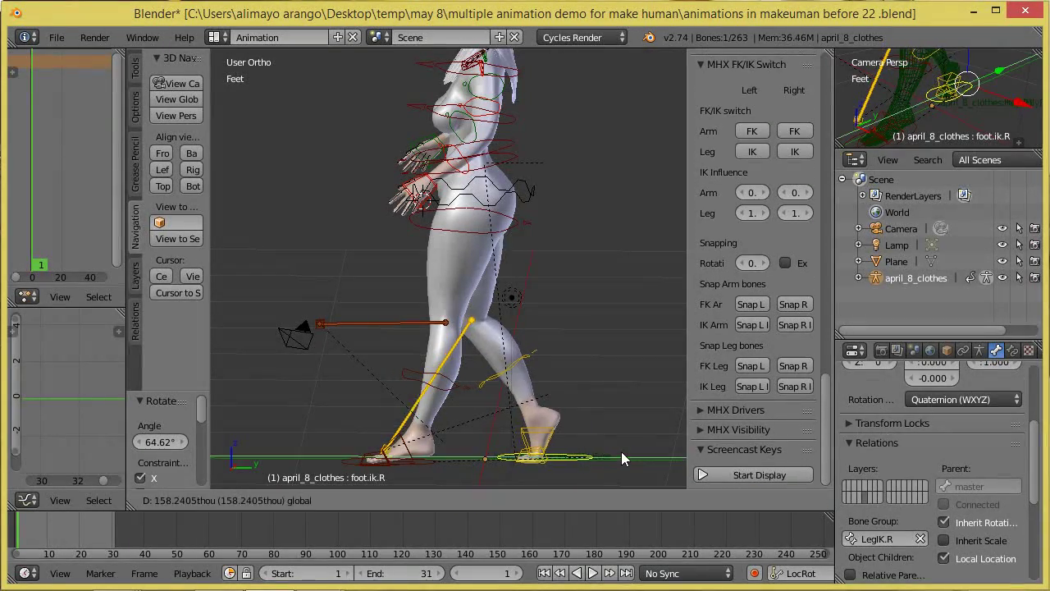
{"action": "left_click", "coordinate": [637, 450]}
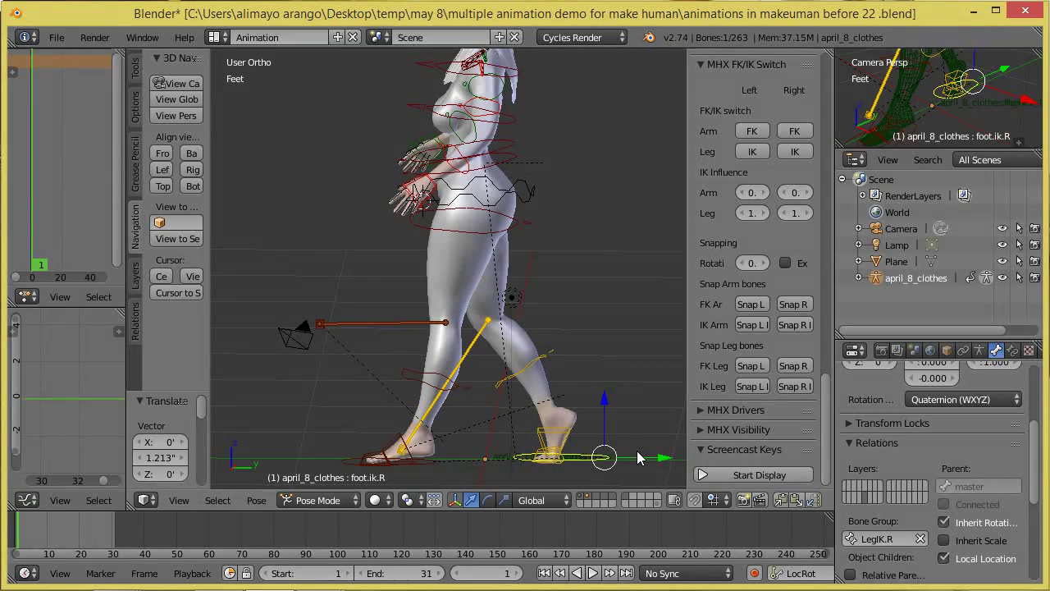
{"action": "right_click", "coordinate": [426, 459]}
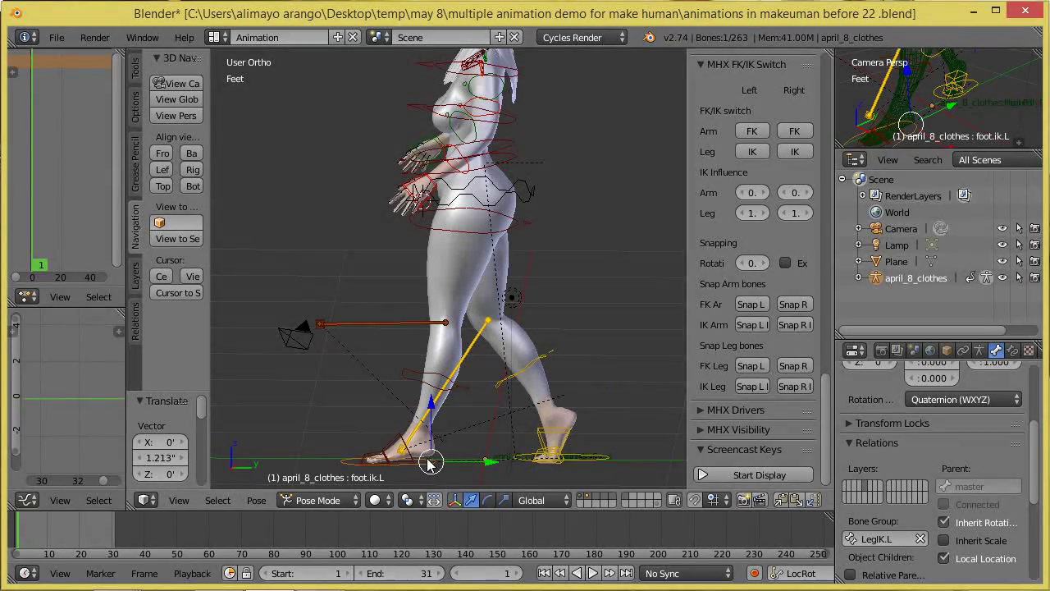
{"action": "key", "text": "g"}
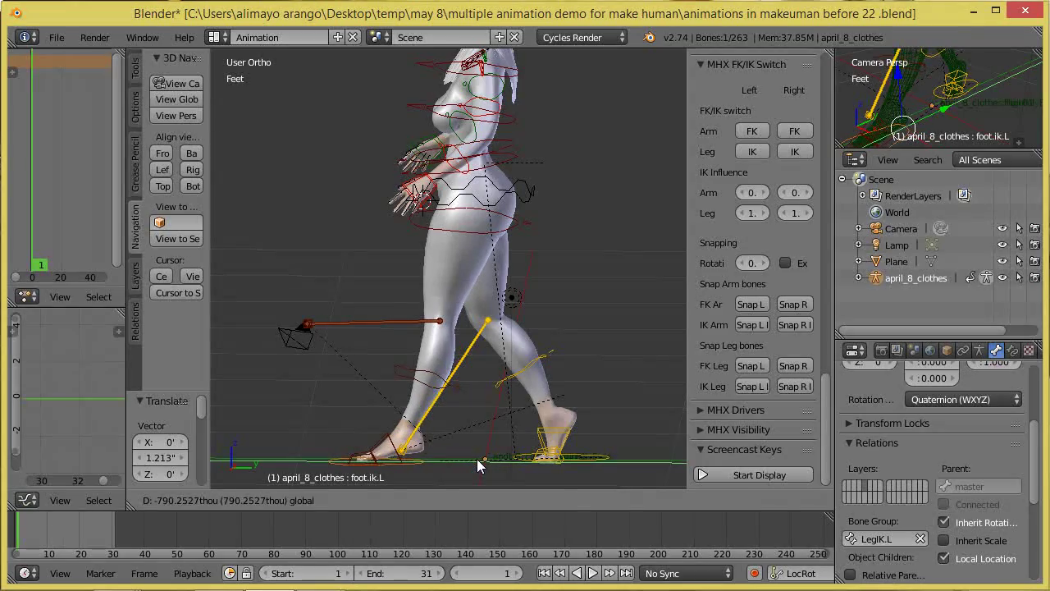
{"action": "left_click", "coordinate": [414, 460]}
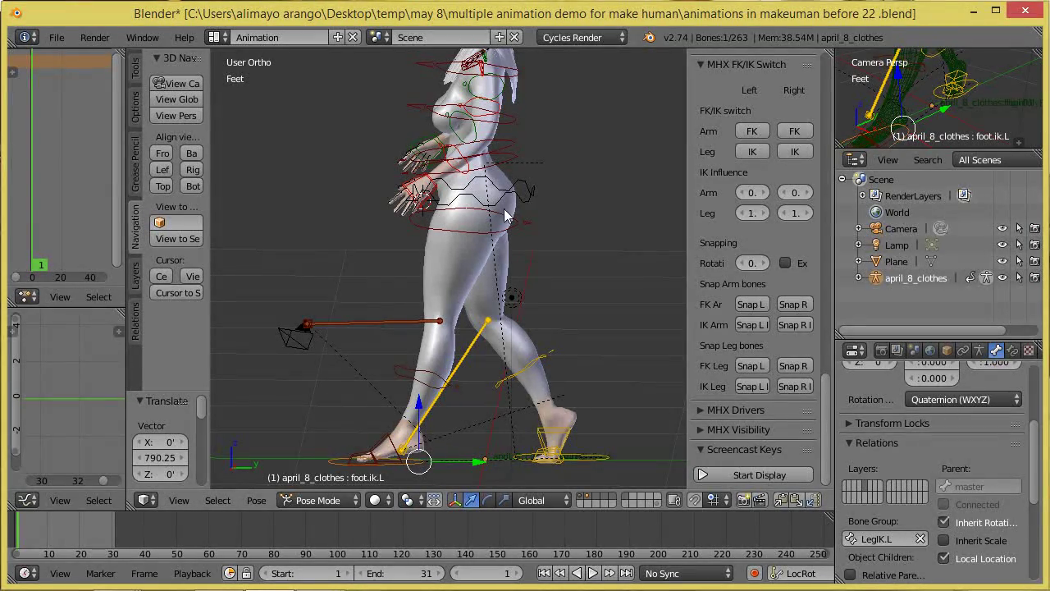
Lower the root bone about 0.96 inches along the global Z axis to drop the hips
{"action": "right_click", "coordinate": [525, 192]}
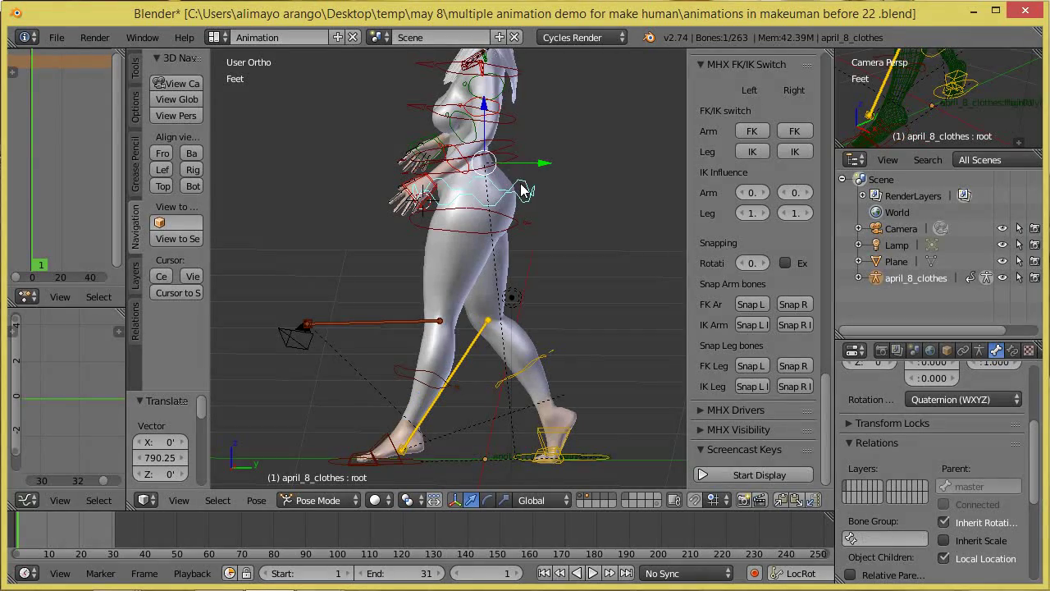
{"action": "key", "text": "g"}
{"action": "key", "text": "z"}
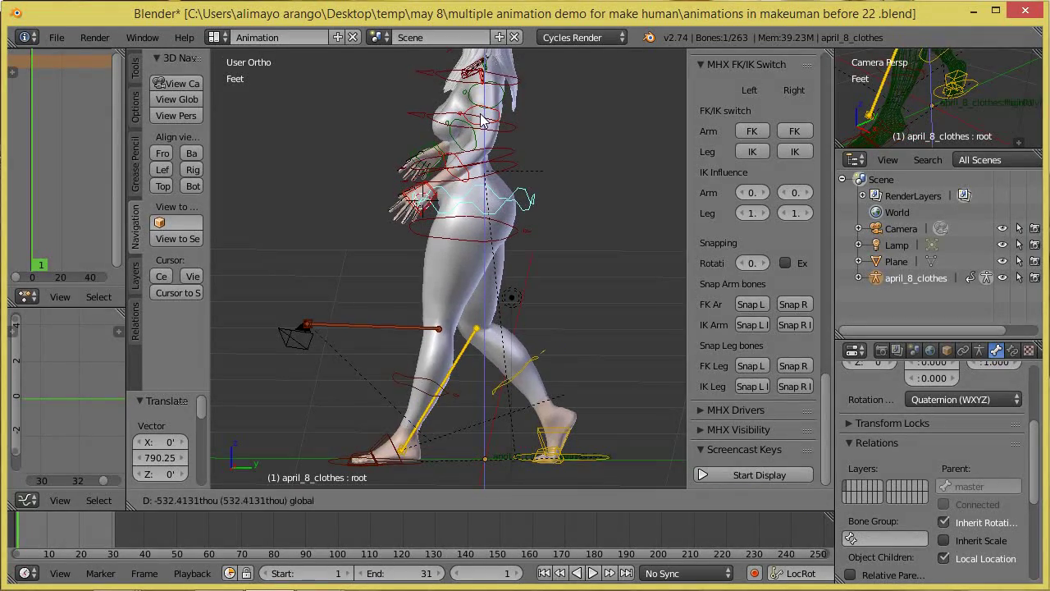
{"action": "left_click", "coordinate": [481, 123]}
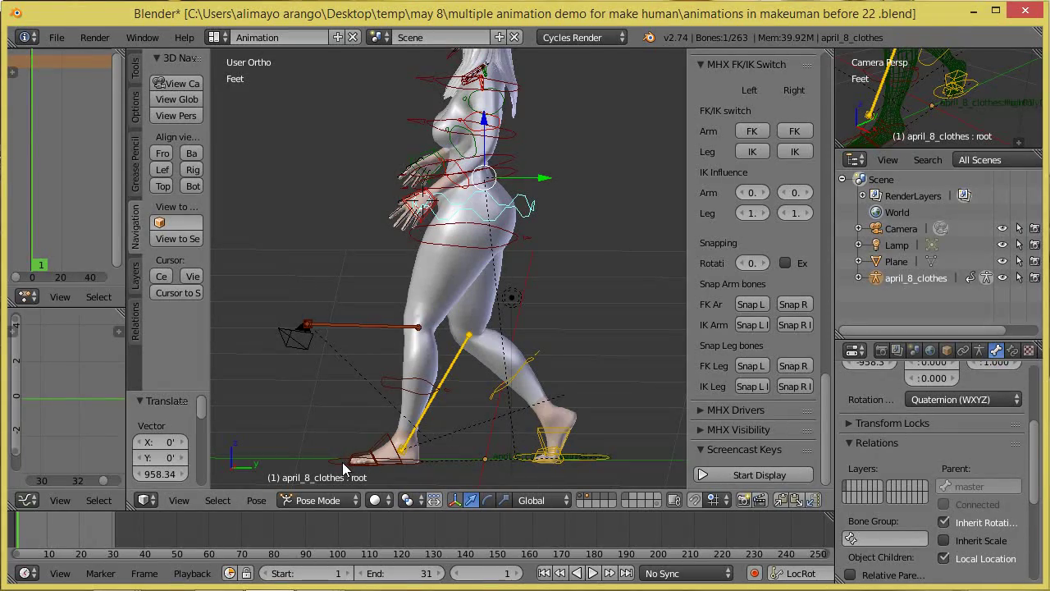
Rotate the left foot IK control about 22° around the global X axis to raise the front foot's toes
{"action": "right_click", "coordinate": [419, 462]}
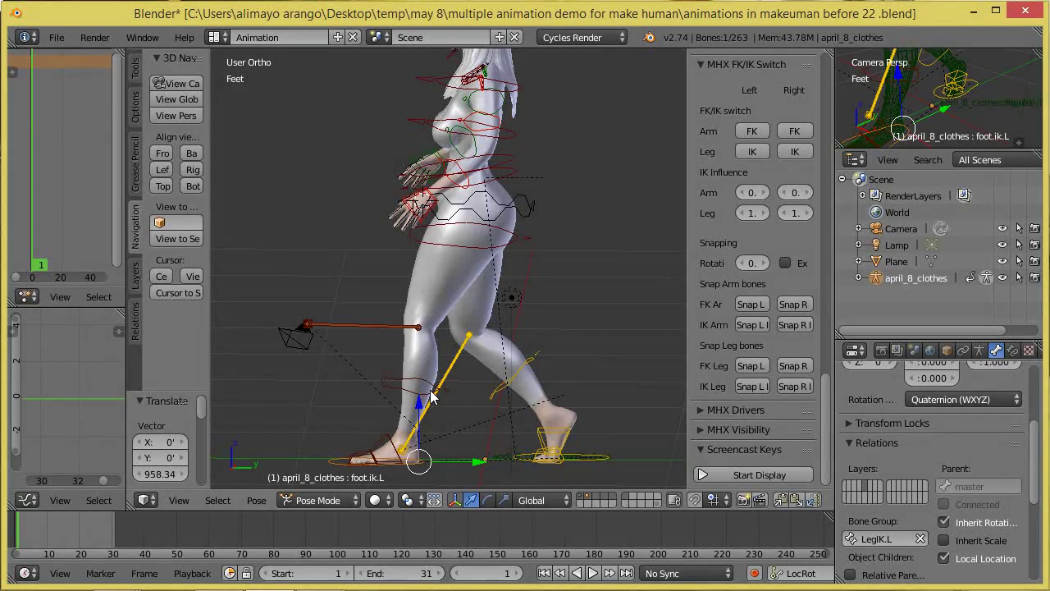
{"action": "key", "text": "r"}
{"action": "key", "text": "x"}
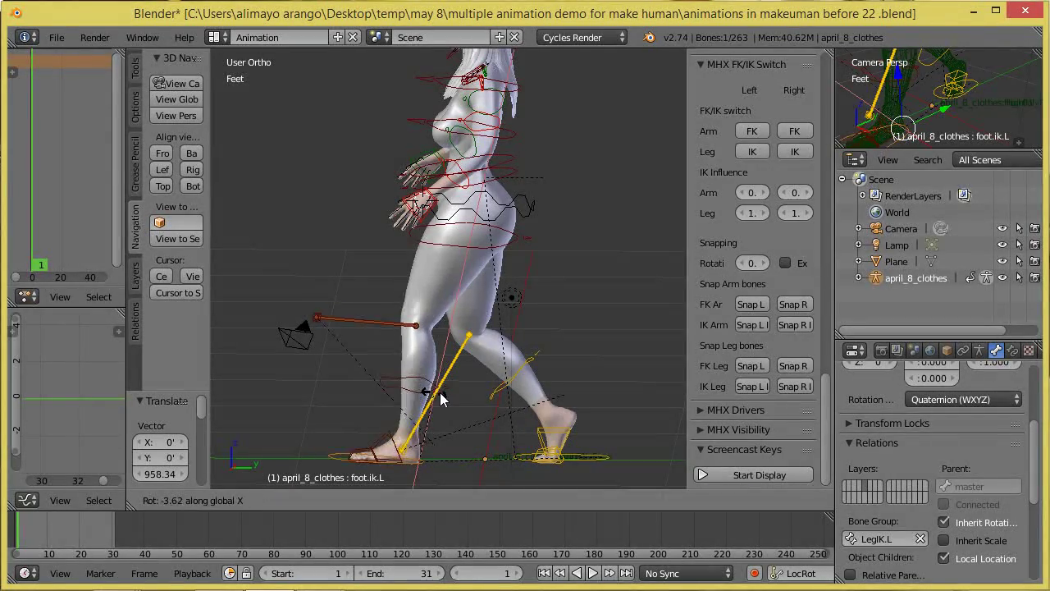
{"action": "left_click", "coordinate": [456, 401]}
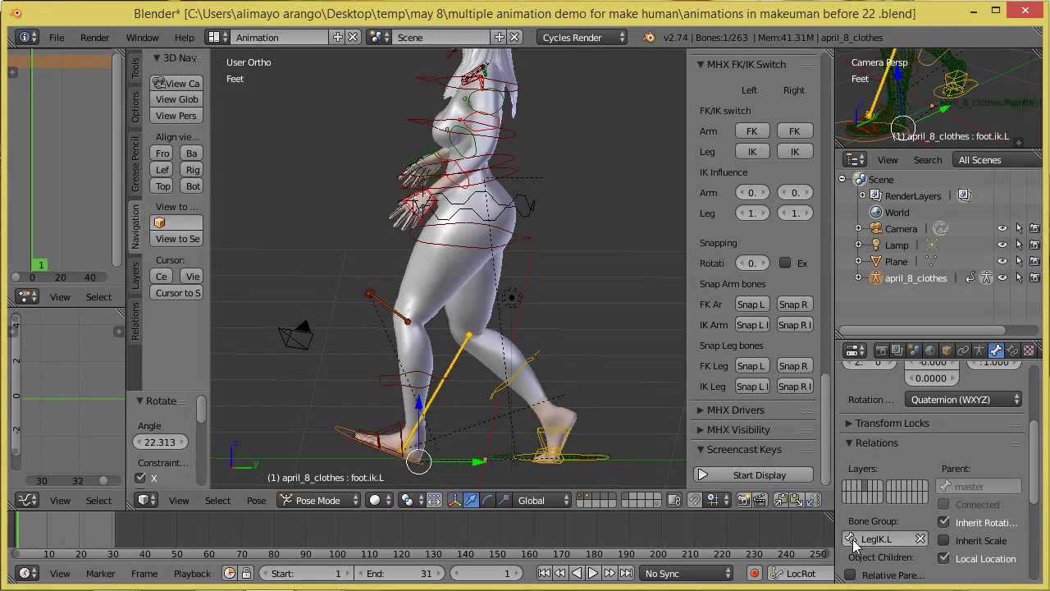
Start the screencast keys display and move the left foot IK control about 1.4 inches forward along the global Y axis
{"action": "left_click", "coordinate": [779, 482]}
{"action": "key", "text": "g"}
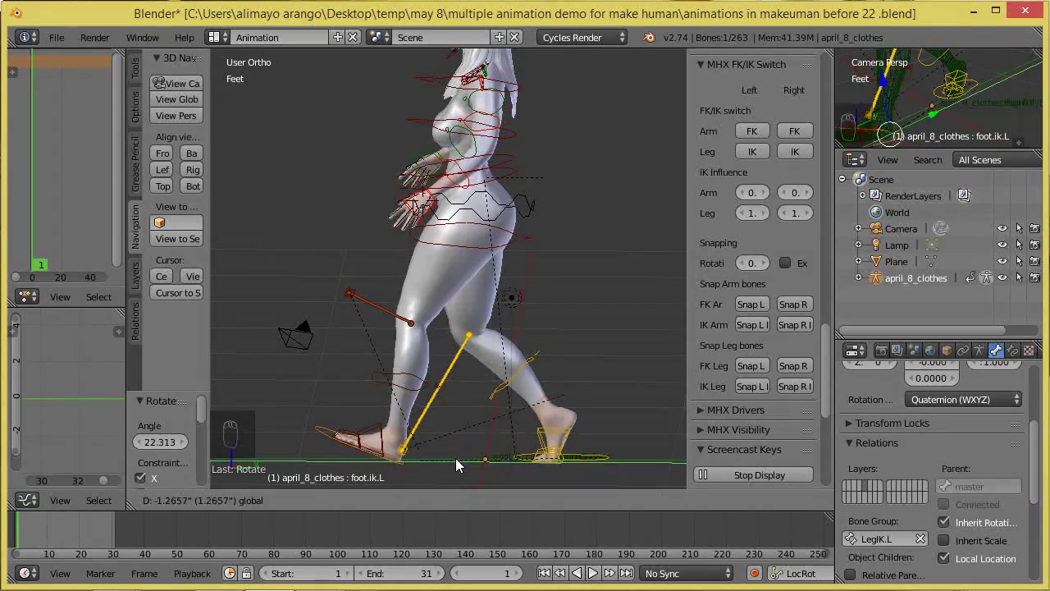
{"action": "left_click", "coordinate": [454, 458]}
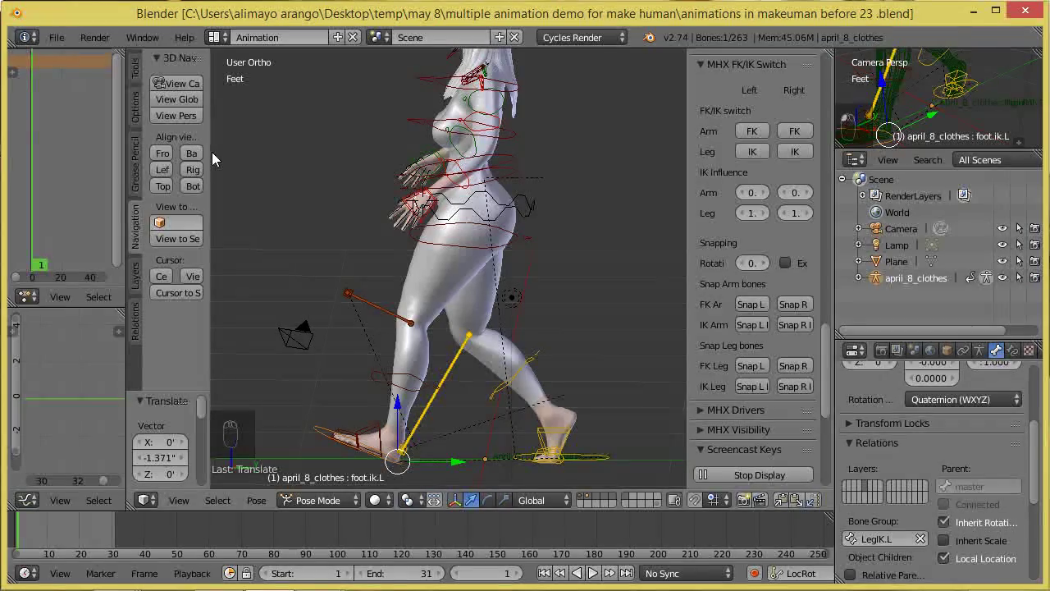
In the right side view, move the right foot IK control back about 1.4 inches along the Y axis
{"action": "left_click_drag", "start_coordinate": [210, 152], "coordinate": [248, 153]}
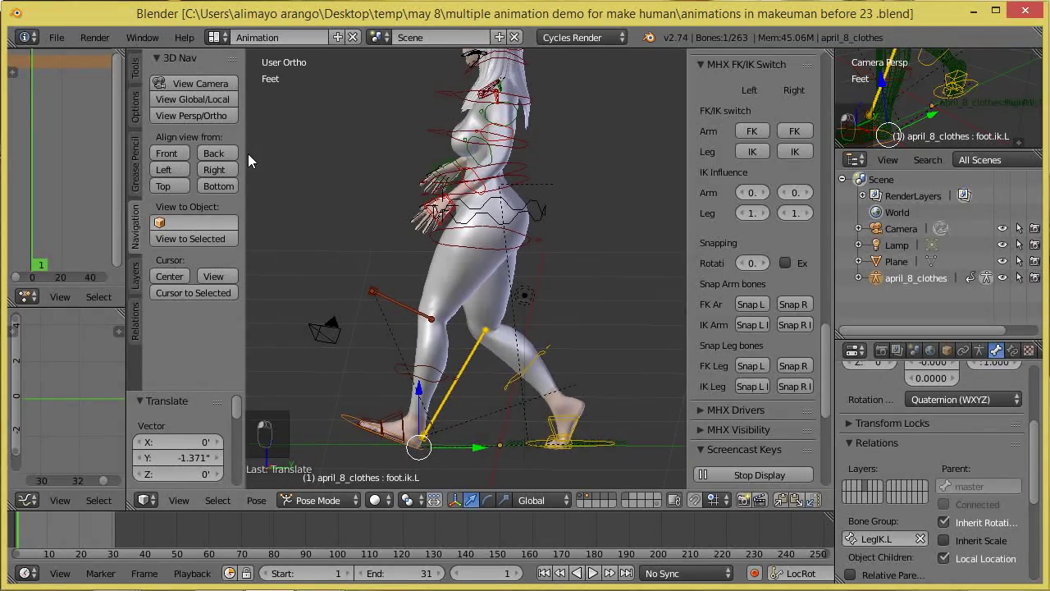
{"action": "left_click", "coordinate": [230, 170]}
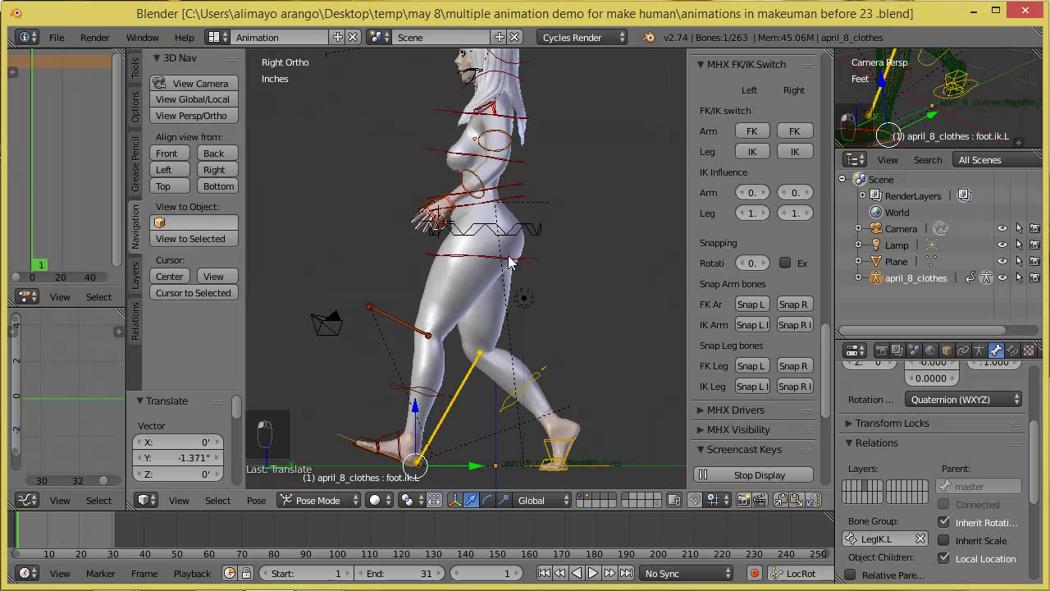
{"action": "scroll", "coordinate": [569, 236], "scroll_direction": "down", "scroll_amount": 1}
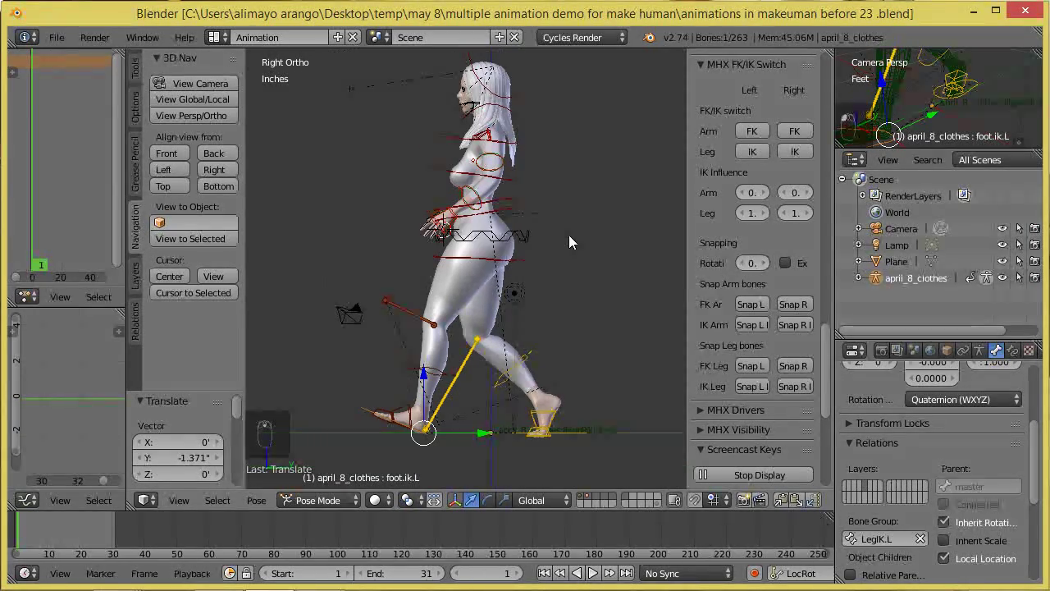
{"action": "right_click_drag", "start_coordinate": [581, 429], "coordinate": [579, 437]}
{"action": "right_click", "coordinate": [597, 434]}
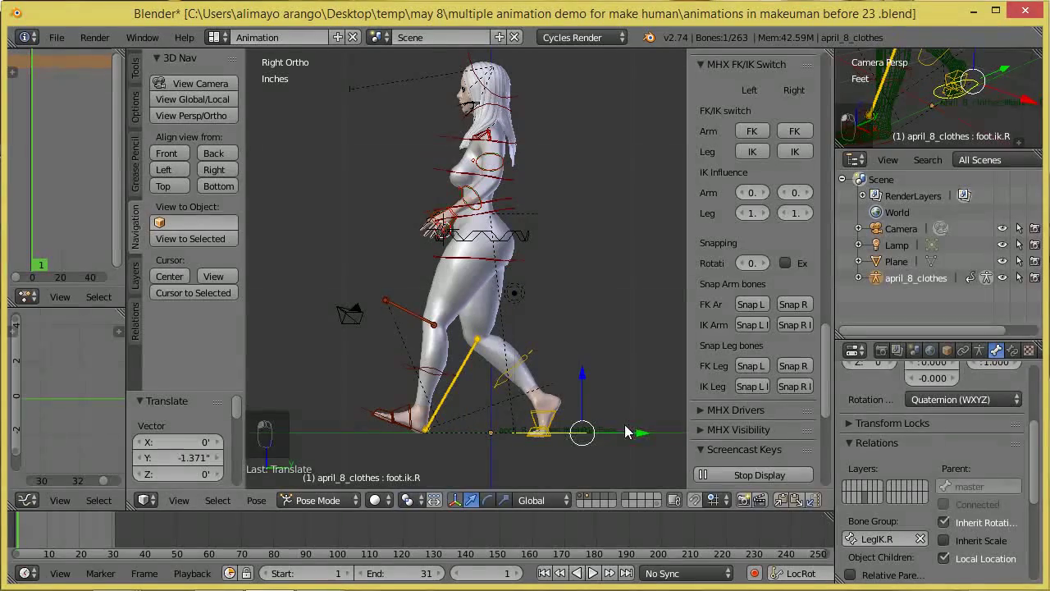
{"action": "left_click_drag", "start_coordinate": [642, 435], "coordinate": [658, 427]}
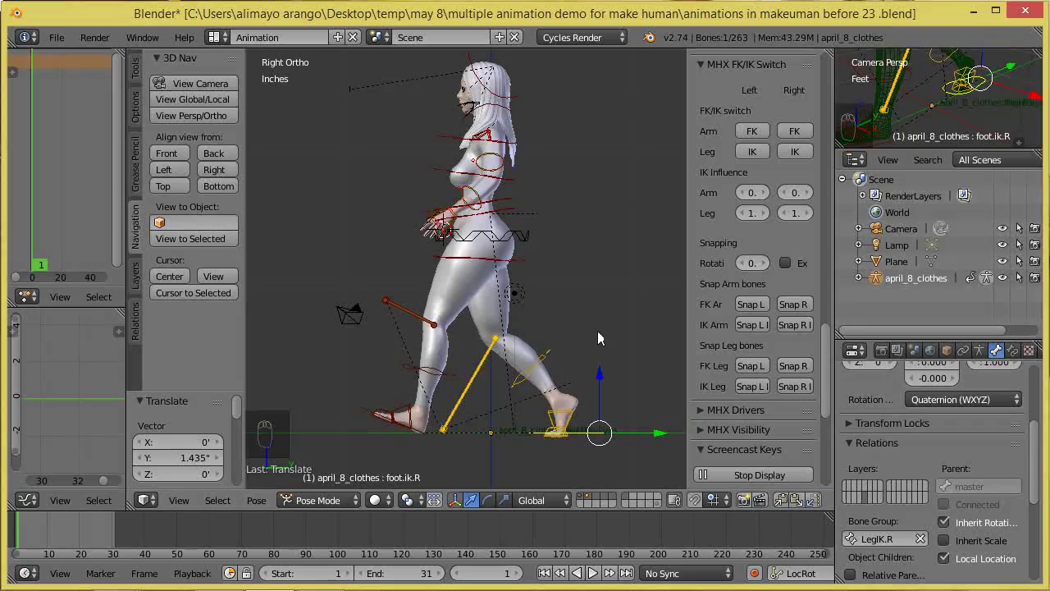
Rotate the spine bone about 17.3° around the global X axis to lean the torso forward
{"action": "scroll", "coordinate": [587, 325], "scroll_direction": "up", "scroll_amount": 1}
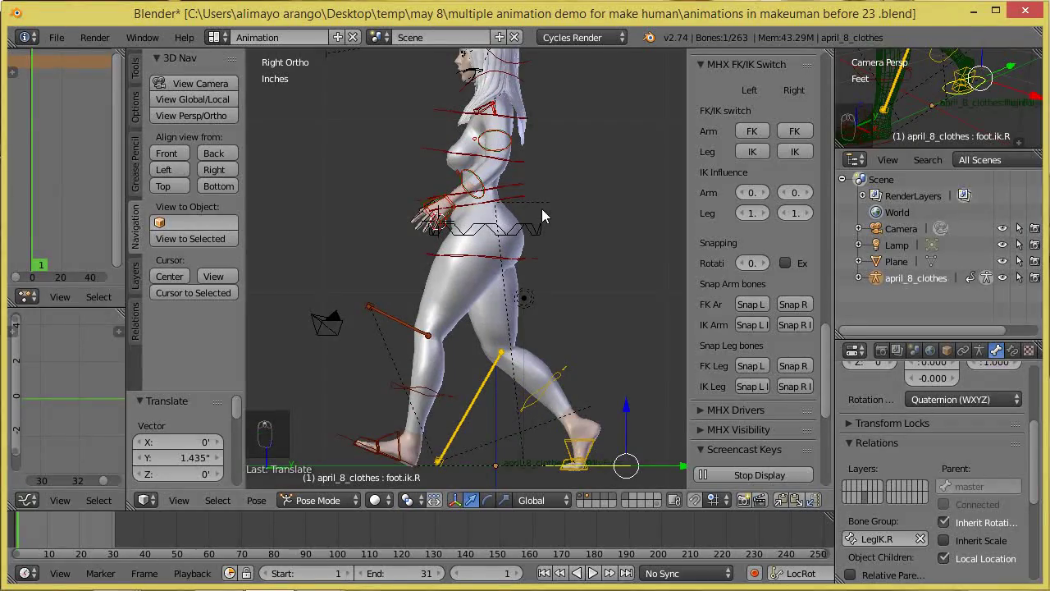
{"action": "scroll", "coordinate": [542, 209], "scroll_direction": "down", "scroll_amount": 1}
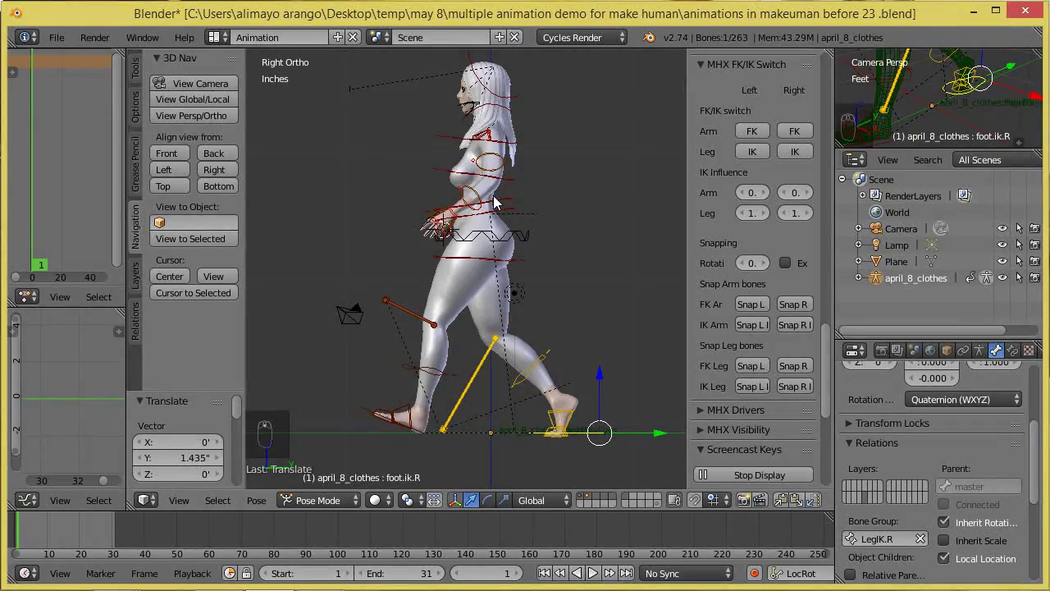
{"action": "right_click", "coordinate": [503, 215]}
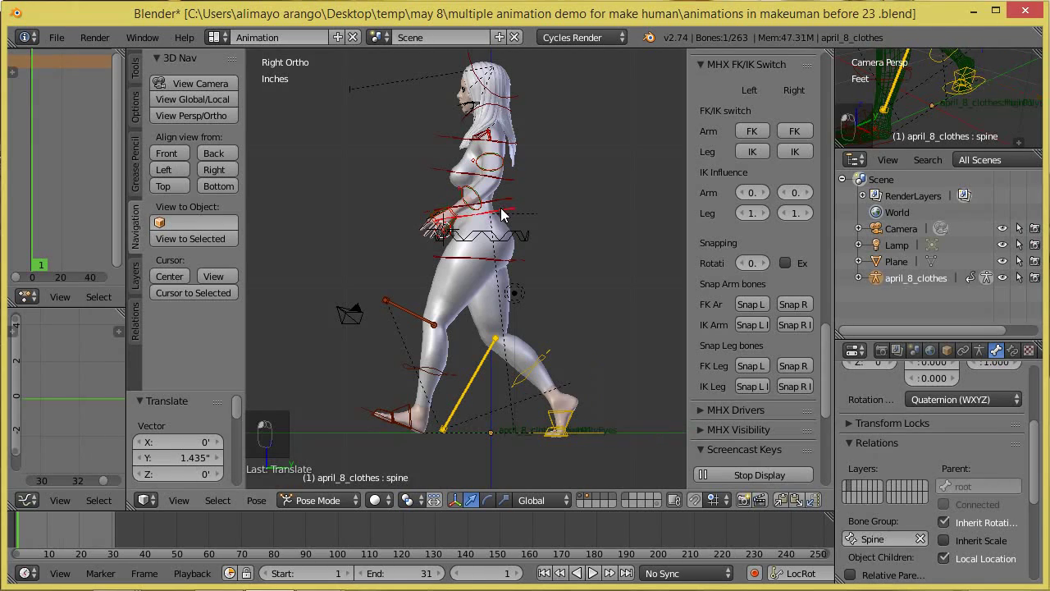
{"action": "key", "text": "r"}
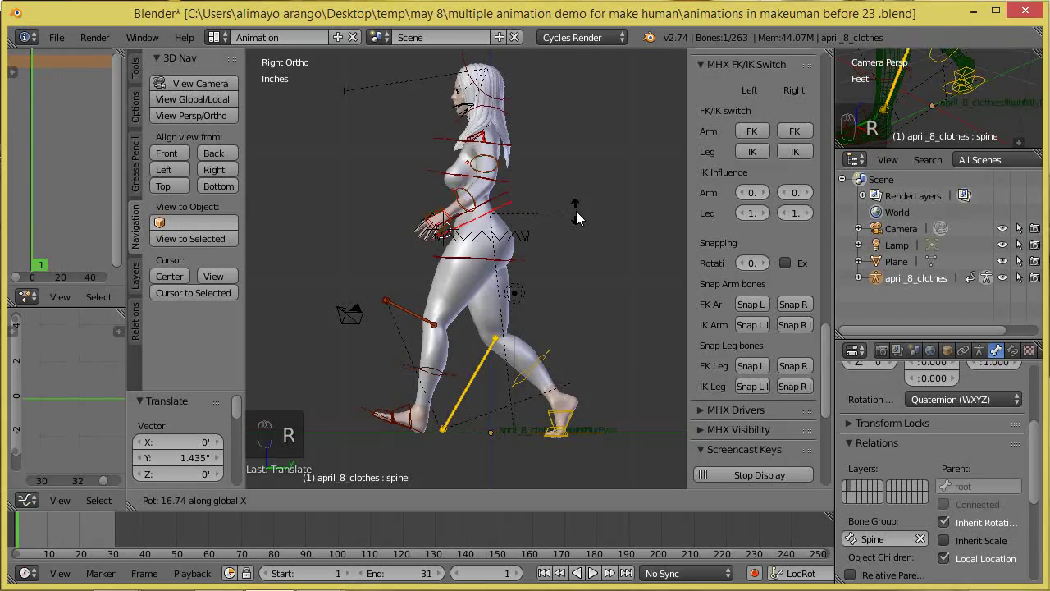
{"action": "left_click", "coordinate": [577, 216]}
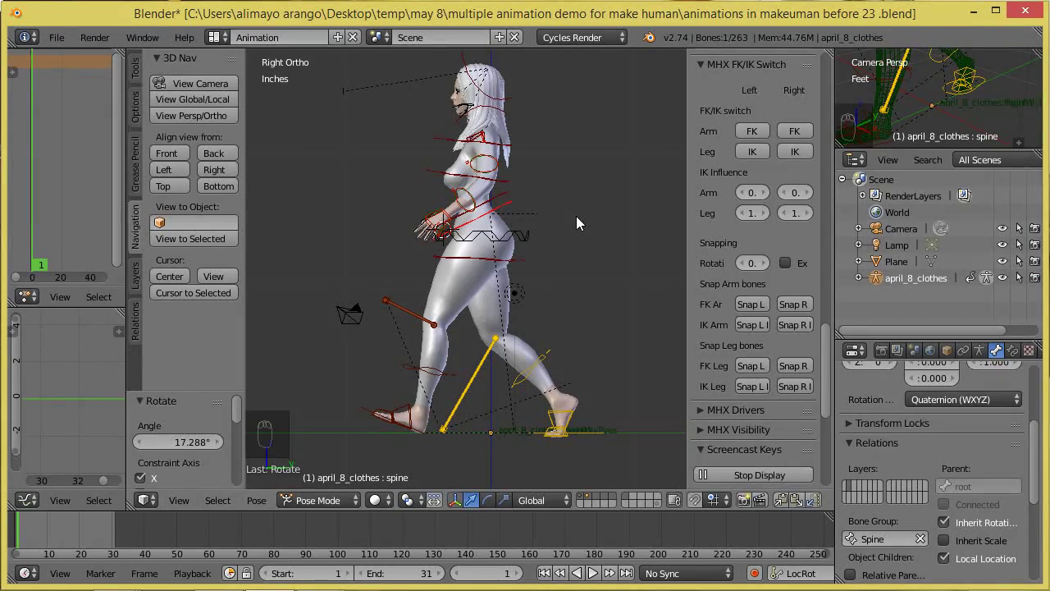
Rotate the root bone about 4.9° around the global X axis
{"action": "right_click", "coordinate": [514, 233]}
{"action": "key", "text": "r"}
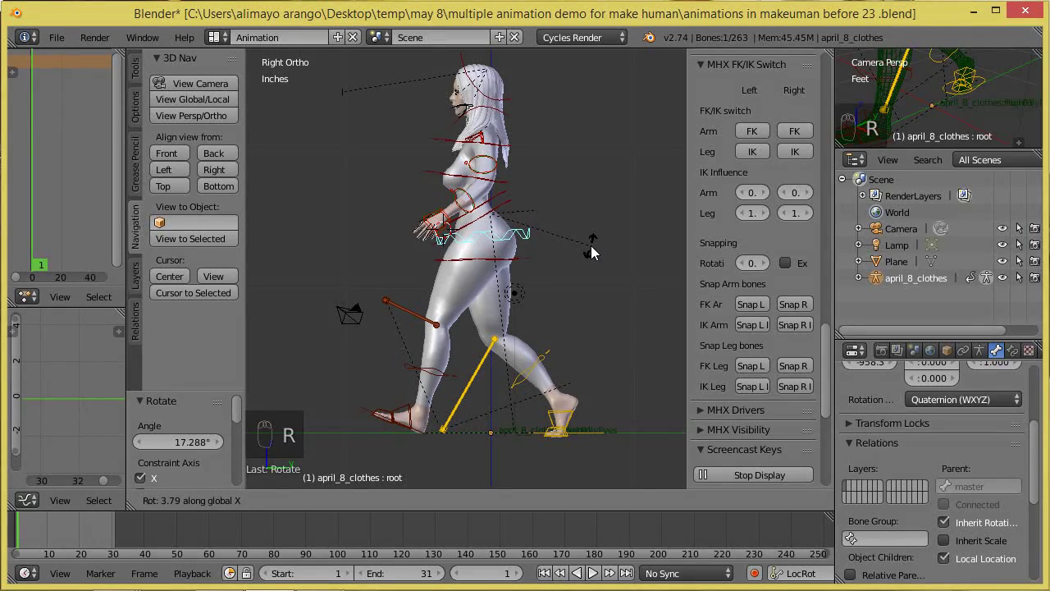
{"action": "left_click", "coordinate": [592, 245]}
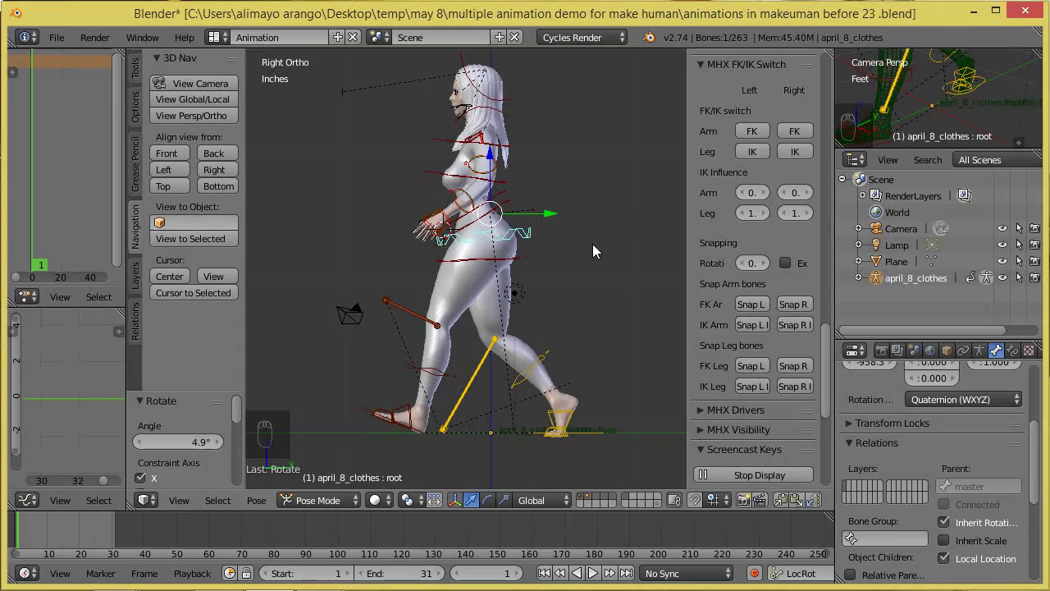
Tilt the hips bone about -10.4° as seen from the front and save the file as "animations in makeuman before 24 .blend"
{"action": "middle_click_drag", "start_coordinate": [344, 297], "coordinate": [517, 316]}
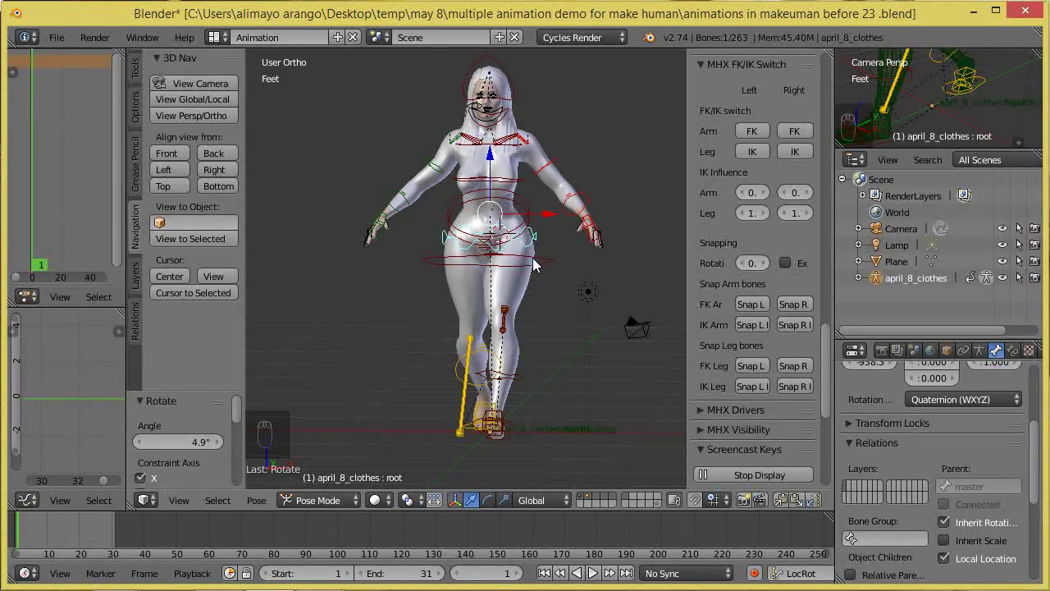
{"action": "middle_click_drag", "start_coordinate": [515, 263], "coordinate": [504, 283]}
{"action": "right_click", "coordinate": [509, 275]}
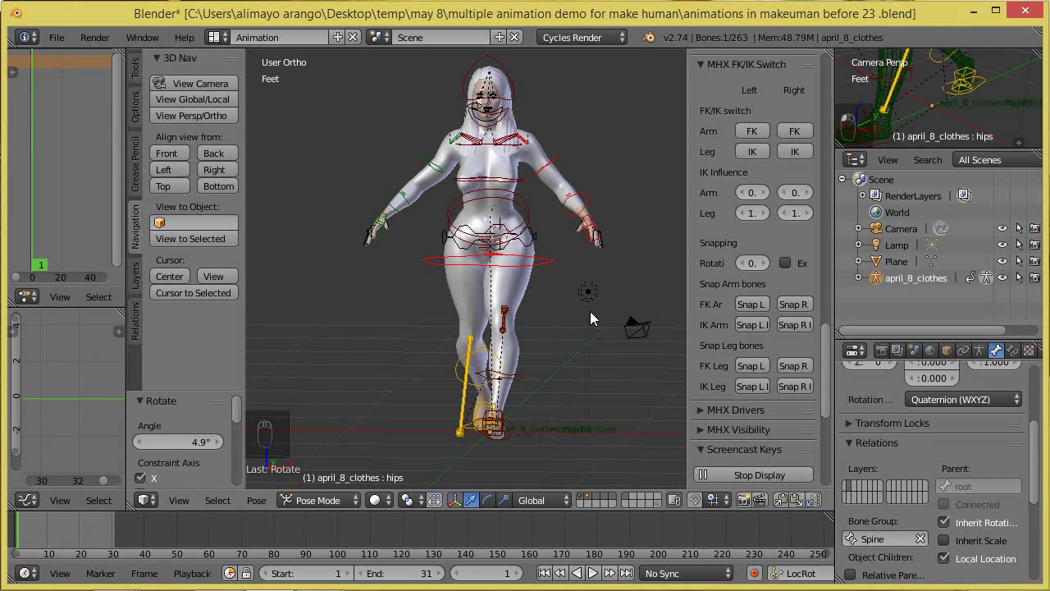
{"action": "key", "text": "r"}
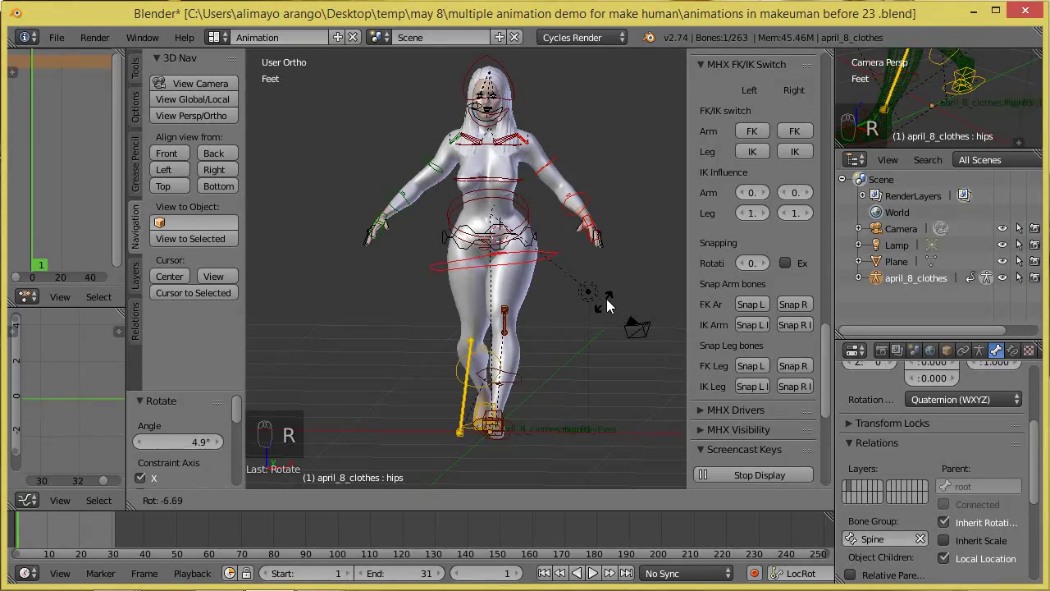
{"action": "left_click", "coordinate": [609, 294]}
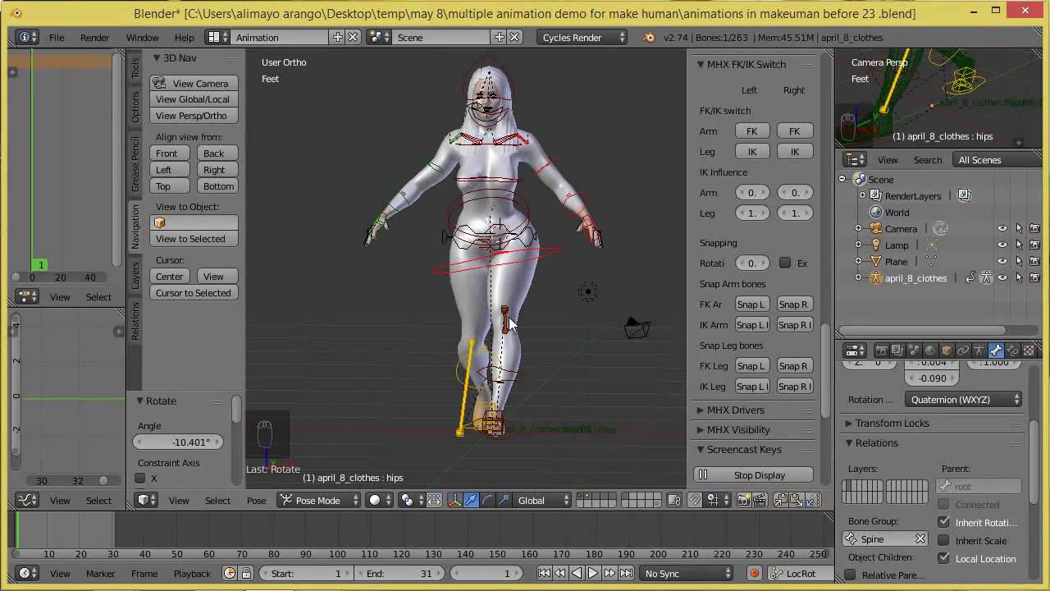
{"action": "middle_click_drag", "start_coordinate": [597, 344], "coordinate": [549, 324]}
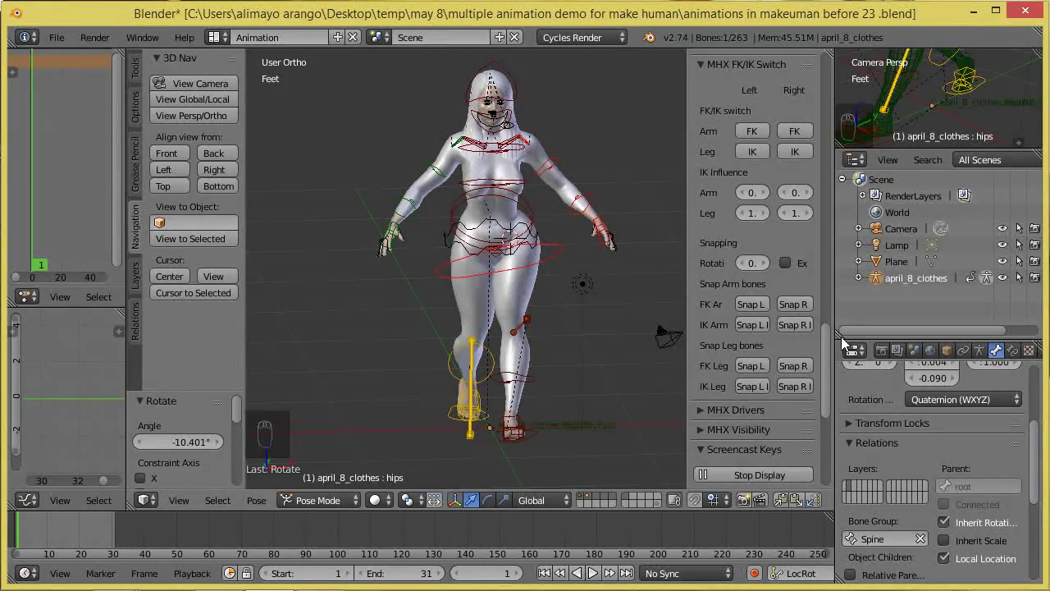
{"action": "key", "text": "ctrl+alt+s"}
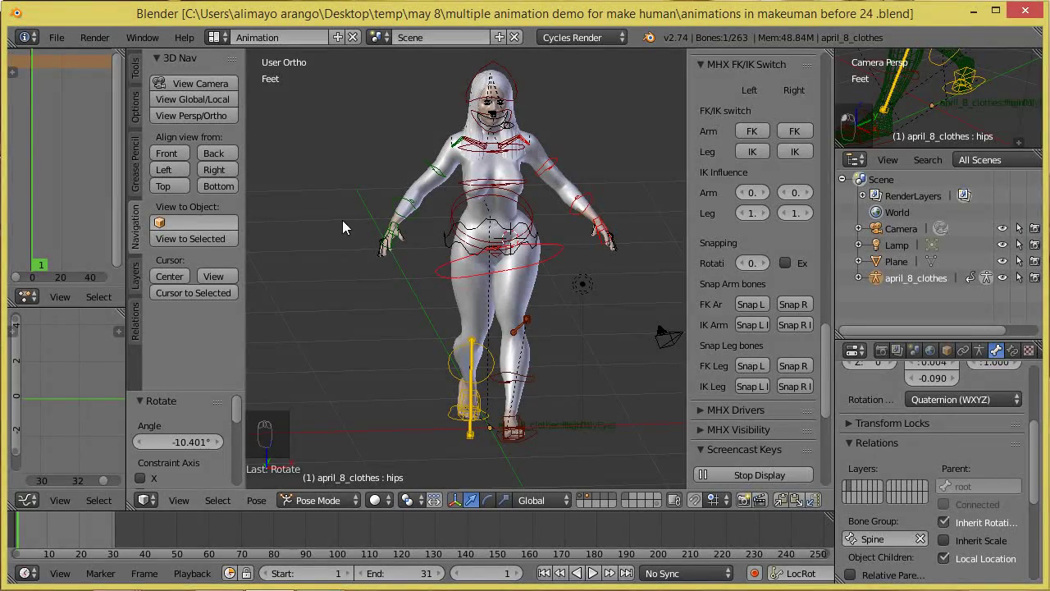
Twist the root bone about -19.9° around the global Z axis to turn the pelvis with the stride
{"action": "left_click", "coordinate": [218, 169]}
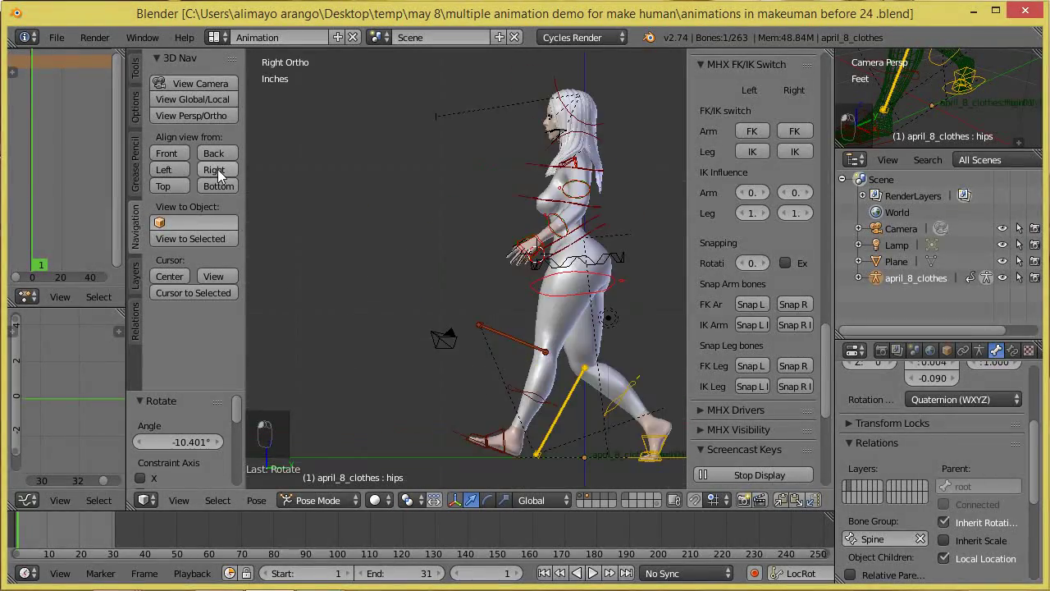
{"action": "right_click", "coordinate": [622, 258]}
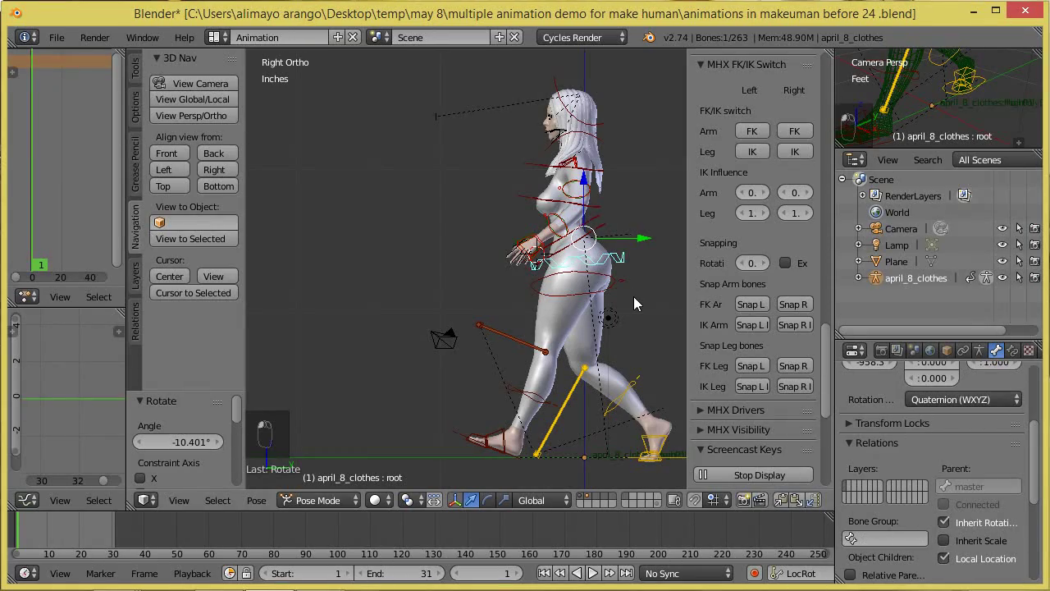
{"action": "key", "text": "r"}
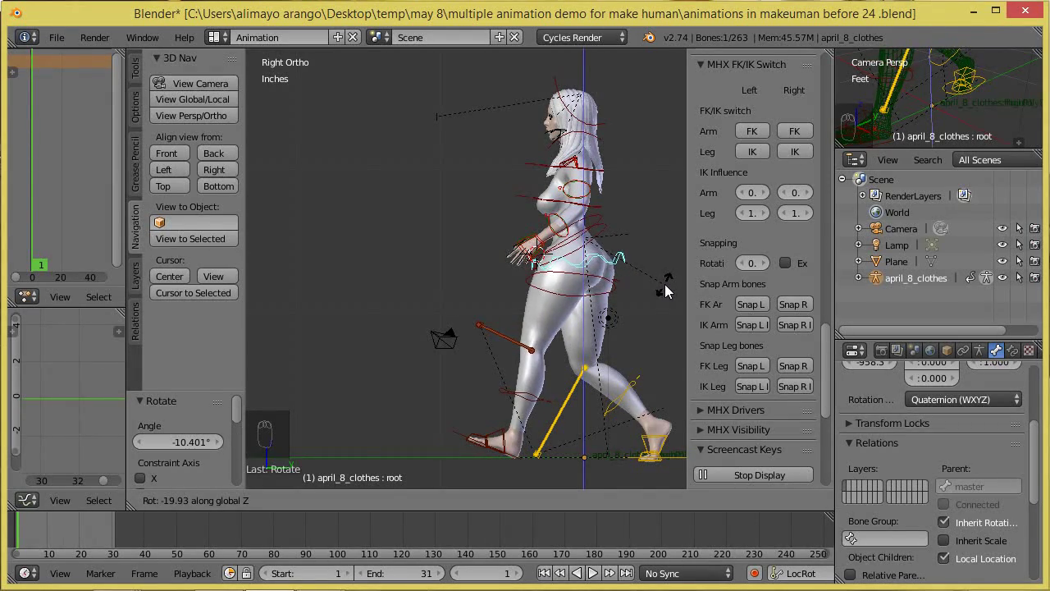
{"action": "left_click", "coordinate": [667, 282]}
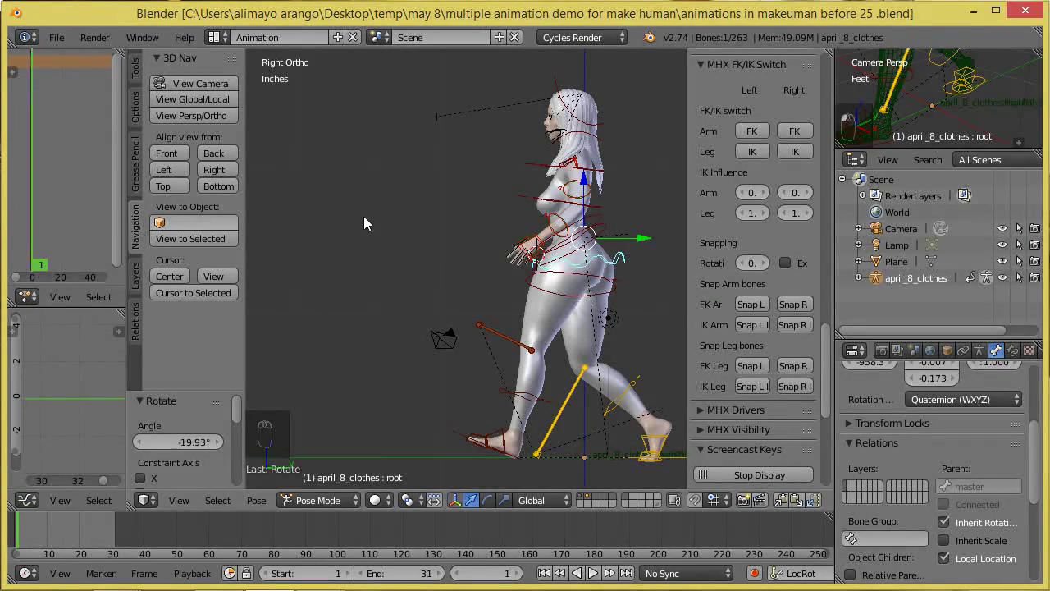
Rotate the chest bone about 4° around the global Y axis to counter the hip tilt
{"action": "middle_click_drag", "start_coordinate": [361, 244], "coordinate": [575, 275]}
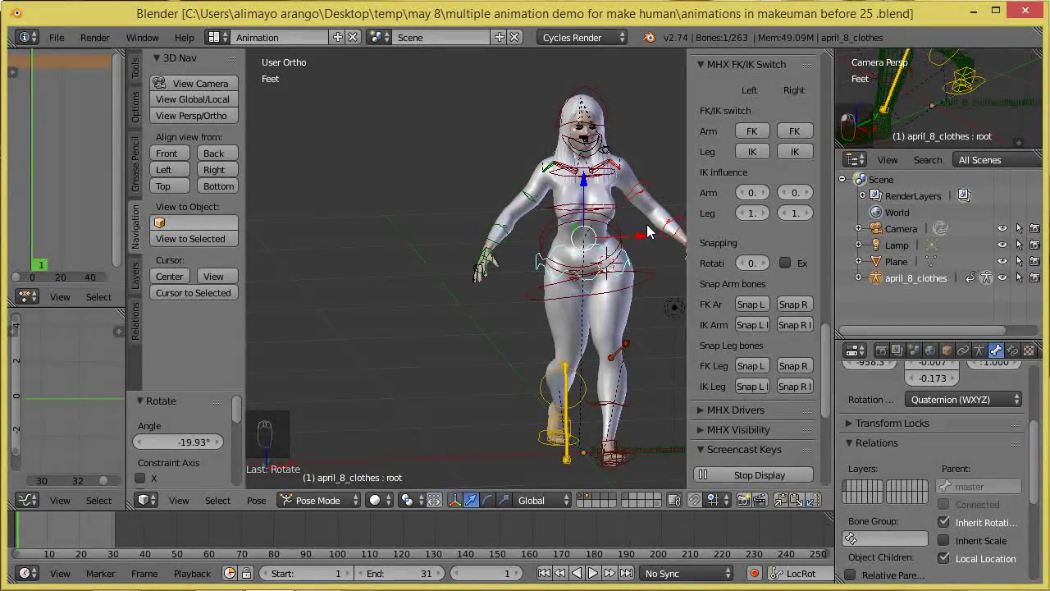
{"action": "right_click", "coordinate": [617, 212]}
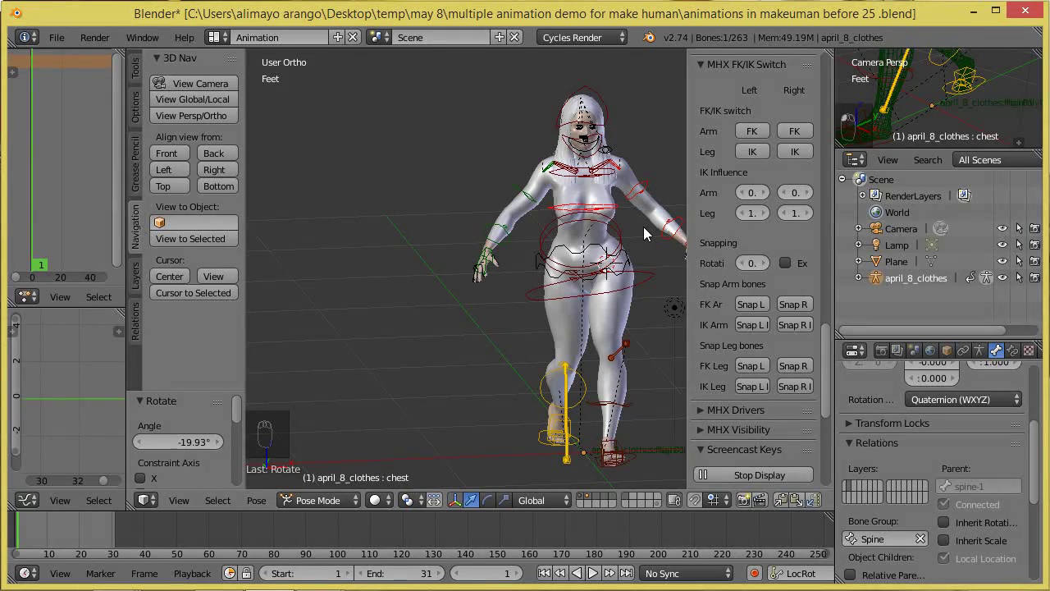
{"action": "key", "text": "r"}
{"action": "key", "text": "y"}
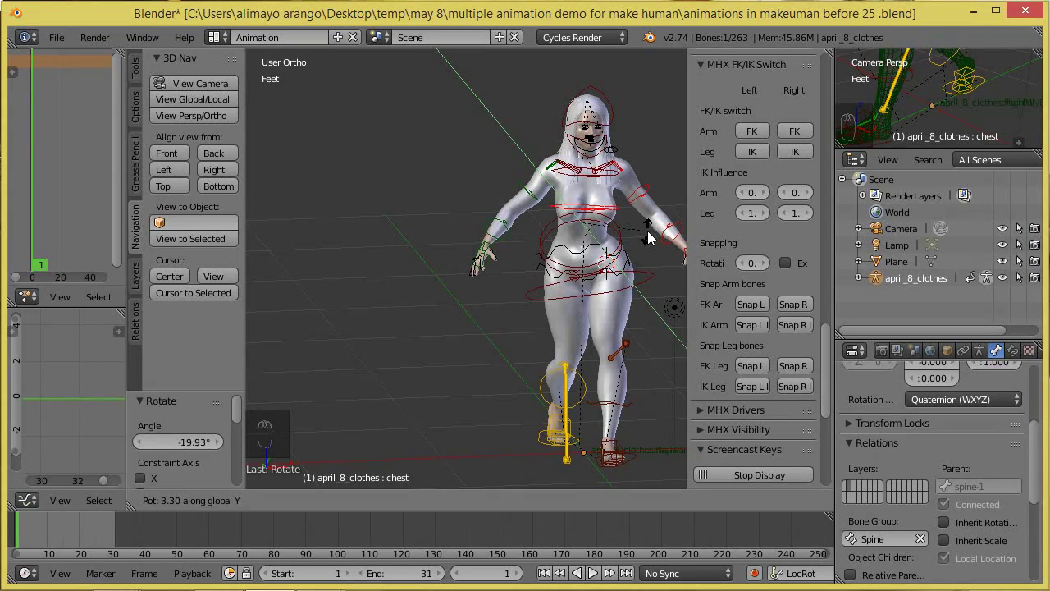
{"action": "left_click", "coordinate": [648, 233]}
Rotate the left upper arm FK bone about 32.5° around the global Y axis to lower the arm beside the body
{"action": "middle_click_drag", "start_coordinate": [641, 301], "coordinate": [619, 278]}
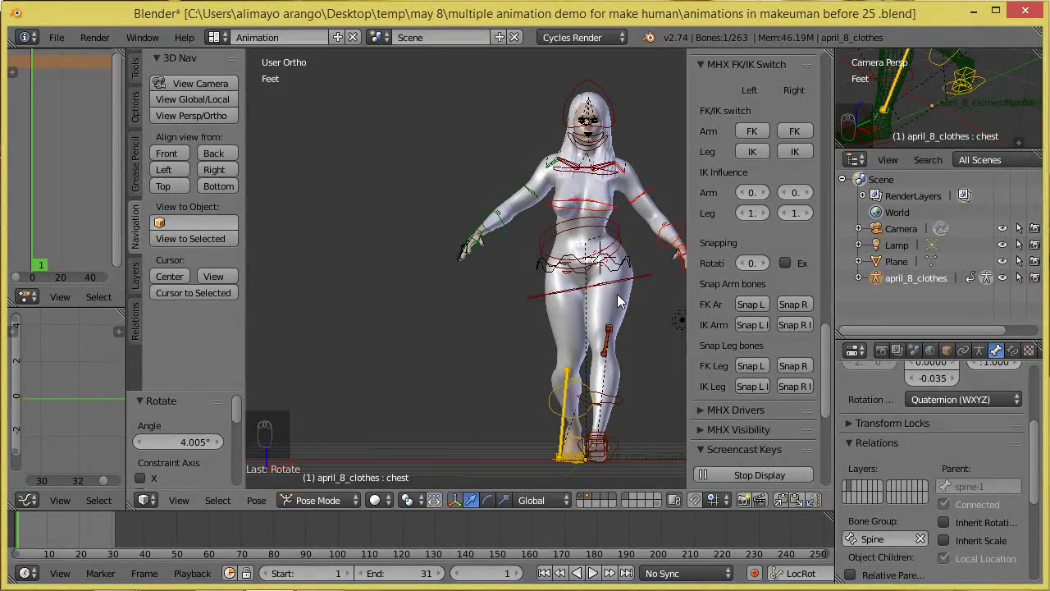
{"action": "middle_click_drag", "start_coordinate": [640, 300], "coordinate": [691, 312]}
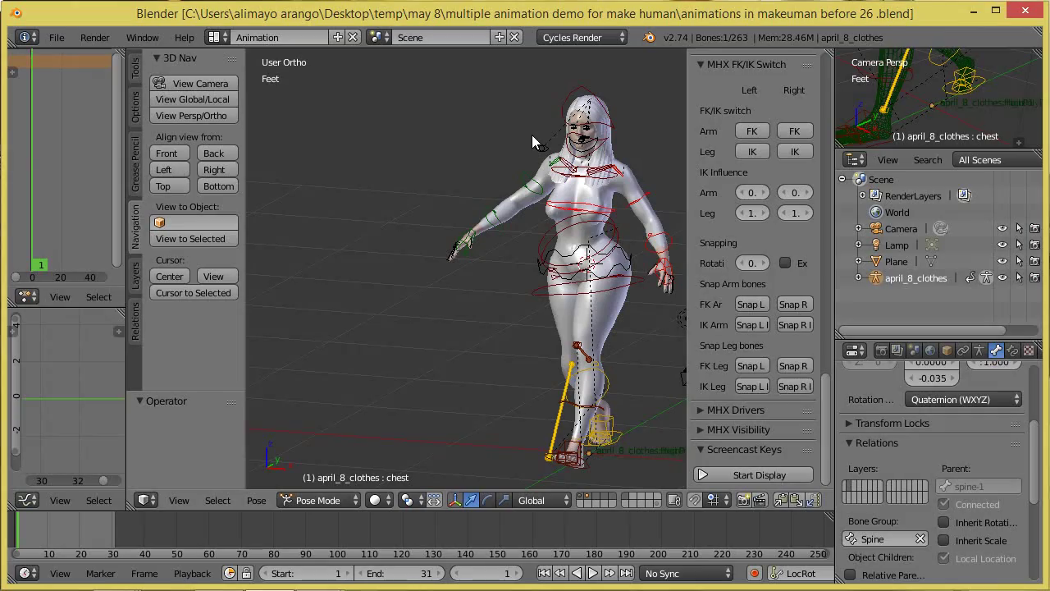
{"action": "middle_click_drag", "start_coordinate": [581, 344], "coordinate": [463, 301]}
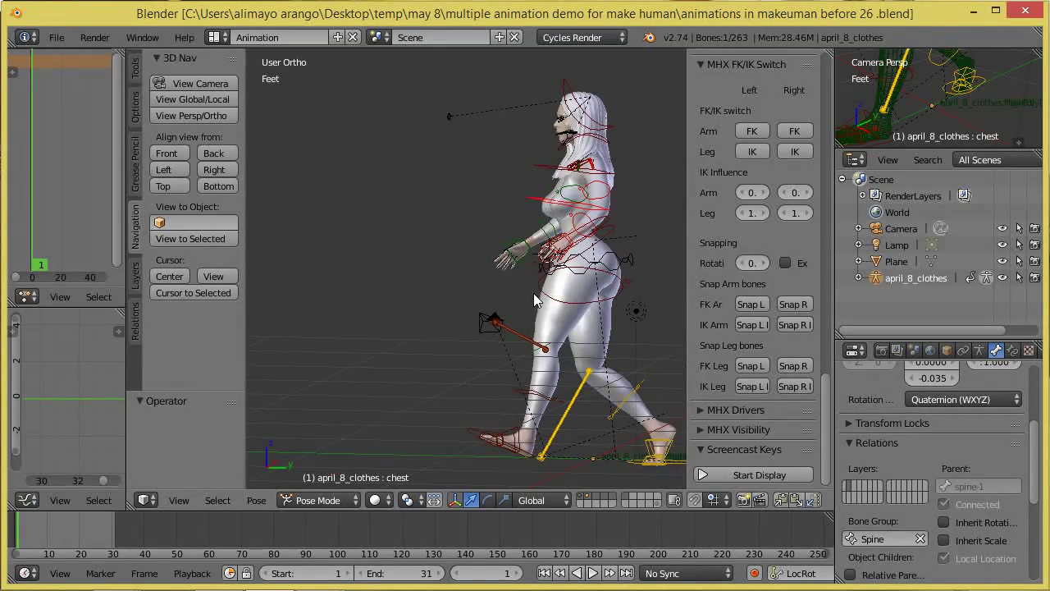
{"action": "middle_click_drag", "start_coordinate": [548, 292], "coordinate": [630, 236]}
{"action": "right_click", "coordinate": [636, 205]}
{"action": "middle_click_drag", "start_coordinate": [485, 279], "coordinate": [607, 308]}
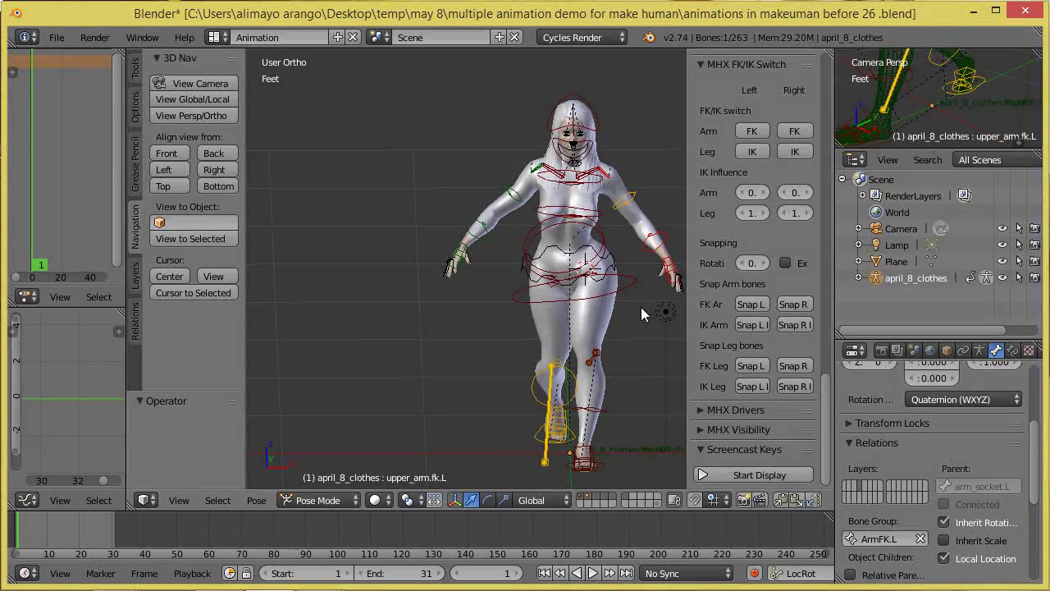
{"action": "key", "text": "r"}
{"action": "key", "text": "y"}
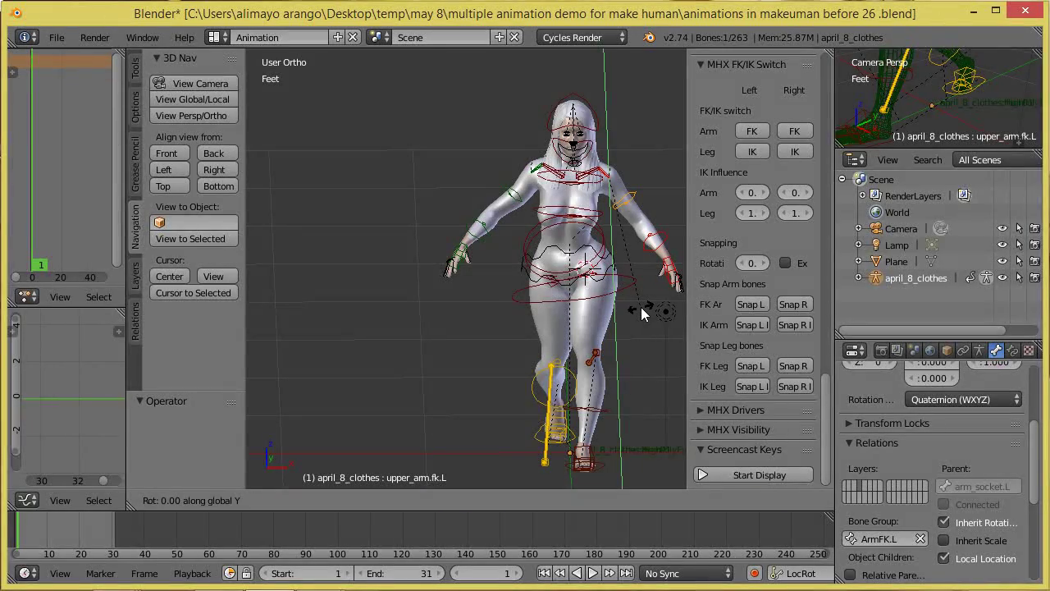
{"action": "left_click", "coordinate": [566, 323]}
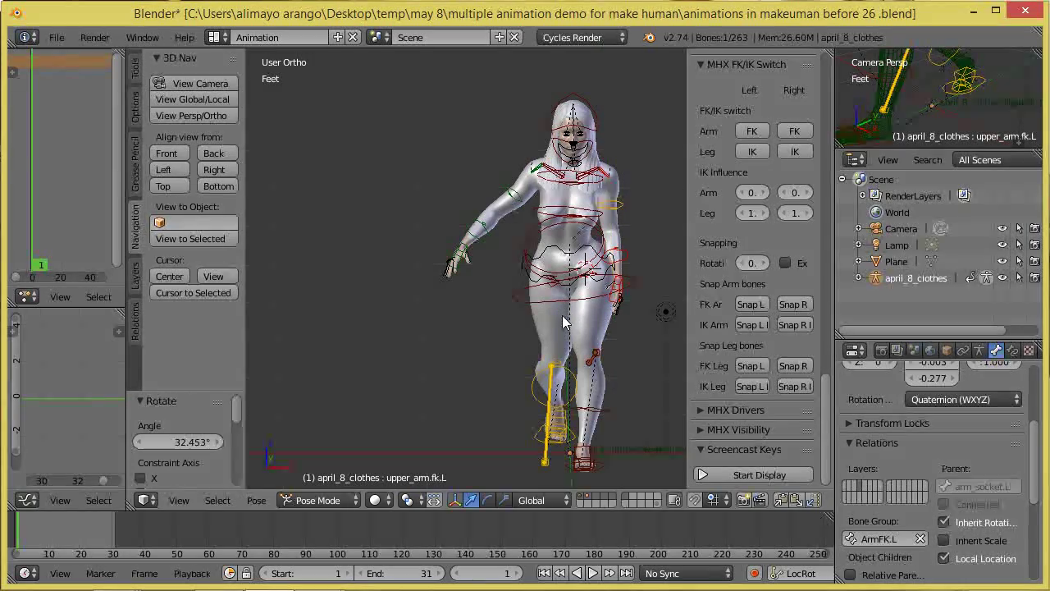
Swing the left upper arm FK bone backward about 39.9° around the global X axis
{"action": "middle_click_drag", "start_coordinate": [637, 332], "coordinate": [419, 330]}
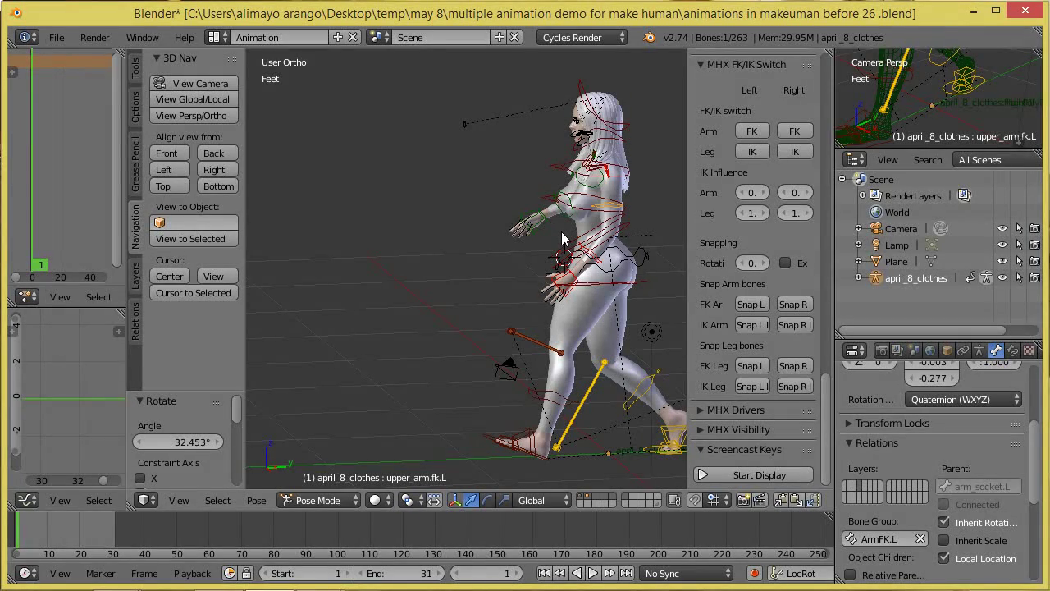
{"action": "key", "text": "r"}
{"action": "key", "text": "x"}
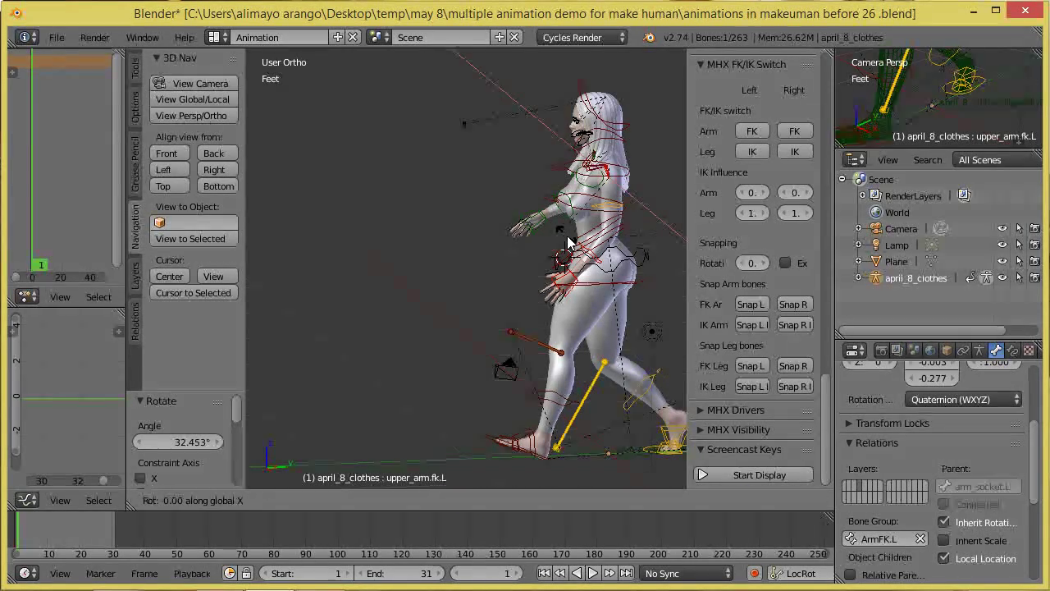
{"action": "left_click", "coordinate": [609, 236]}
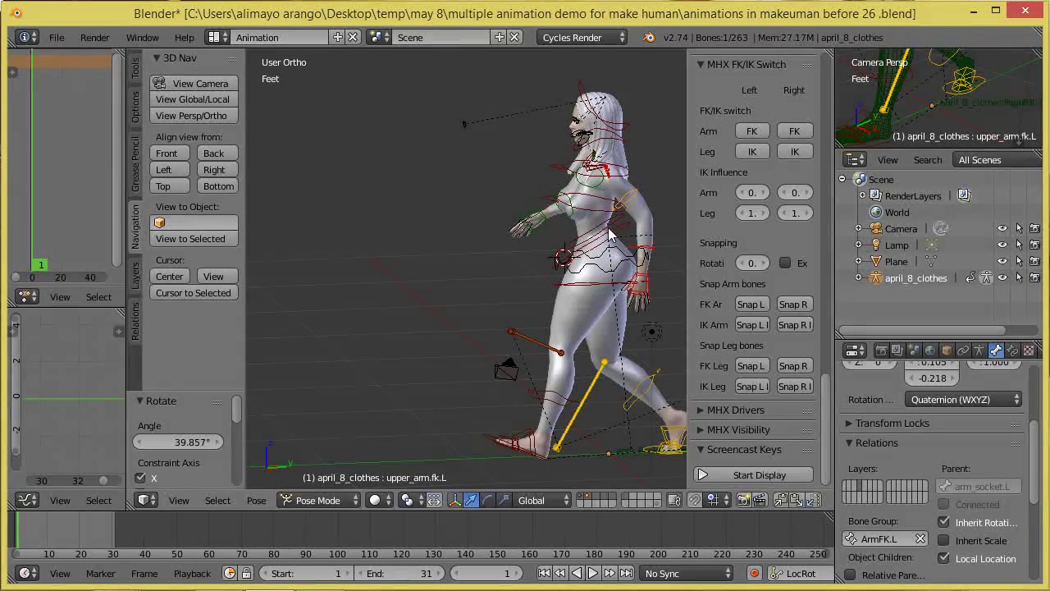
Rotate the left forearm FK bone about 21.7° around the global X axis
{"action": "scroll", "coordinate": [608, 235], "scroll_direction": "up", "scroll_amount": 2}
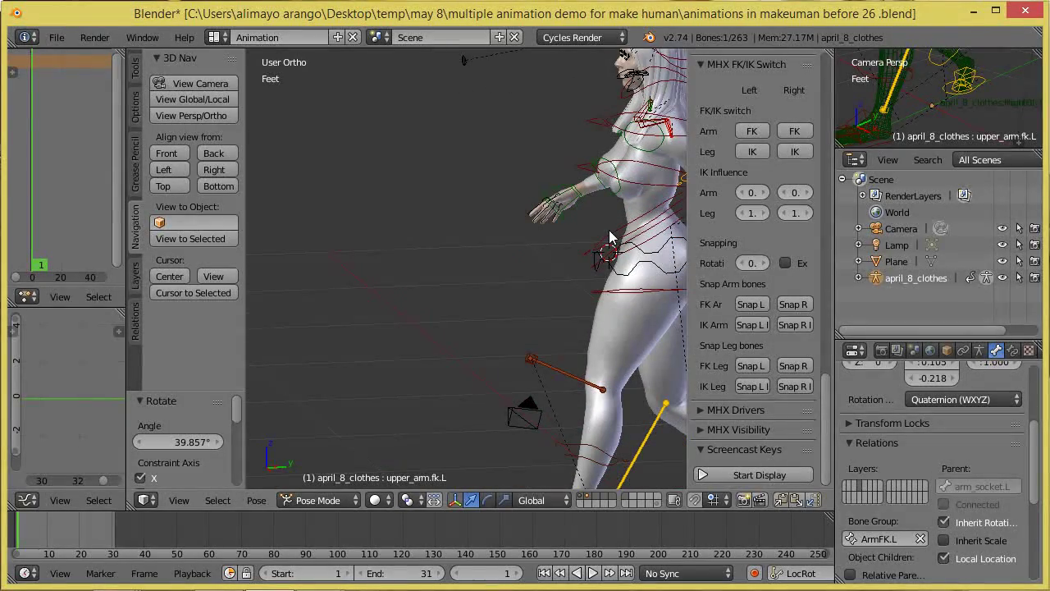
{"action": "scroll", "coordinate": [609, 237], "scroll_direction": "up", "scroll_amount": 1}
{"action": "middle_click_drag", "start_coordinate": [609, 237], "coordinate": [351, 276], "text": "shift"}
{"action": "right_click", "coordinate": [505, 281]}
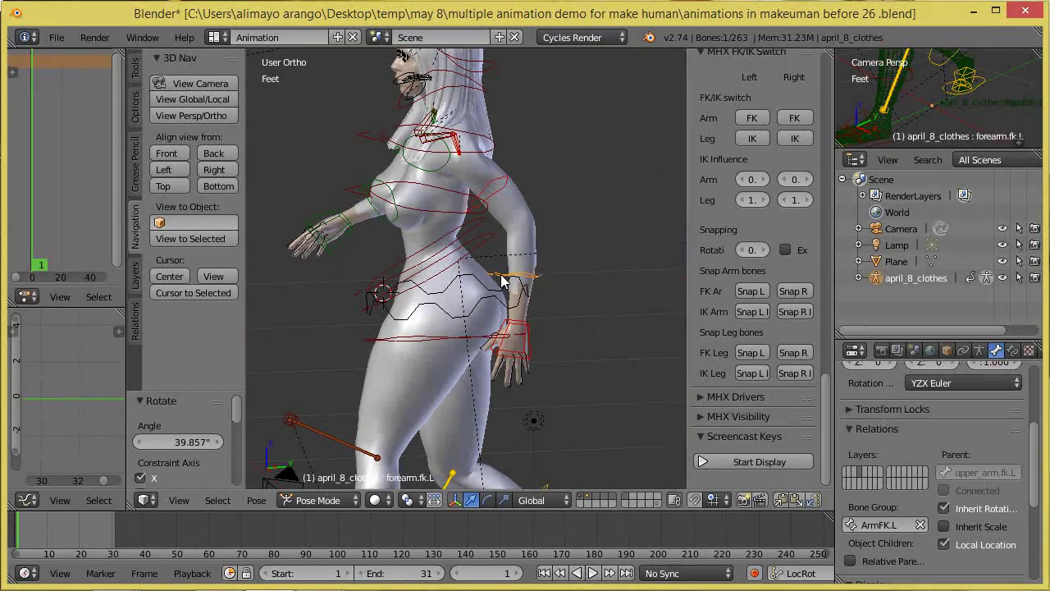
{"action": "key", "text": "r"}
{"action": "key", "text": "x"}
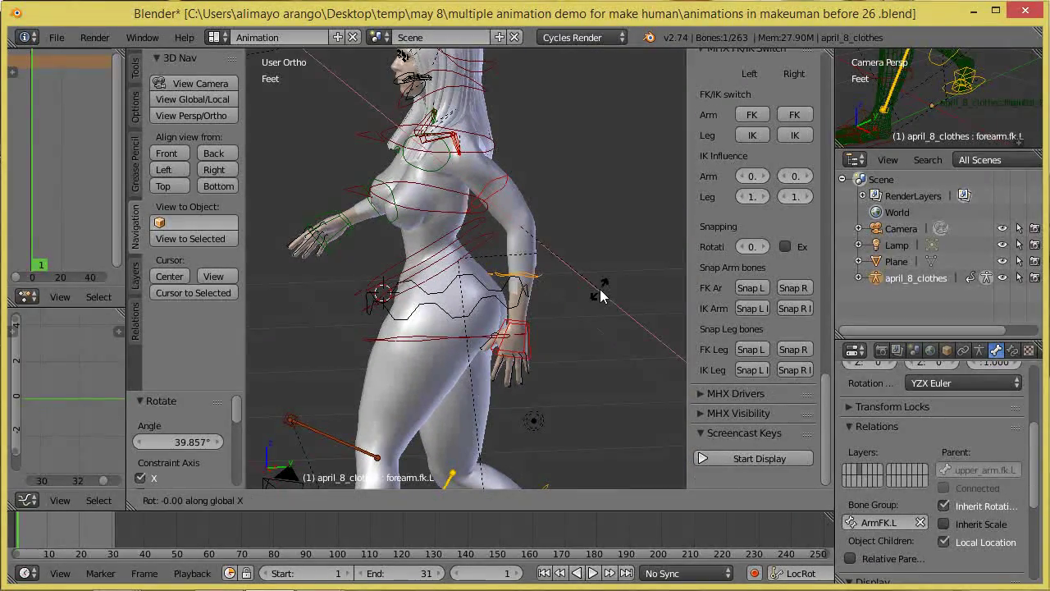
{"action": "left_click", "coordinate": [649, 271]}
Rotate the left hand FK bone about 25° around the global X axis
{"action": "right_click", "coordinate": [571, 338]}
{"action": "key", "text": "r"}
{"action": "key", "text": "x"}
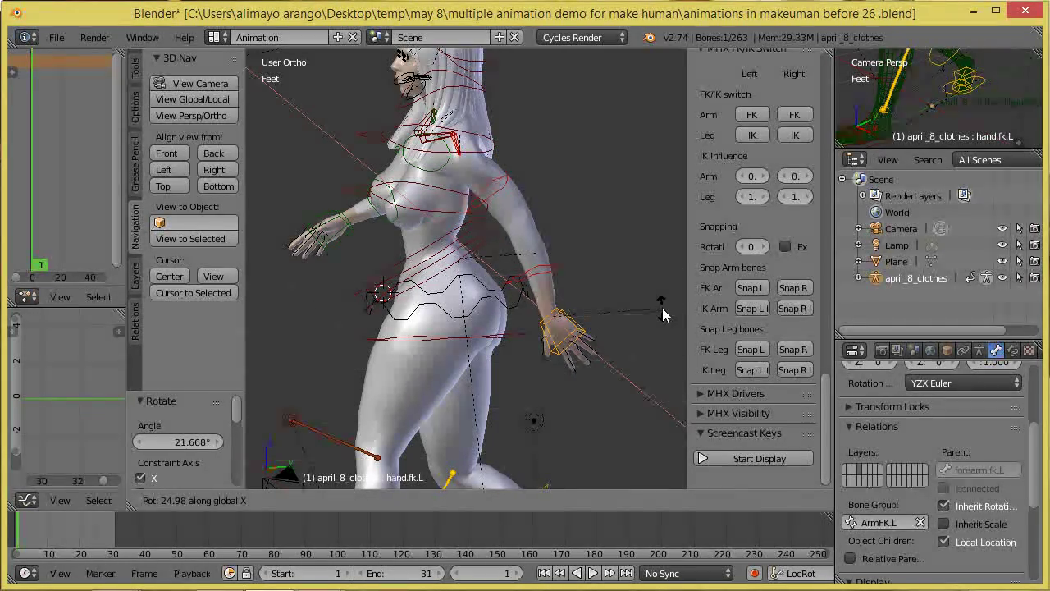
{"action": "left_click", "coordinate": [639, 322]}
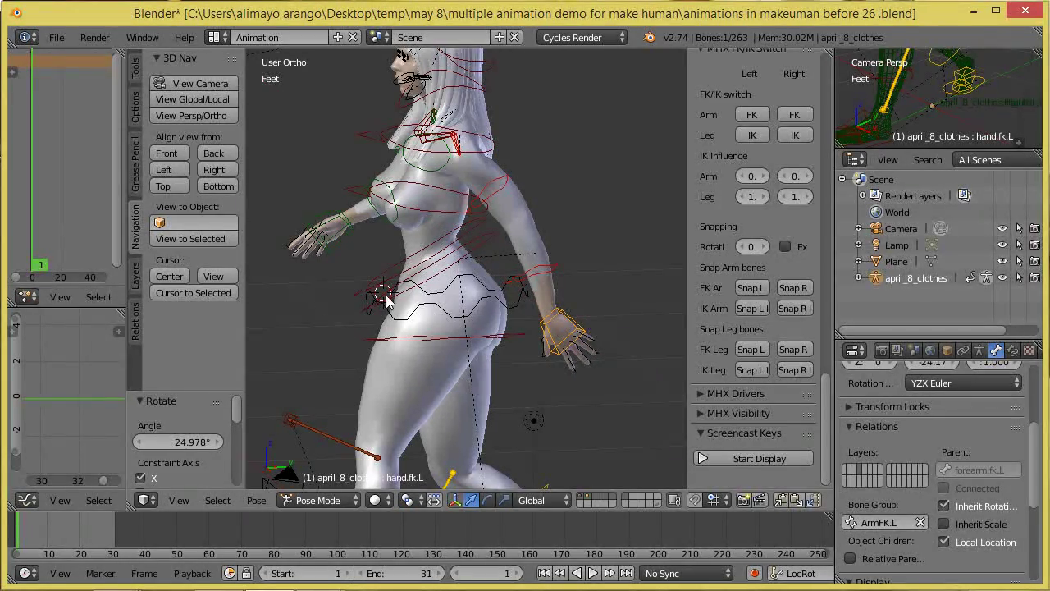
Swing the right upper arm FK bone forward about -52.3° around the global X axis
{"action": "middle_click_drag", "start_coordinate": [361, 305], "coordinate": [538, 320]}
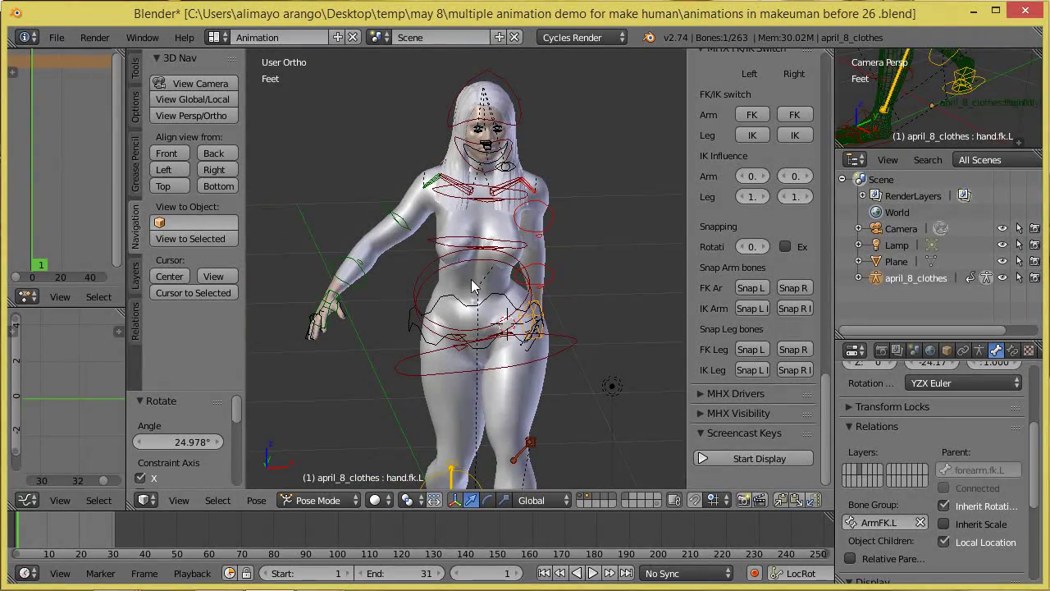
{"action": "right_click", "coordinate": [406, 227]}
{"action": "middle_click_drag", "start_coordinate": [391, 263], "coordinate": [580, 315]}
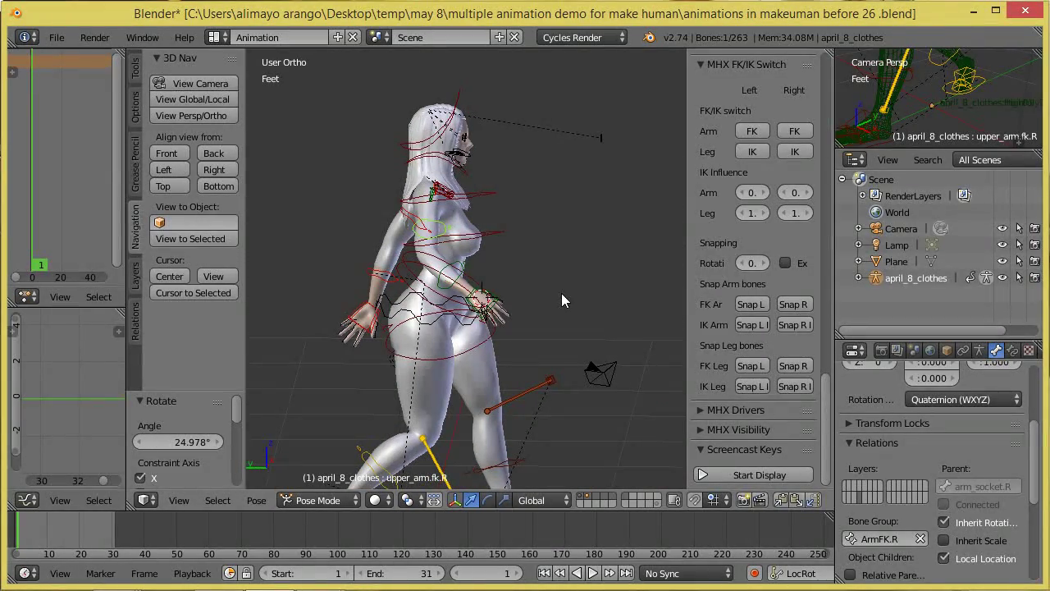
{"action": "key", "text": "r"}
{"action": "key", "text": "x"}
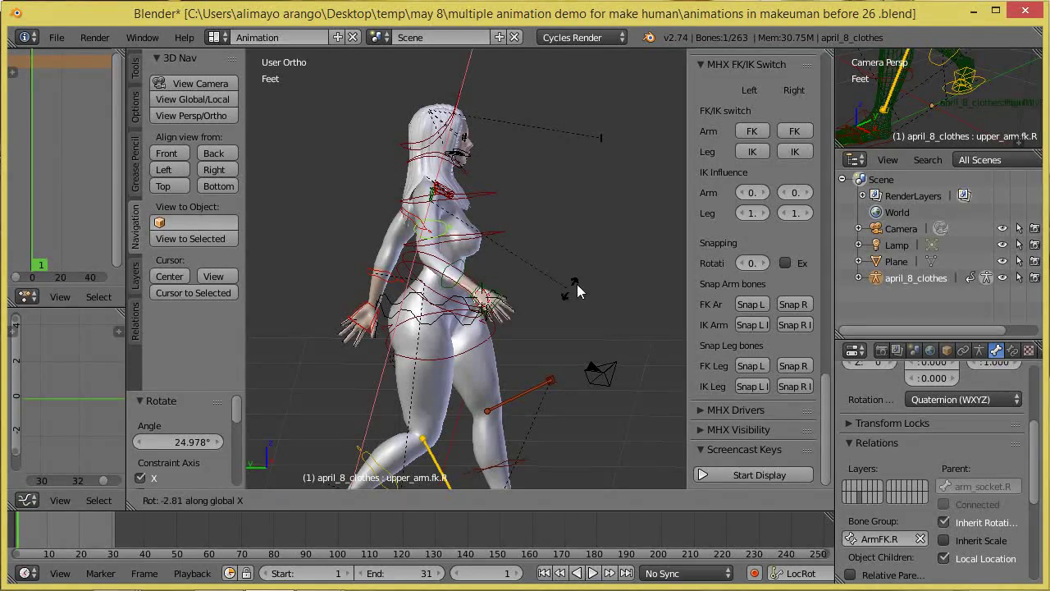
{"action": "left_click", "coordinate": [600, 160]}
Rotate the right upper arm FK bone about -14.9° around the global Y axis
{"action": "middle_click_drag", "start_coordinate": [596, 236], "coordinate": [417, 287]}
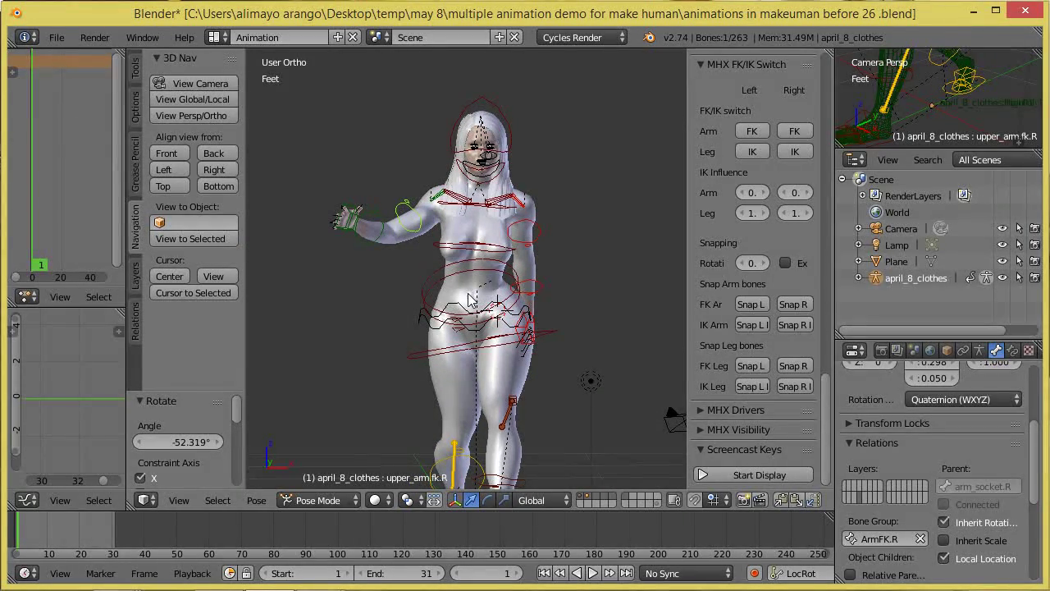
{"action": "key", "text": "r"}
{"action": "key", "text": "y"}
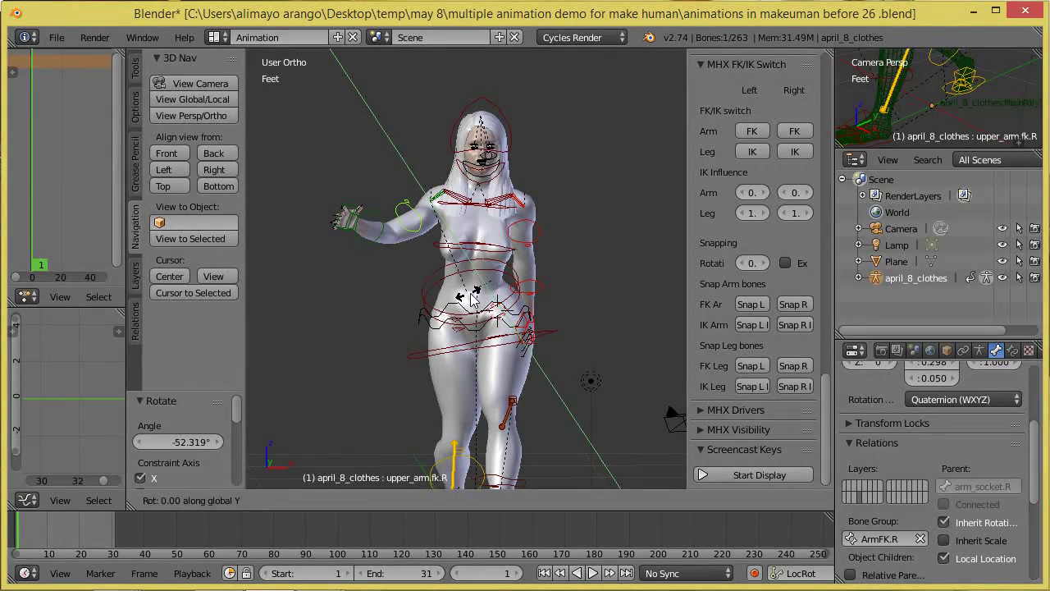
{"action": "left_click", "coordinate": [485, 293]}
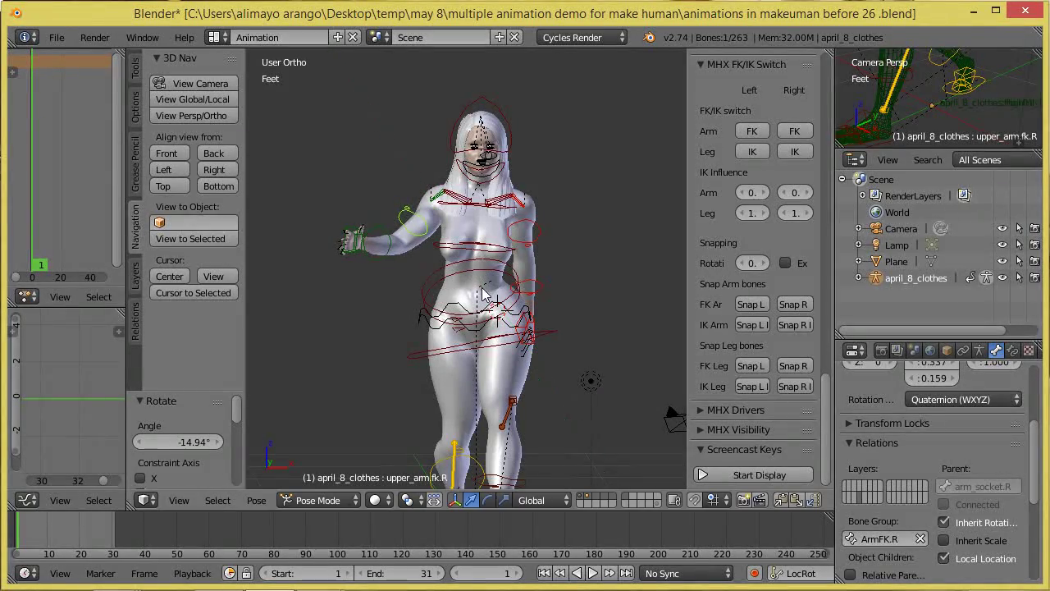
Try rotating the right forearm FK bone around the global Y axis
{"action": "right_click", "coordinate": [386, 253]}
{"action": "key", "text": "r"}
{"action": "key", "text": "y"}
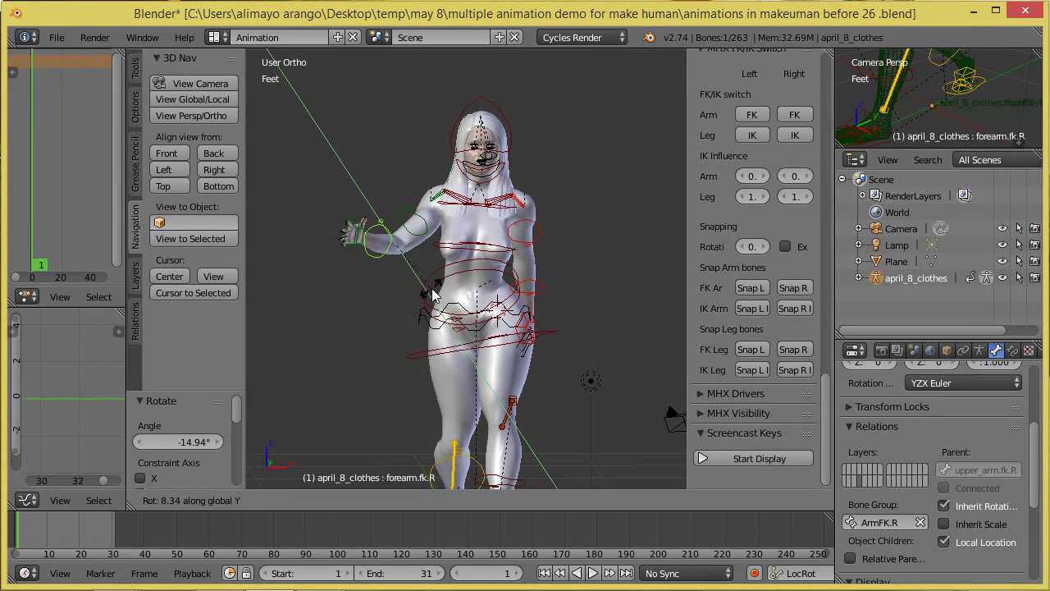
{"action": "left_click", "coordinate": [415, 281]}
{"action": "key", "text": "r"}
{"action": "left_click", "coordinate": [420, 283]}
Rotate the right upper arm FK bone about a further -11° around the global Y axis and save as "animations in makeuman before 28 .blend"
{"action": "right_click", "coordinate": [421, 237]}
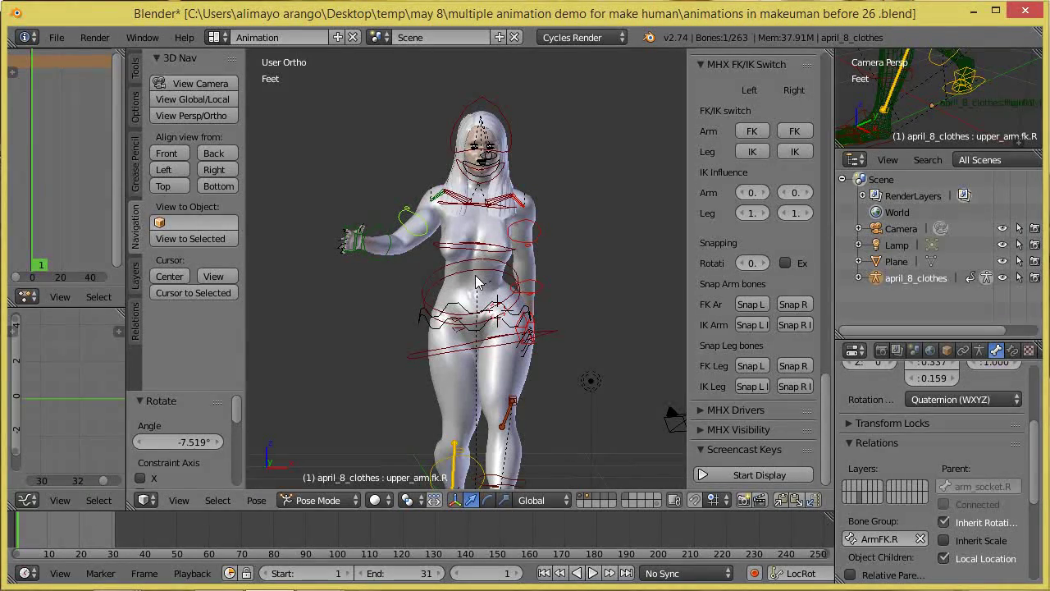
{"action": "key", "text": "r"}
{"action": "key", "text": "y"}
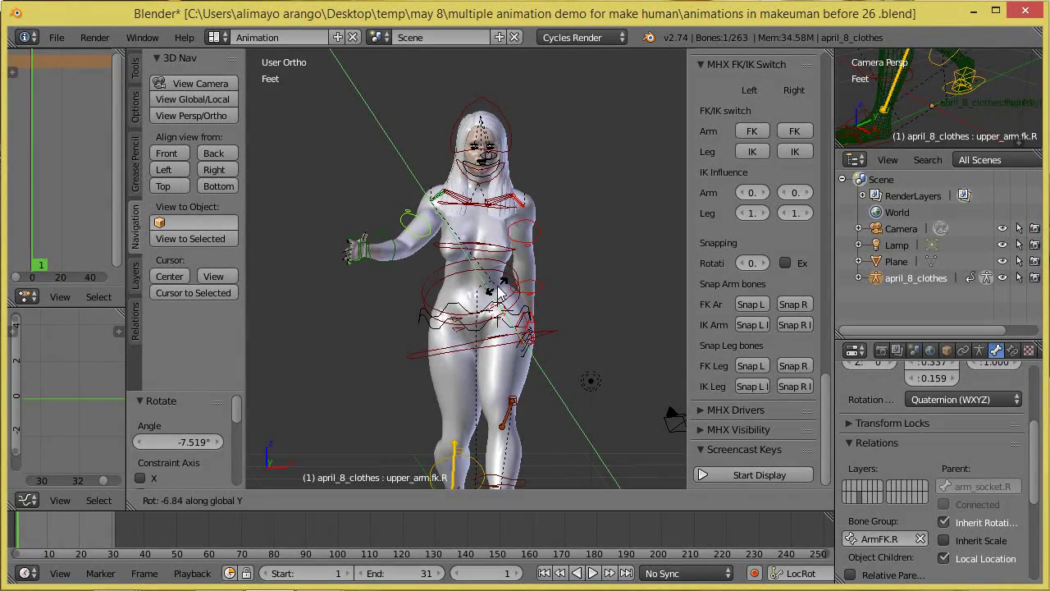
{"action": "left_click", "coordinate": [509, 294]}
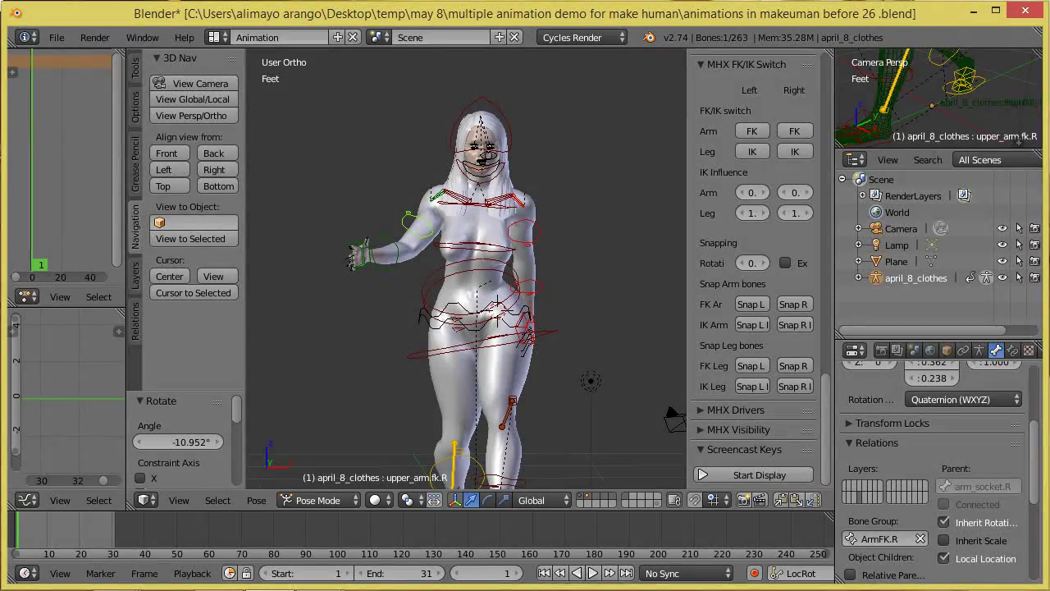
{"action": "key", "text": "ctrl+s"}
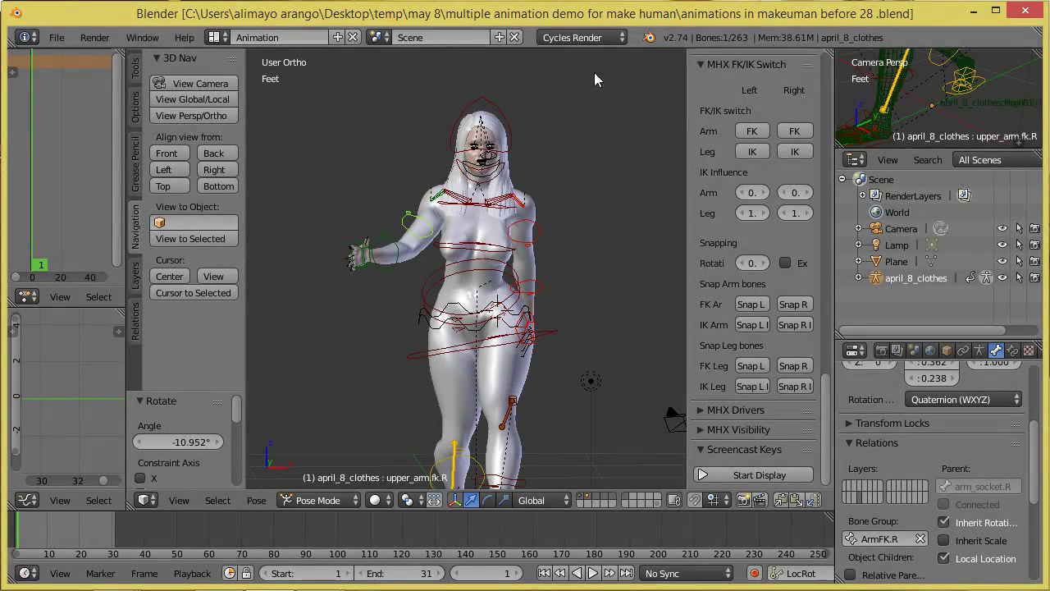
Lower the root bone about 246 thou along the global Z axis
{"action": "scroll", "coordinate": [570, 217], "scroll_direction": "down", "scroll_amount": 2}
{"action": "middle_click_drag", "start_coordinate": [580, 248], "coordinate": [397, 251]}
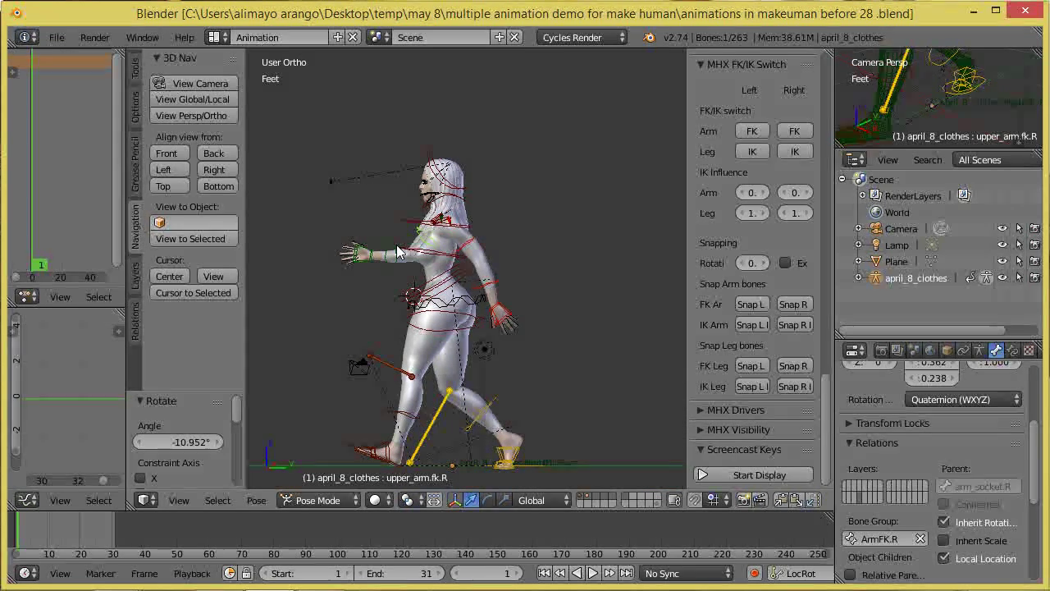
{"action": "right_click", "coordinate": [474, 304]}
{"action": "left_click_drag", "start_coordinate": [452, 238], "coordinate": [453, 229]}
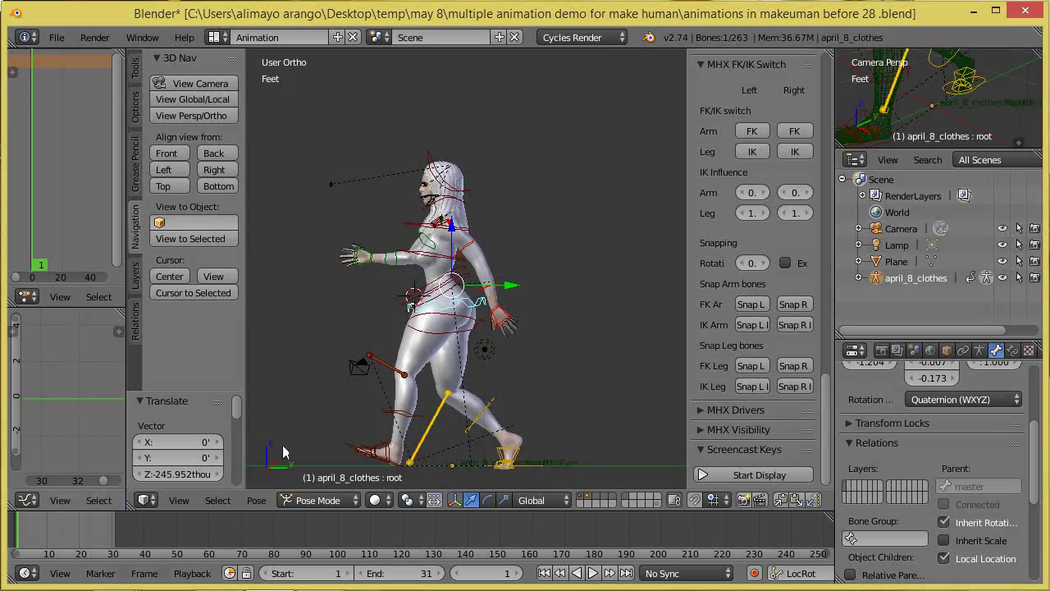
Select all bones, set the active keying set to LocRot and insert keyframes for the stride pose at frame 1
{"action": "key", "text": "a"}
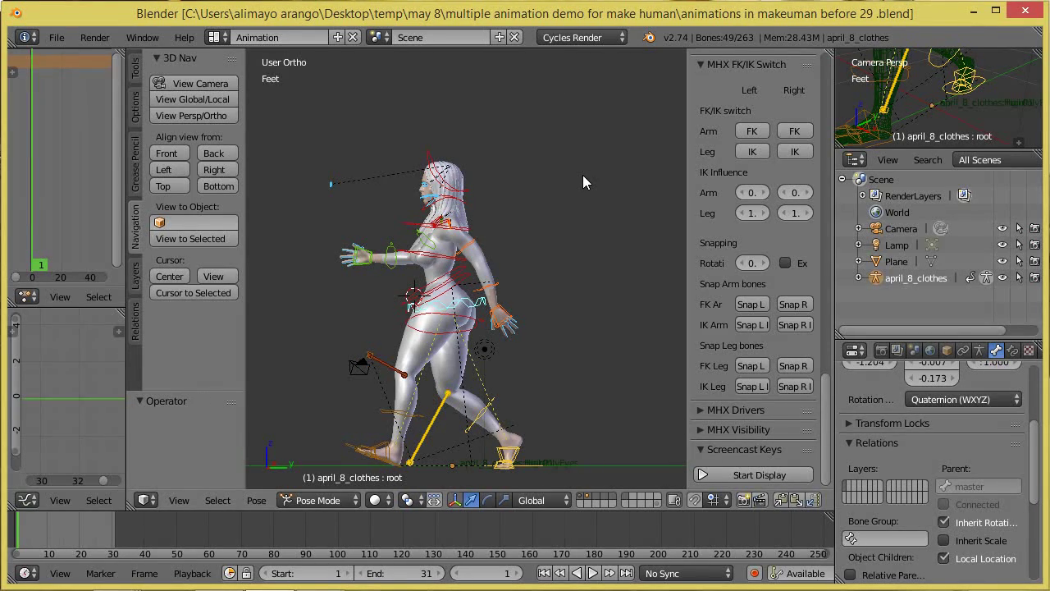
{"action": "left_click", "coordinate": [781, 580]}
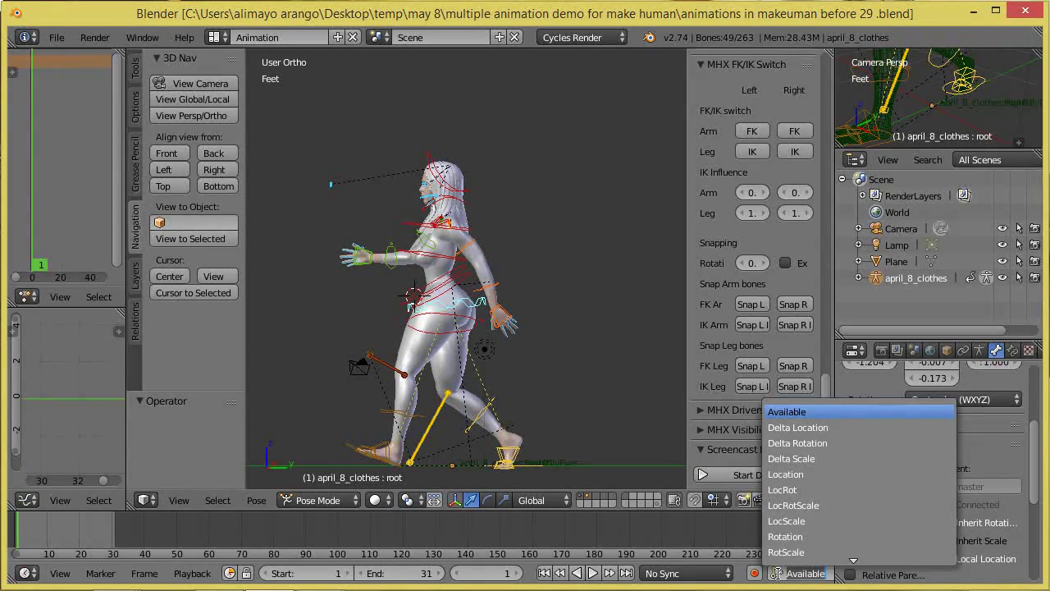
{"action": "left_click", "coordinate": [803, 491]}
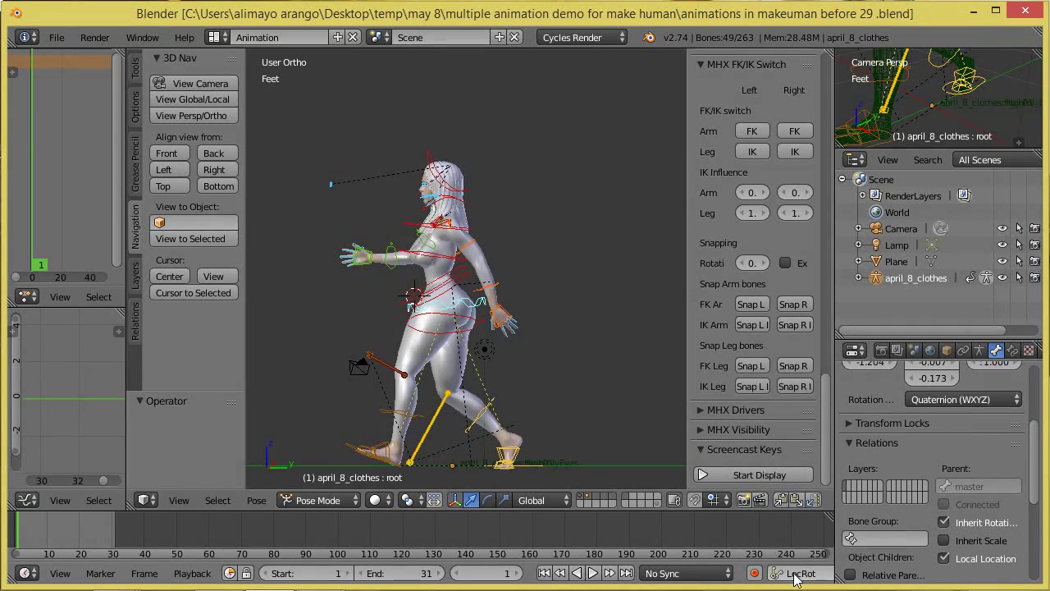
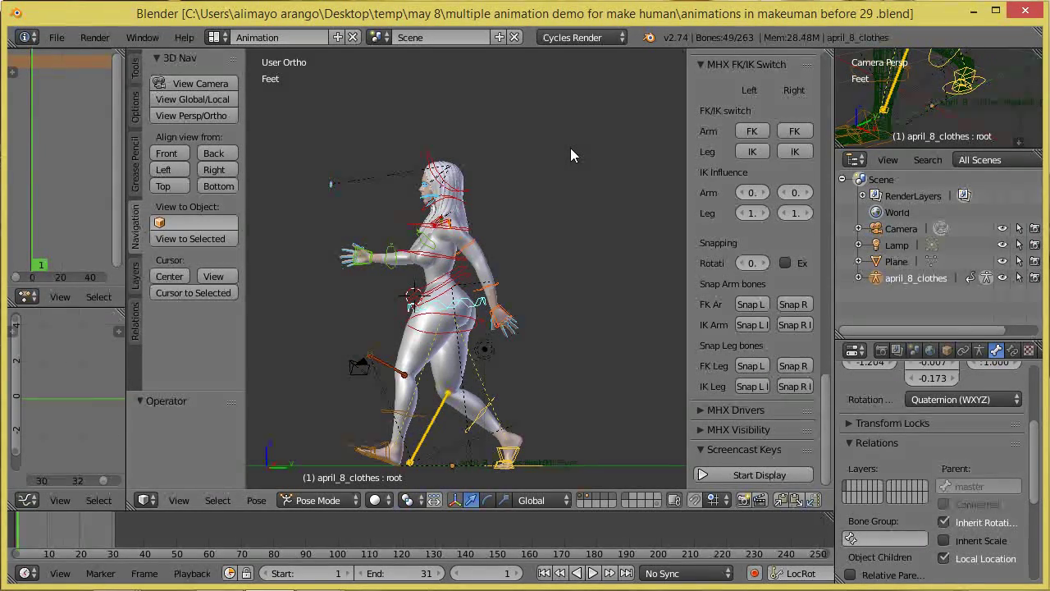
{"action": "key", "text": "i"}
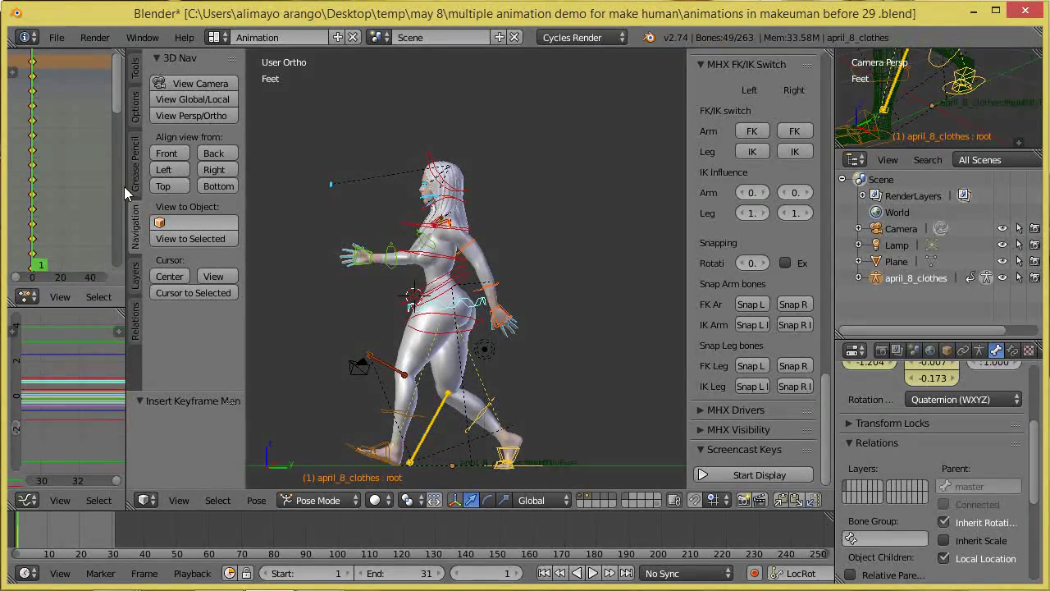
Widen the dope sheet and graph editor areas slightly and copy the current pose of all selected bones
{"action": "left_click_drag", "start_coordinate": [127, 189], "coordinate": [154, 190]}
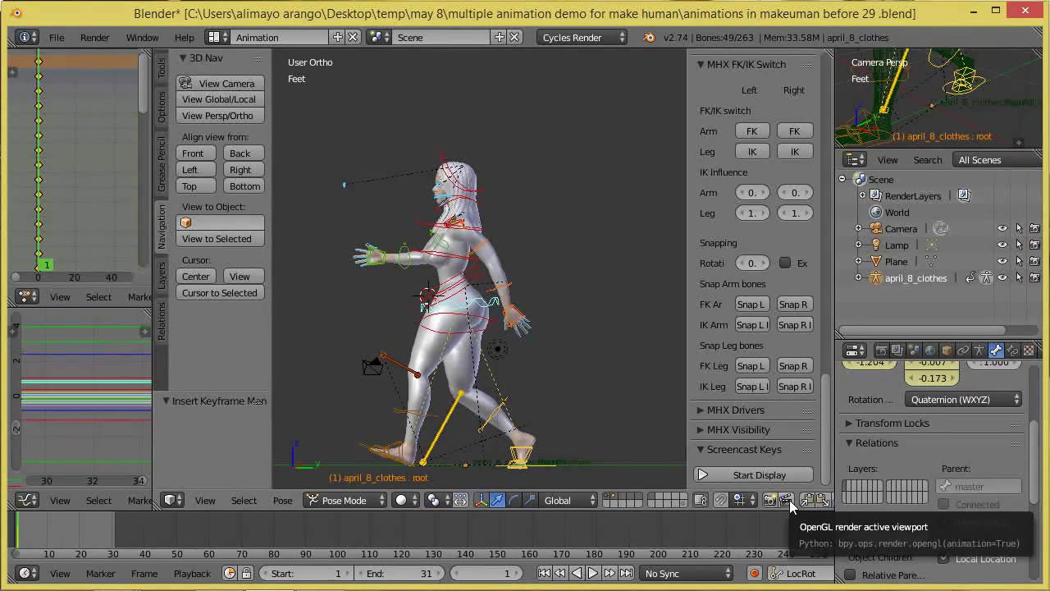
{"action": "scroll", "coordinate": [771, 502], "scroll_direction": "down", "scroll_amount": 3}
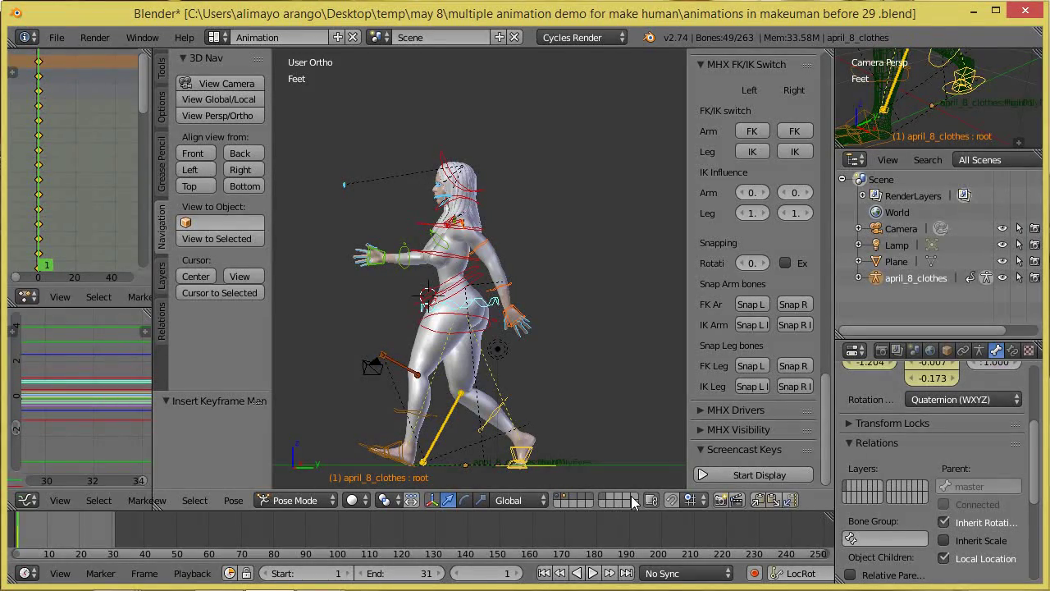
{"action": "left_click", "coordinate": [763, 502]}
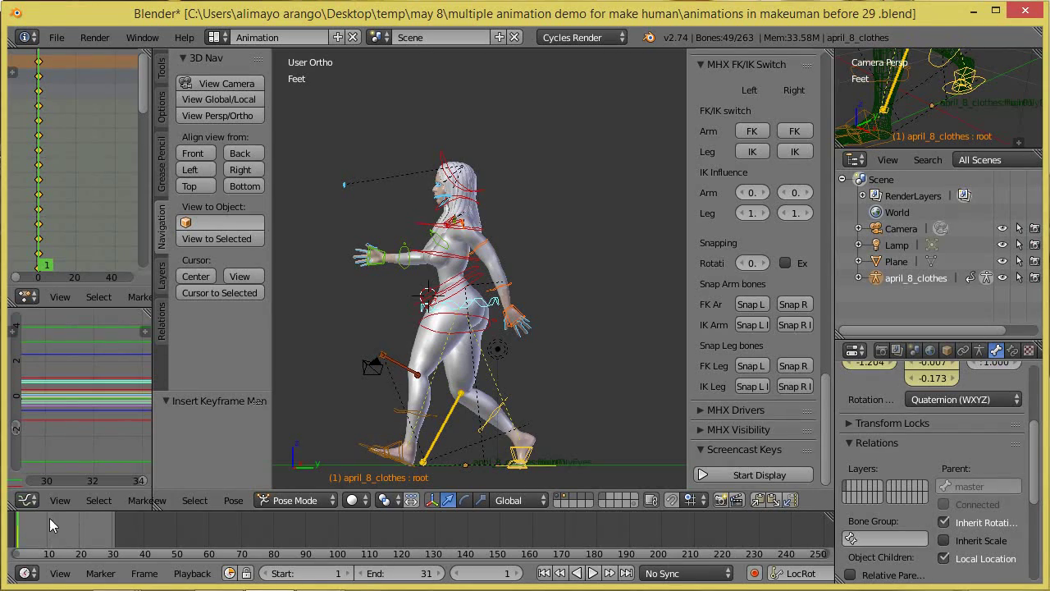
At frame 16, paste the copied pose flipped on the X axis and insert LocRot keyframes for all selected bones
{"action": "left_click_drag", "start_coordinate": [27, 531], "coordinate": [66, 534]}
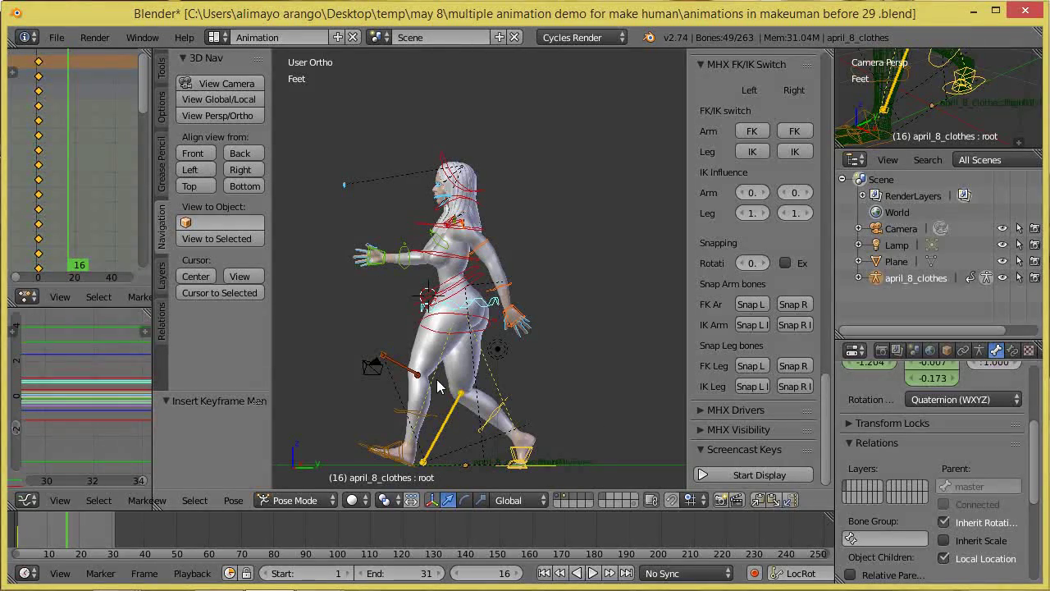
{"action": "left_click", "coordinate": [793, 500]}
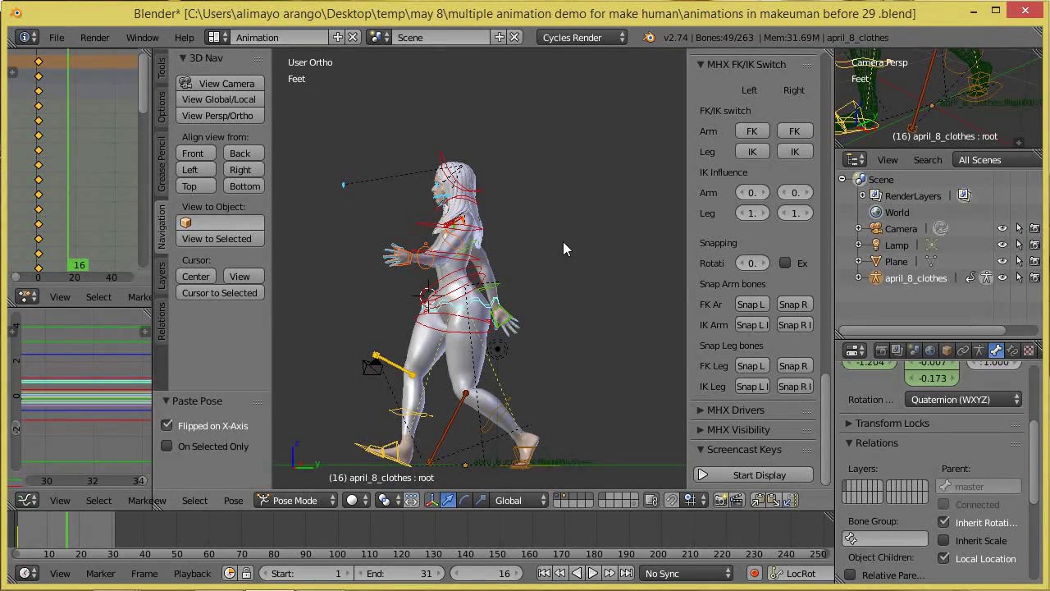
{"action": "key", "text": "i"}
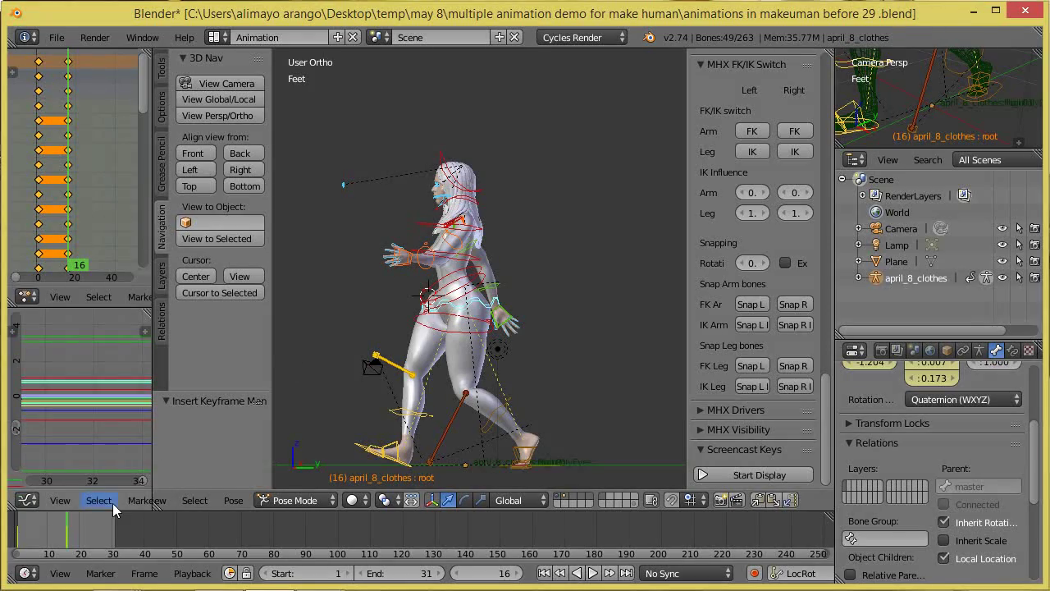
Save as "animations in makeuman before 30 .blend" and duplicate the frame 1 keyframes to frame 32
{"action": "mouse_move", "coordinate": [68, 532]}
{"action": "left_mouse_down"}
{"action": "mouse_move", "coordinate": [15, 547]}
{"action": "mouse_move", "coordinate": [67, 542]}
{"action": "left_mouse_up"}
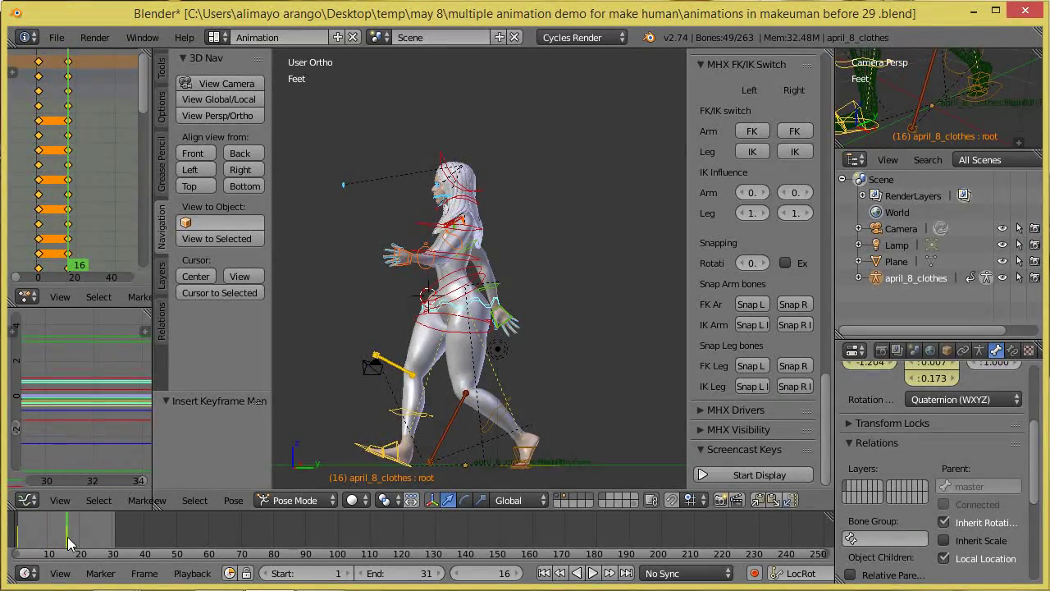
{"action": "left_click_drag", "start_coordinate": [70, 545], "coordinate": [119, 536]}
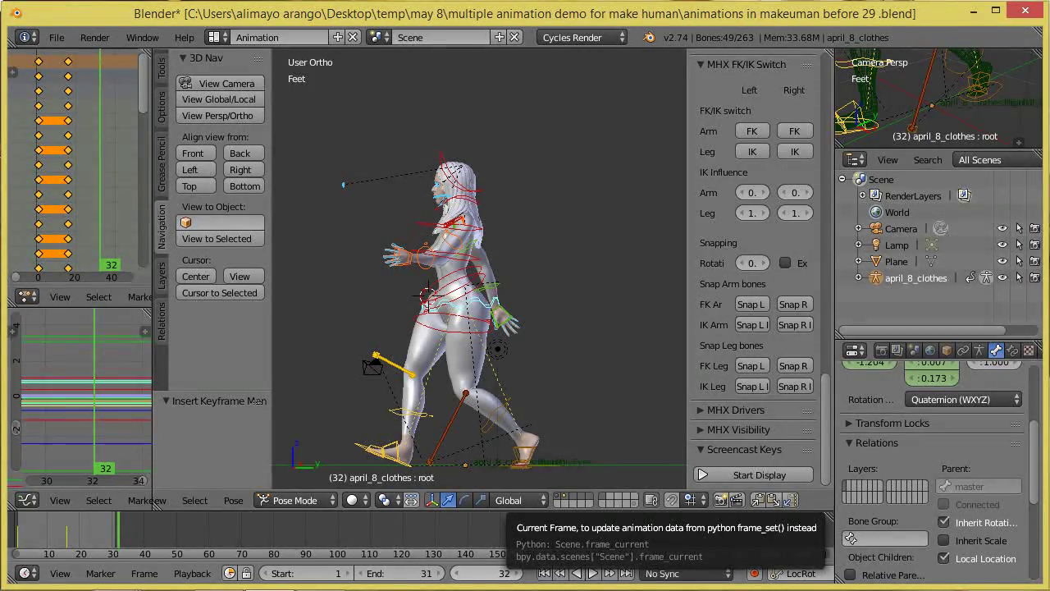
{"action": "key", "text": "ctrl+alt+s"}
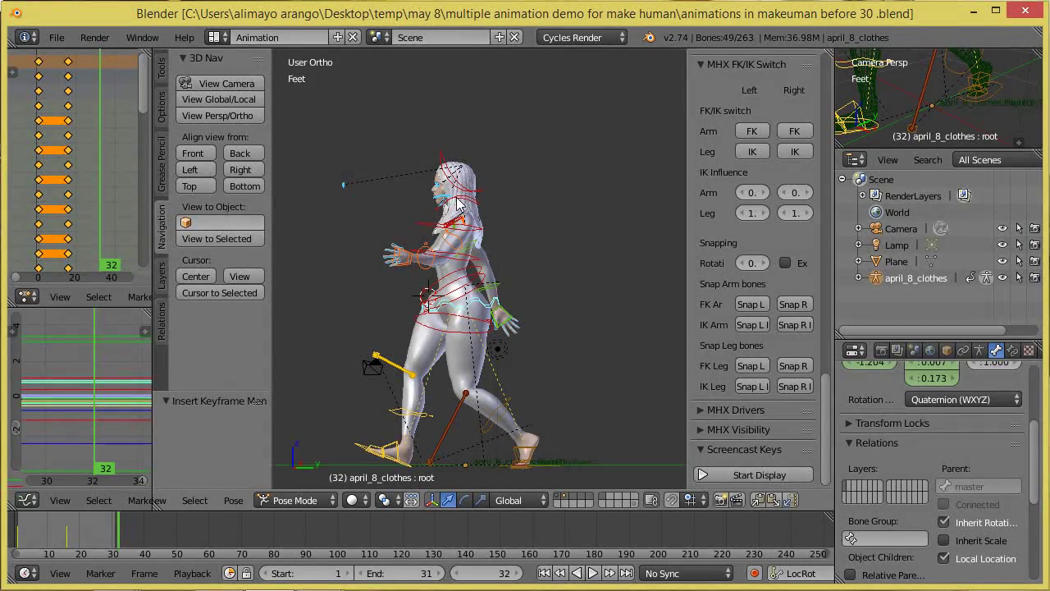
{"action": "right_click", "coordinate": [38, 63]}
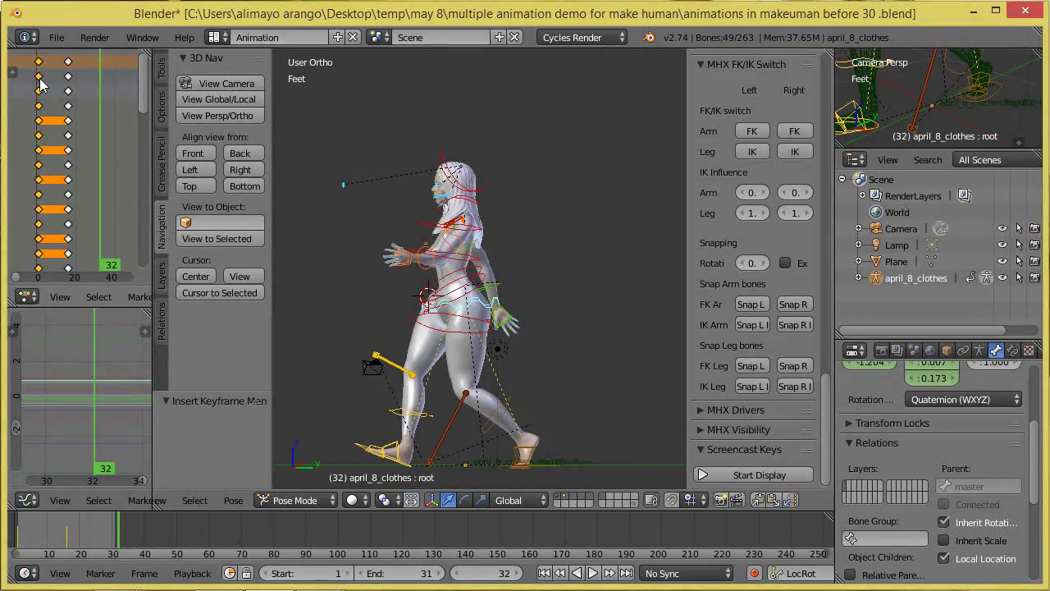
{"action": "key", "text": "g"}
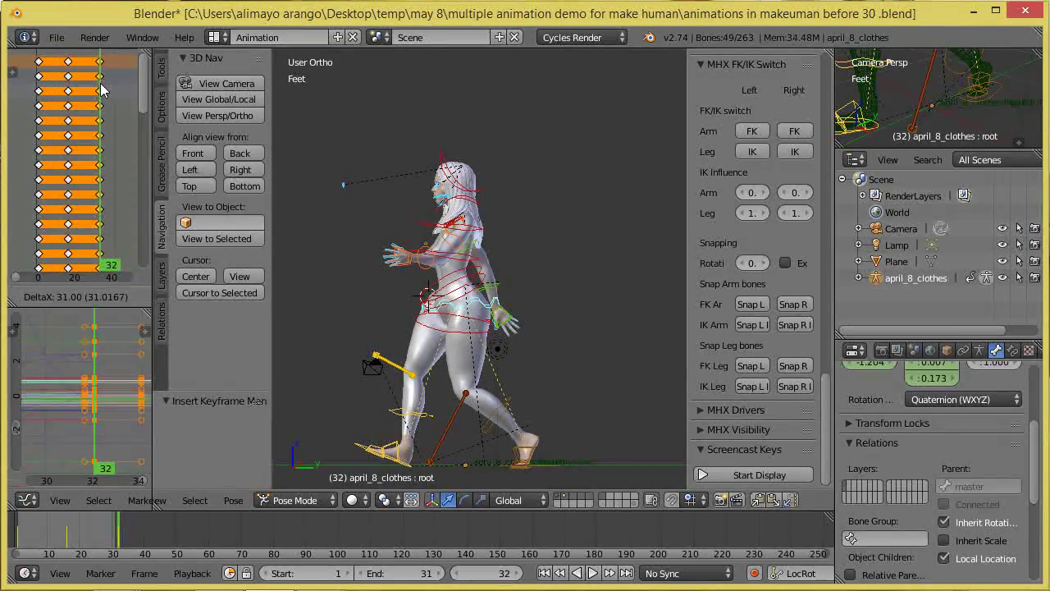
{"action": "left_click", "coordinate": [102, 90]}
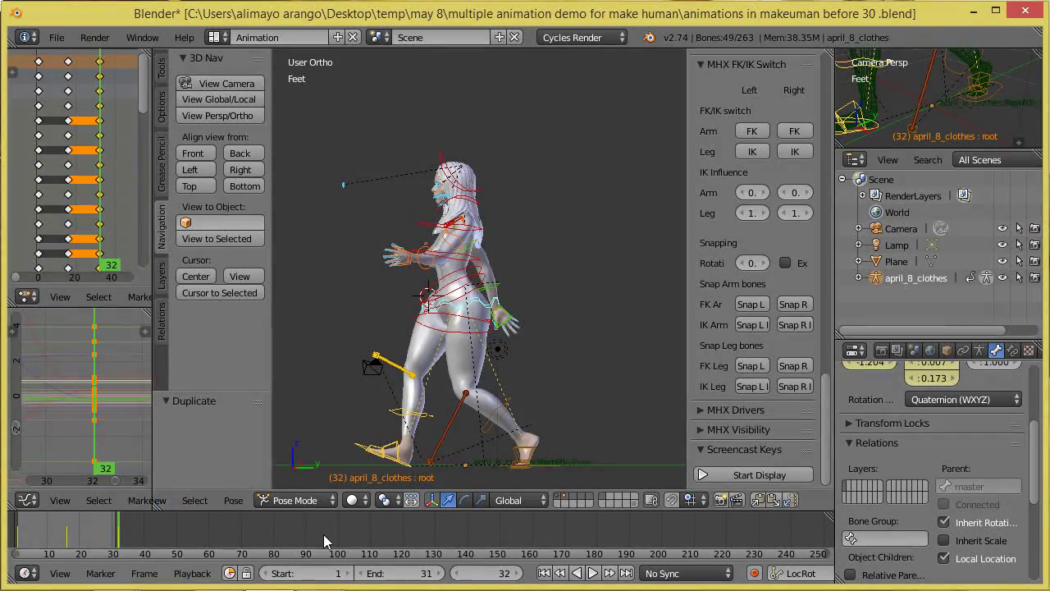
Play the walk animation, check it from the front, stop it and save as "animations in makeuman before 31 .blend"
{"action": "left_click", "coordinate": [593, 574]}
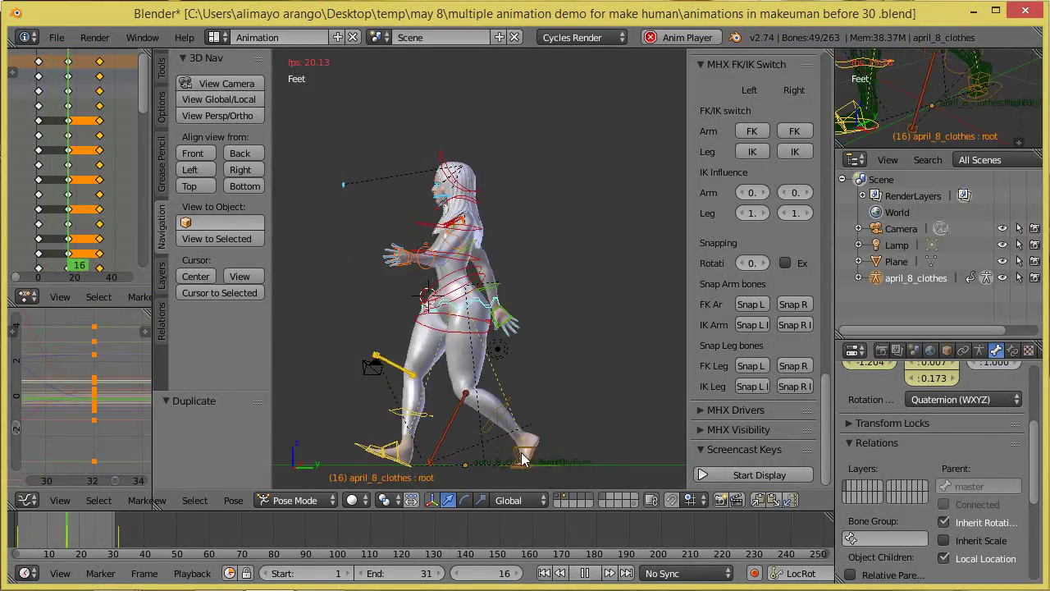
{"action": "middle_click_drag", "start_coordinate": [417, 371], "coordinate": [575, 386]}
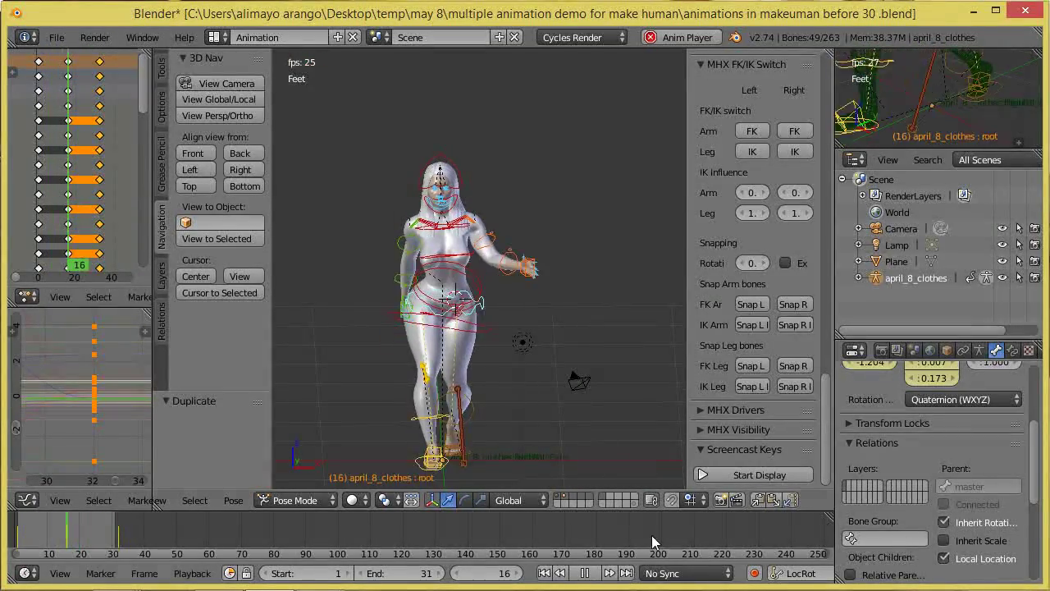
{"action": "left_click", "coordinate": [588, 573]}
{"action": "middle_click_drag", "start_coordinate": [542, 386], "coordinate": [335, 379]}
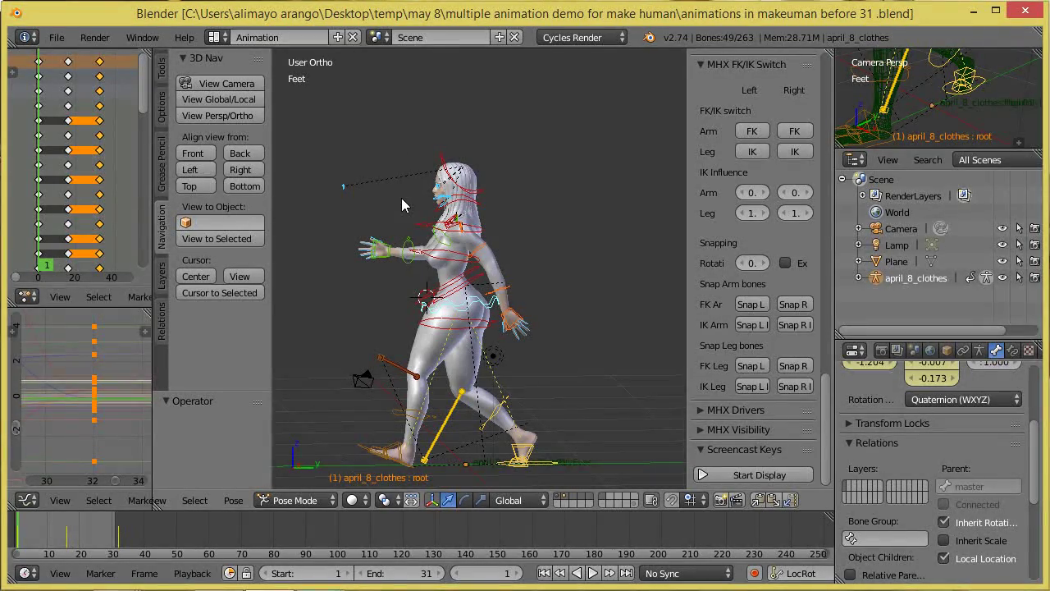
Go to frame 8 and rotate the left reverse foot bone (foot.rev.L) about -27° around the global X axis
{"action": "left_click_drag", "start_coordinate": [22, 536], "coordinate": [46, 536]}
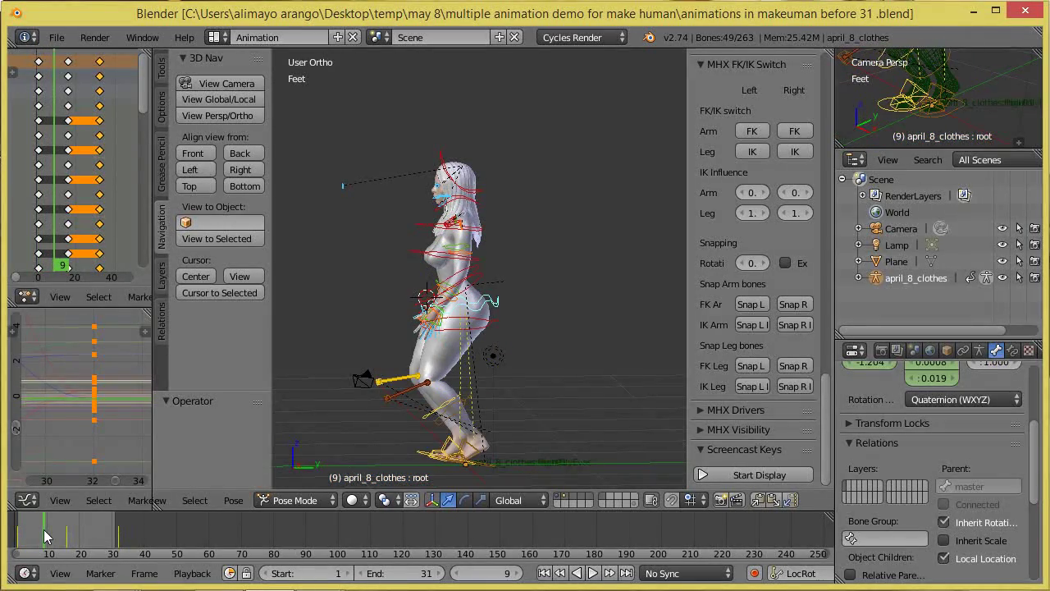
{"action": "key", "text": "Left"}
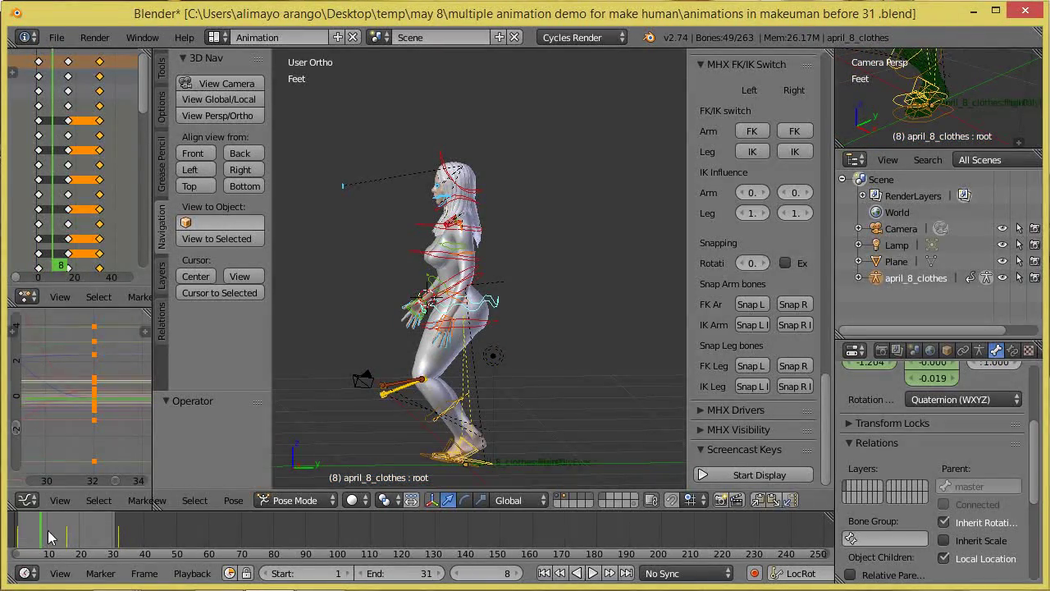
{"action": "scroll", "coordinate": [472, 431], "scroll_direction": "up", "scroll_amount": 4}
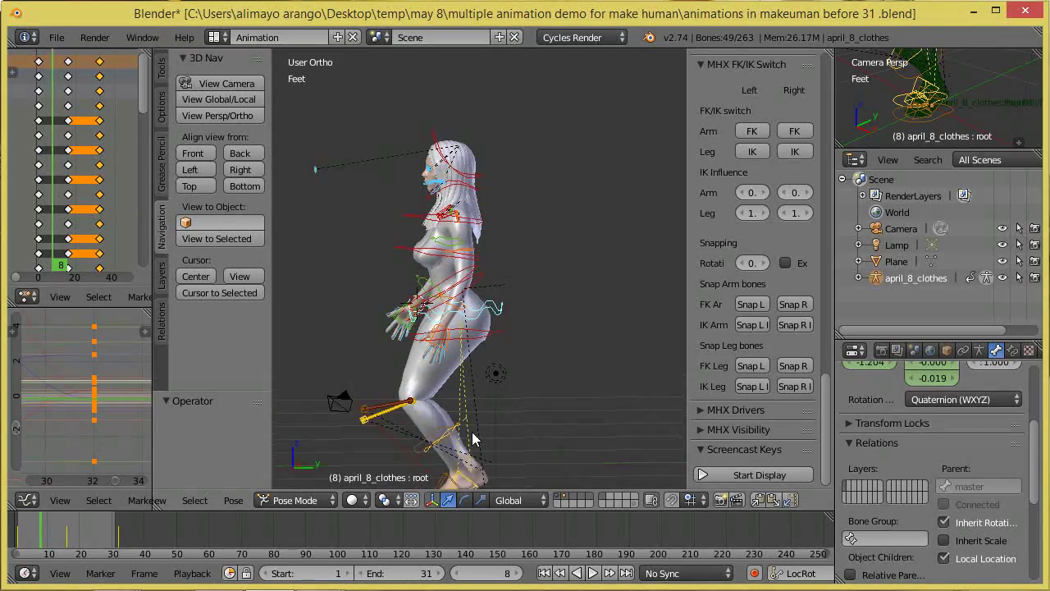
{"action": "middle_click_drag", "start_coordinate": [485, 436], "coordinate": [543, 222], "text": "shift"}
{"action": "middle_click_drag", "start_coordinate": [507, 367], "coordinate": [548, 405]}
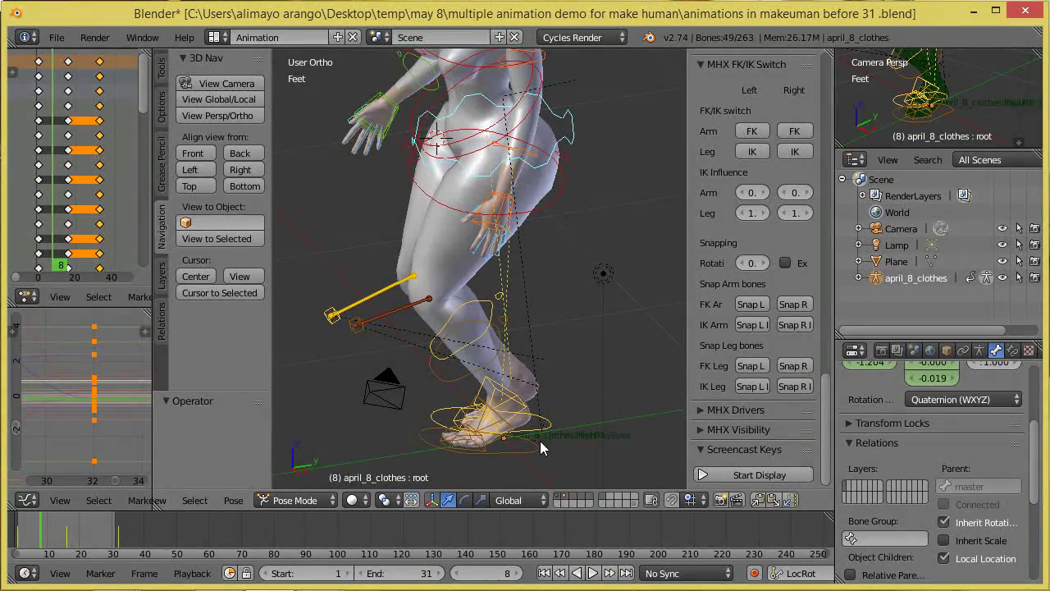
{"action": "right_click", "coordinate": [505, 427]}
{"action": "mouse_move", "coordinate": [505, 427]}
{"action": "middle_mouse_down"}
{"action": "mouse_move", "coordinate": [584, 413]}
{"action": "mouse_move", "coordinate": [509, 415]}
{"action": "middle_mouse_up"}
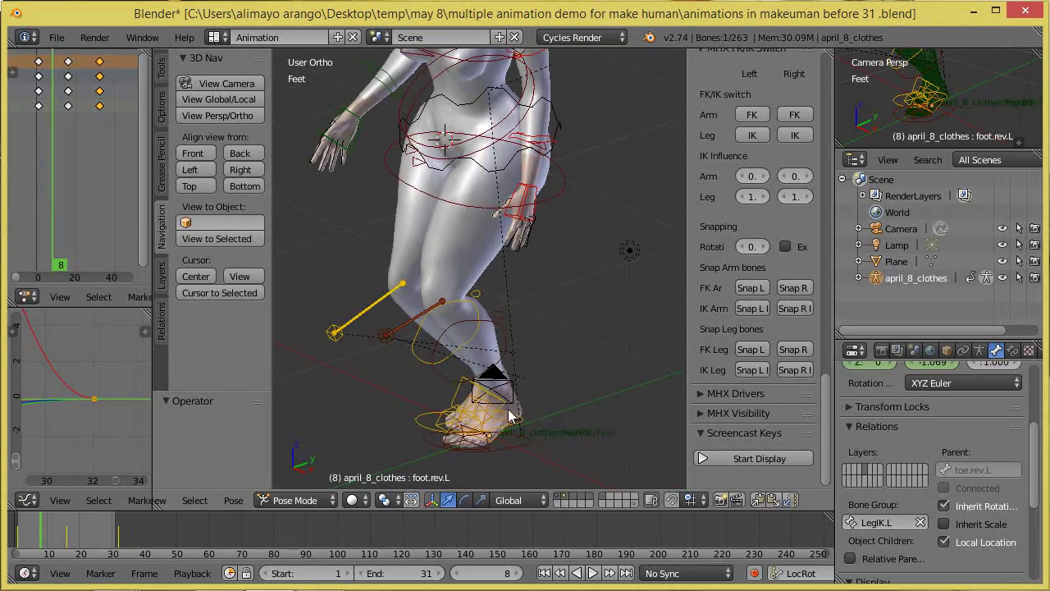
{"action": "right_click", "coordinate": [498, 418]}
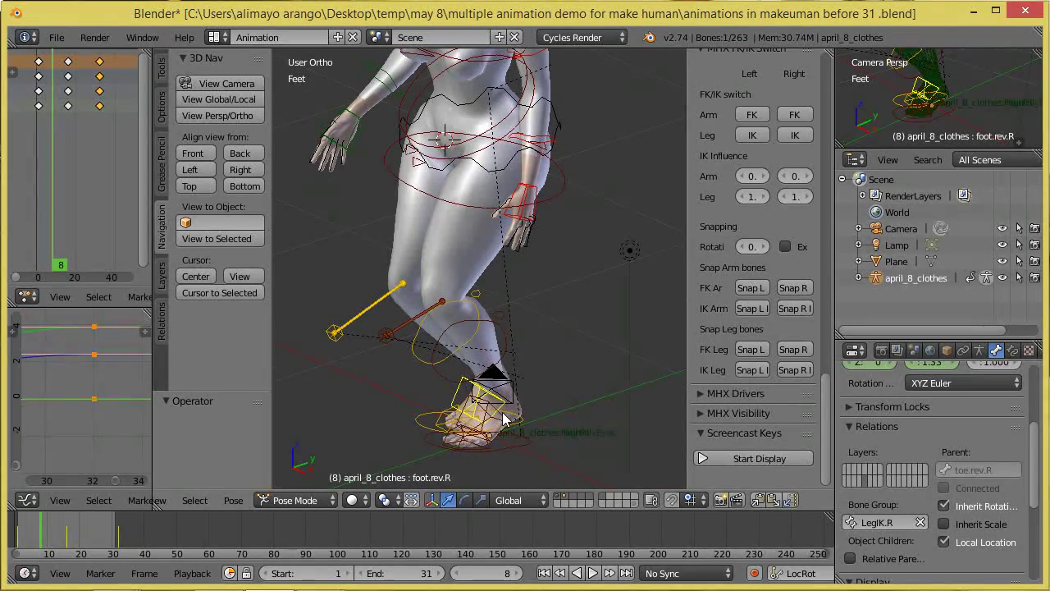
{"action": "right_click", "coordinate": [505, 420]}
{"action": "middle_click_drag", "start_coordinate": [565, 422], "coordinate": [527, 412]}
{"action": "key", "text": "r"}
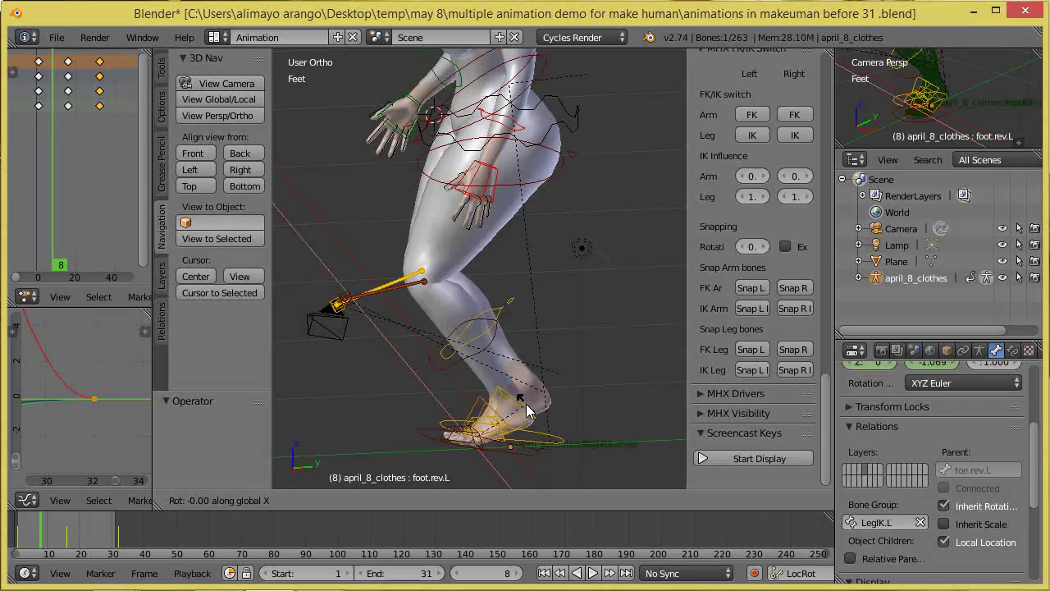
{"action": "key", "text": "x"}
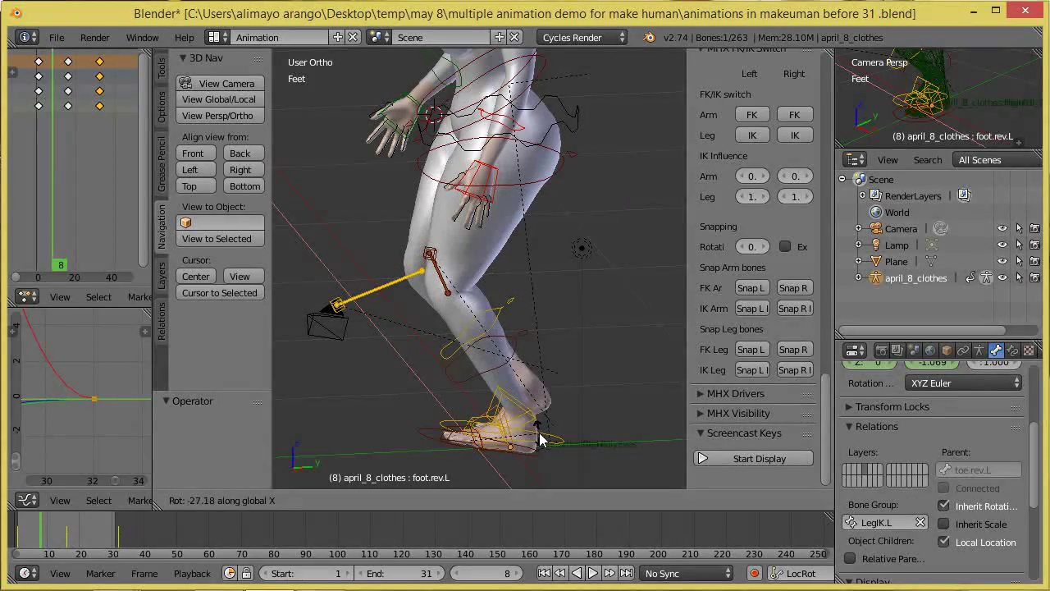
{"action": "left_click", "coordinate": [540, 436]}
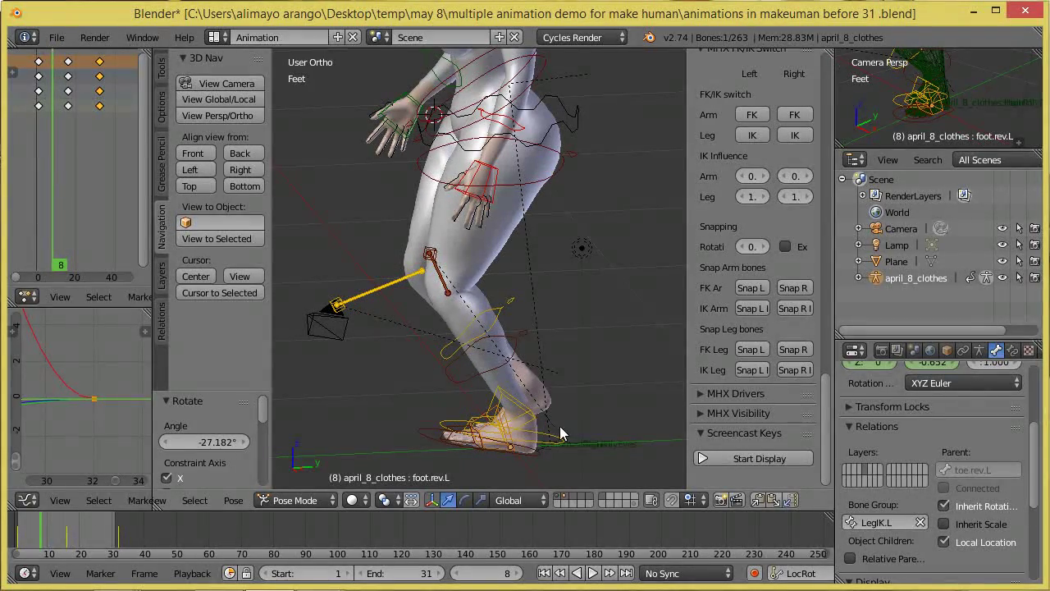
Rotate the left foot IK bone (foot.ik.L) about 12.8° around the global X axis
{"action": "mouse_move", "coordinate": [562, 413]}
{"action": "middle_mouse_down"}
{"action": "mouse_move", "coordinate": [560, 400]}
{"action": "mouse_move", "coordinate": [559, 408]}
{"action": "middle_mouse_up"}
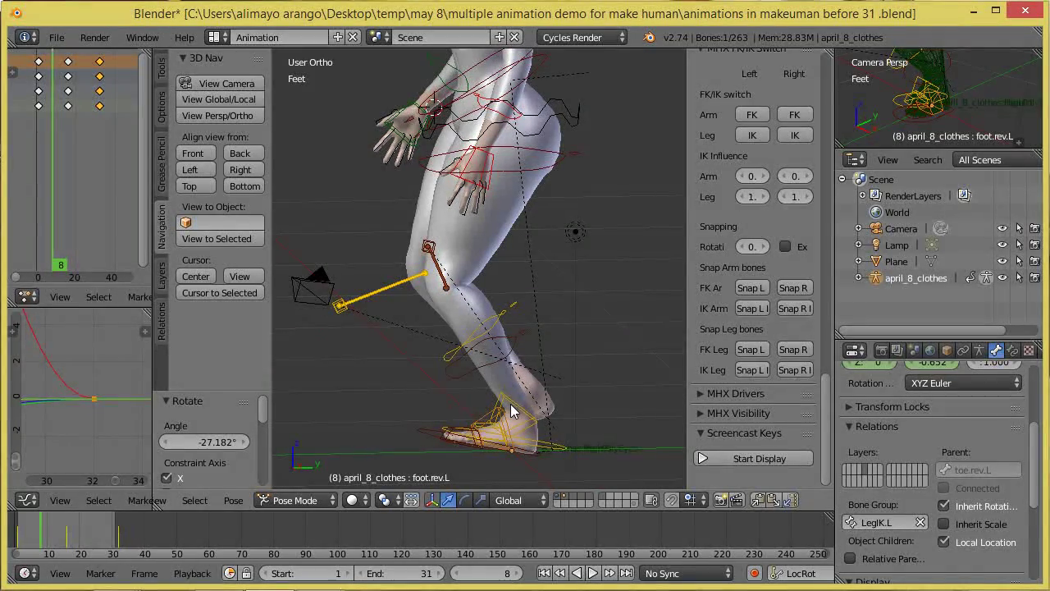
{"action": "right_click", "coordinate": [540, 451]}
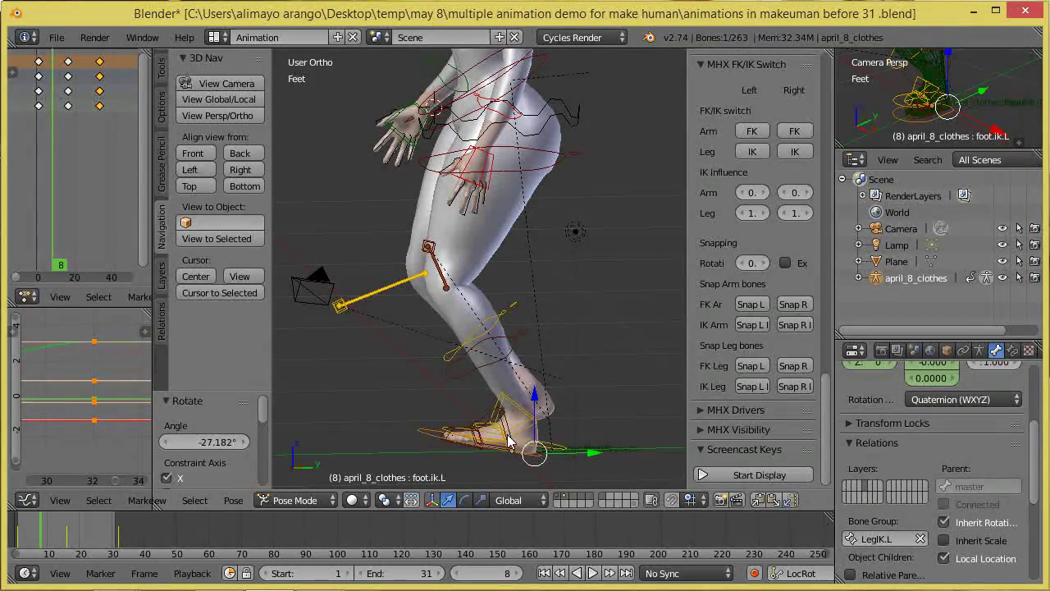
{"action": "key", "text": "r"}
{"action": "key", "text": "x"}
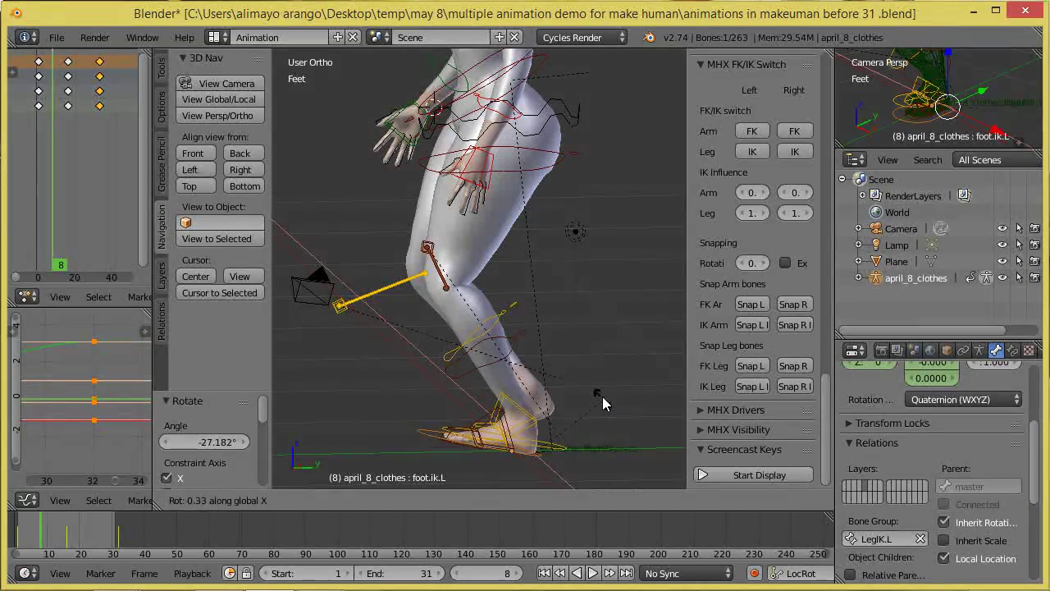
{"action": "left_click", "coordinate": [595, 380]}
Raise the right foot IK bone along the global Z axis and move it about 1.27" along Y
{"action": "mouse_move", "coordinate": [578, 422]}
{"action": "middle_mouse_down"}
{"action": "mouse_move", "coordinate": [569, 389]}
{"action": "mouse_move", "coordinate": [560, 414]}
{"action": "middle_mouse_up"}
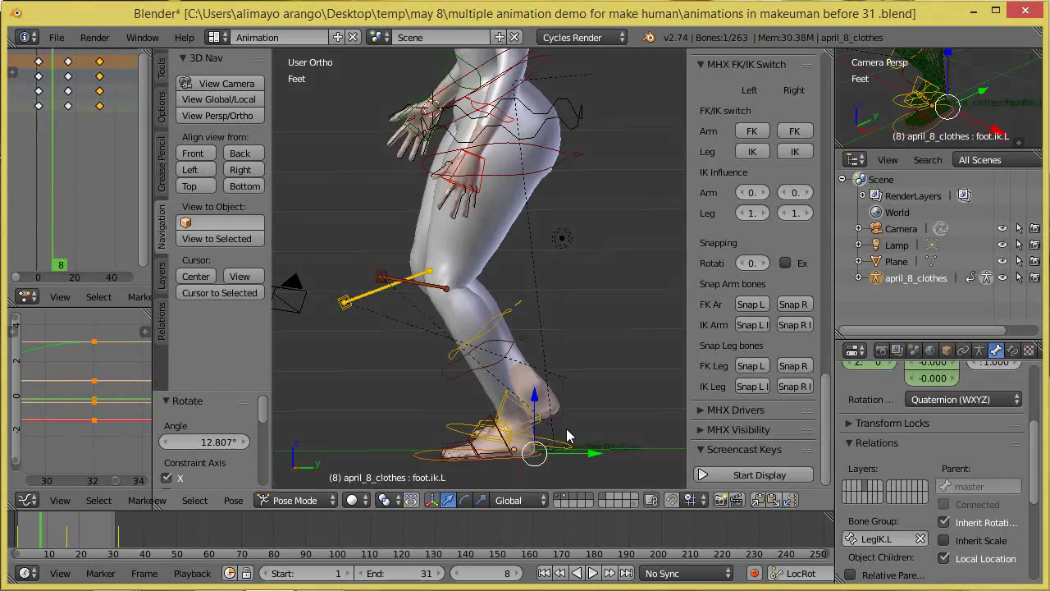
{"action": "right_click", "coordinate": [568, 446]}
{"action": "middle_click_drag", "start_coordinate": [553, 441], "coordinate": [566, 404]}
{"action": "key", "text": "g"}
{"action": "key", "text": "z"}
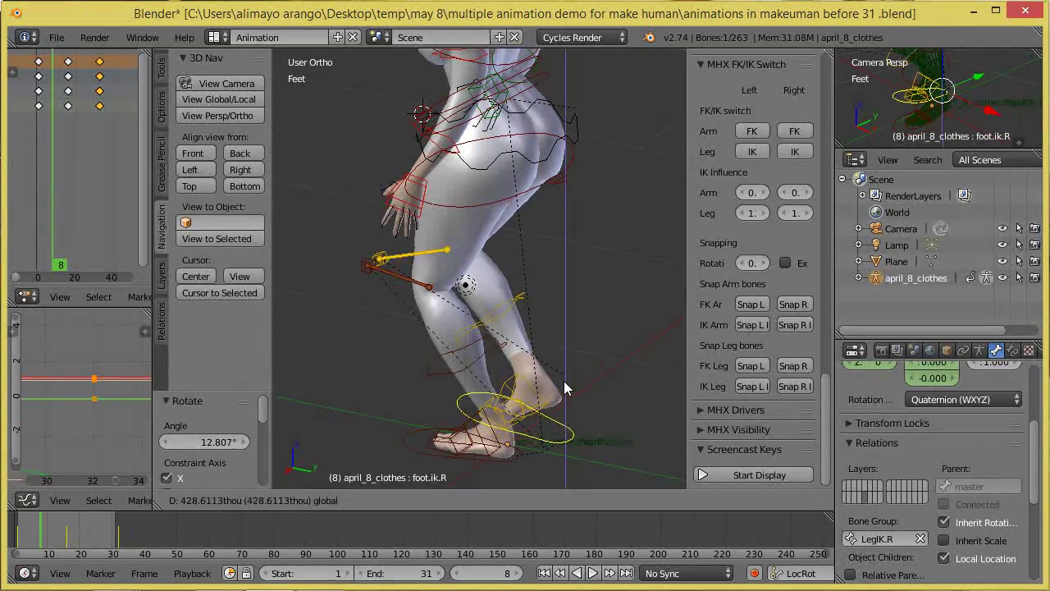
{"action": "left_click", "coordinate": [564, 317]}
{"action": "left_click_drag", "start_coordinate": [609, 371], "coordinate": [625, 362]}
Rotate the right reverse foot bone (foot.rev.R) about -32.4° around the global X axis
{"action": "right_click", "coordinate": [533, 321]}
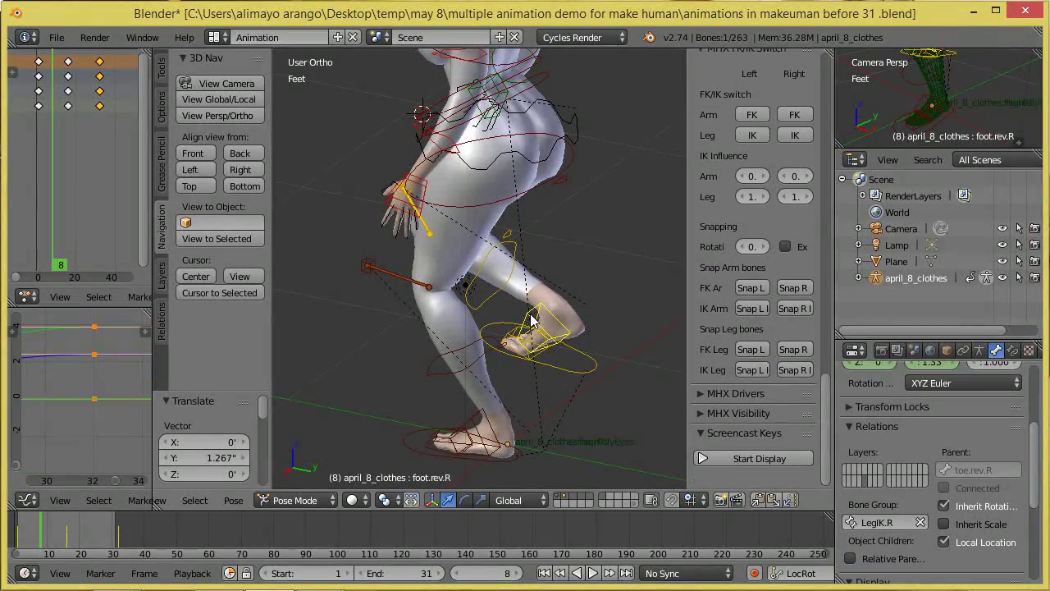
{"action": "middle_click_drag", "start_coordinate": [513, 384], "coordinate": [587, 357]}
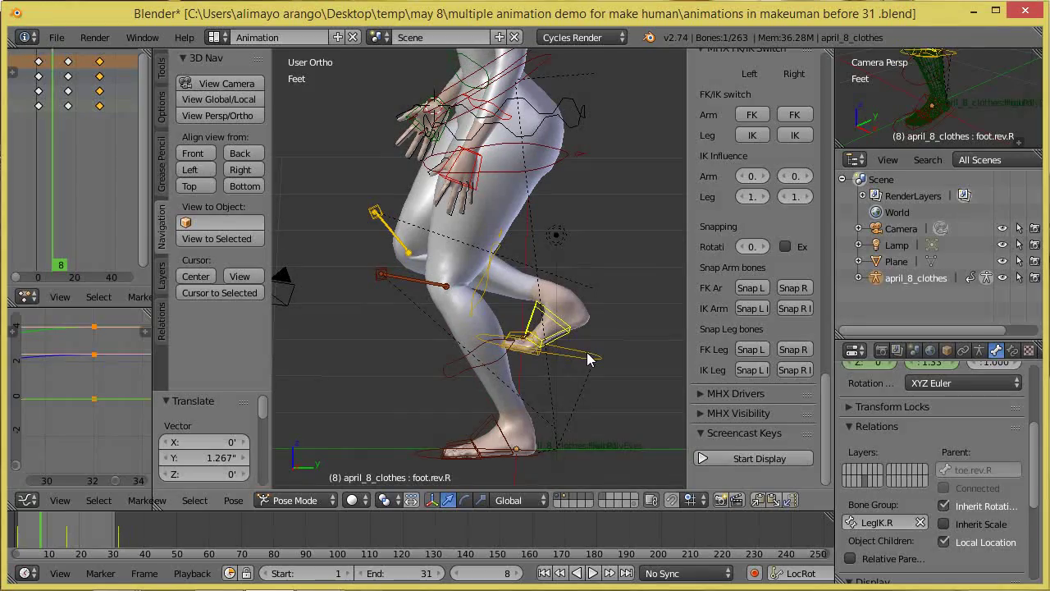
{"action": "key", "text": "r"}
{"action": "key", "text": "x"}
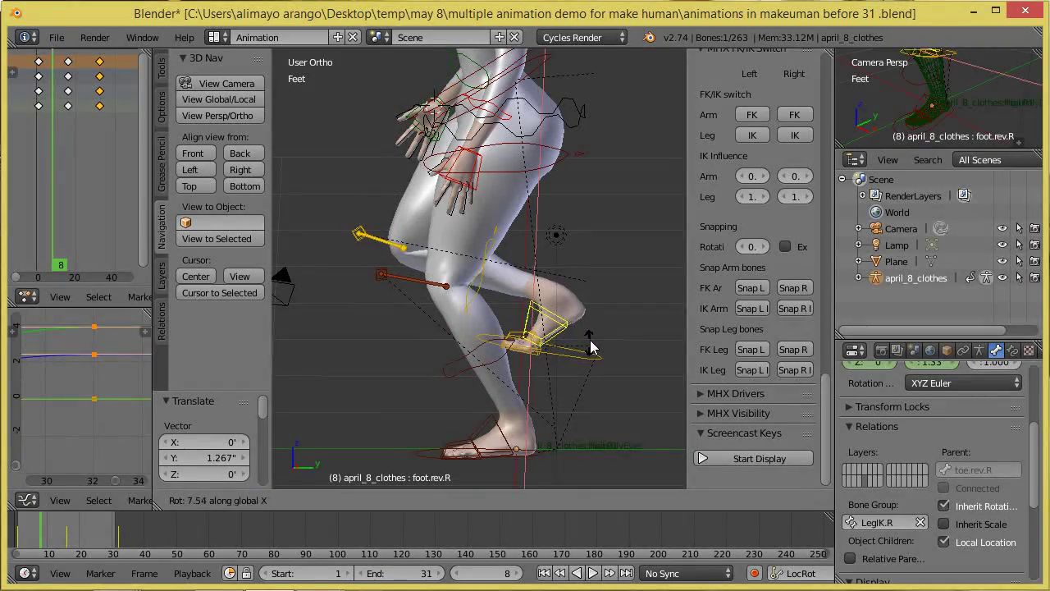
{"action": "left_click", "coordinate": [592, 395]}
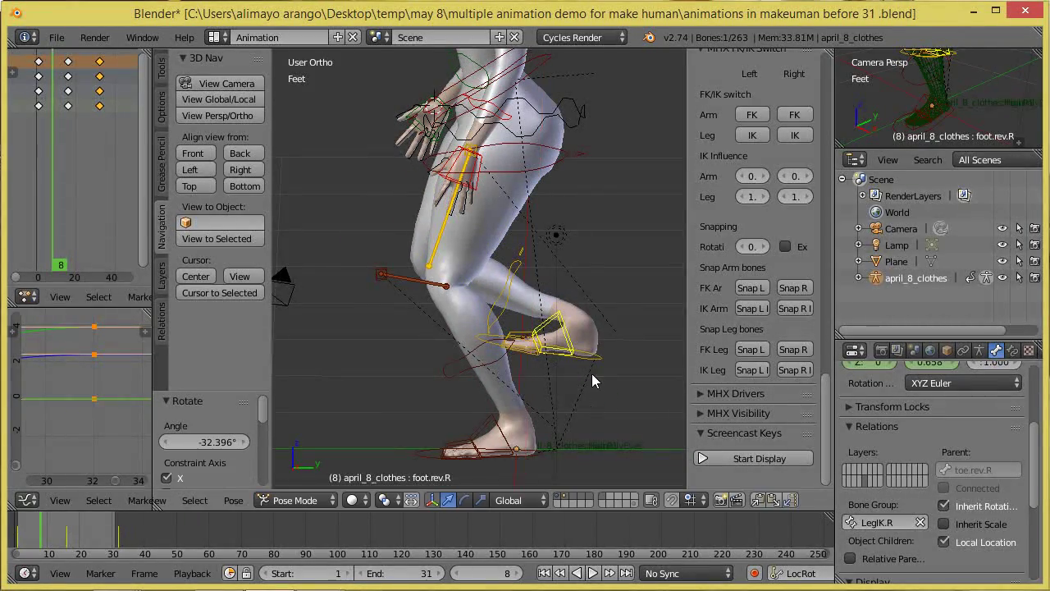
Rotate the right foot IK bone about 53.6° around the global X axis and move it about 1.31" along Y
{"action": "right_click", "coordinate": [595, 361]}
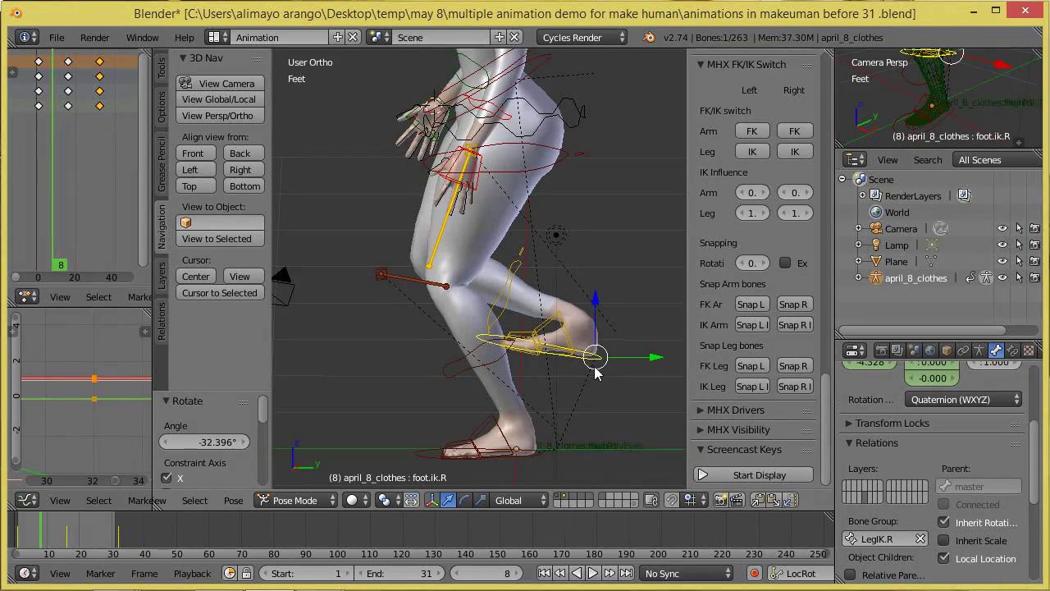
{"action": "key", "text": "r"}
{"action": "key", "text": "x"}
{"action": "left_click", "coordinate": [619, 364]}
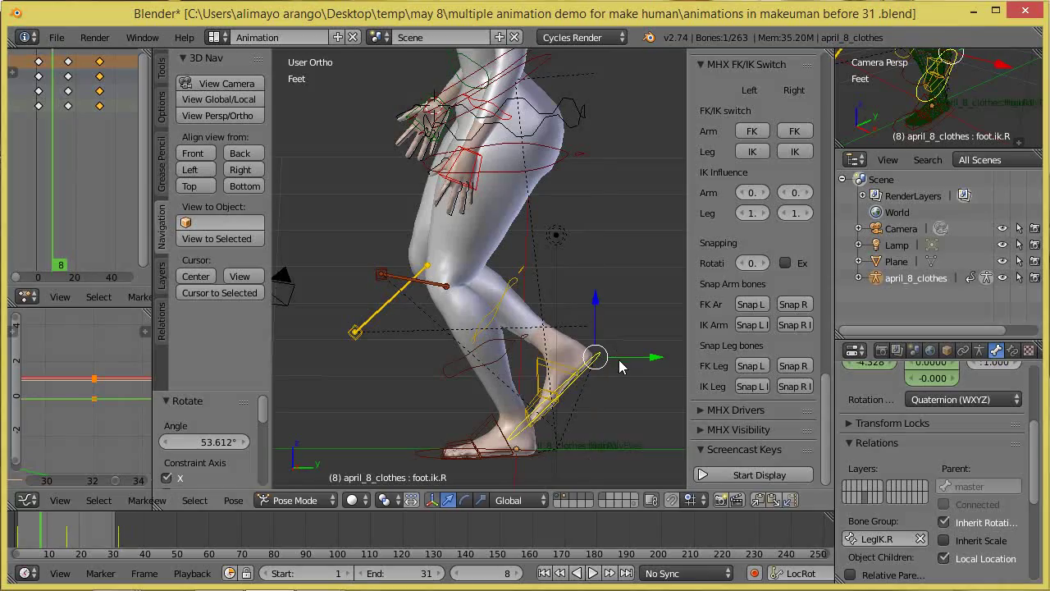
{"action": "key", "text": "g"}
{"action": "key", "text": "y"}
{"action": "left_click", "coordinate": [664, 354]}
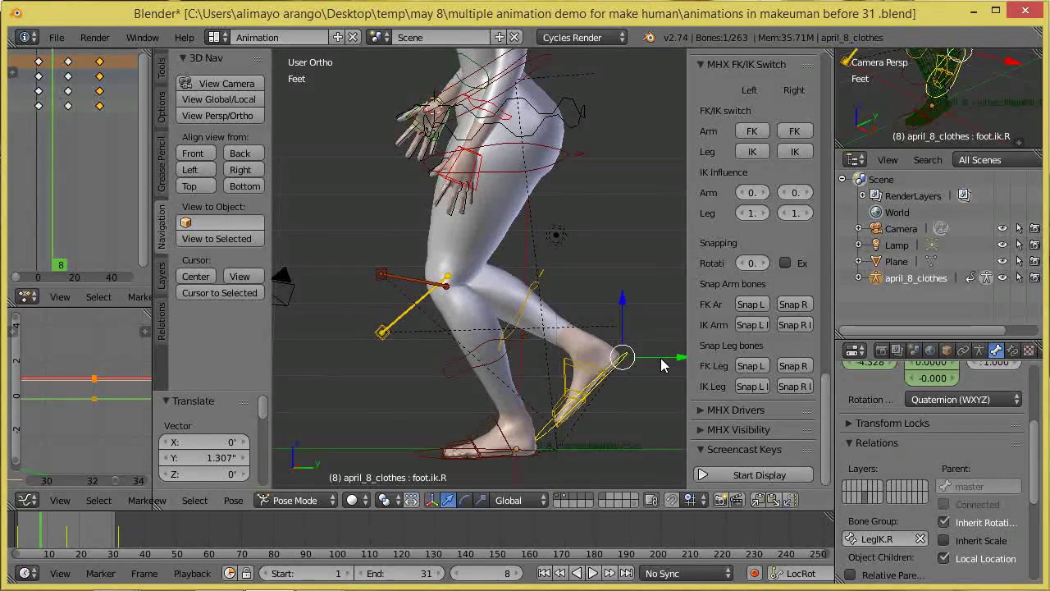
Rotate the right foot IK bone about a further 10° around global X and raise it along Z, the final move about 639 thou
{"action": "key", "text": "r"}
{"action": "key", "text": "x"}
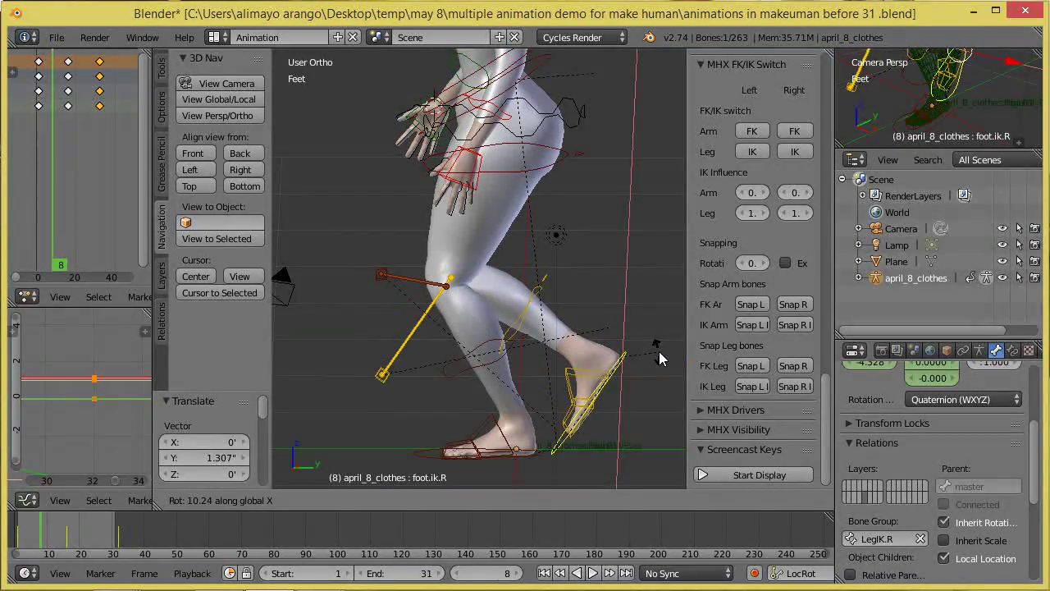
{"action": "left_click", "coordinate": [655, 349]}
{"action": "left_click_drag", "start_coordinate": [628, 308], "coordinate": [619, 274]}
{"action": "middle_click_drag", "start_coordinate": [534, 334], "coordinate": [617, 279]}
{"action": "left_click_drag", "start_coordinate": [623, 276], "coordinate": [624, 264]}
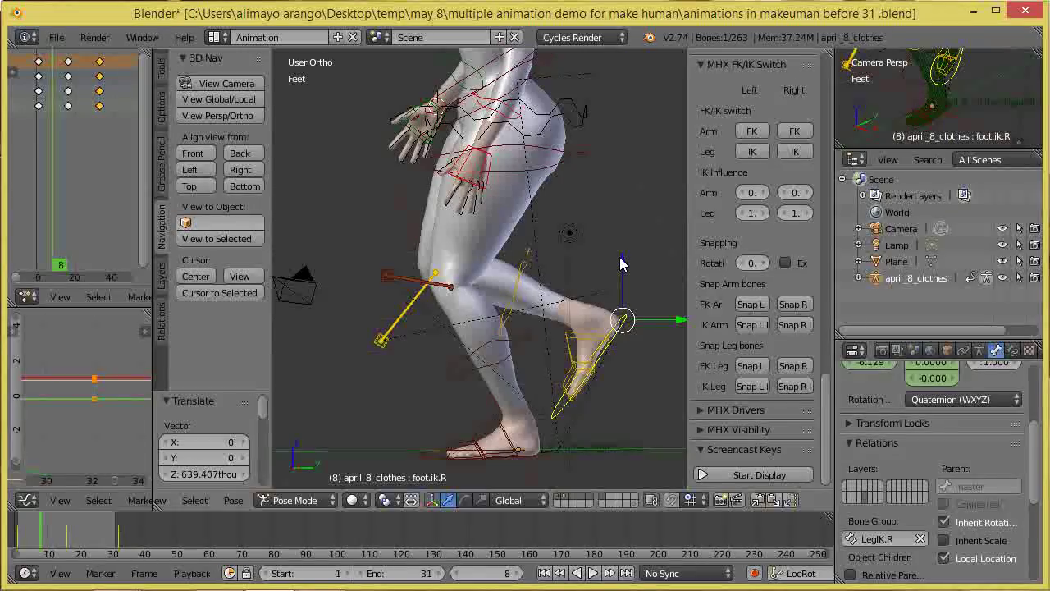
Rotate the right foot IK bone about 15° around global X, raise it slightly, and move it about -1.775" along Y
{"action": "scroll", "coordinate": [624, 359], "scroll_direction": "down", "scroll_amount": 2}
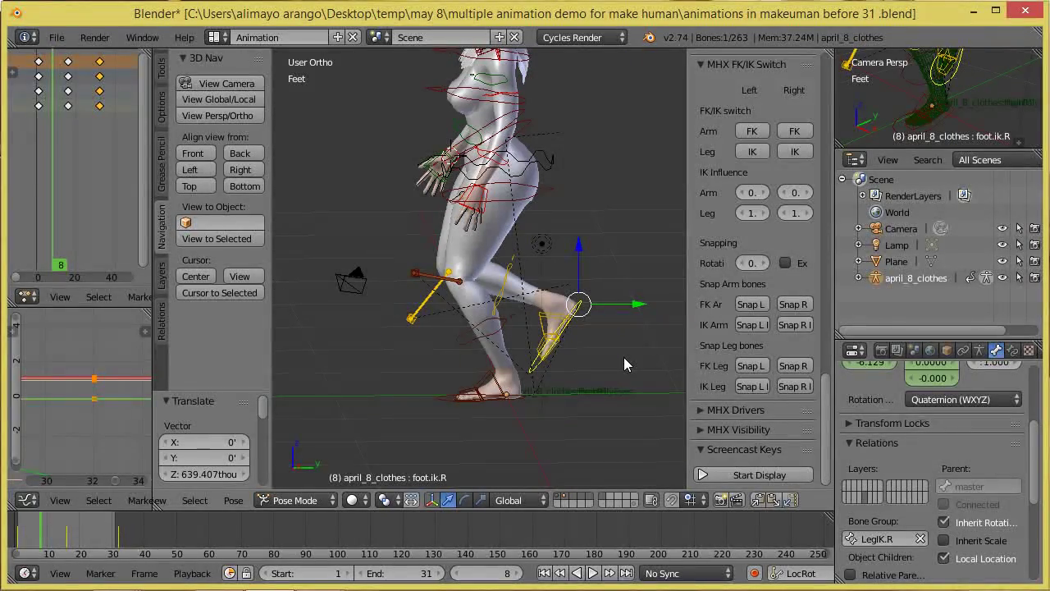
{"action": "key", "text": "r"}
{"action": "key", "text": "x"}
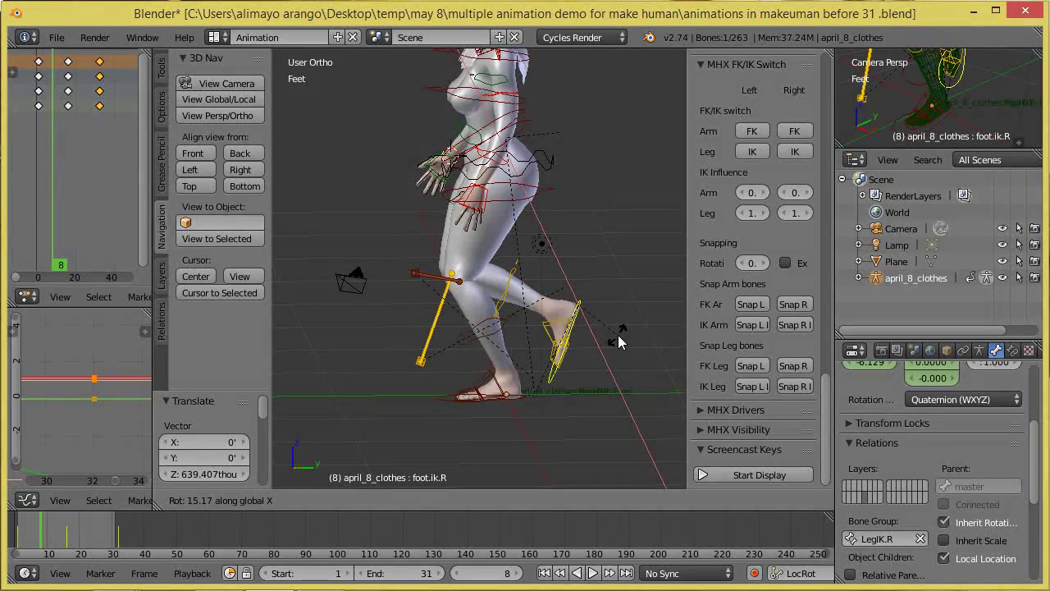
{"action": "left_click", "coordinate": [618, 335]}
{"action": "left_click_drag", "start_coordinate": [580, 240], "coordinate": [580, 235]}
{"action": "left_click_drag", "start_coordinate": [633, 310], "coordinate": [606, 302]}
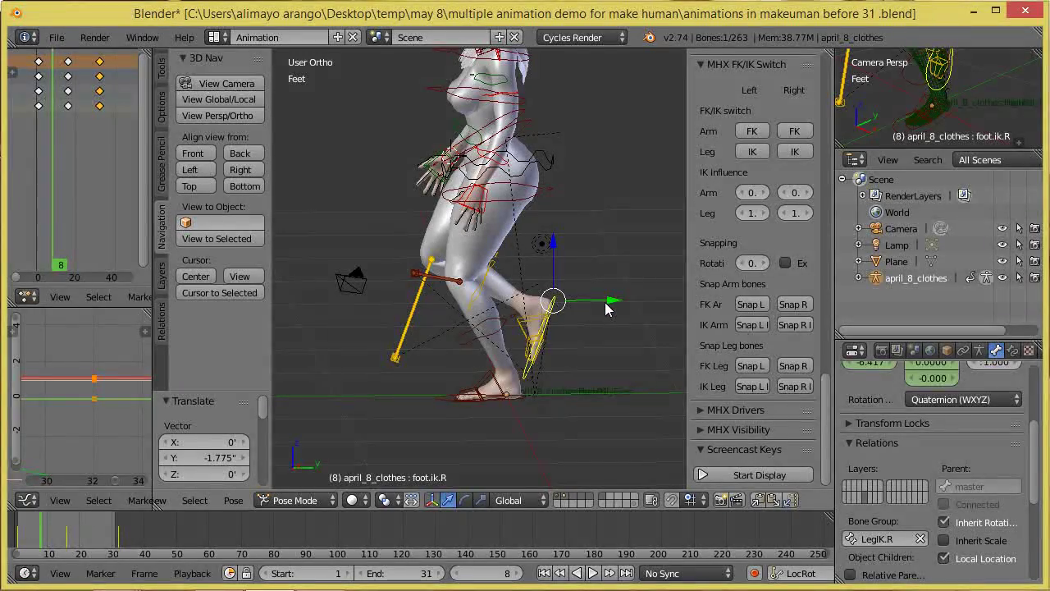
Rotate the chest bone about -5.6° around the global X axis
{"action": "middle_click_drag", "start_coordinate": [617, 189], "coordinate": [573, 229]}
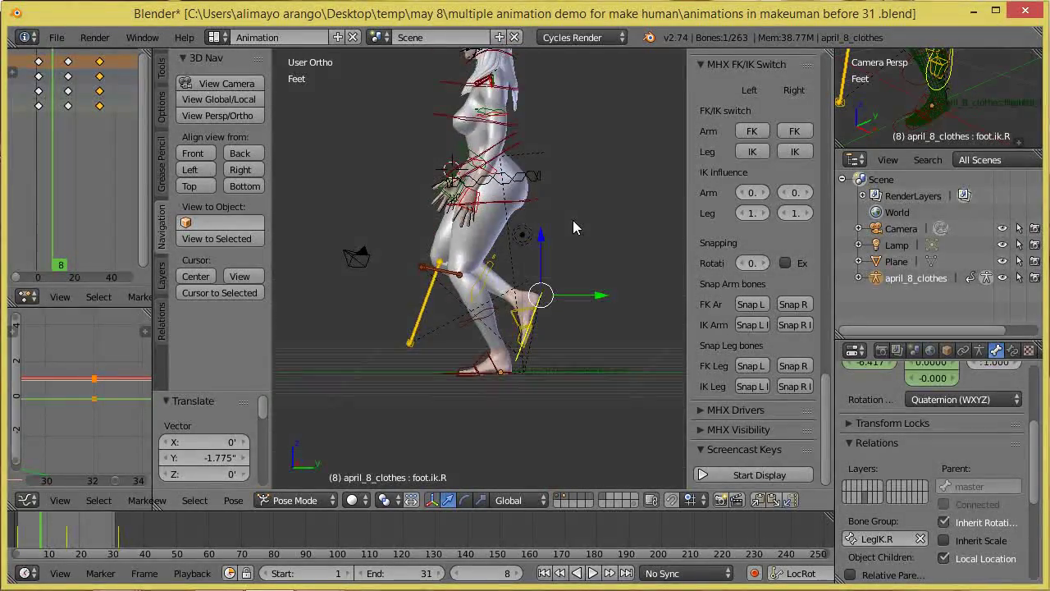
{"action": "right_click", "coordinate": [509, 123]}
{"action": "key", "text": "r"}
{"action": "key", "text": "x"}
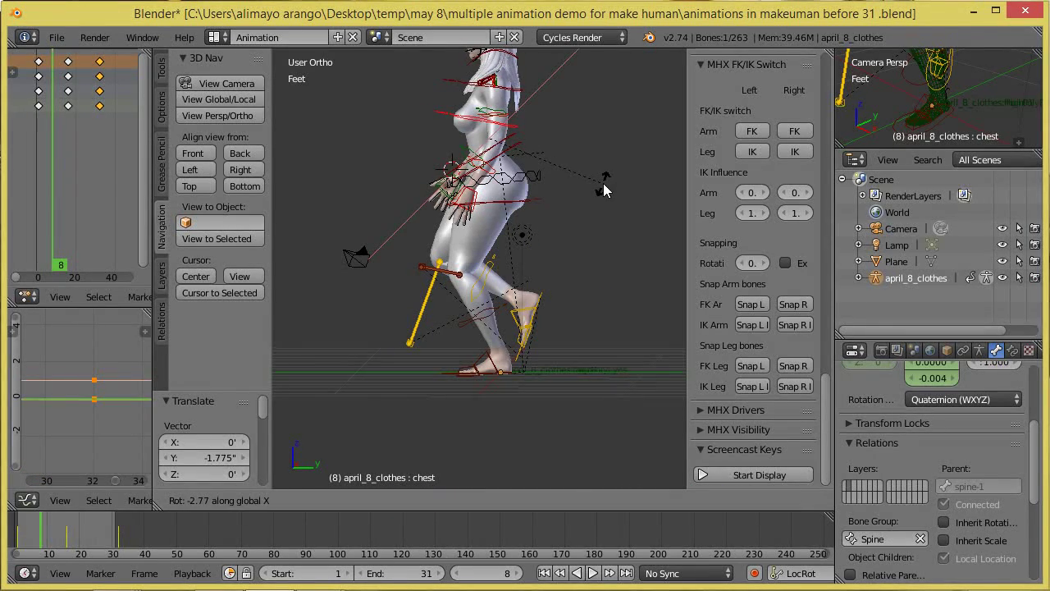
{"action": "left_click", "coordinate": [522, 151]}
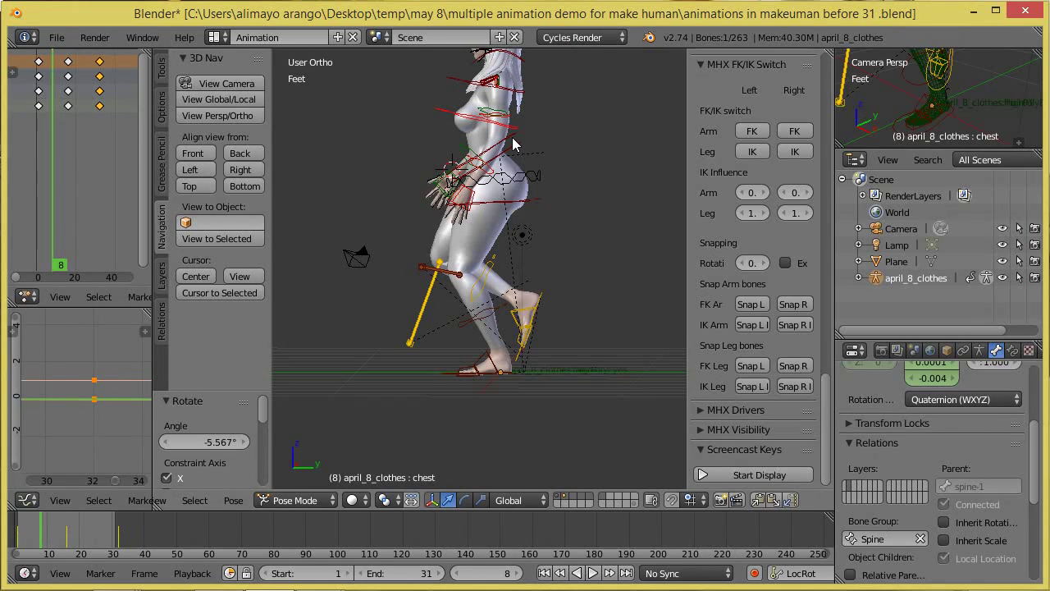
Rotate the spine bone about -9.75° around the global X axis
{"action": "right_click", "coordinate": [517, 151]}
{"action": "key", "text": "r"}
{"action": "key", "text": "x"}
{"action": "left_click", "coordinate": [590, 210]}
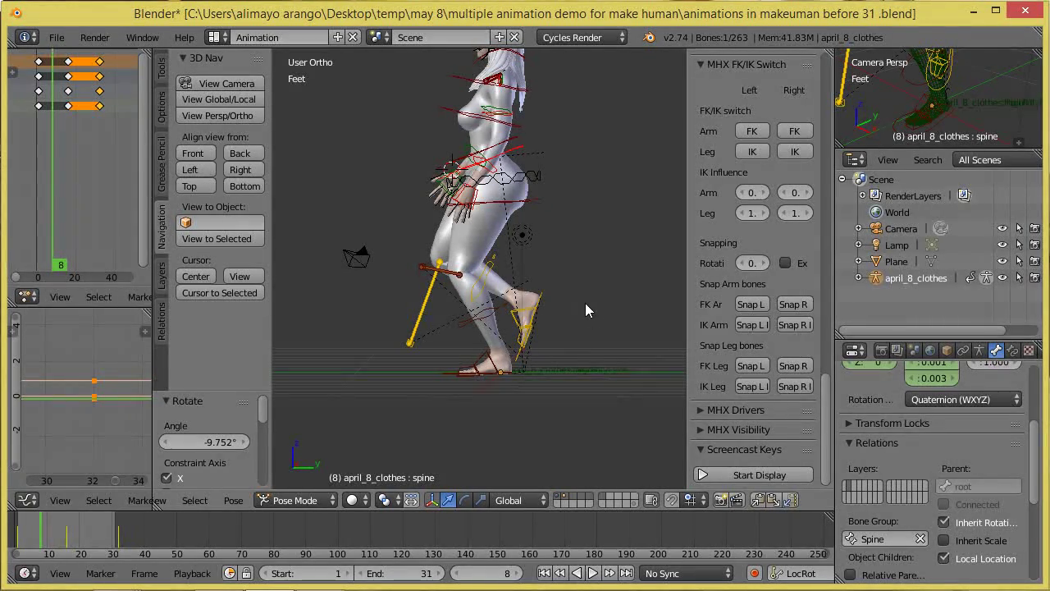
Keyframe all bones at frame 8, and paste that pose flipped on the X axis and keyframe it at frame 24
{"action": "key", "text": "a"}
{"action": "key", "text": "a"}
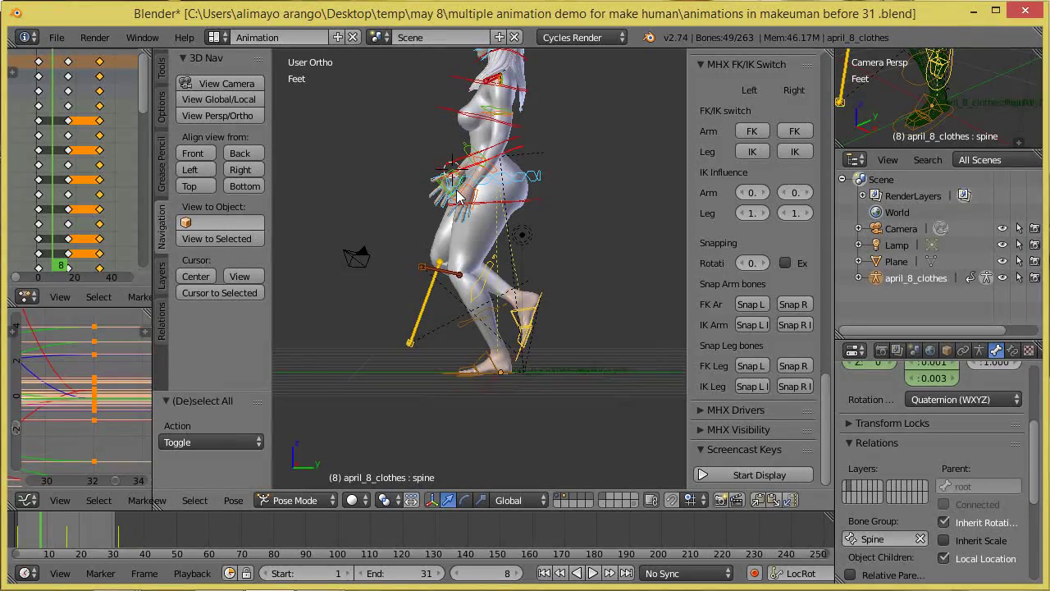
{"action": "key", "text": "i"}
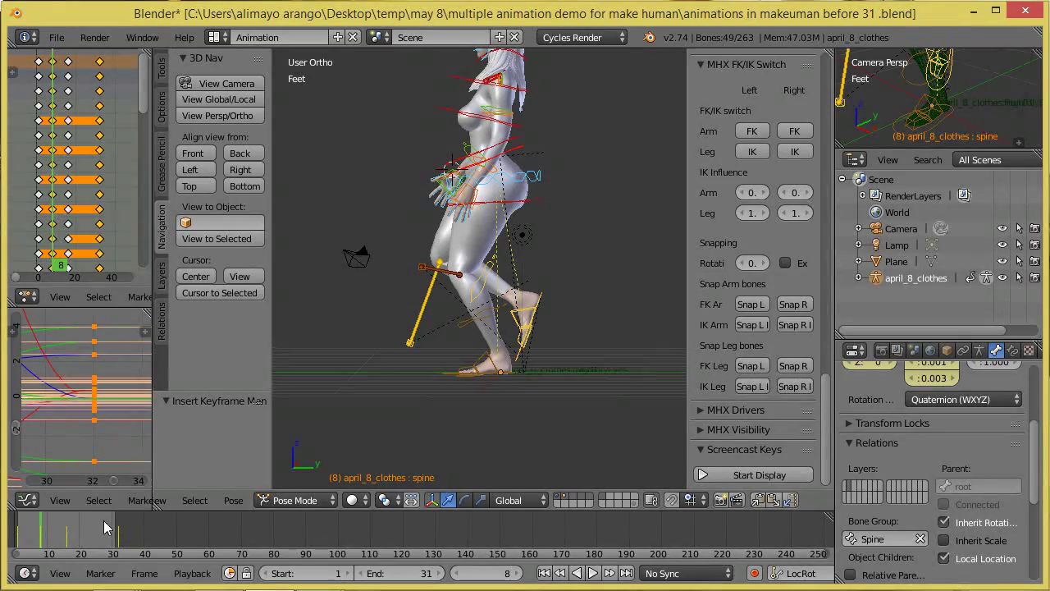
{"action": "left_click_drag", "start_coordinate": [43, 533], "coordinate": [92, 526]}
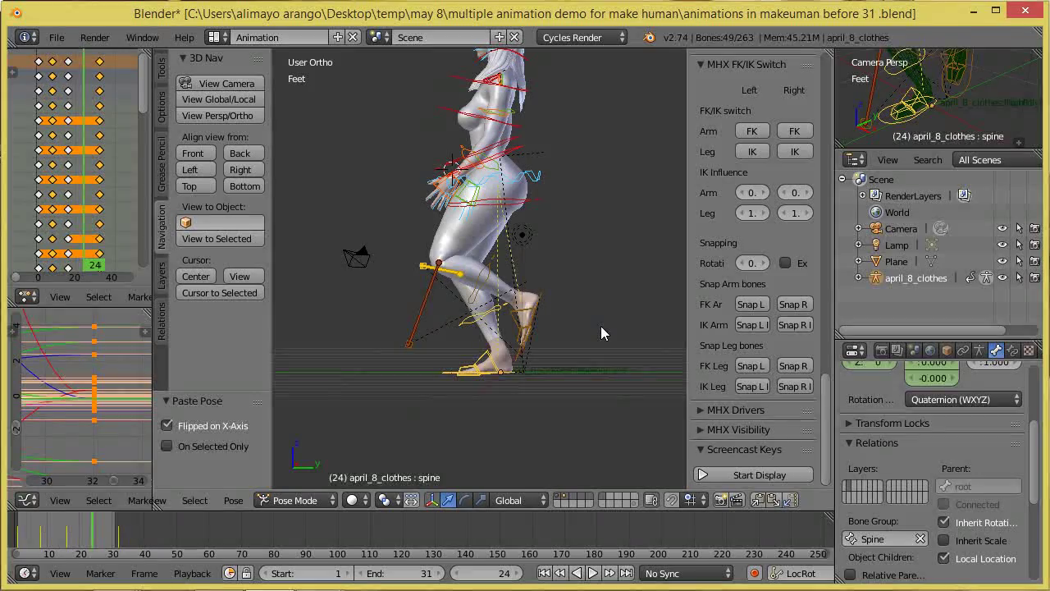
{"action": "key", "text": "i"}
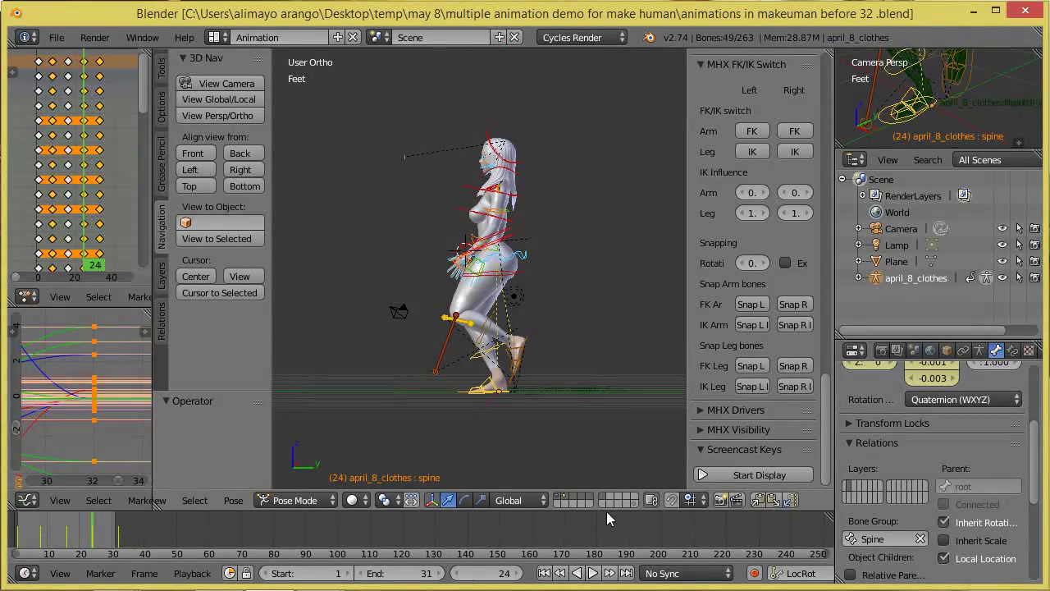
Play the walk animation and examine it from the front and the side
{"action": "left_click", "coordinate": [592, 572]}
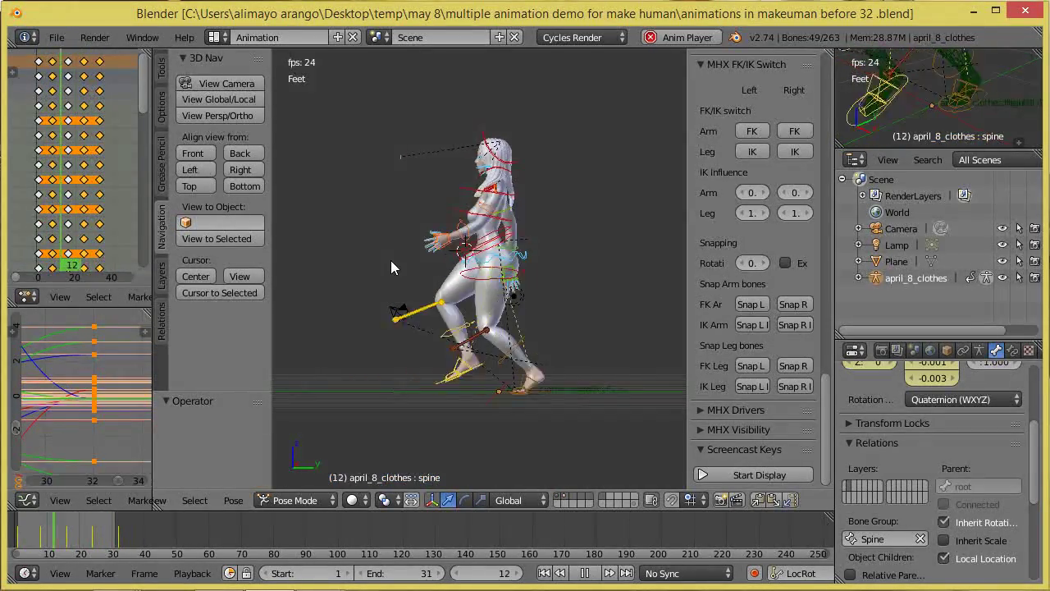
{"action": "middle_click_drag", "start_coordinate": [391, 260], "coordinate": [600, 284]}
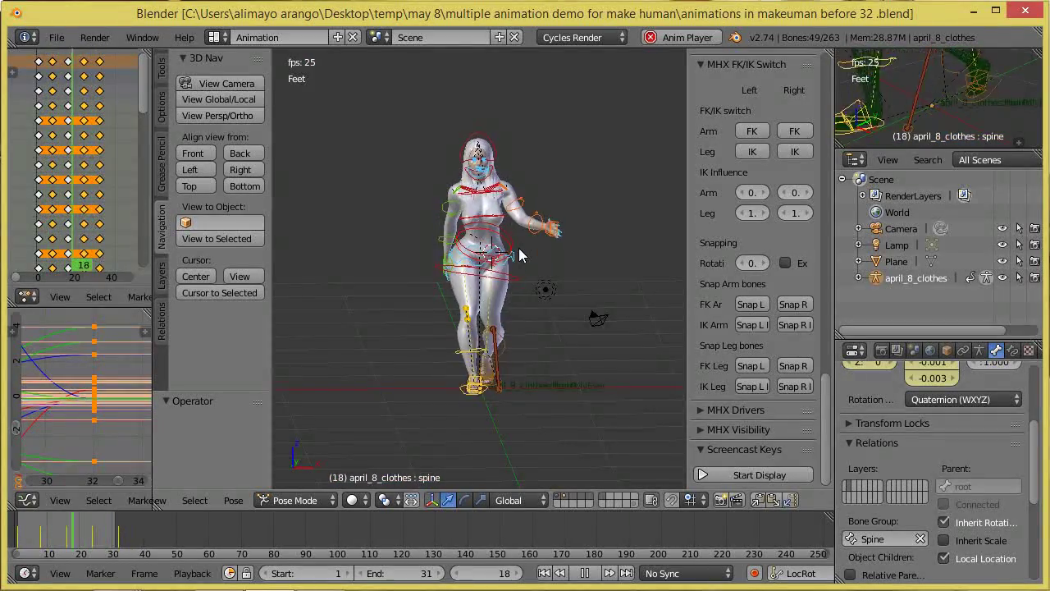
{"action": "scroll", "coordinate": [519, 256], "scroll_direction": "up", "scroll_amount": 2}
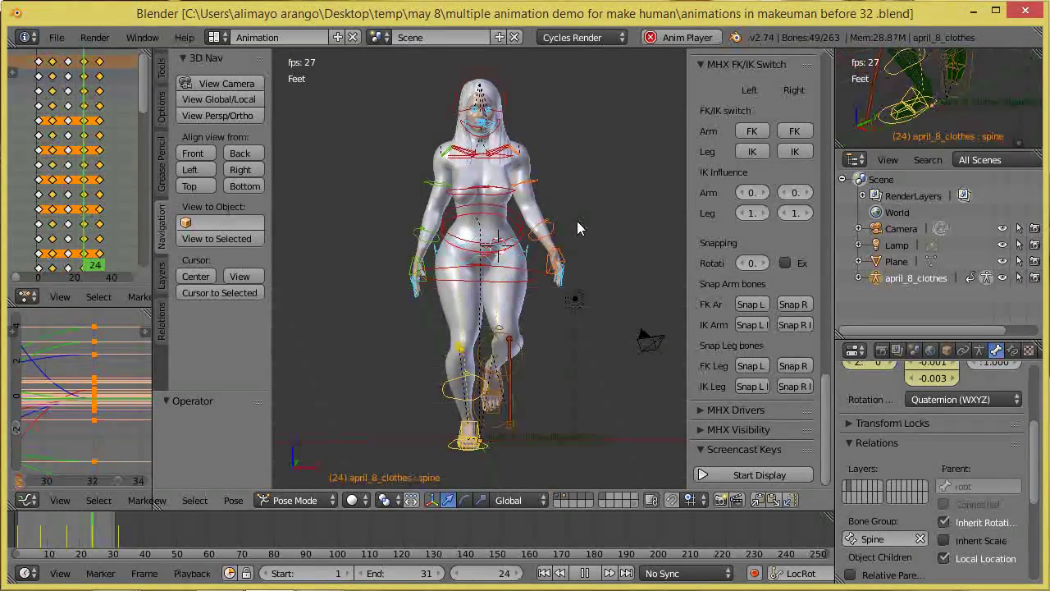
{"action": "middle_click_drag", "start_coordinate": [592, 265], "coordinate": [391, 276]}
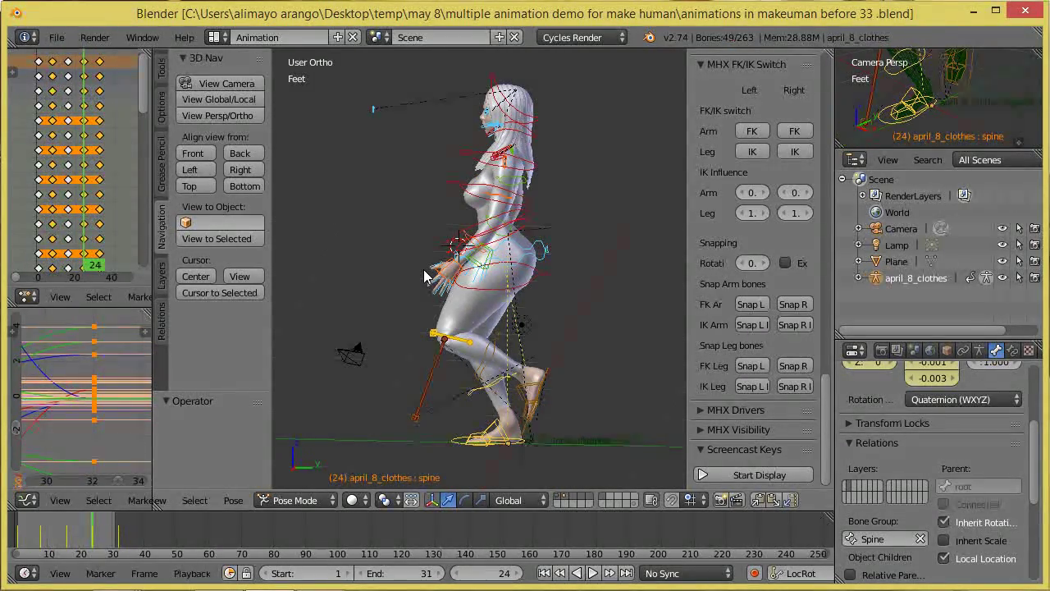
Hide the 3D view's properties region and widen the dope sheet area to show its channel names
{"action": "key", "text": "n"}
{"action": "left_click_drag", "start_coordinate": [273, 292], "coordinate": [385, 299]}
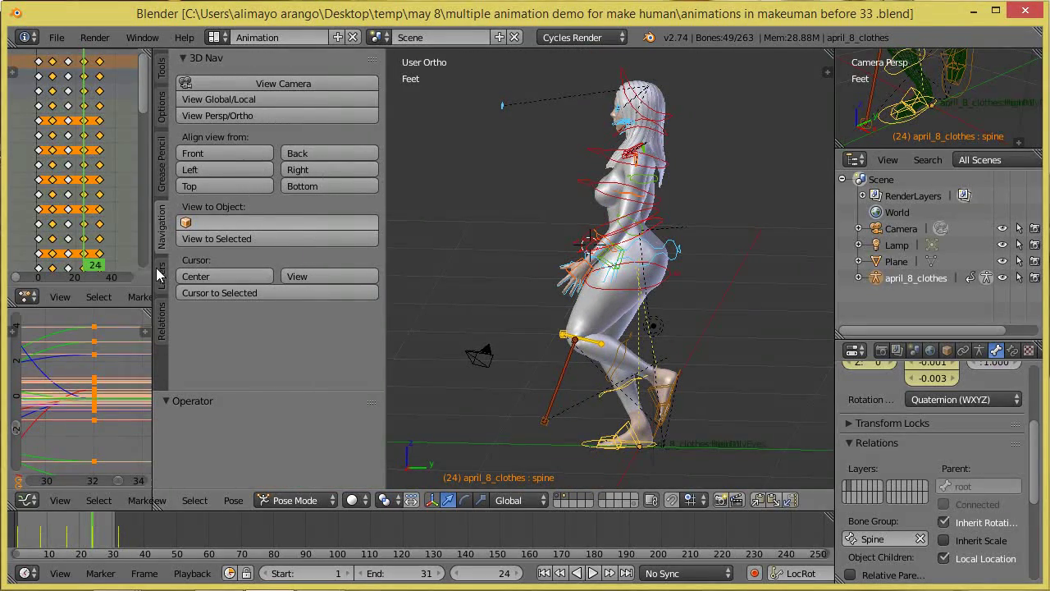
{"action": "left_click_drag", "start_coordinate": [153, 267], "coordinate": [345, 270]}
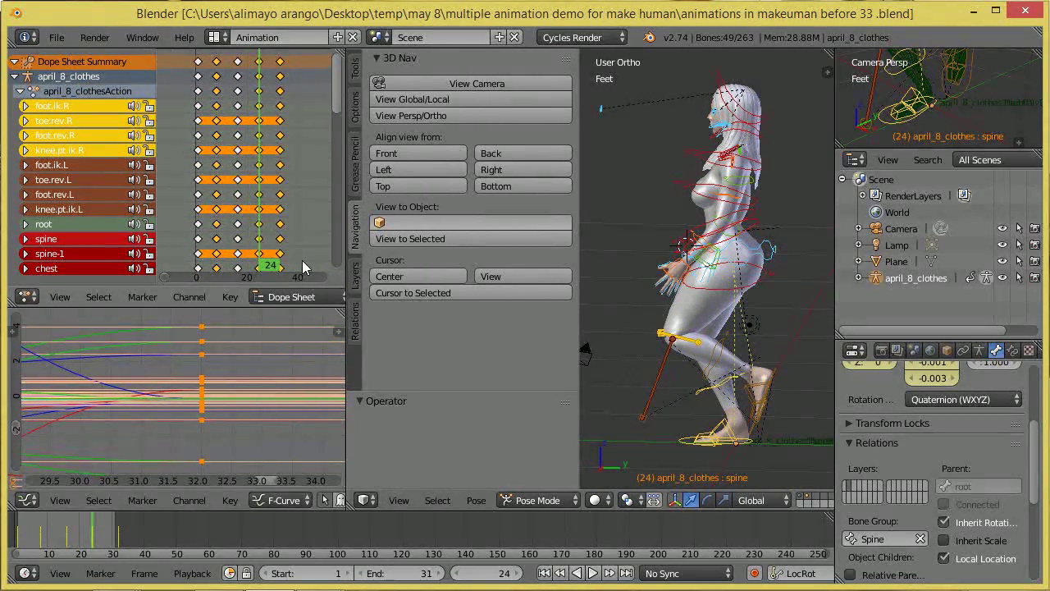
Switch the dope sheet to Action Editor mode
{"action": "scroll", "coordinate": [272, 302], "scroll_direction": "down", "scroll_amount": 2}
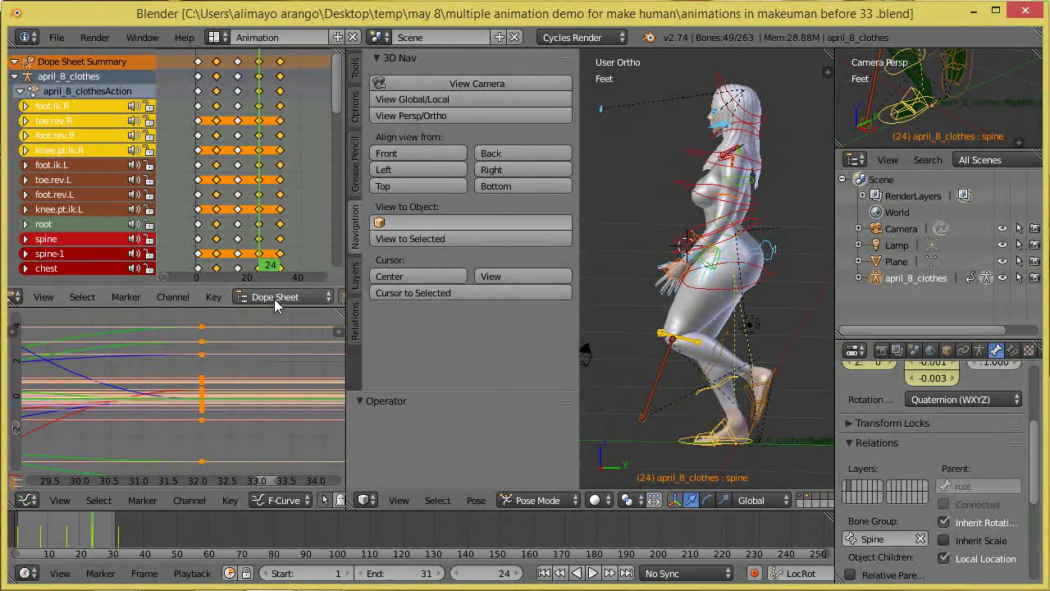
{"action": "scroll", "coordinate": [276, 304], "scroll_direction": "down", "scroll_amount": 2}
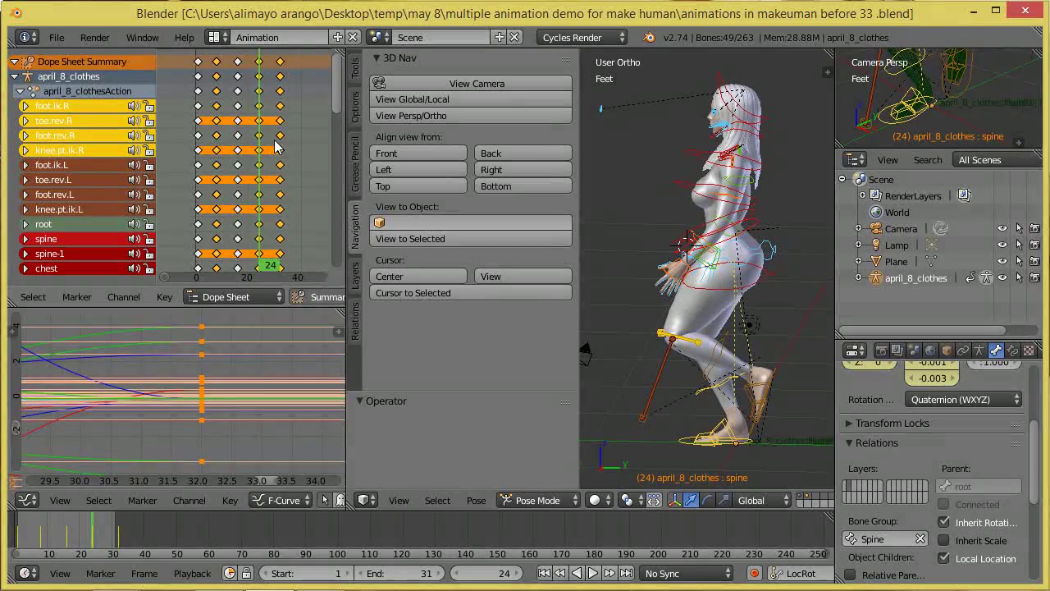
{"action": "left_click", "coordinate": [279, 295]}
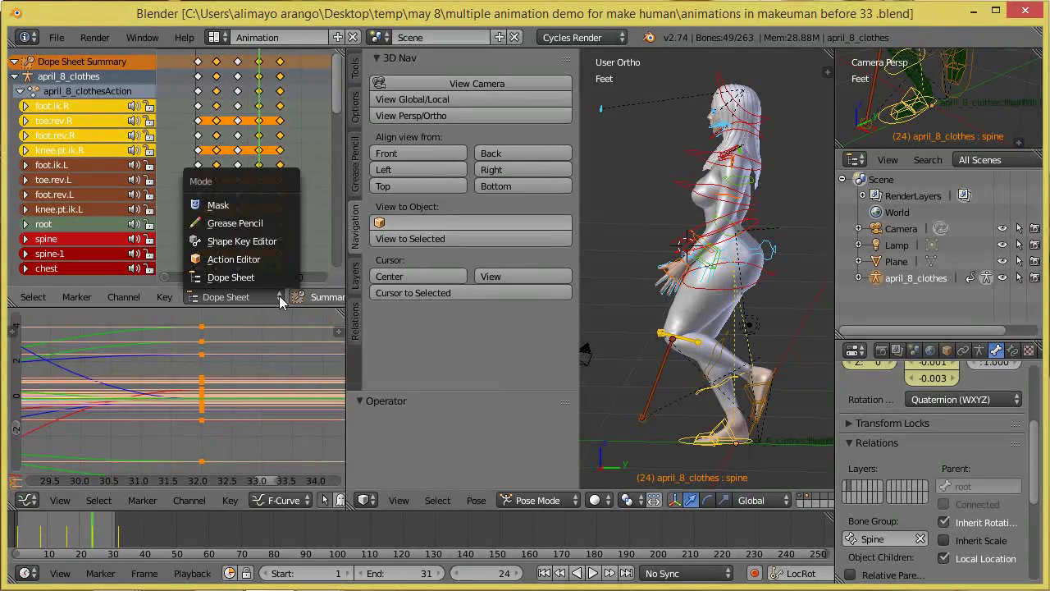
{"action": "left_click", "coordinate": [253, 261]}
Rename the armature's action to "Walk cycle"
{"action": "scroll", "coordinate": [291, 302], "scroll_direction": "down", "scroll_amount": 5}
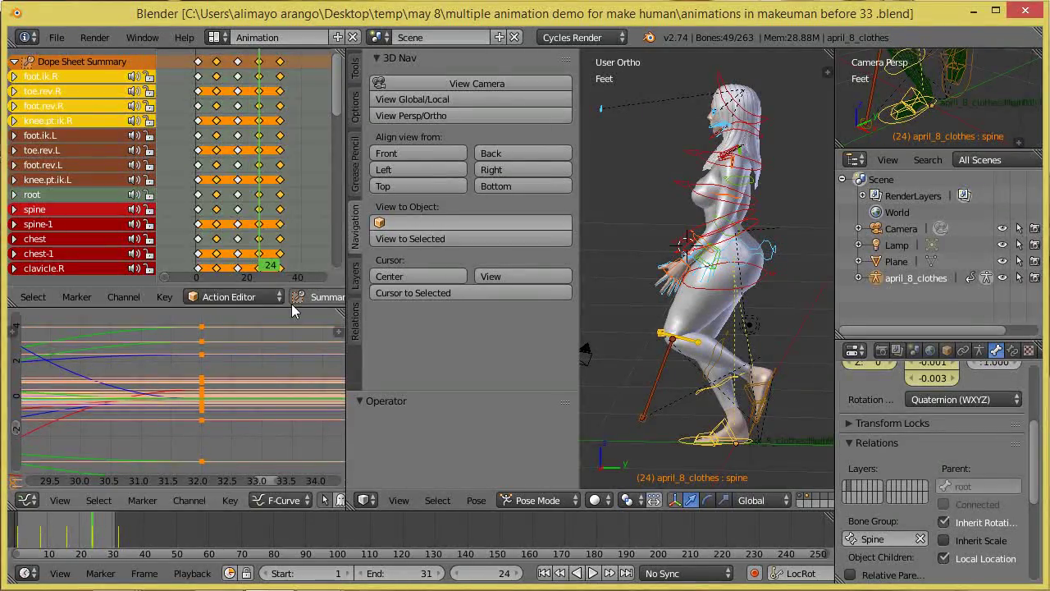
{"action": "scroll", "coordinate": [294, 297], "scroll_direction": "down", "scroll_amount": 4}
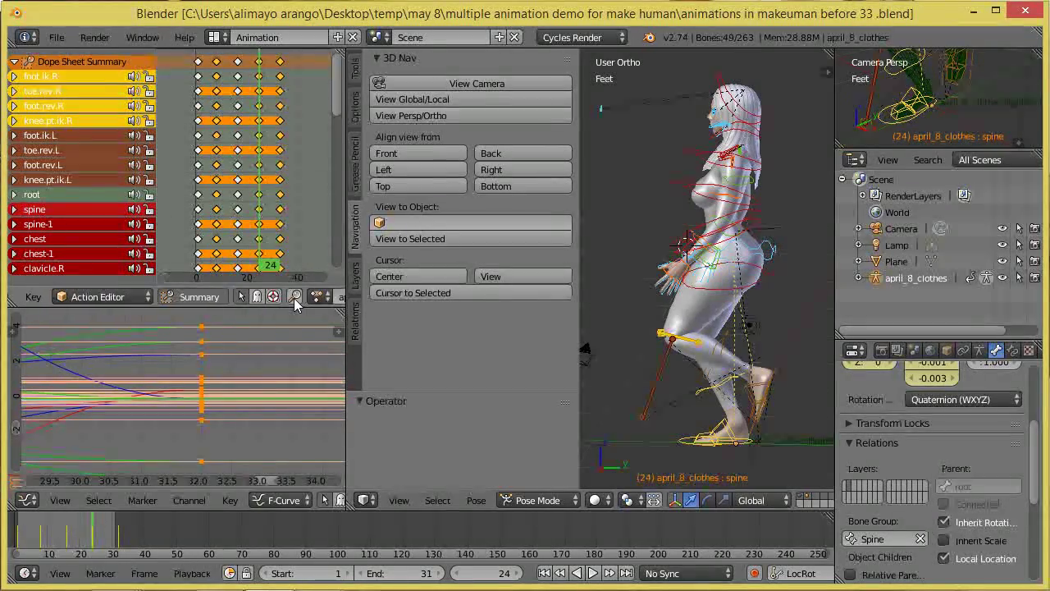
{"action": "scroll", "coordinate": [294, 298], "scroll_direction": "down", "scroll_amount": 2}
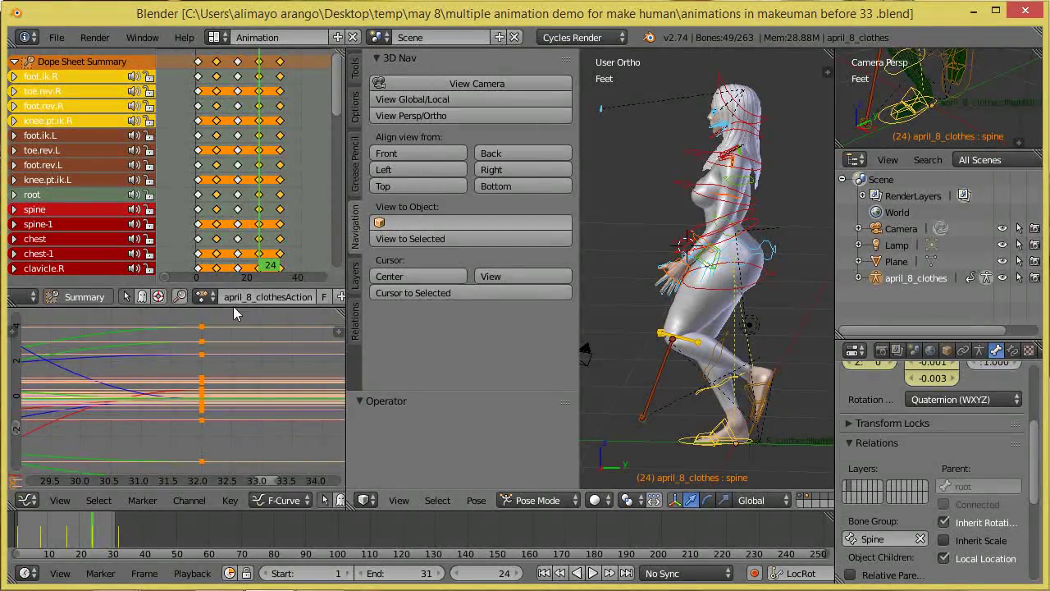
{"action": "left_click", "coordinate": [277, 297]}
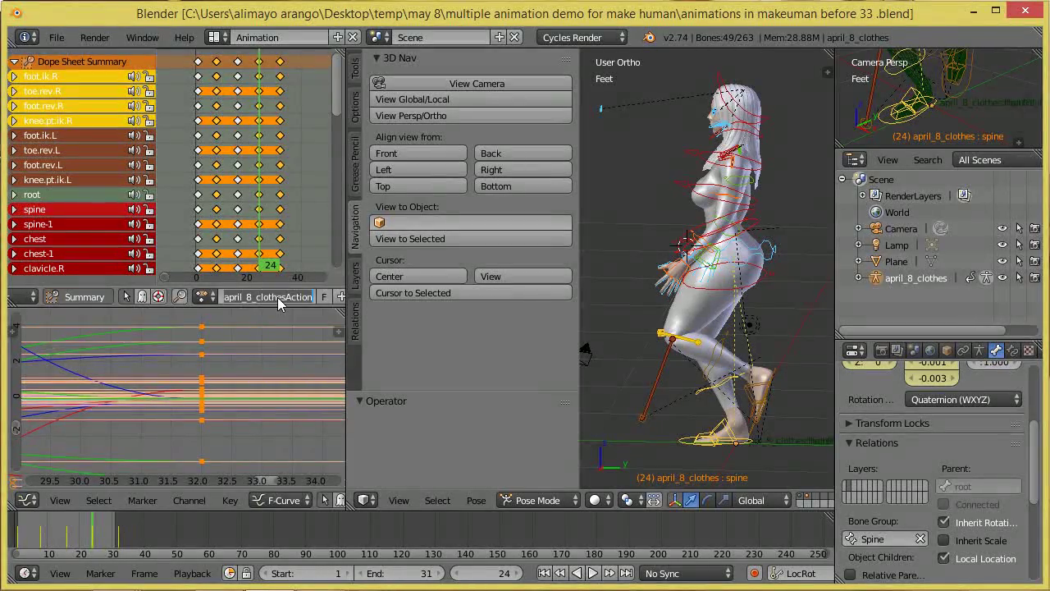
{"action": "type", "text": "walk cycle"}
{"action": "key", "text": "Left"}
{"action": "key", "text": "Left"}
{"action": "key", "text": "Left"}
{"action": "key", "text": "Left"}
{"action": "key", "text": "Left"}
{"action": "key", "text": "Left"}
{"action": "key", "text": "BackSpace"}
{"action": "type", "text": "W"}
{"action": "key", "text": "Return"}
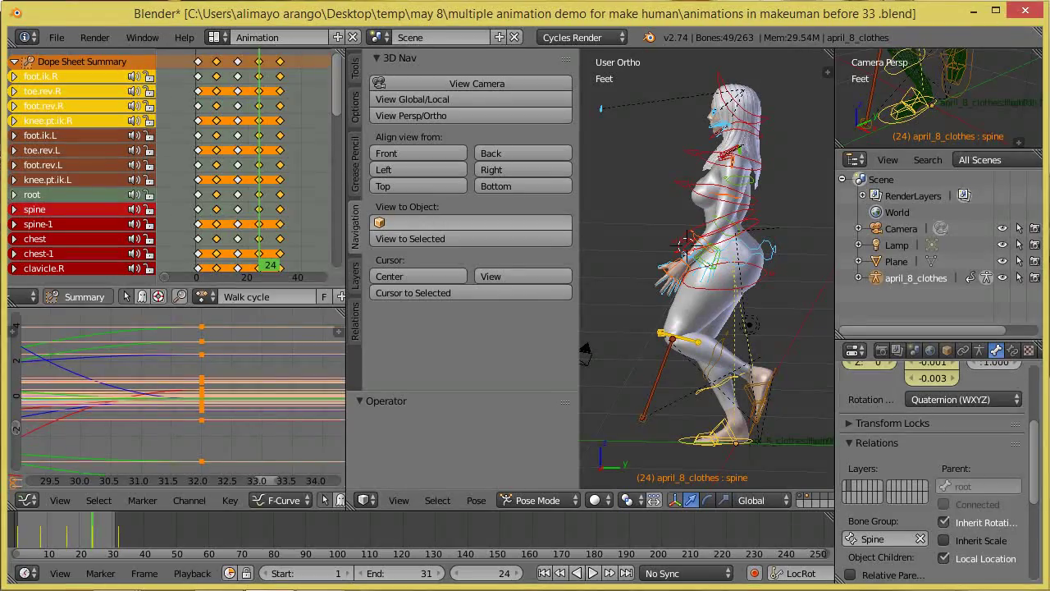
Give the Walk cycle action a fake user and unlink it from the armature
{"action": "left_click", "coordinate": [325, 297]}
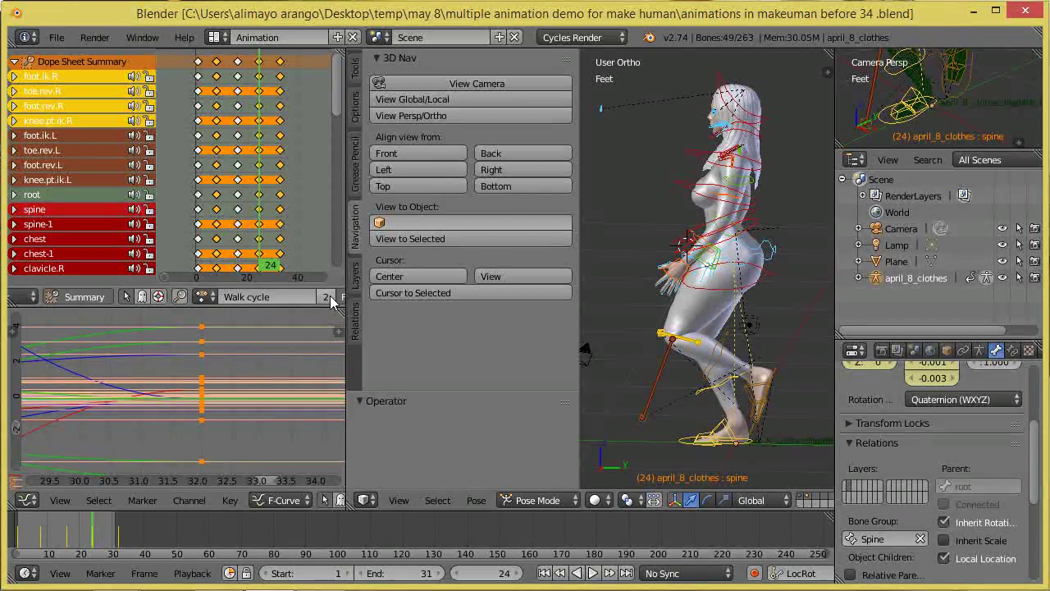
{"action": "scroll", "coordinate": [320, 302], "scroll_direction": "down", "scroll_amount": 3}
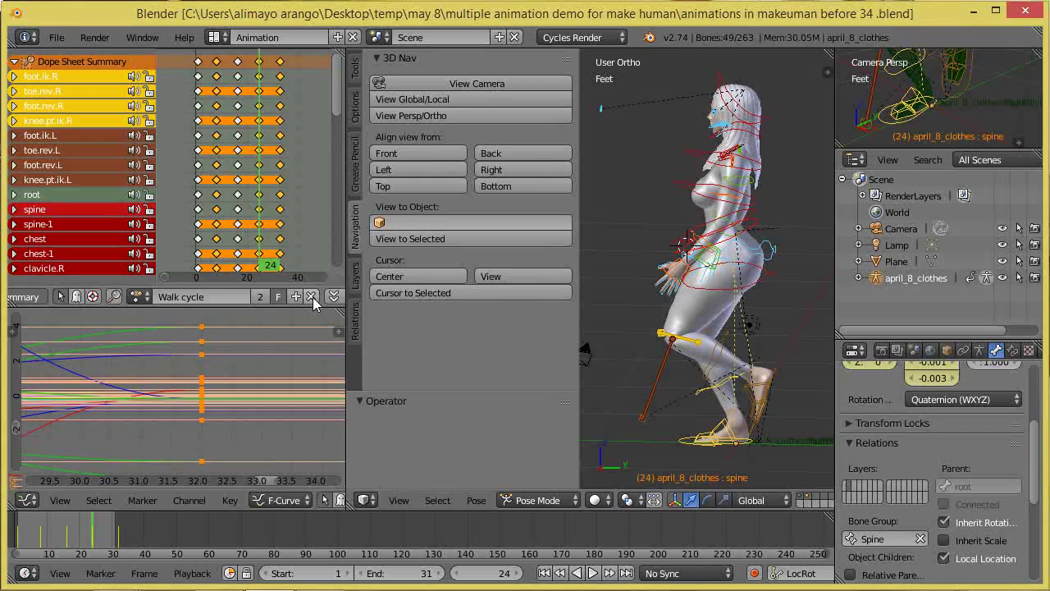
{"action": "left_click", "coordinate": [312, 297]}
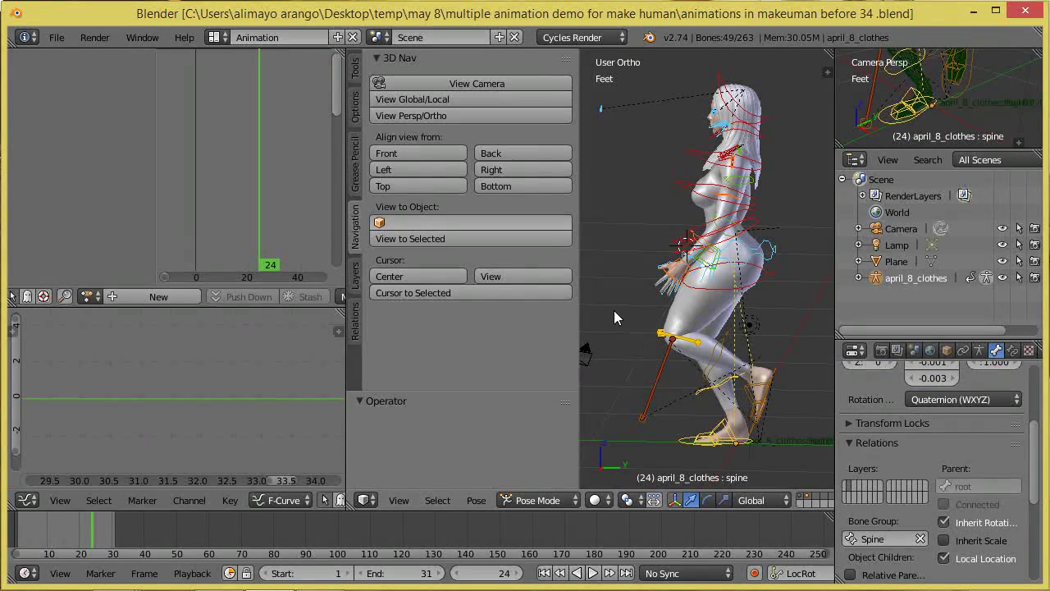
Clear the location and rotation of all bones and play the timeline to check that the character holds its rest pose
{"action": "left_click_drag", "start_coordinate": [579, 282], "coordinate": [457, 270]}
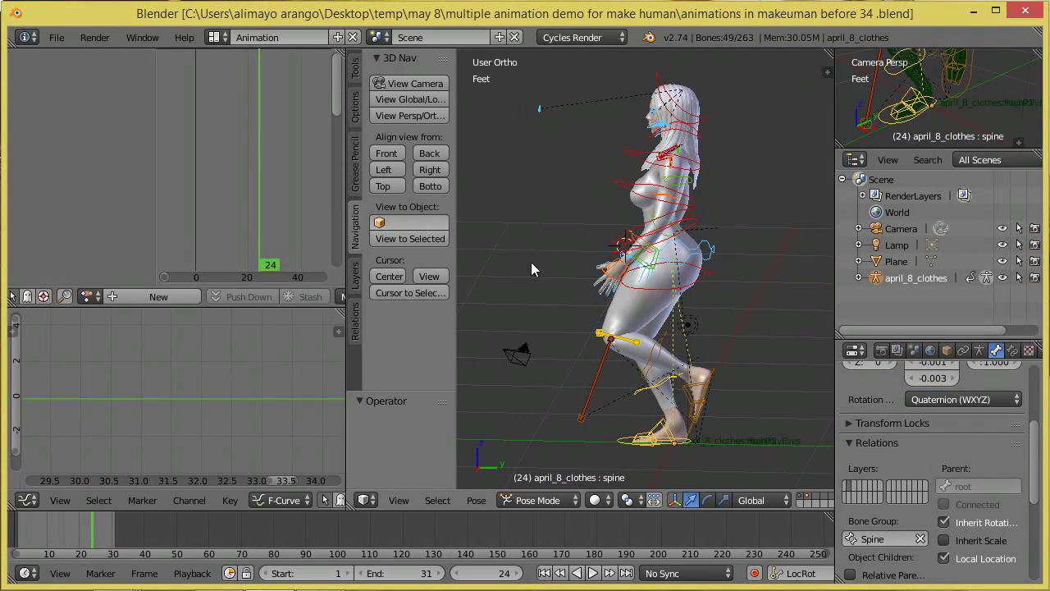
{"action": "middle_click_drag", "start_coordinate": [554, 275], "coordinate": [648, 271]}
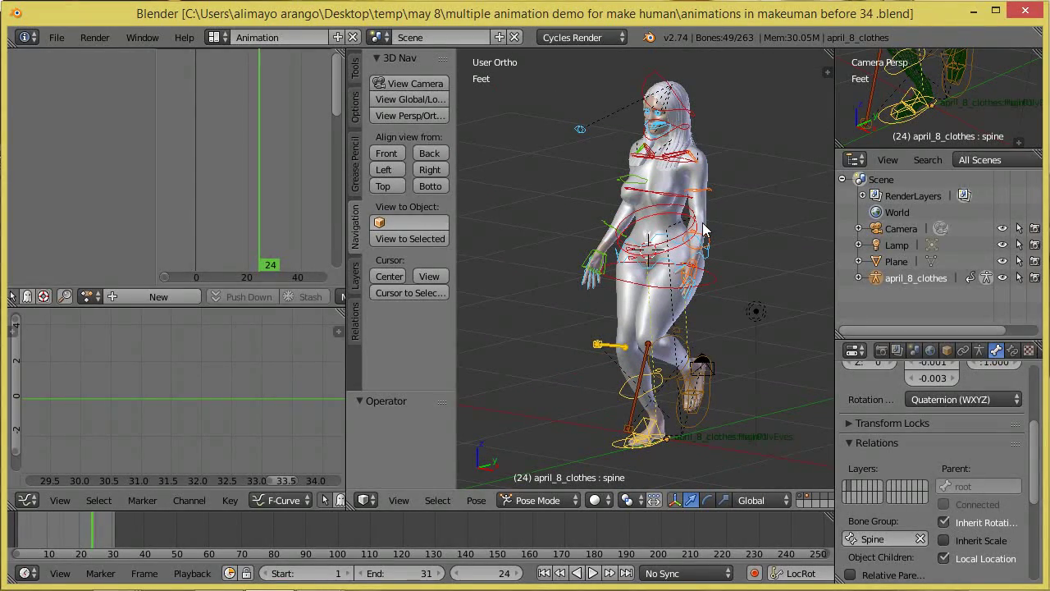
{"action": "key", "text": "a"}
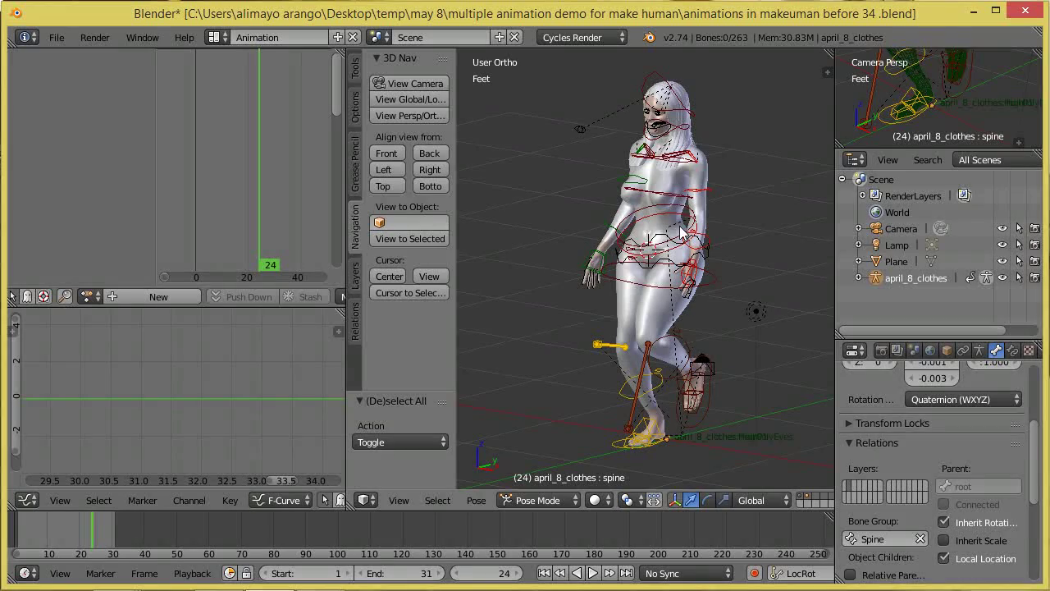
{"action": "key", "text": "a"}
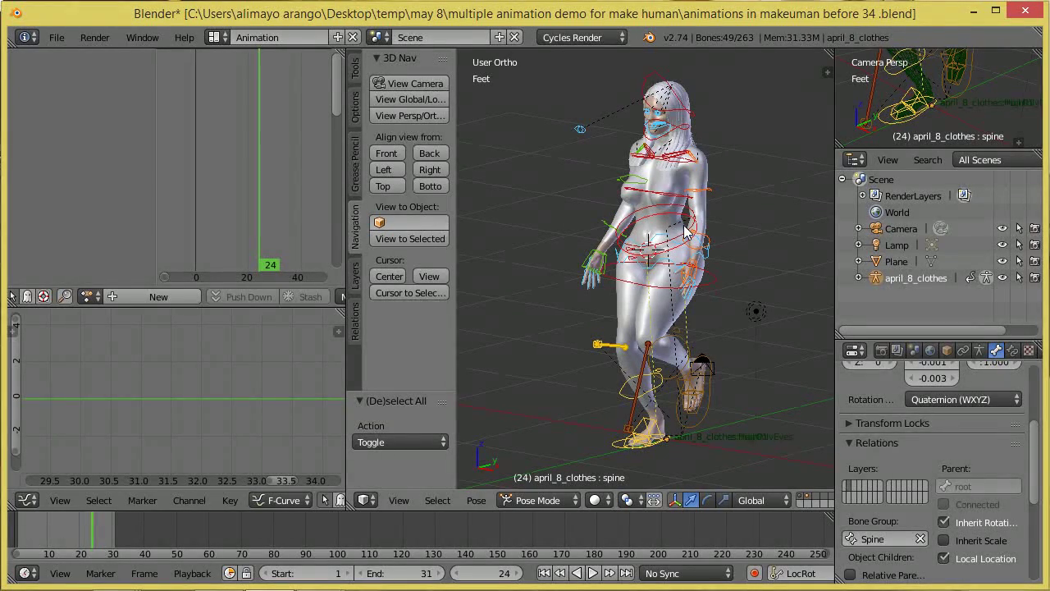
{"action": "key", "text": "alt+g"}
{"action": "key", "text": "alt+r"}
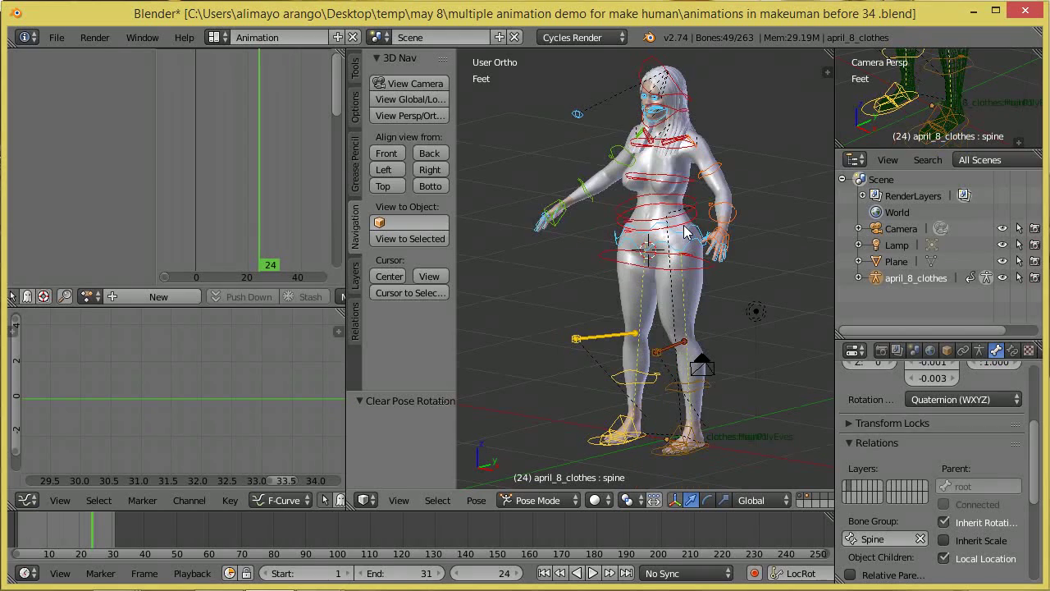
{"action": "left_click", "coordinate": [594, 572]}
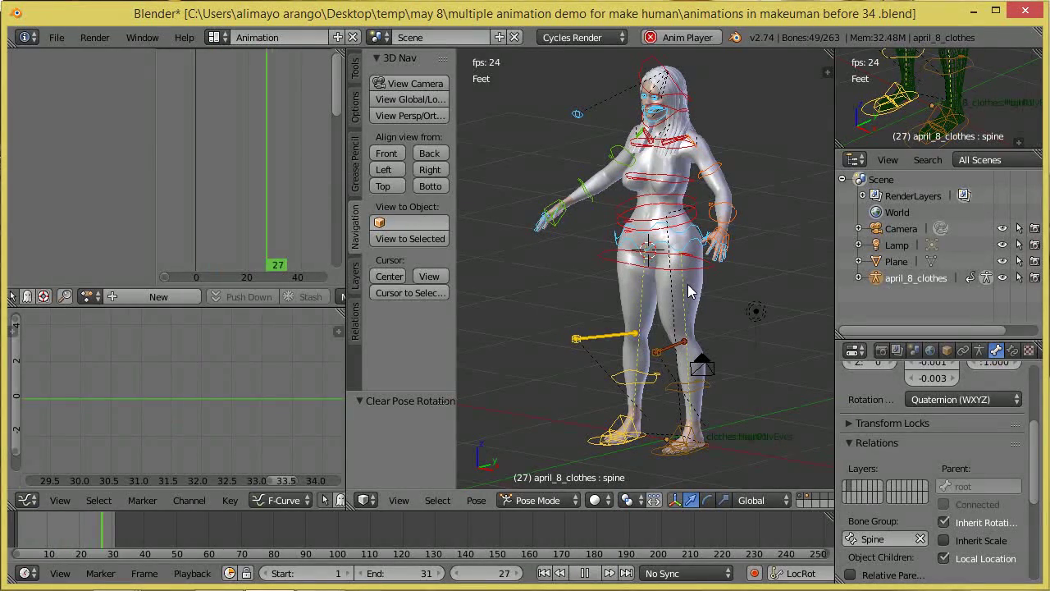
{"action": "left_click", "coordinate": [585, 573]}
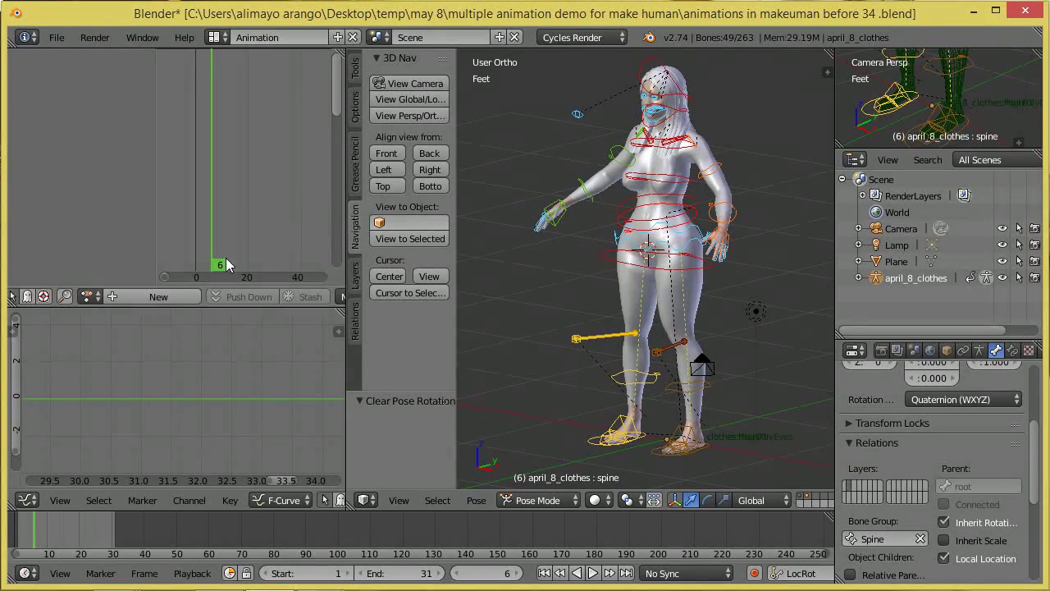
Assign the stored Walk cycle action to the armature again and play the timeline to check the walk animation
{"action": "left_click", "coordinate": [90, 296]}
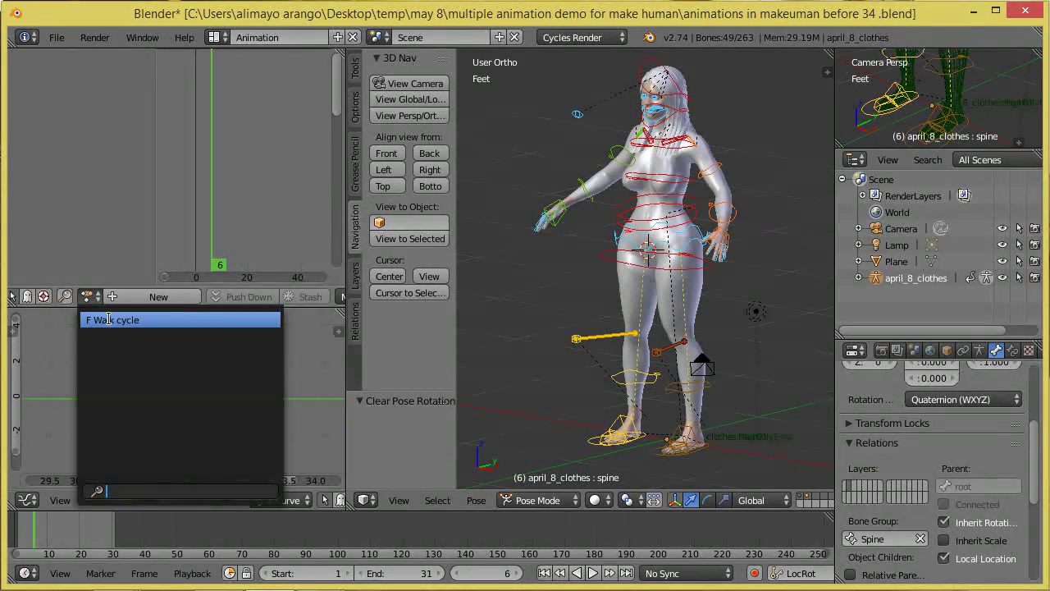
{"action": "left_click", "coordinate": [109, 320]}
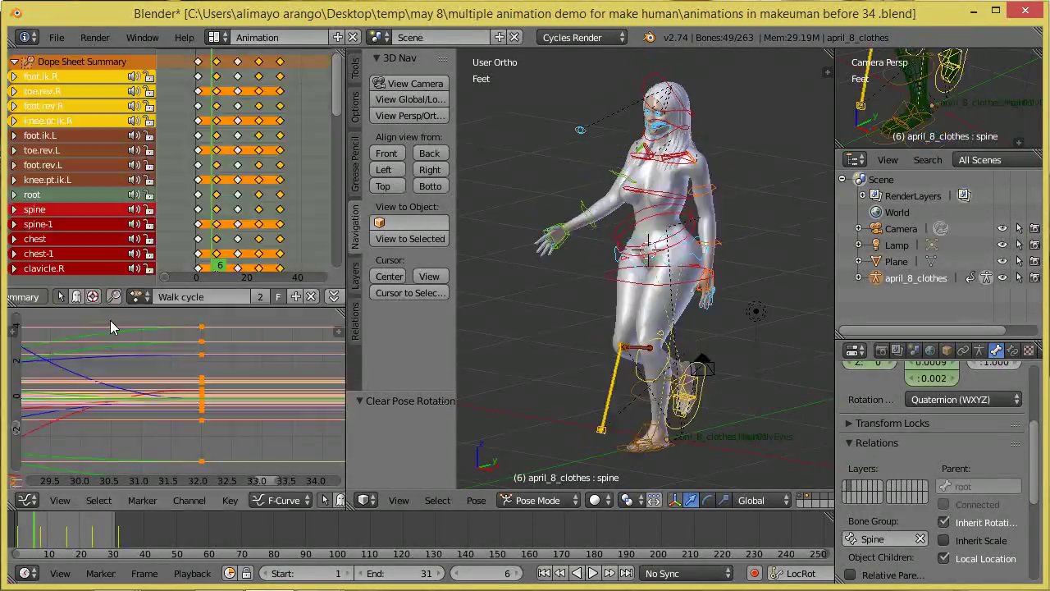
{"action": "left_click", "coordinate": [593, 573]}
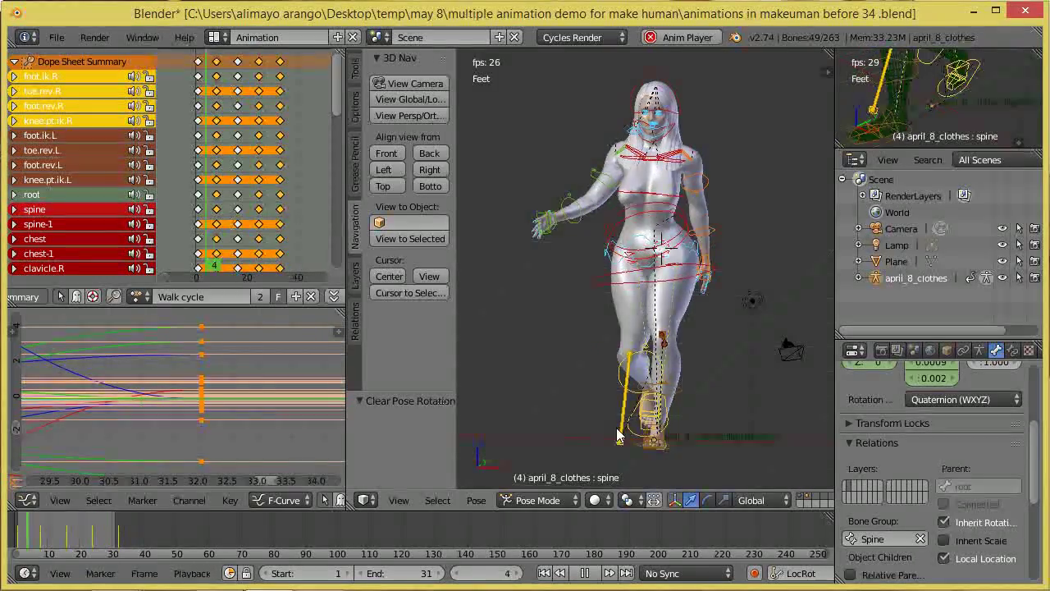
{"action": "left_click", "coordinate": [590, 574]}
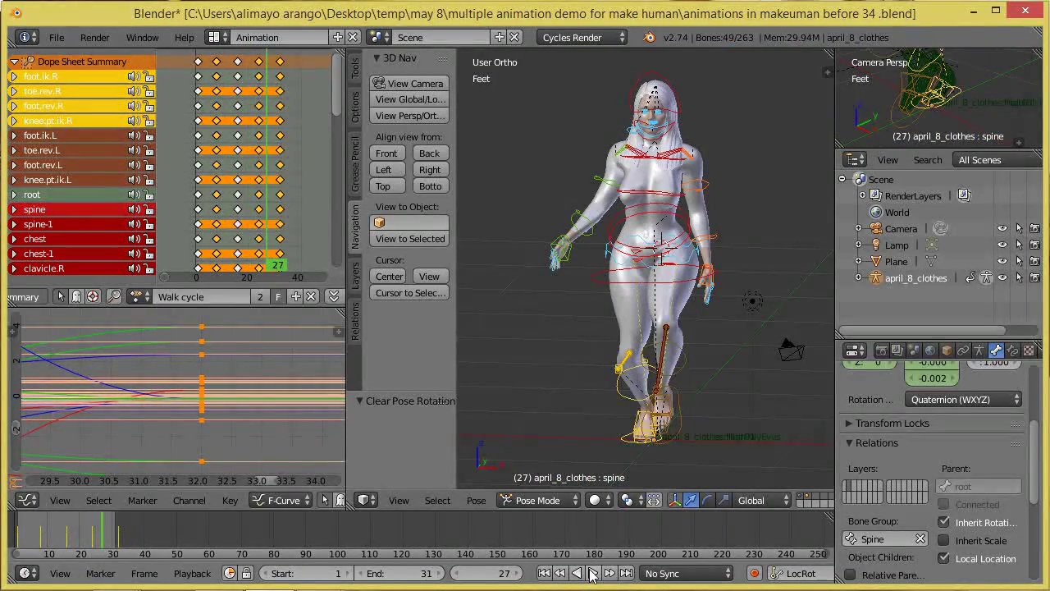
Unlink the Walk cycle action from the armature and clear the location and rotation of the selected bones
{"action": "left_click", "coordinate": [311, 297]}
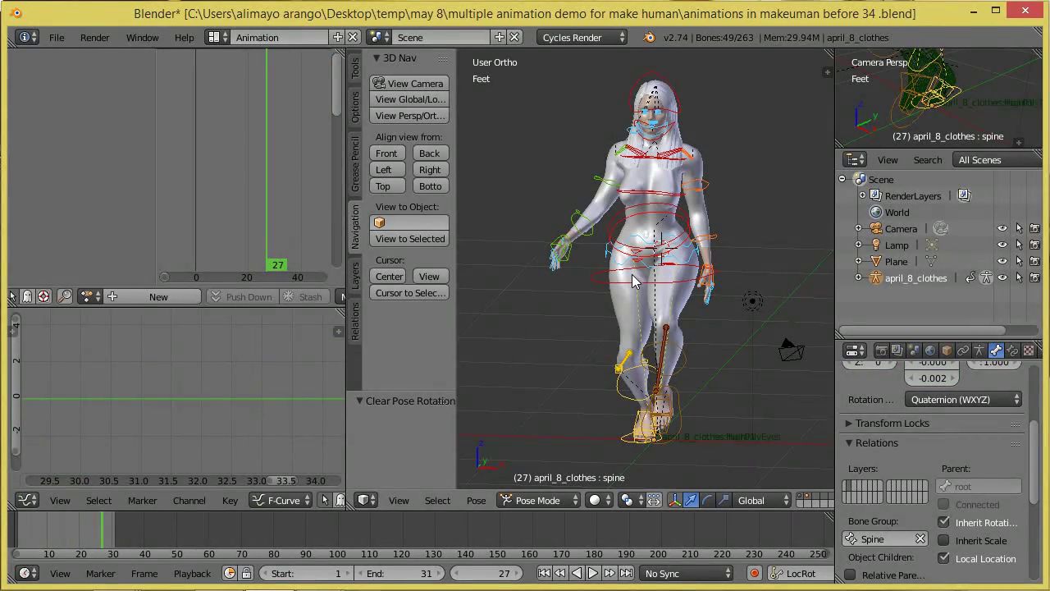
{"action": "key", "text": "alt+g"}
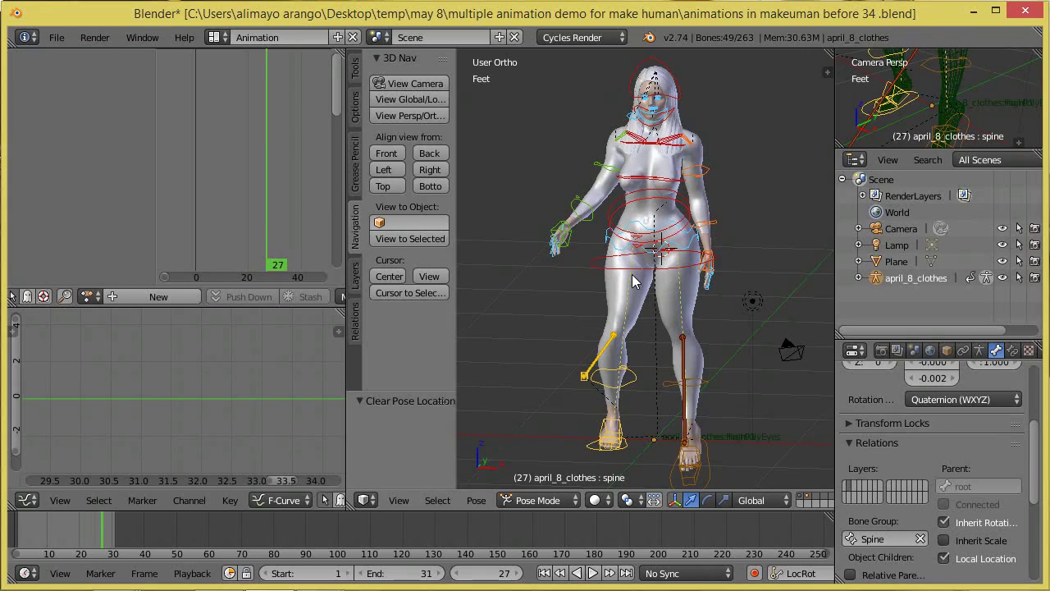
{"action": "key", "text": "alt+r"}
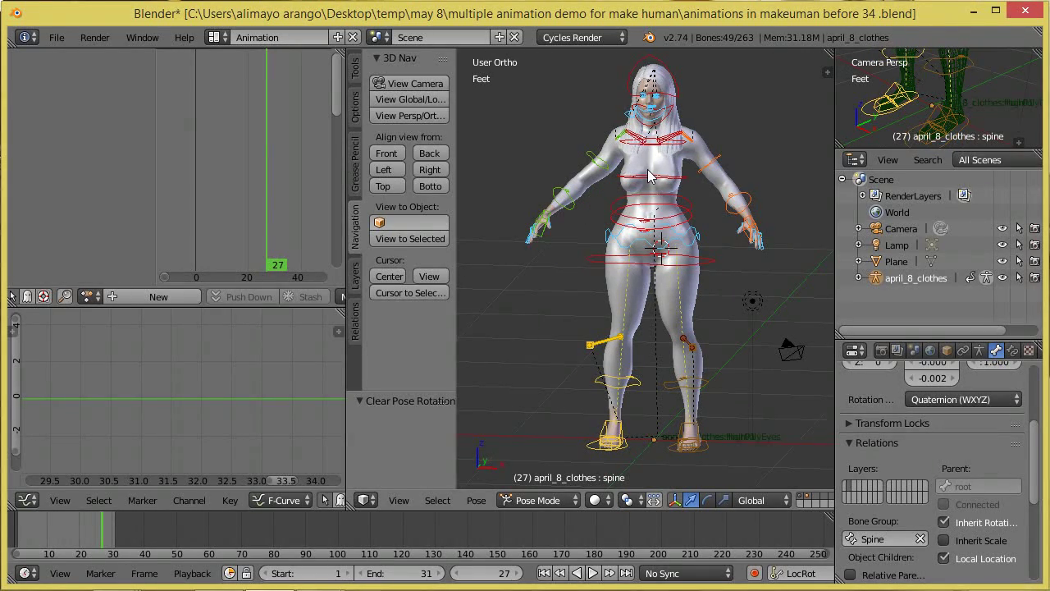